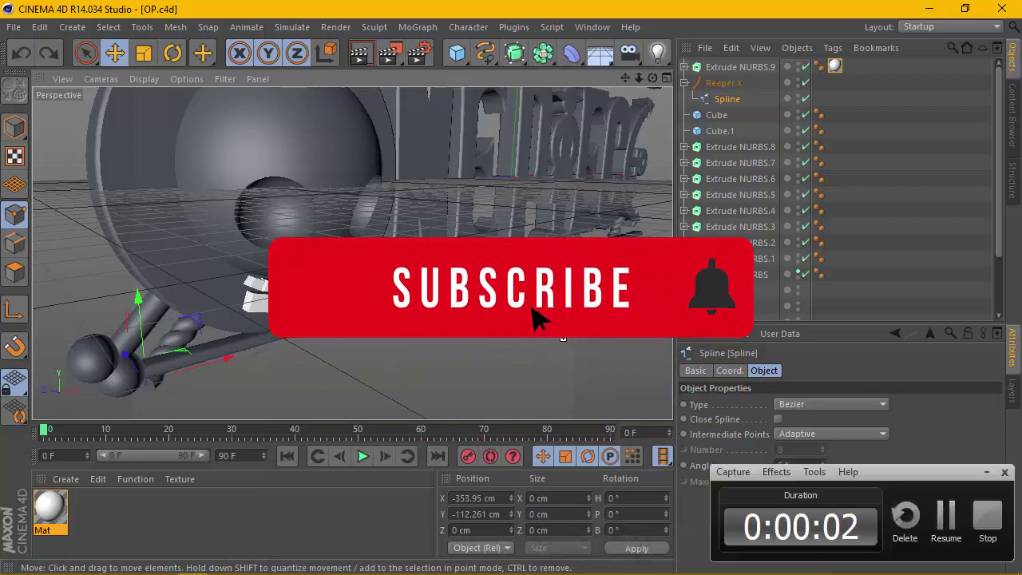
# Step: Move the Spline out of Reeper X to the top level and show four views
pyautogui.moveTo(727, 100); pyautogui.dragTo(728, 110)
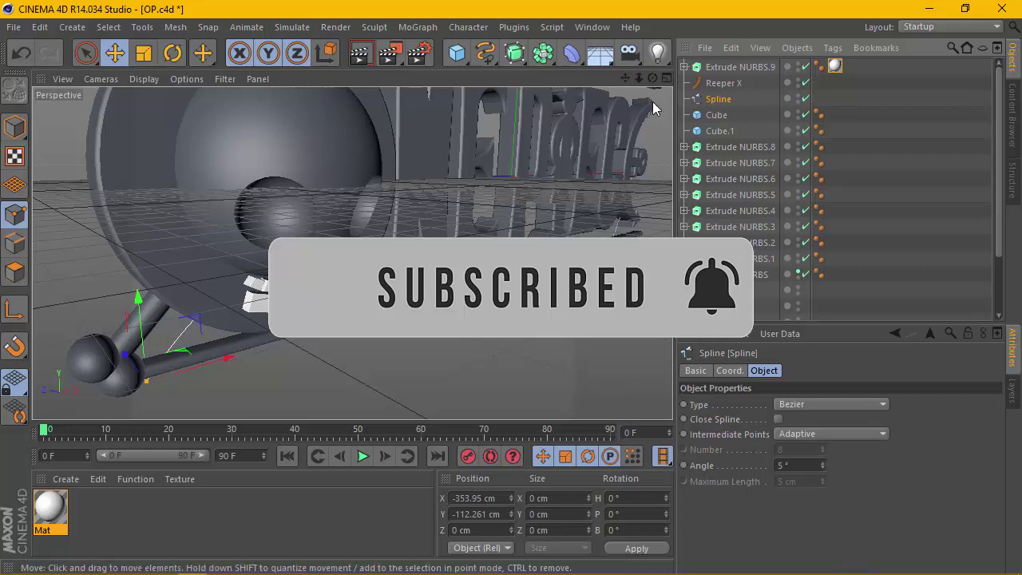
pyautogui.middleClick(517, 146)
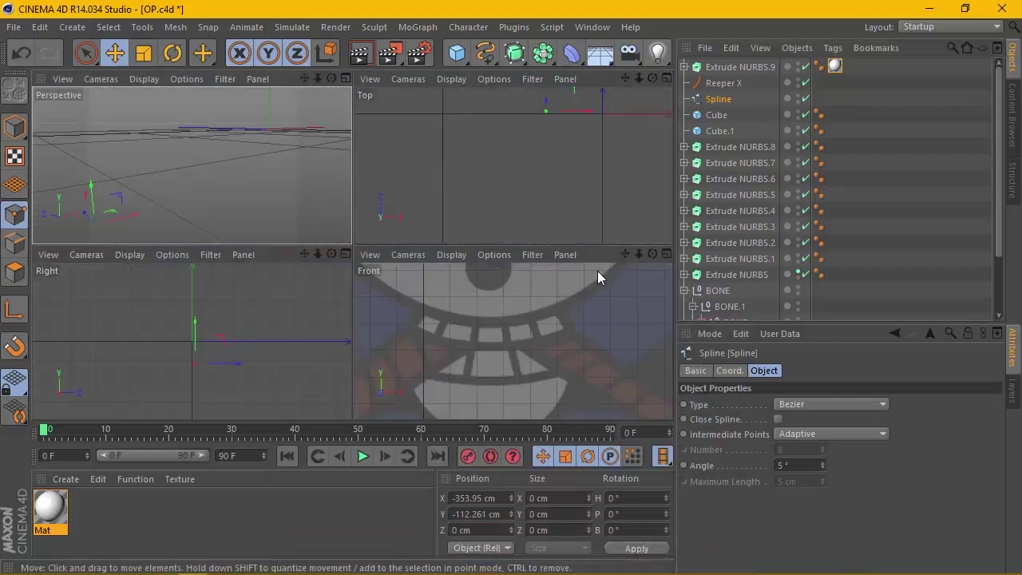
# Step: Maximize and zoom the Front view, then activate Create Point on the spline
pyautogui.click(666, 254)
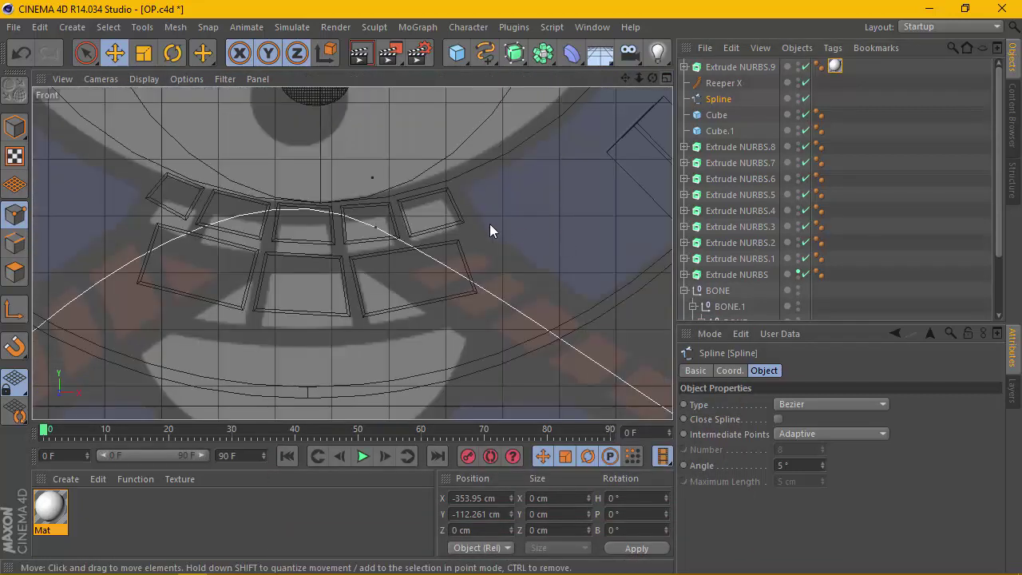
pyautogui.scroll(1, 264, 209)
pyautogui.scroll(1, 271, 266)
pyautogui.scroll(1, 232, 258)
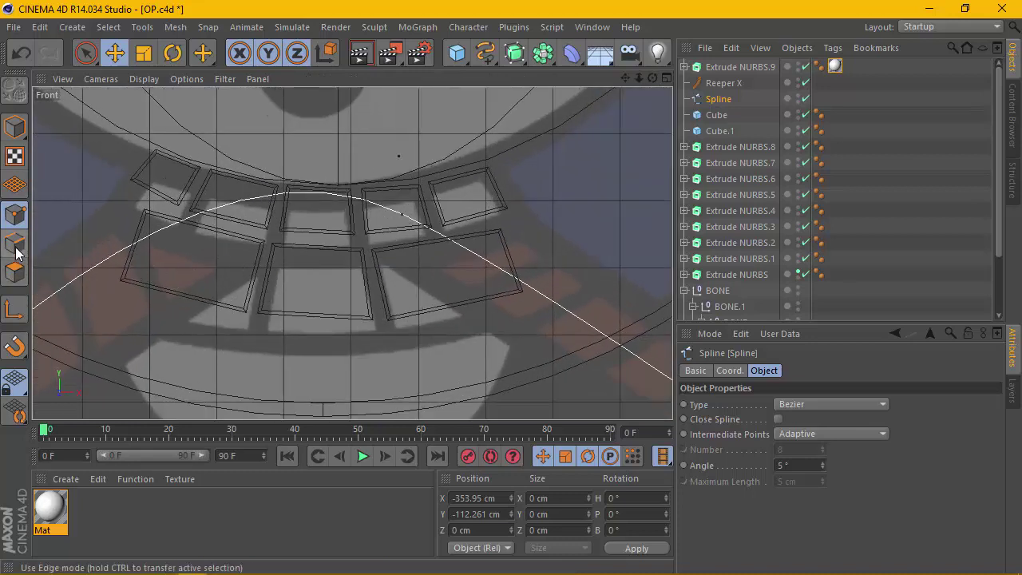
pyautogui.rightClick(308, 192)
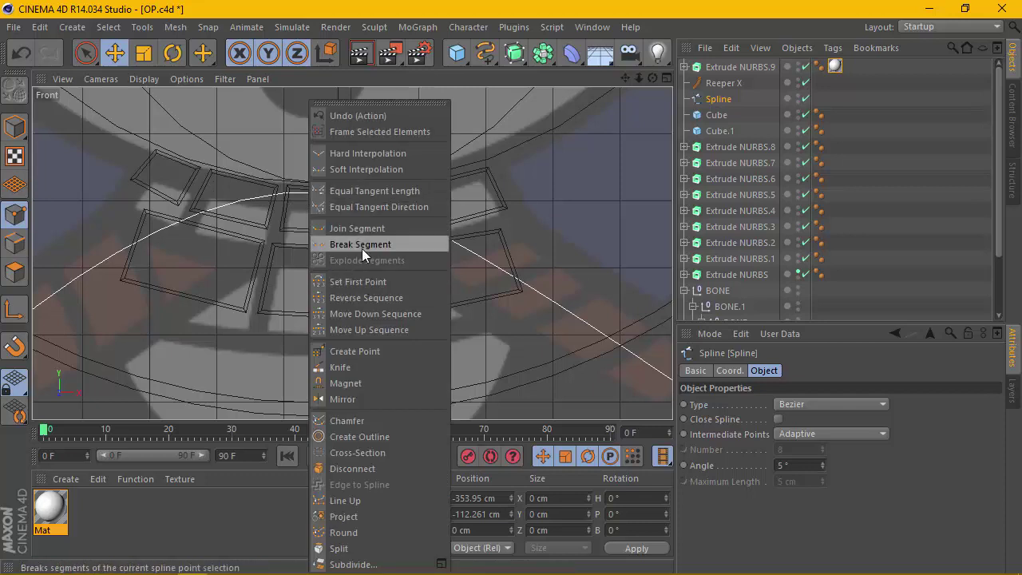
pyautogui.click(374, 352)
# Step: Add two spline points beneath the teeth and on the left slope, then return to Perspective
pyautogui.scroll(-2, 325, 232)
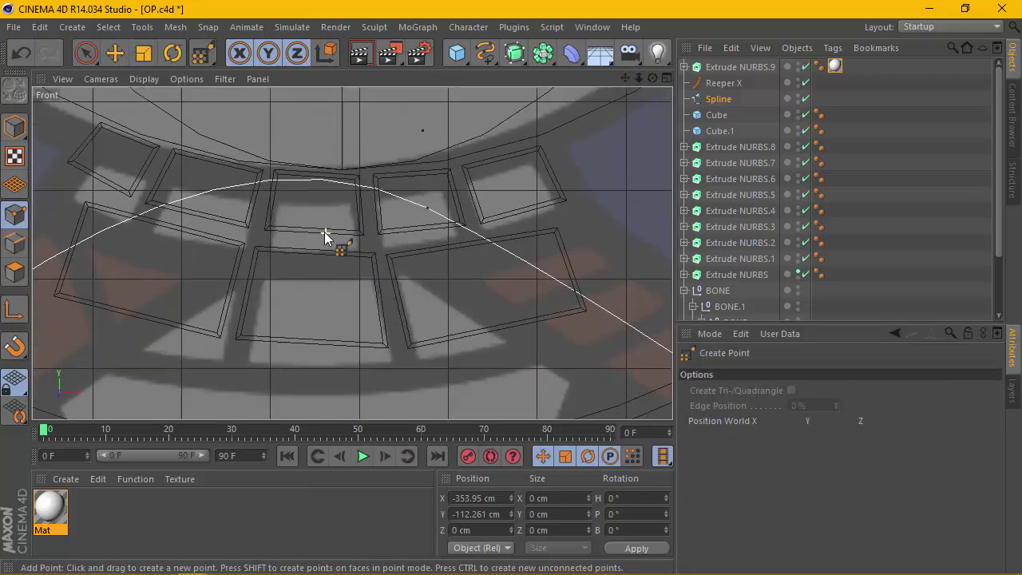
pyautogui.click(314, 178)
pyautogui.scroll(-3, 361, 218)
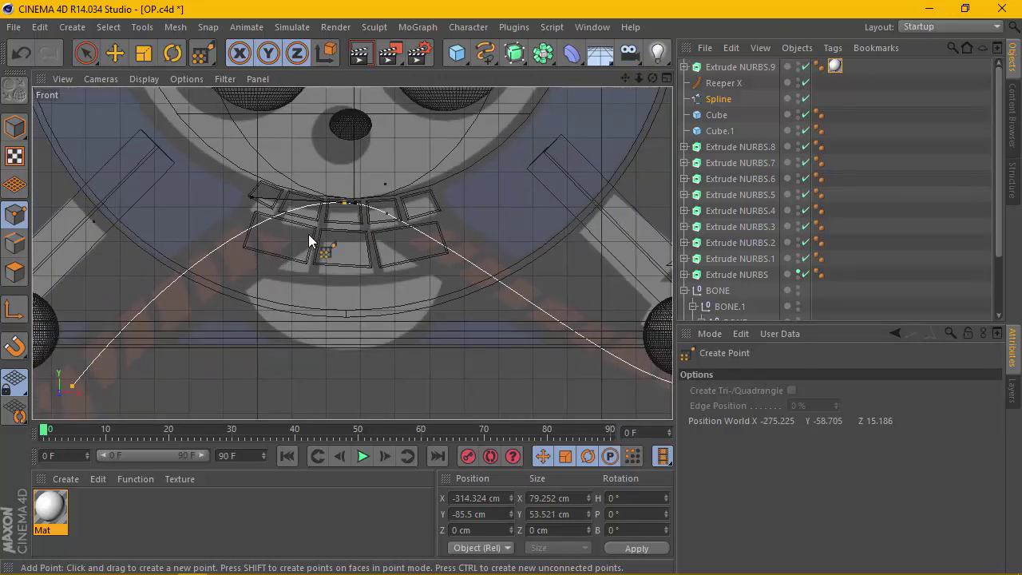
pyautogui.scroll(-1, 310, 239)
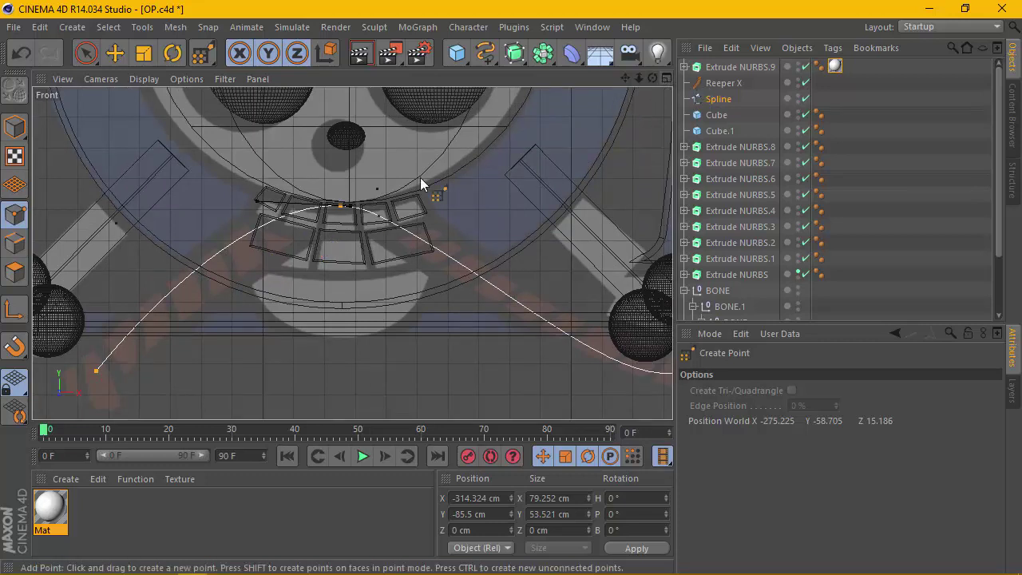
pyautogui.scroll(1, 232, 277)
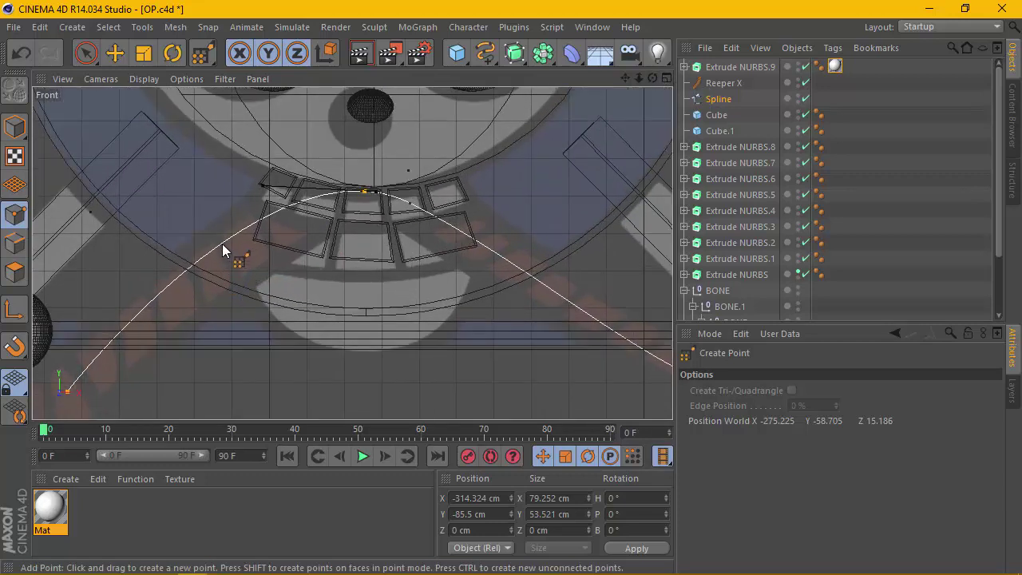
pyautogui.click(224, 245)
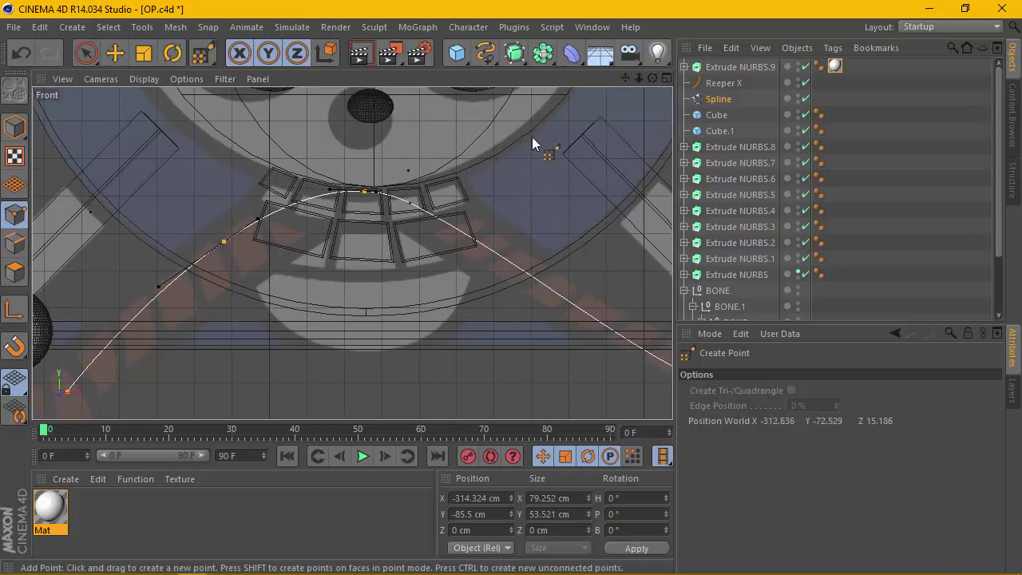
pyautogui.click(663, 77)
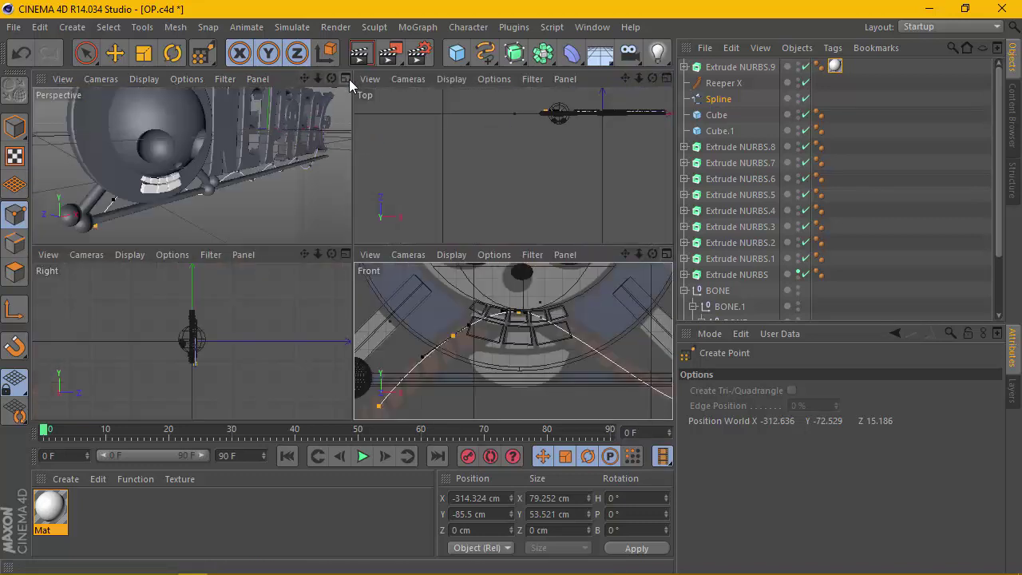
pyautogui.click(348, 78)
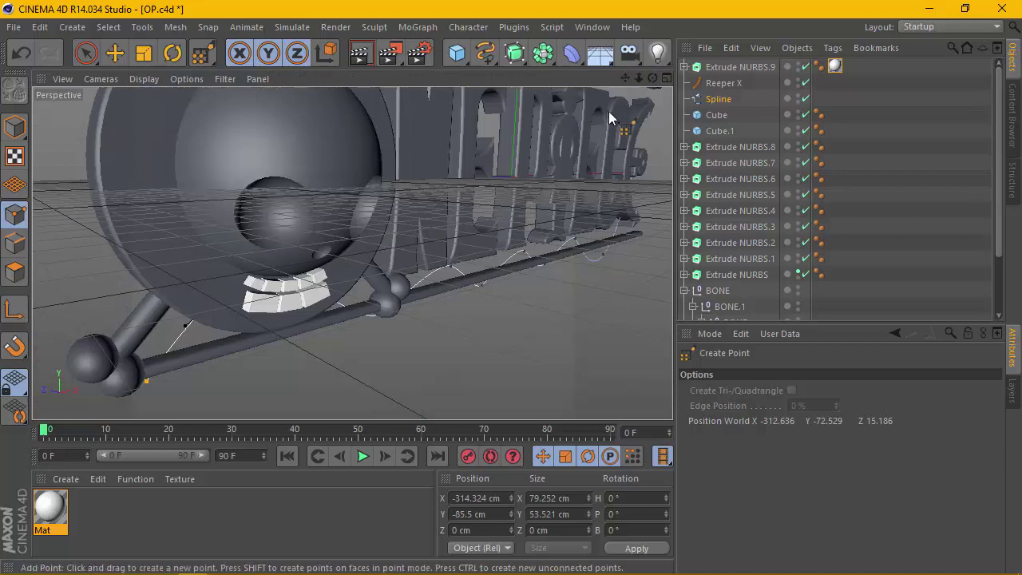
# Step: With the Move tool, select the spline's arch-peak point at X -274.698 cm, Y -58.74 cm
pyautogui.click(116, 54)
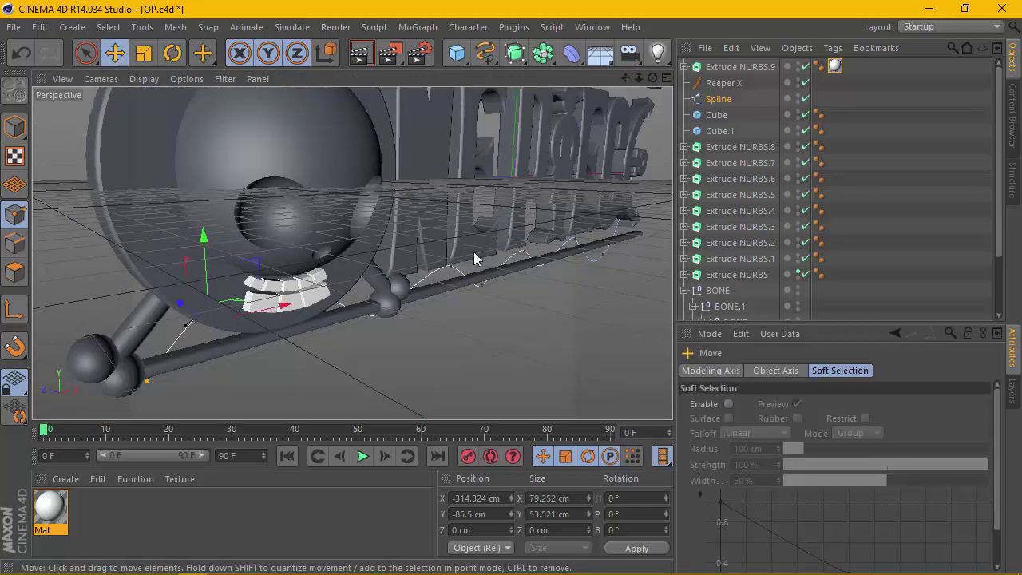
pyautogui.scroll(2, 474, 255)
pyautogui.scroll(2, 604, 140)
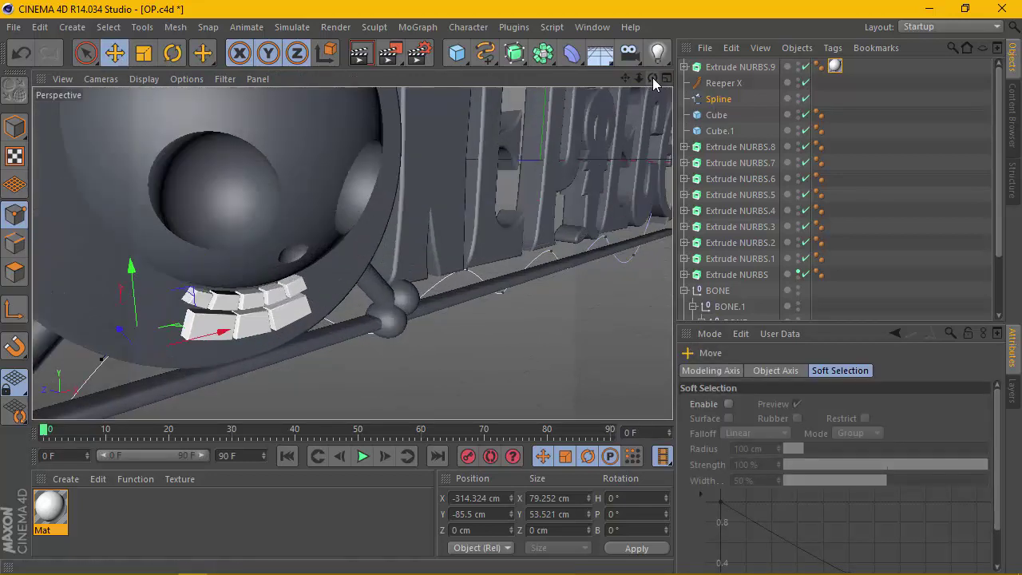
pyautogui.moveTo(653, 83); pyautogui.dragTo(351, 247)
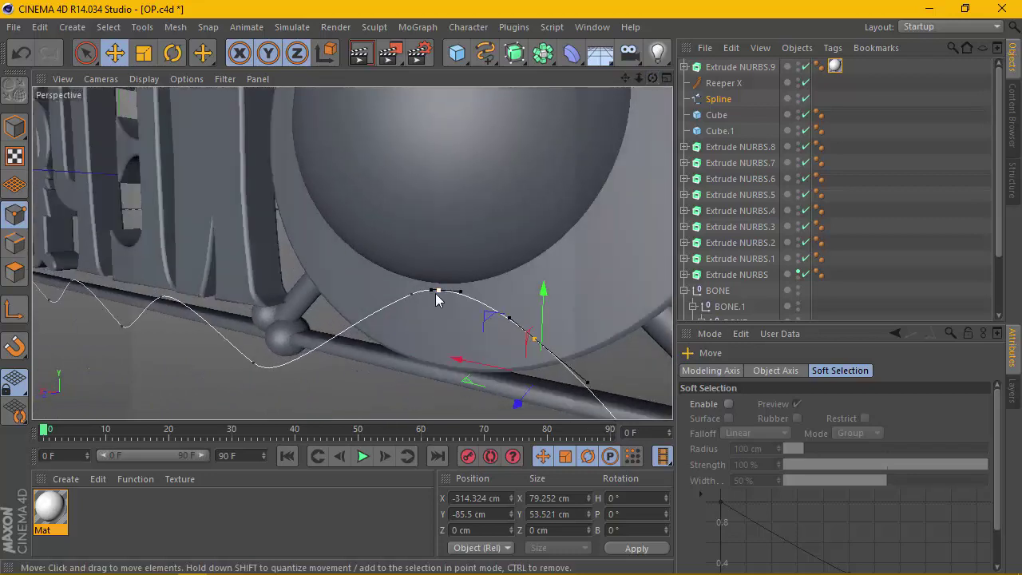
pyautogui.click(451, 311)
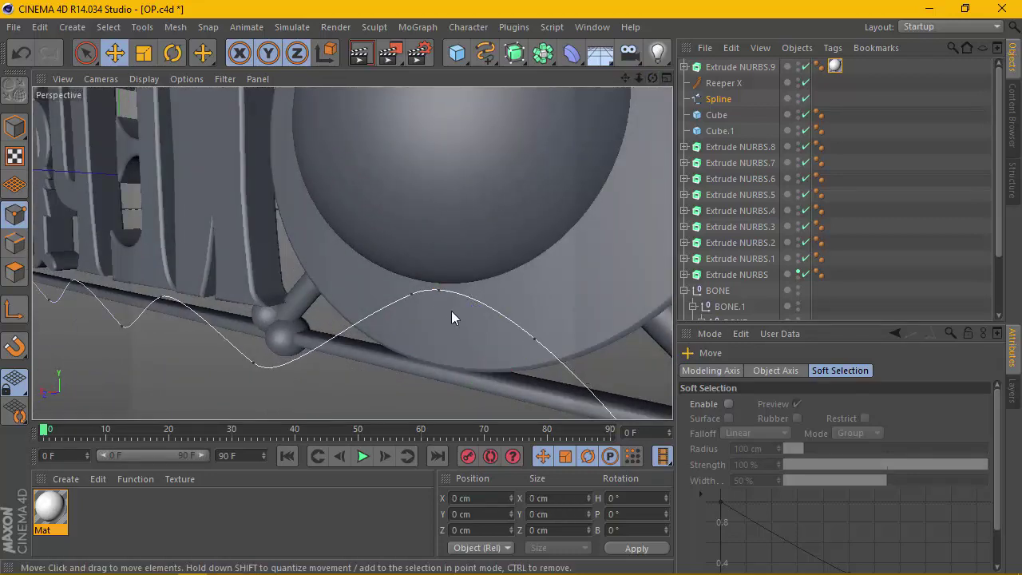
pyautogui.click(438, 291)
pyautogui.moveTo(440, 291)
pyautogui.keyDown('alt'); pyautogui.mouseDown()
pyautogui.moveTo(424, 314)
pyautogui.moveTo(295, 294)
pyautogui.mouseUp(); pyautogui.keyUp('alt')
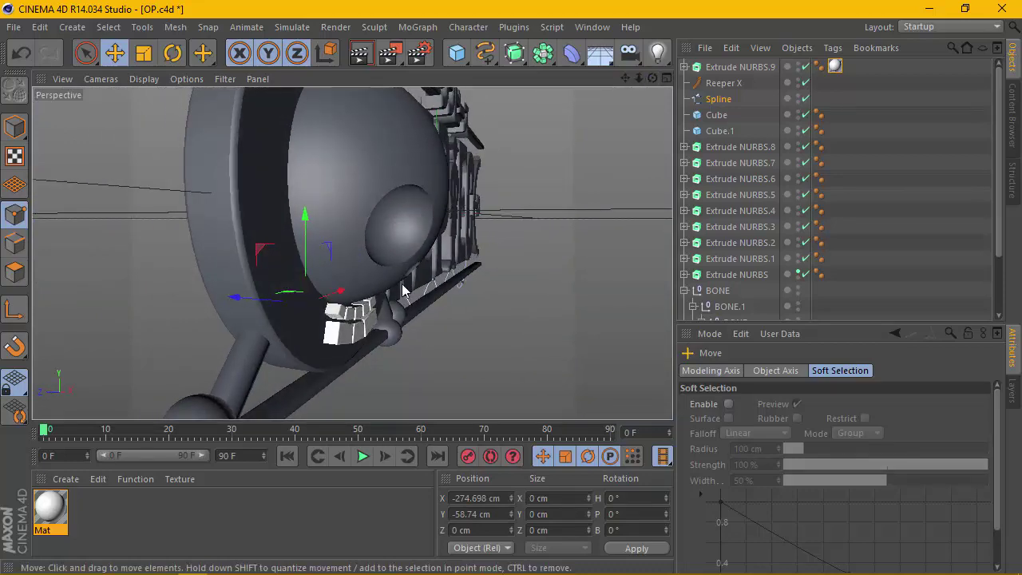
pyautogui.moveTo(653, 79); pyautogui.dragTo(653, 80)
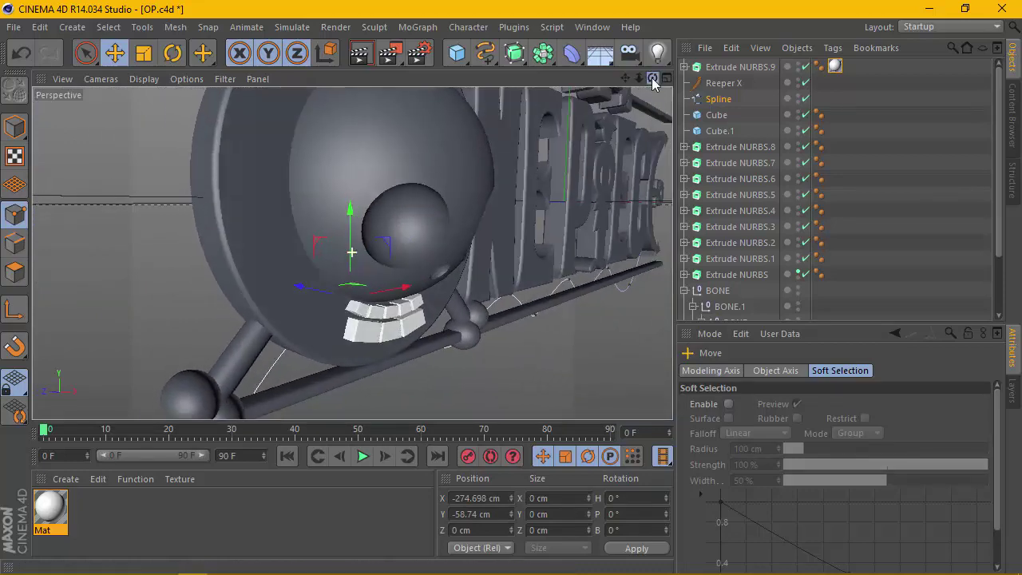
# Step: Put the Spline back inside Reeper X, undo a stray change, and show four views
pyautogui.moveTo(723, 89); pyautogui.dragTo(723, 84)
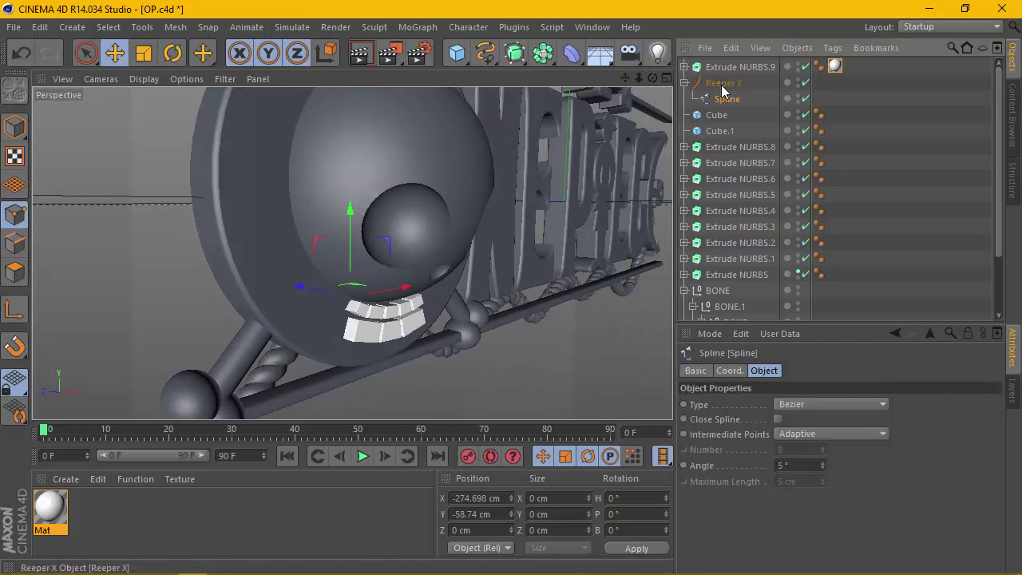
pyautogui.moveTo(645, 77)
pyautogui.mouseDown()
pyautogui.moveTo(244, 360)
pyautogui.moveTo(334, 339)
pyautogui.mouseUp()
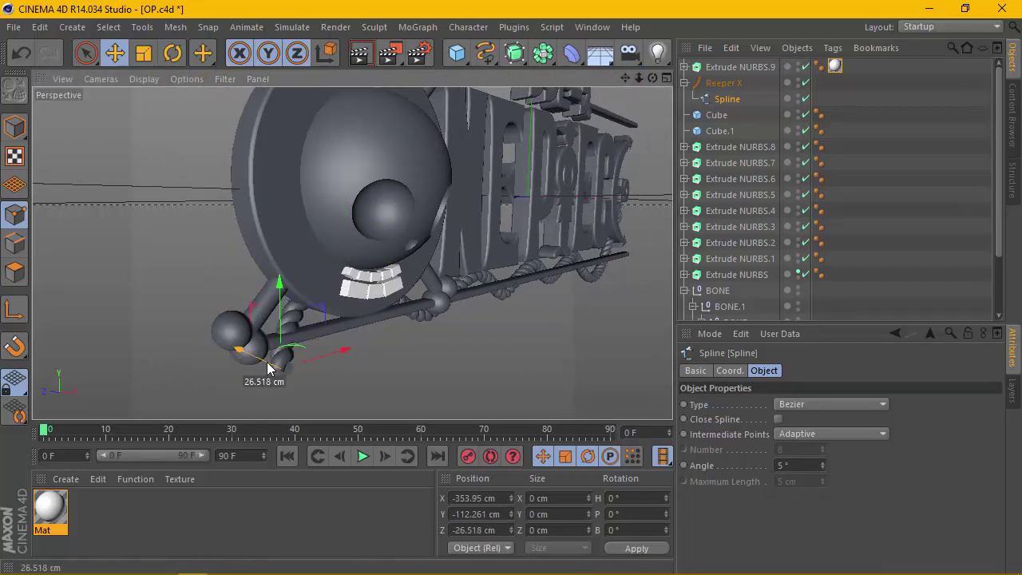
pyautogui.hotkey('ctrl', 'z')
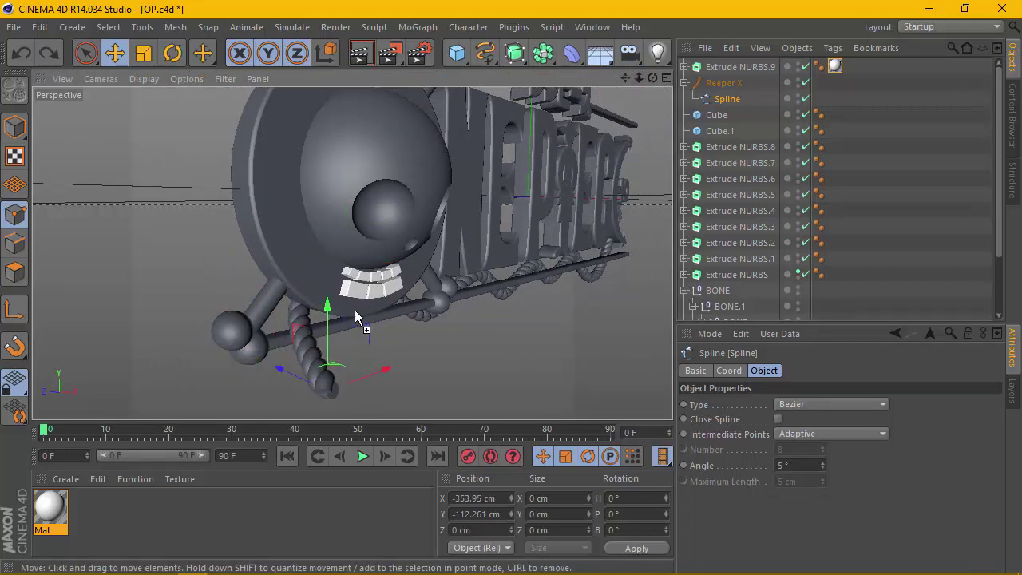
pyautogui.scroll(3, 343, 313)
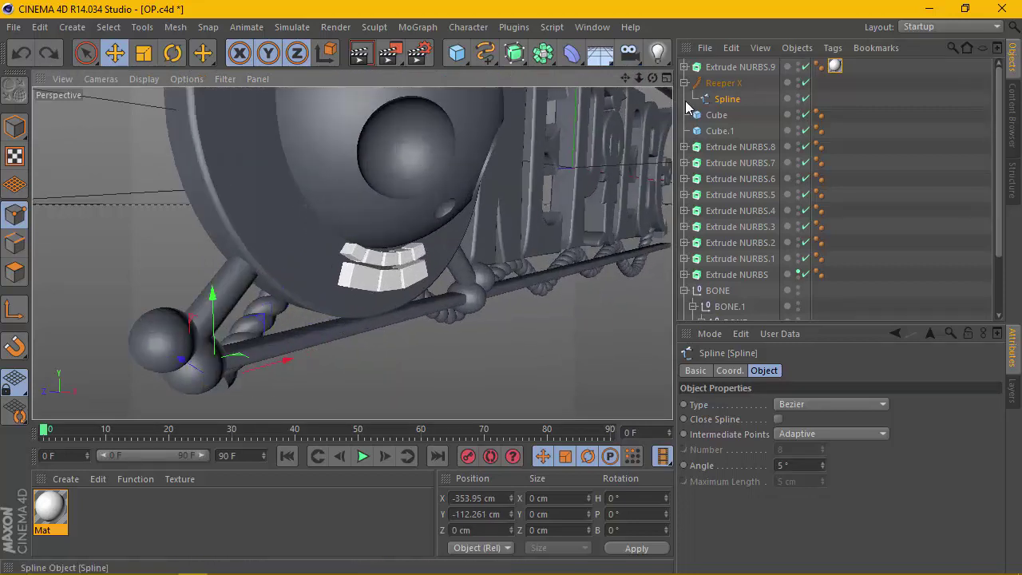
pyautogui.click(666, 78)
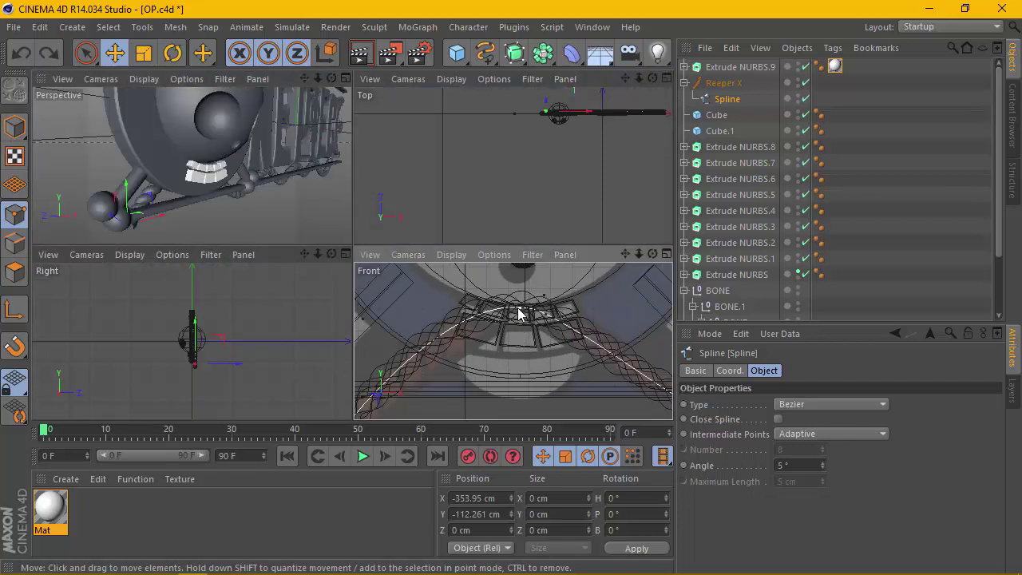
# Step: Push a spline point near the teeth back to Z -45.708 cm, in front of the teeth
pyautogui.click(519, 313)
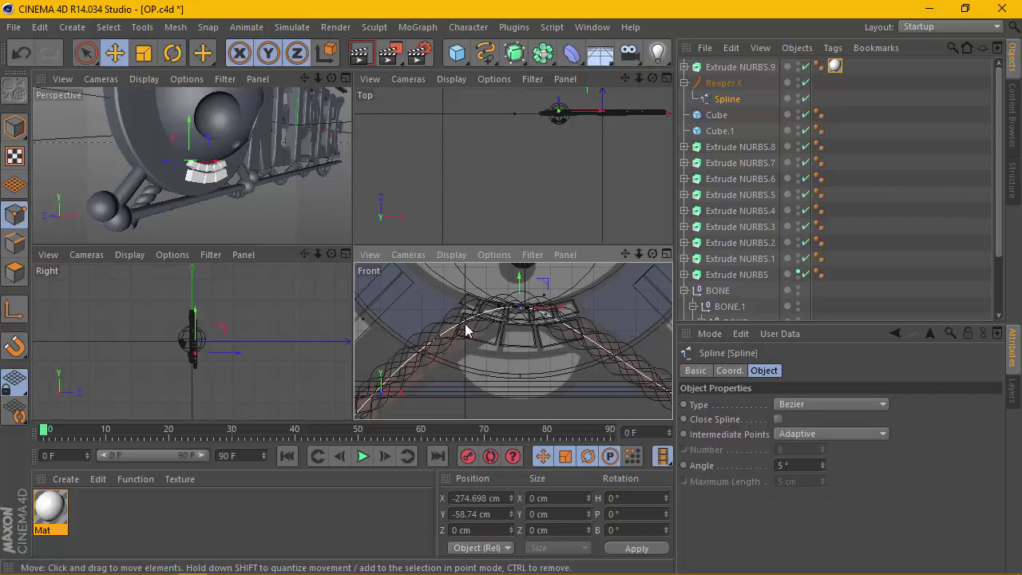
pyautogui.click(438, 337)
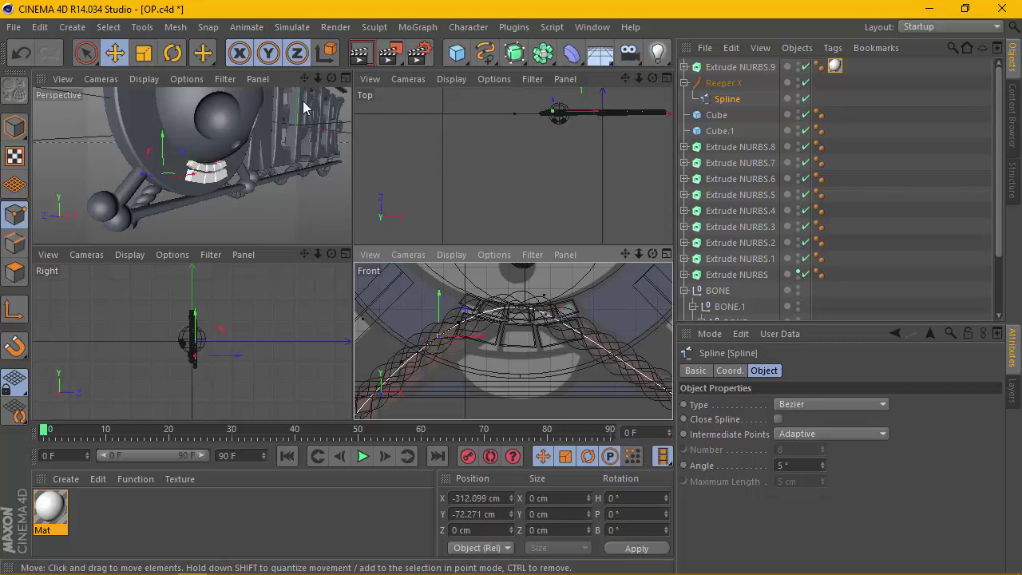
pyautogui.click(346, 78)
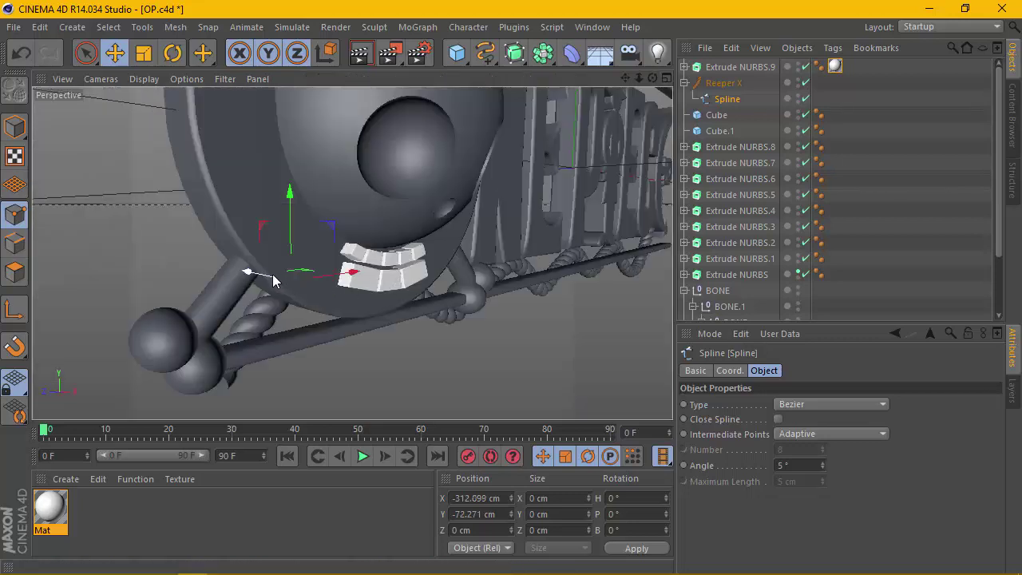
pyautogui.moveTo(272, 273); pyautogui.dragTo(318, 303)
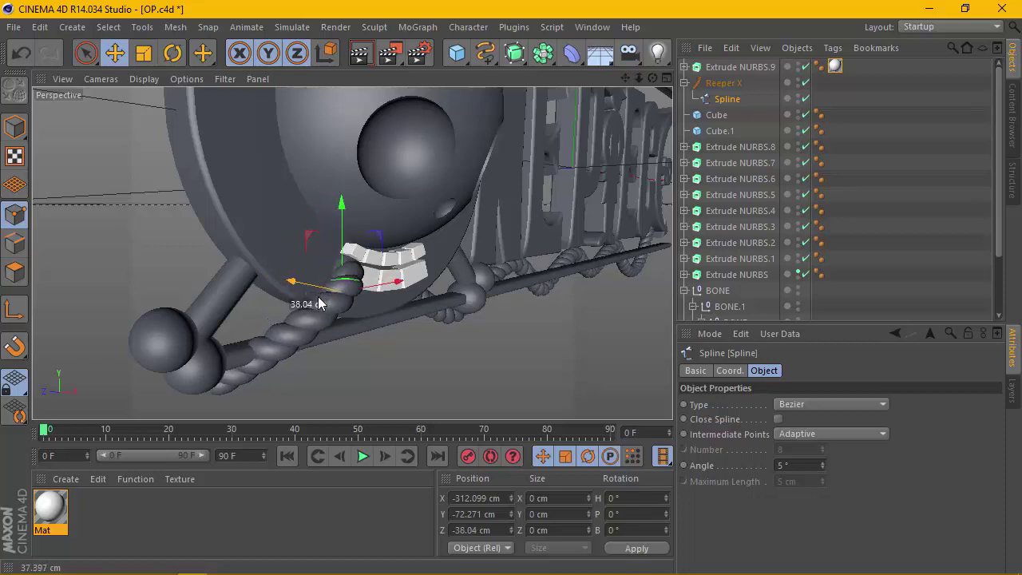
pyautogui.moveTo(652, 77); pyautogui.dragTo(615, 80)
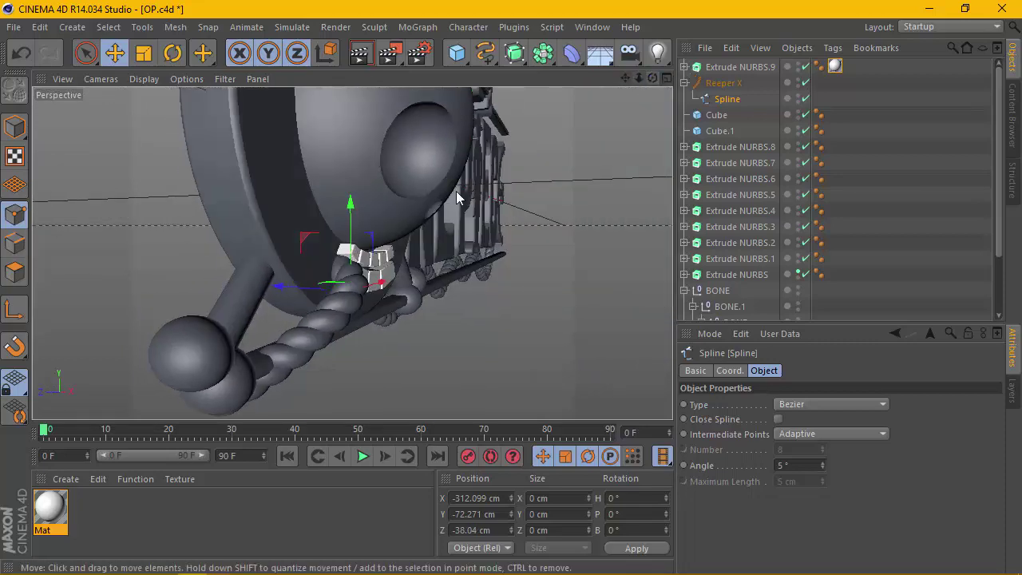
pyautogui.moveTo(314, 292); pyautogui.dragTo(332, 298)
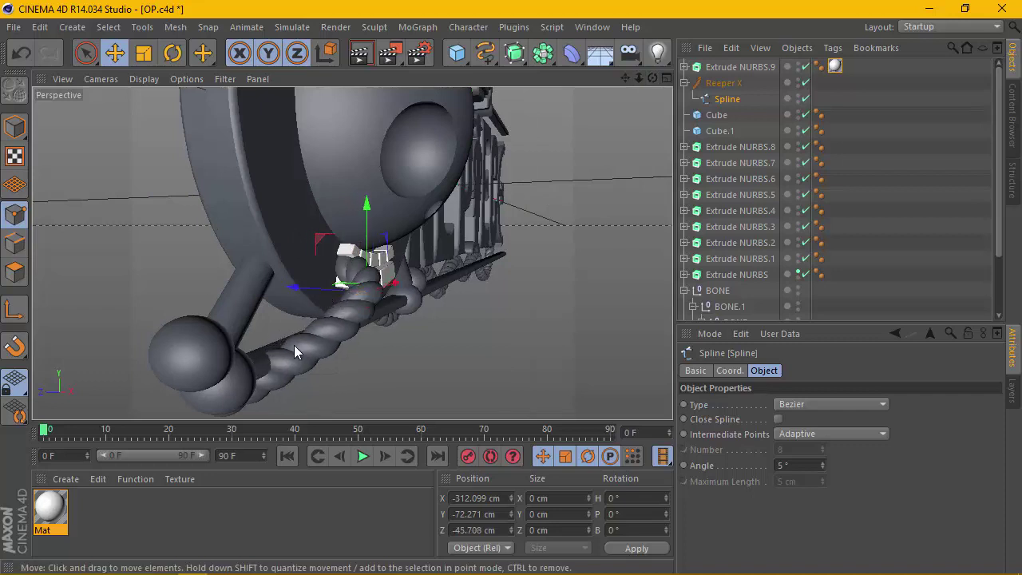
pyautogui.keyDown('alt'); pyautogui.moveTo(293, 345); pyautogui.dragTo(255, 405); pyautogui.keyUp('alt')
pyautogui.click(248, 393)
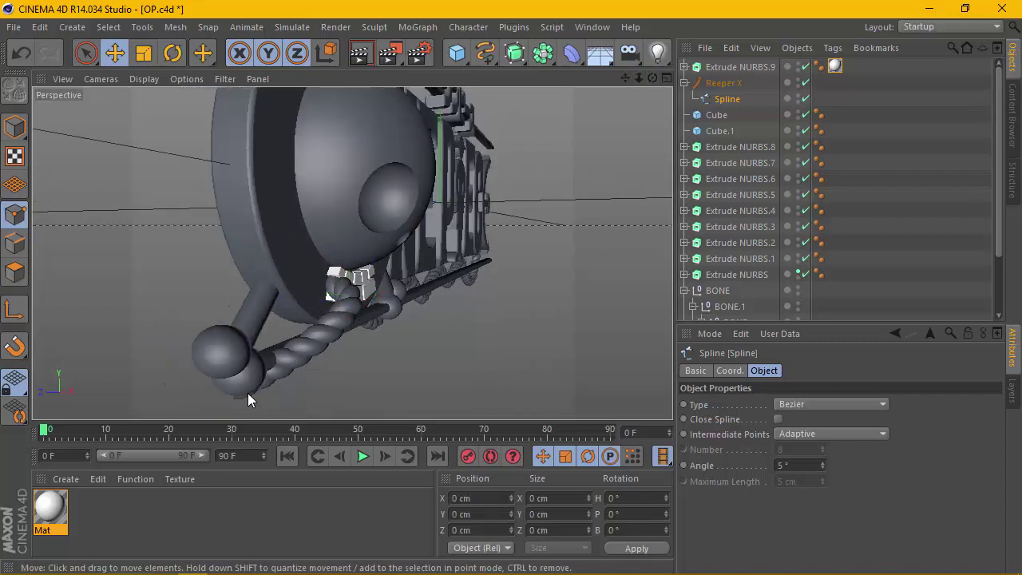
pyautogui.click(666, 77)
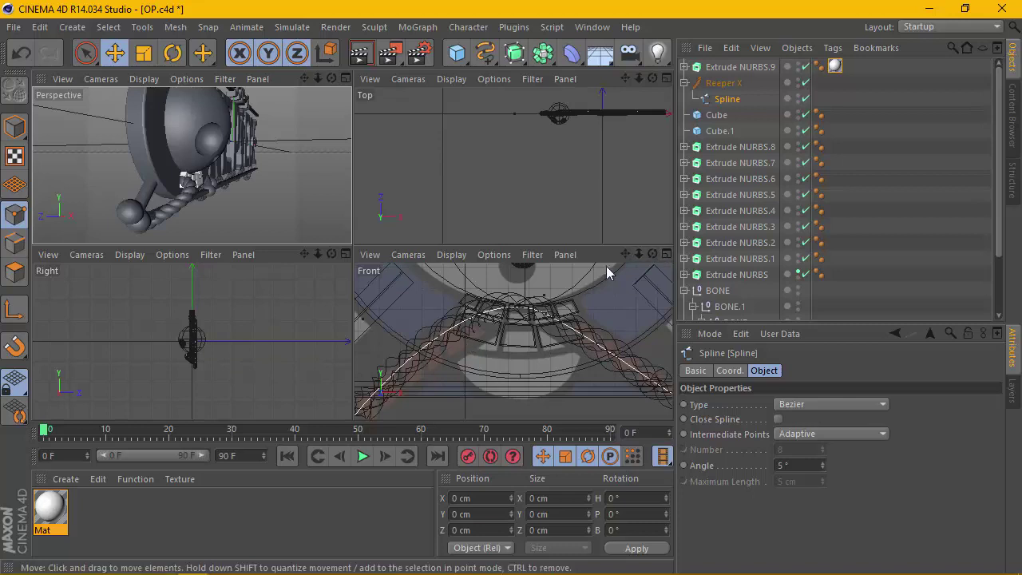
# Step: Select the rope's left end point and push it to Z -78.376 cm beside the bar's end ball
pyautogui.moveTo(625, 254); pyautogui.dragTo(607, 240)
pyautogui.click(405, 376)
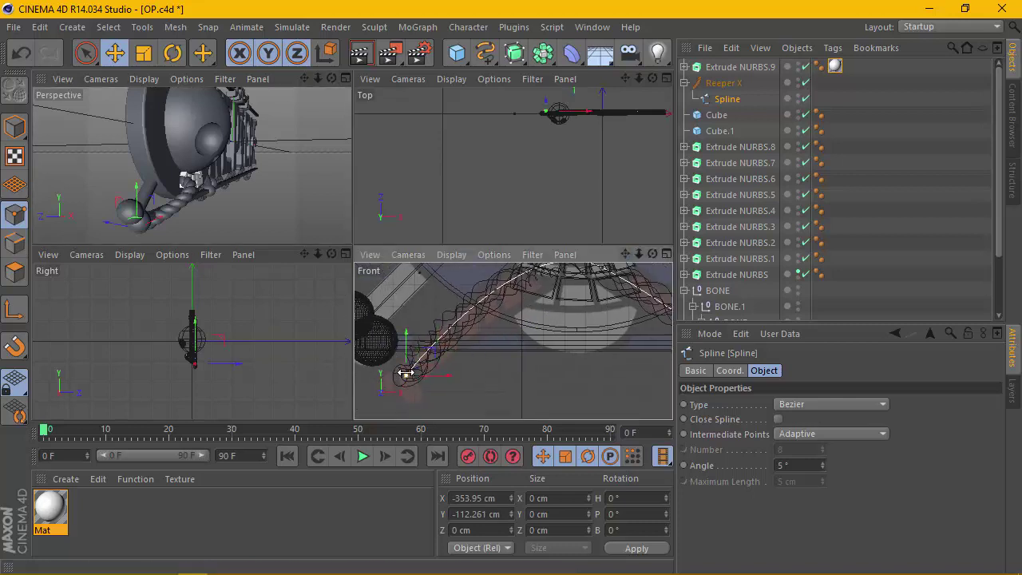
pyautogui.click(346, 79)
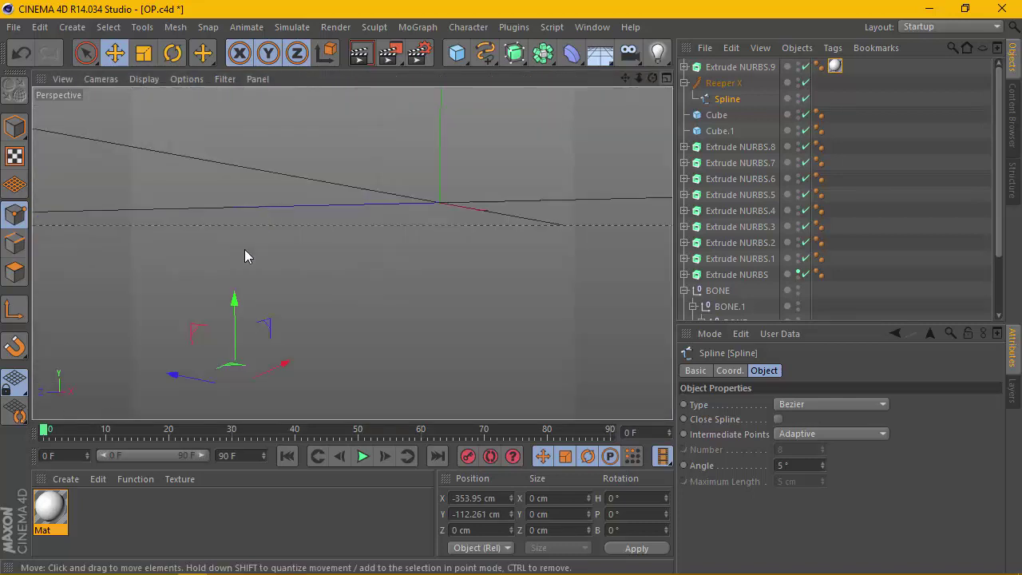
pyautogui.moveTo(209, 375)
pyautogui.mouseDown()
pyautogui.moveTo(230, 397)
pyautogui.moveTo(276, 399)
pyautogui.mouseUp()
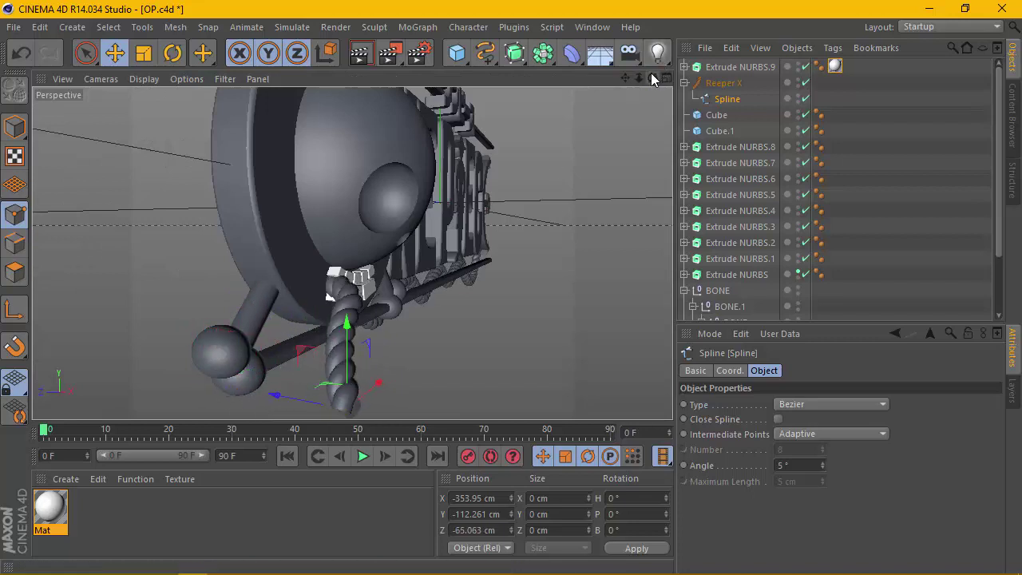
pyautogui.keyDown('alt'); pyautogui.moveTo(354, 247); pyautogui.dragTo(352, 252); pyautogui.keyUp('alt')
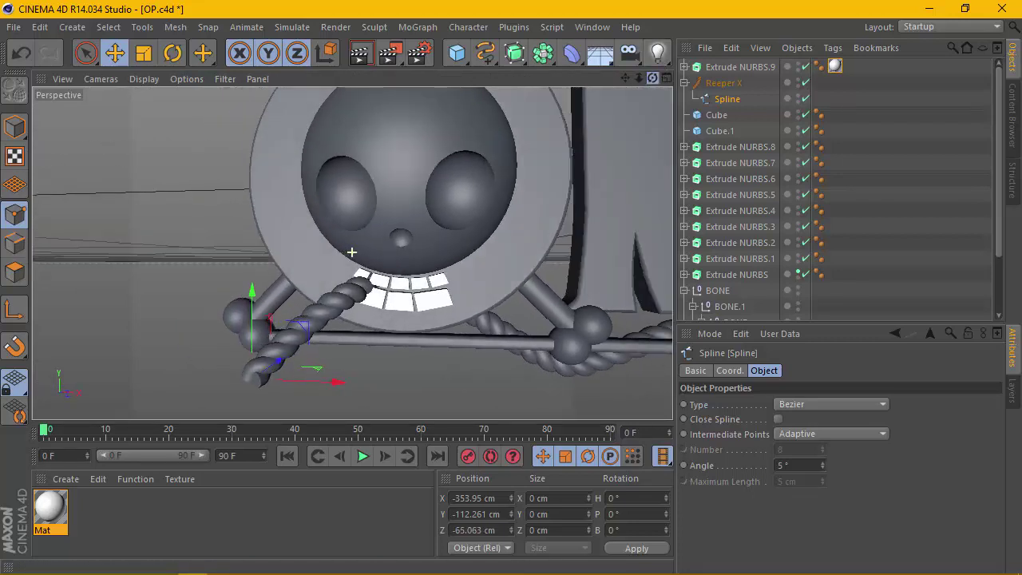
pyautogui.moveTo(626, 77); pyautogui.dragTo(591, 80)
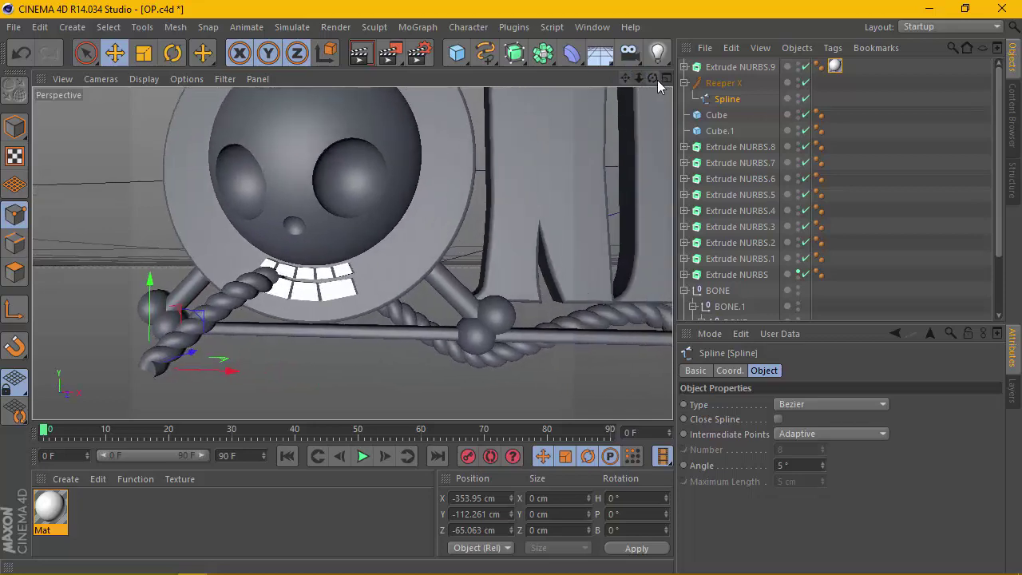
pyautogui.keyDown('alt'); pyautogui.moveTo(354, 248); pyautogui.dragTo(354, 247); pyautogui.keyUp('alt')
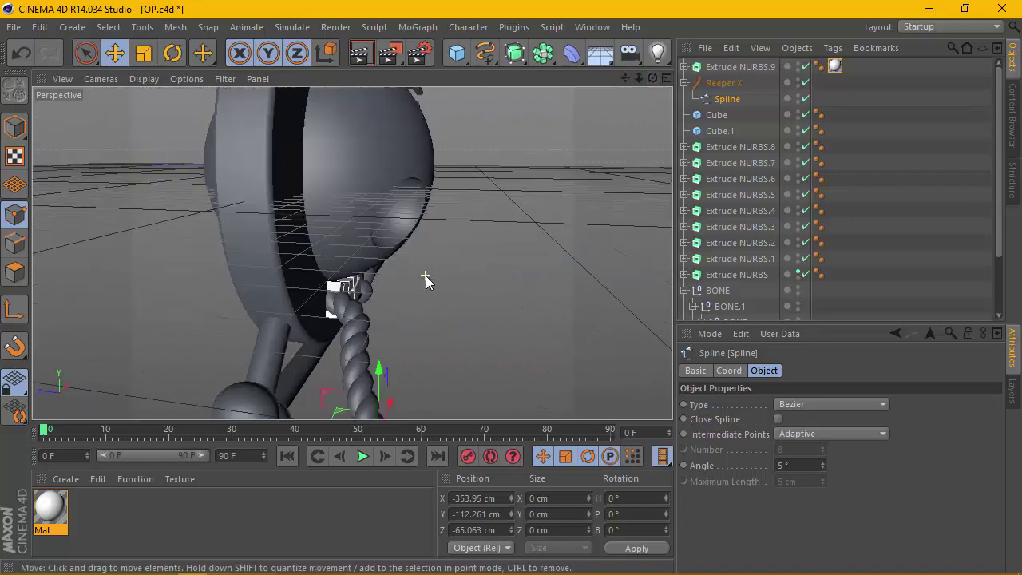
pyautogui.moveTo(339, 391)
pyautogui.mouseDown()
pyautogui.moveTo(373, 401)
pyautogui.moveTo(370, 392)
pyautogui.mouseUp()
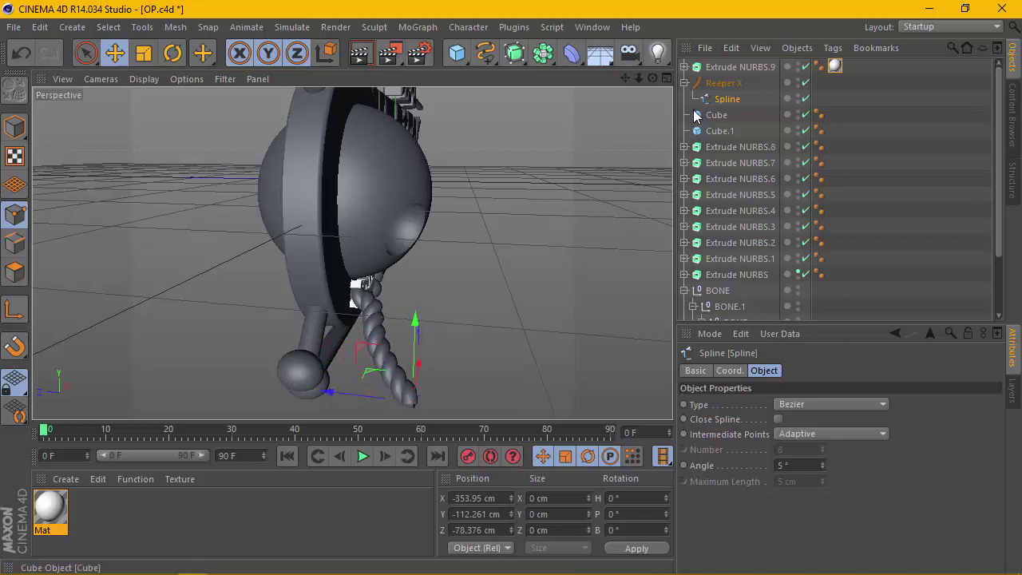
pyautogui.moveTo(652, 79); pyautogui.dragTo(483, 160)
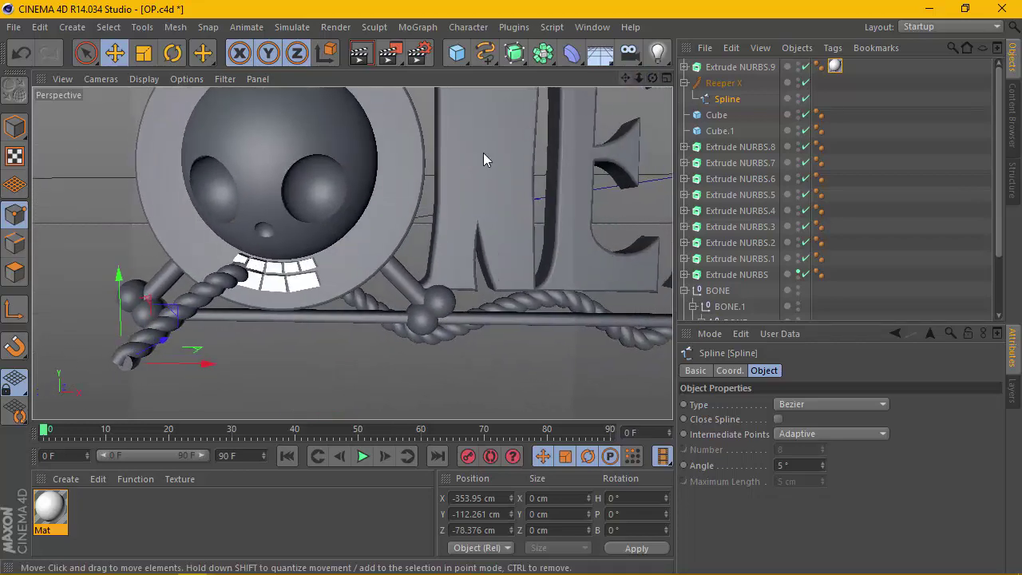
# Step: Adjust the rope's left-end point height and depth, settling at Z -60.807 cm
pyautogui.scroll(2, 240, 275)
pyautogui.scroll(-2, 269, 275)
pyautogui.scroll(-2, 268, 274)
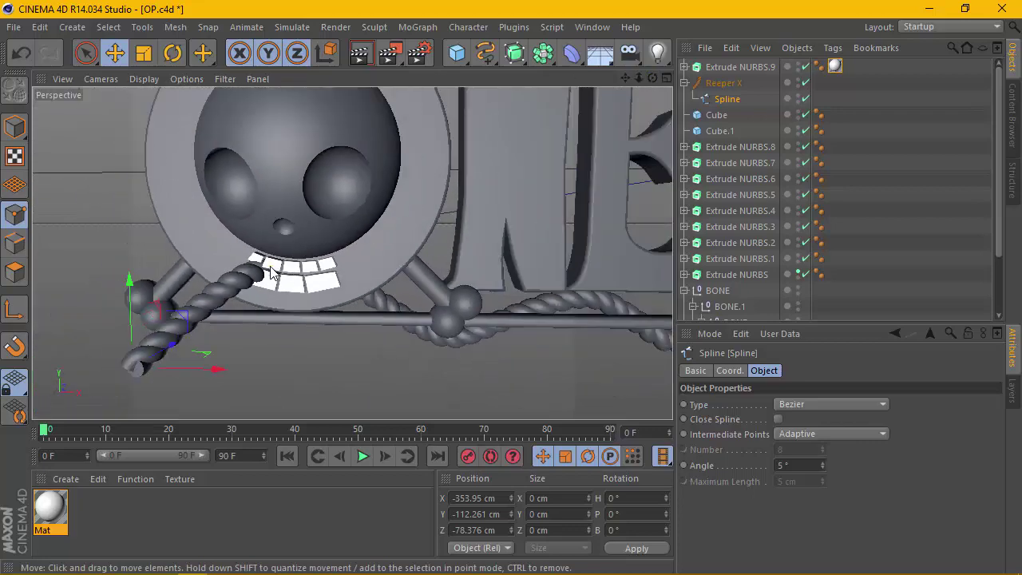
pyautogui.moveTo(653, 78)
pyautogui.mouseDown()
pyautogui.moveTo(367, 381)
pyautogui.moveTo(272, 364)
pyautogui.moveTo(324, 372)
pyautogui.mouseUp()
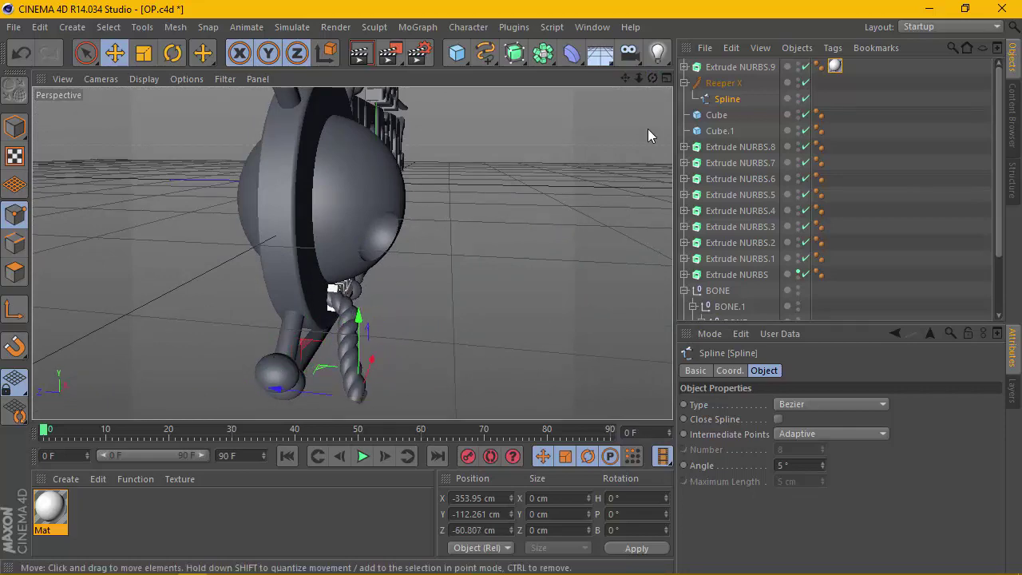
pyautogui.moveTo(654, 77); pyautogui.dragTo(352, 252)
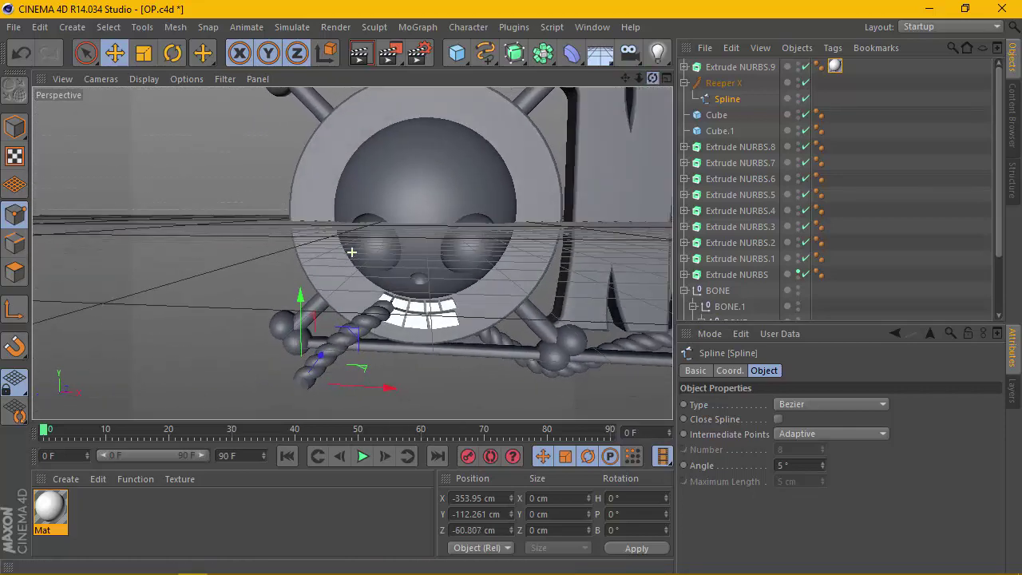
pyautogui.moveTo(638, 78); pyautogui.dragTo(671, 87)
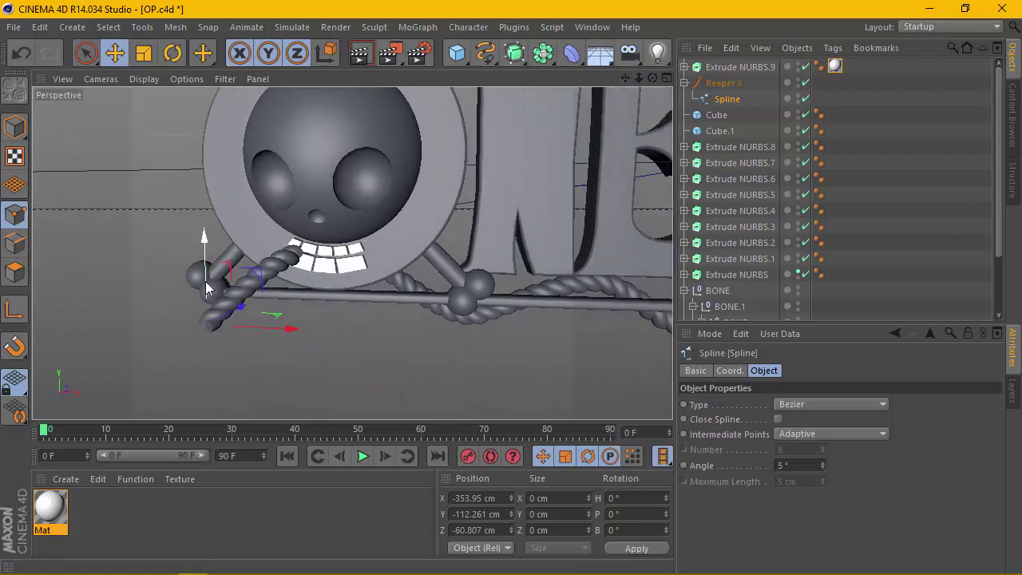
pyautogui.moveTo(205, 287)
pyautogui.mouseDown()
pyautogui.moveTo(206, 276)
pyautogui.moveTo(210, 293)
pyautogui.mouseUp()
pyautogui.moveTo(654, 78); pyautogui.dragTo(493, 260)
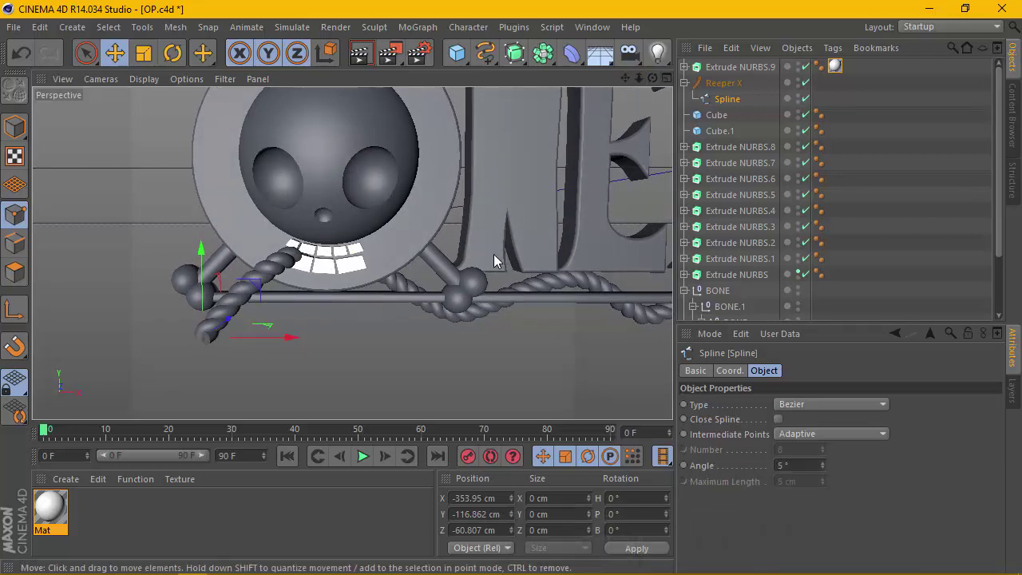
# Step: Return to four views and pan the Front view to the next rope point
pyautogui.click(666, 77)
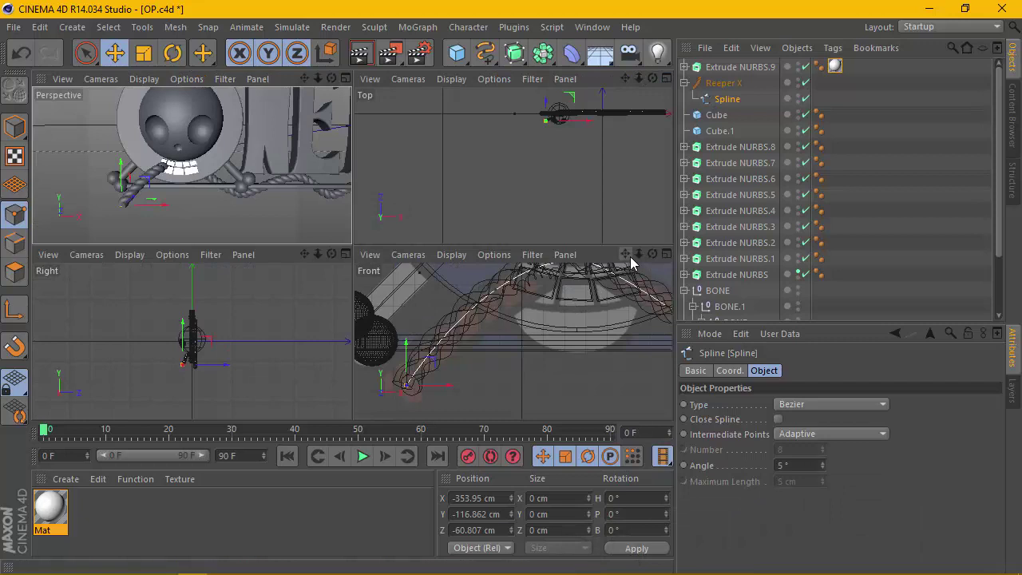
pyautogui.moveTo(625, 254); pyautogui.dragTo(559, 342)
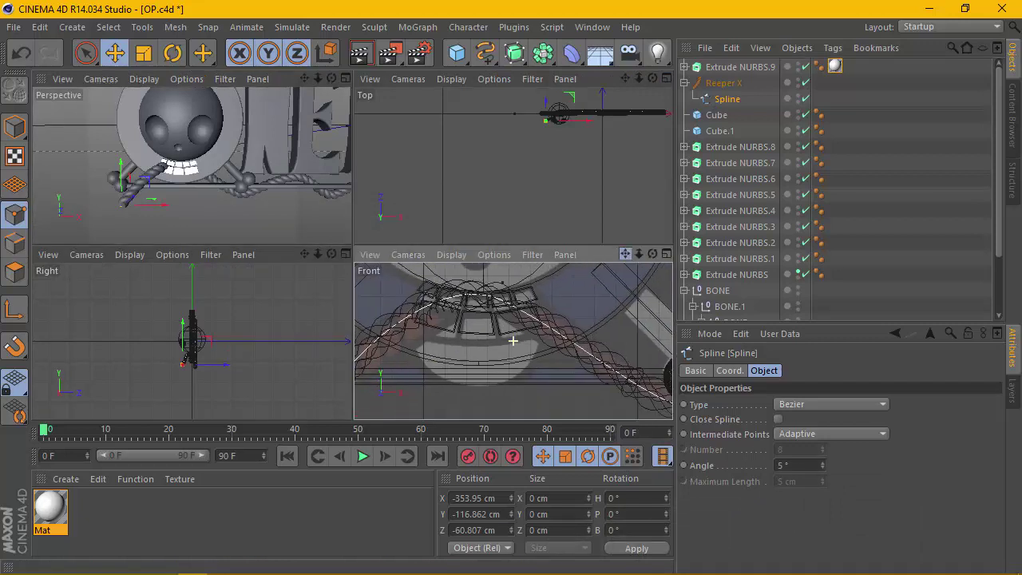
pyautogui.click(493, 305)
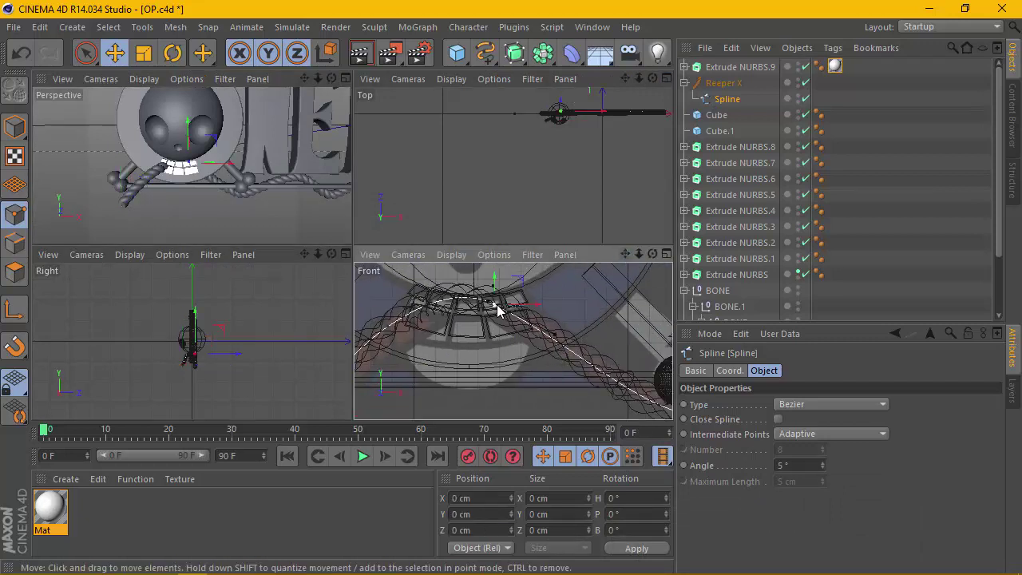
pyautogui.click(574, 349)
pyautogui.scroll(3, 573, 350)
pyautogui.scroll(3, 563, 352)
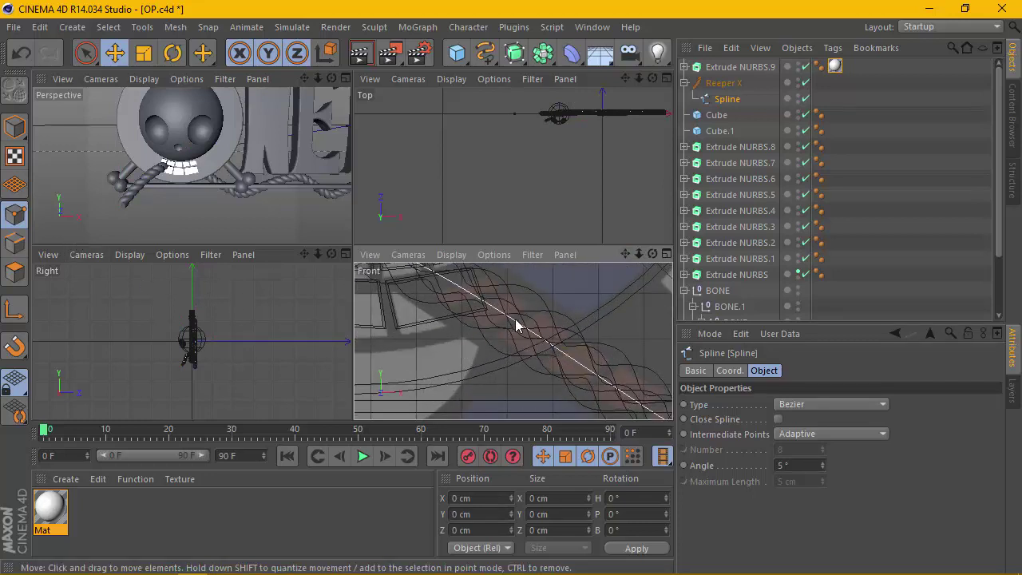
# Step: Add a new point on the rope beside the teeth and select it for moving
pyautogui.rightClick(515, 319)
pyautogui.click(561, 352)
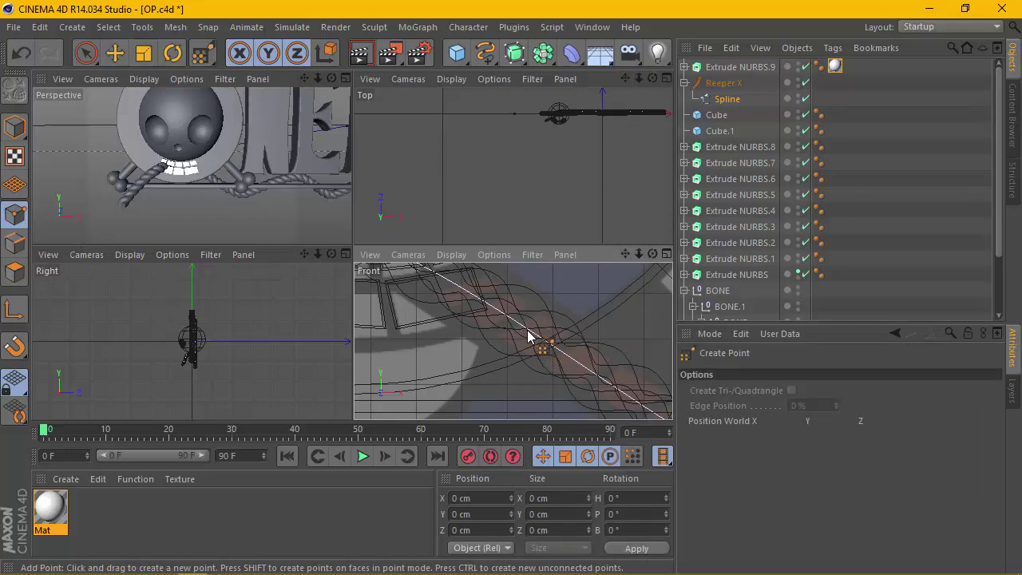
pyautogui.click(530, 330)
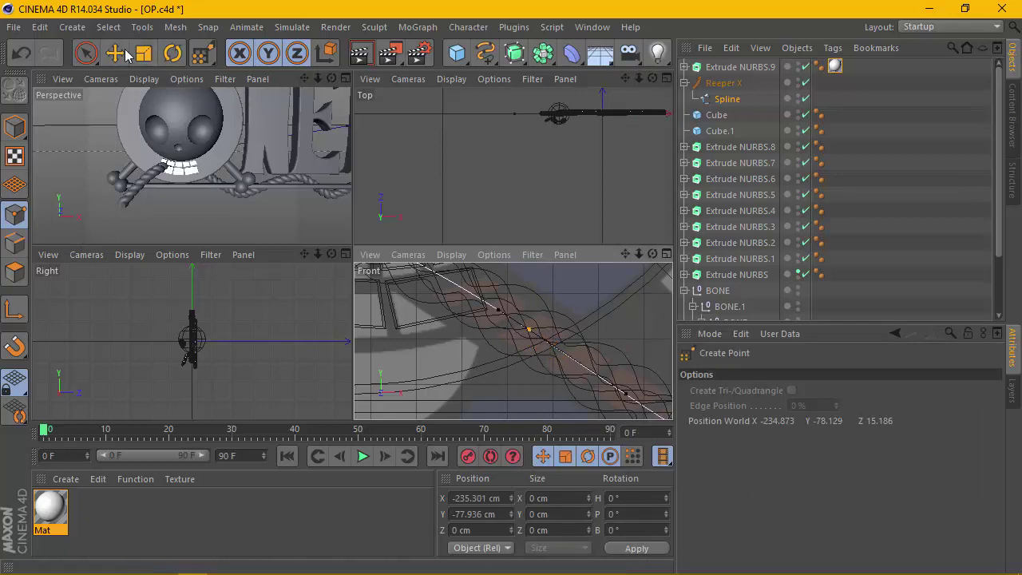
pyautogui.click(114, 54)
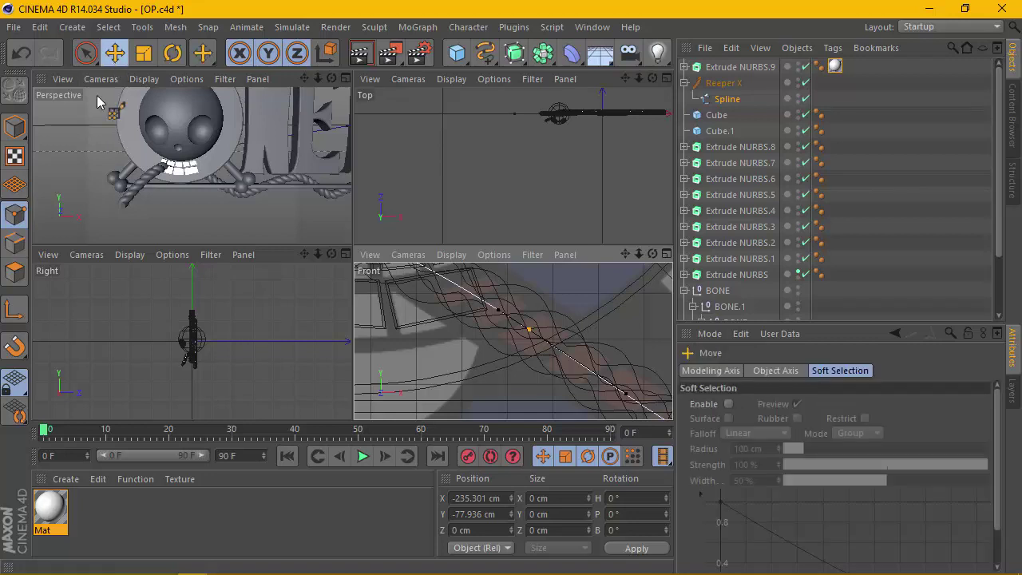
pyautogui.click(530, 331)
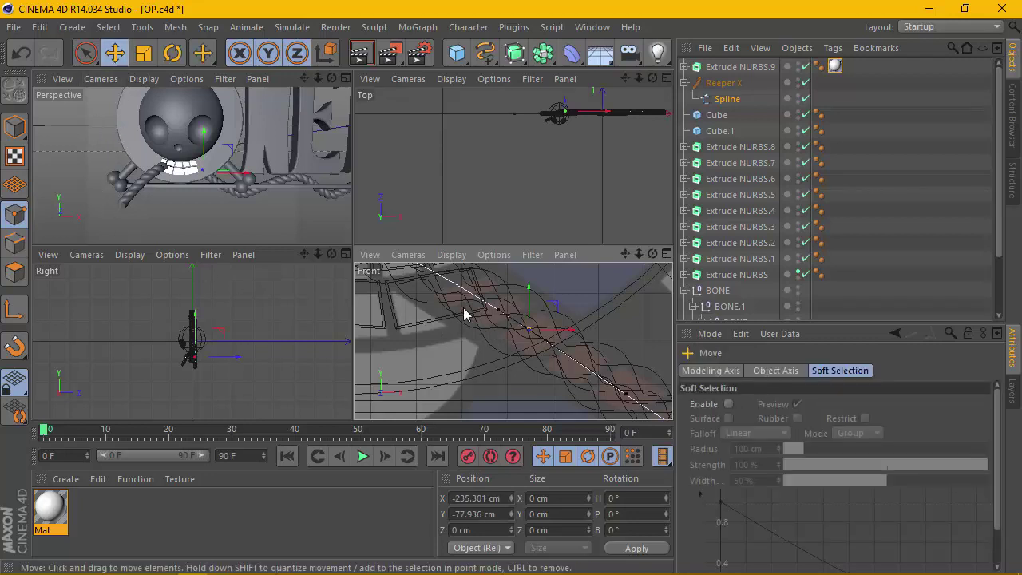
pyautogui.click(345, 78)
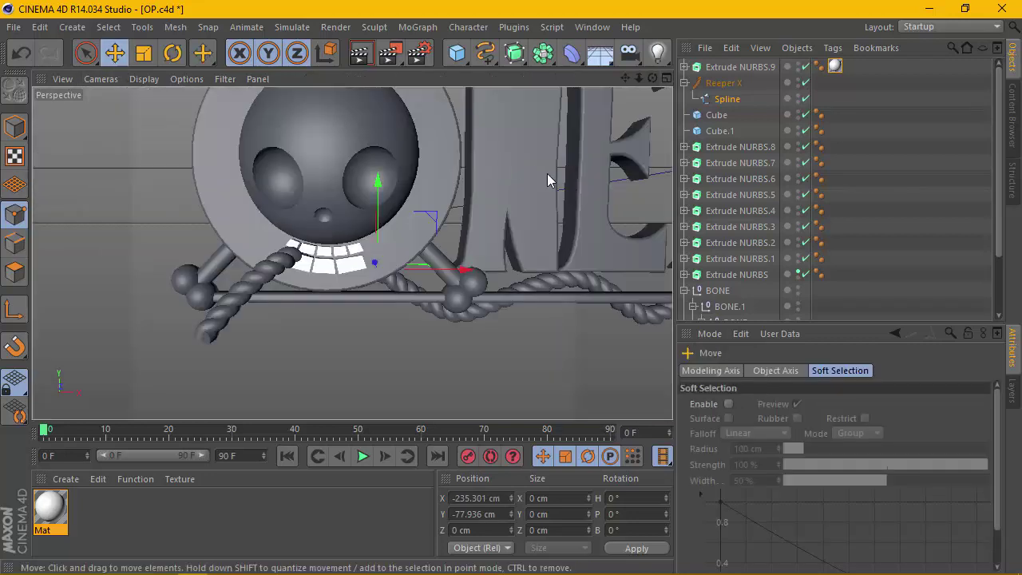
# Step: Reposition the new rope point to Y -72.752 cm, Z -59.749 cm over the crossbone
pyautogui.moveTo(652, 78); pyautogui.dragTo(357, 261)
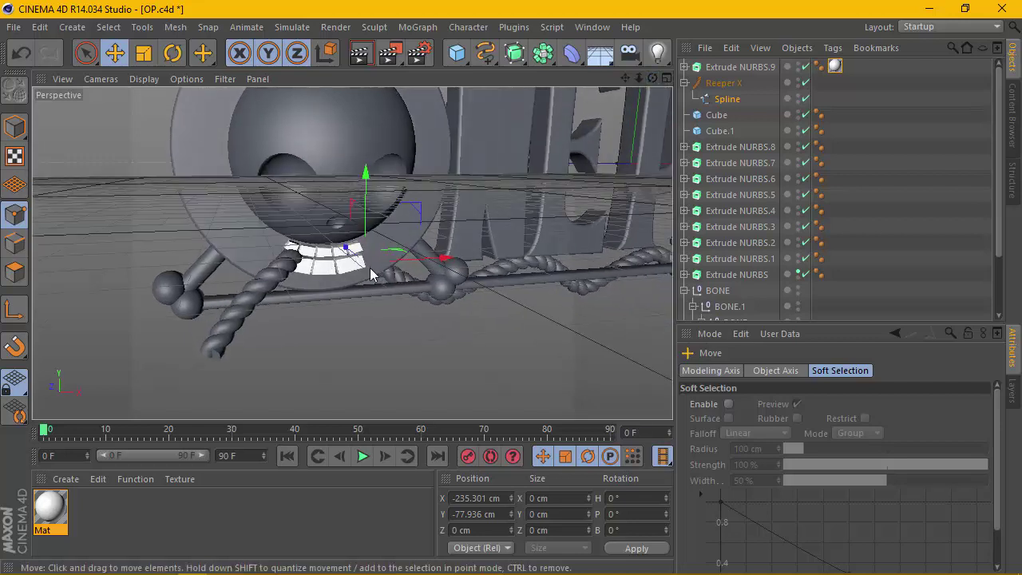
pyautogui.hotkey('ctrl', 'z')
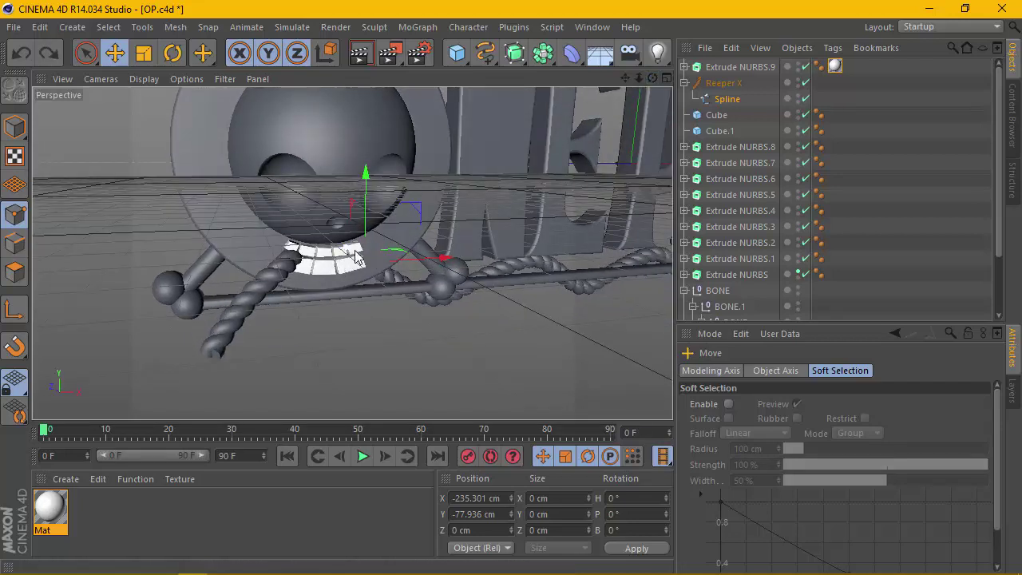
pyautogui.moveTo(360, 262); pyautogui.dragTo(375, 276)
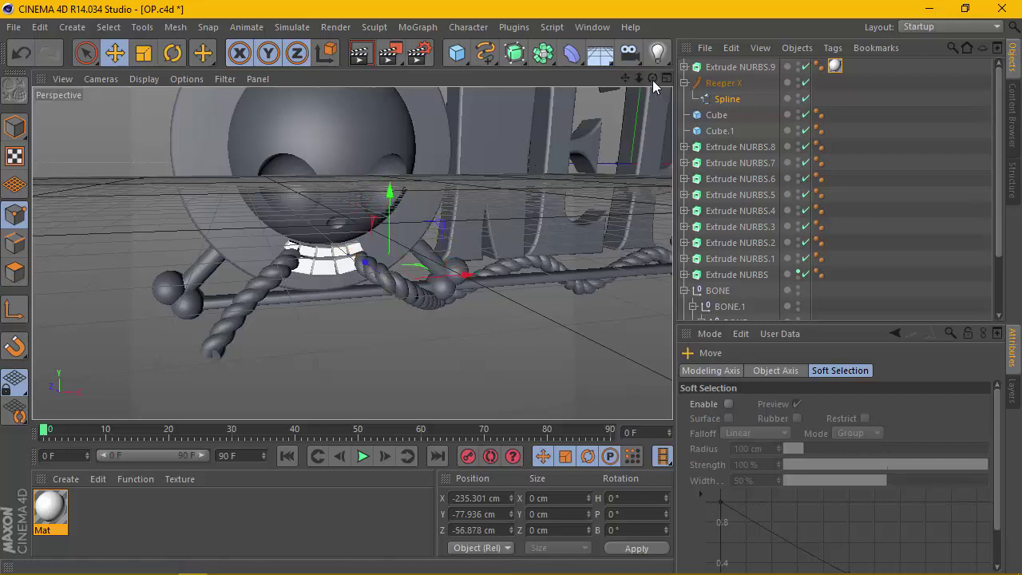
pyautogui.moveTo(653, 77); pyautogui.dragTo(606, 88)
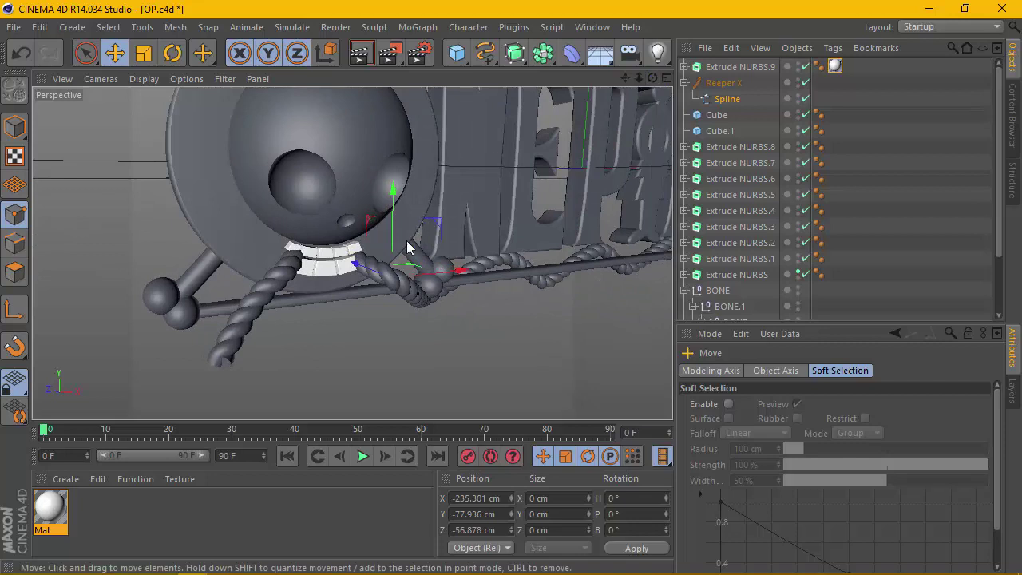
pyautogui.moveTo(374, 276); pyautogui.dragTo(377, 281)
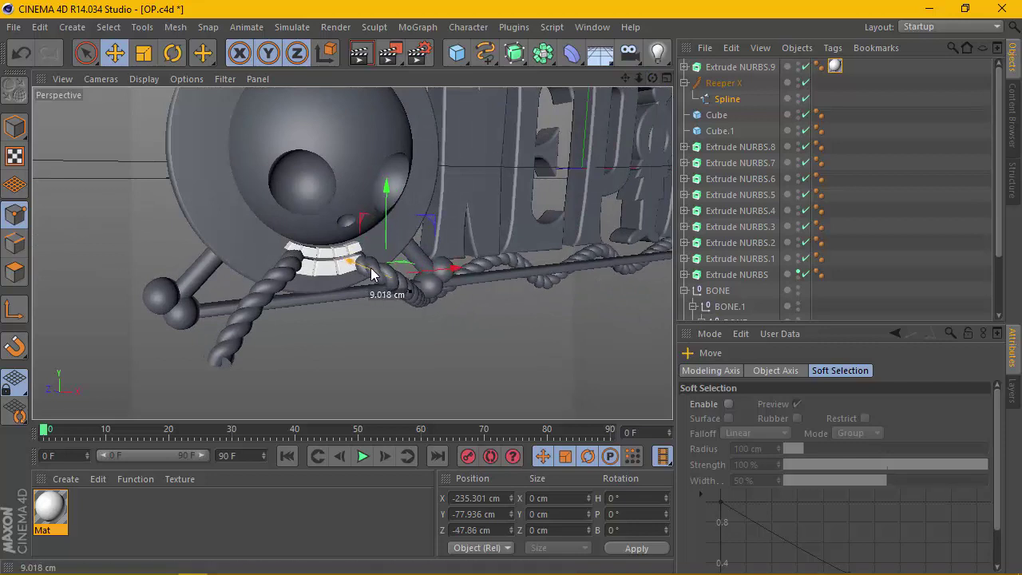
pyautogui.moveTo(652, 77); pyautogui.dragTo(631, 88)
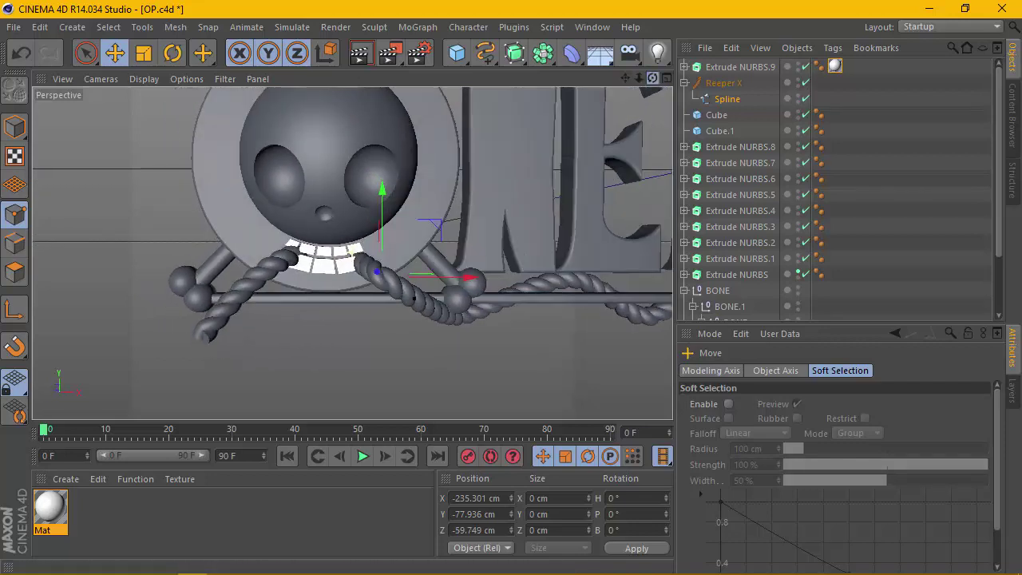
pyautogui.moveTo(383, 215); pyautogui.dragTo(381, 208)
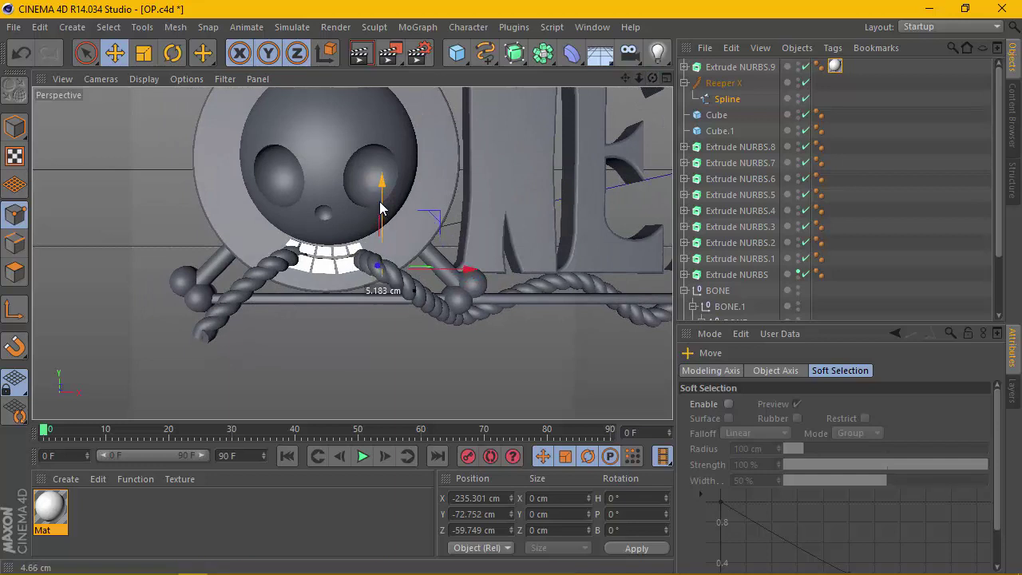
pyautogui.scroll(1, 378, 232)
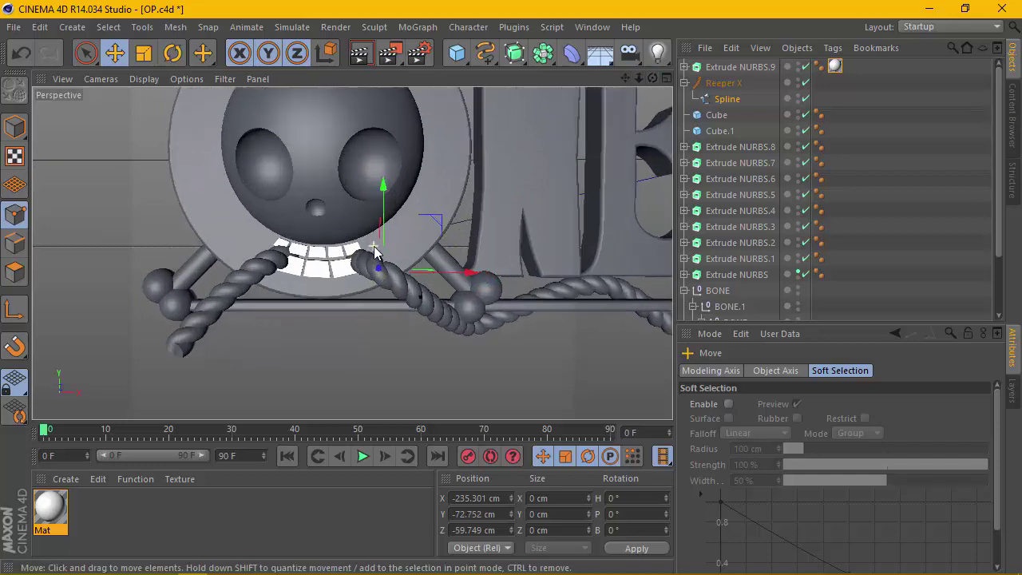
pyautogui.scroll(1, 377, 243)
pyautogui.scroll(1, 375, 252)
pyautogui.scroll(-2, 375, 252)
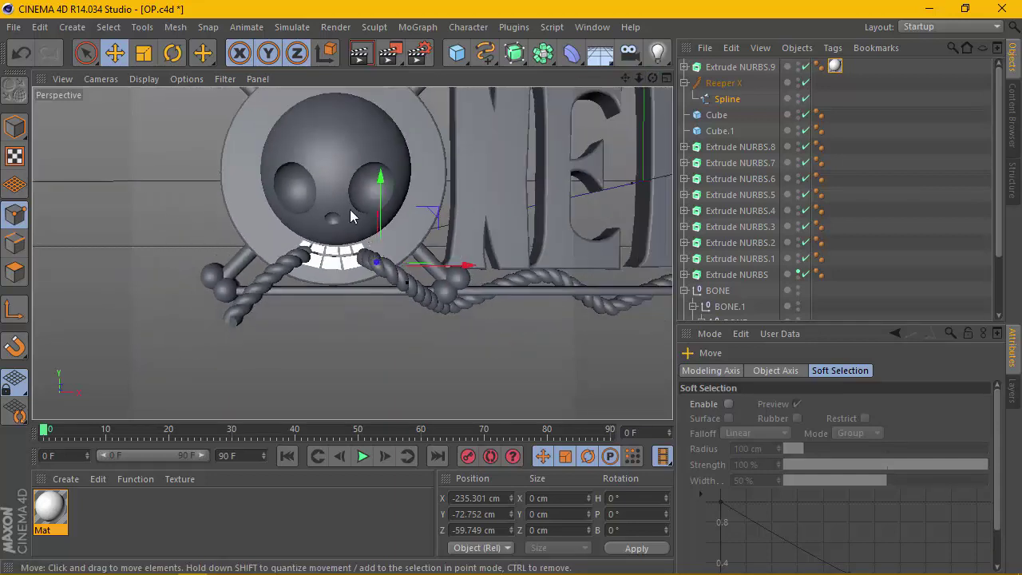
# Step: Render a preview, then nudge the rope point to Y -76.387 cm, Z -53.33 cm
pyautogui.click(361, 58)
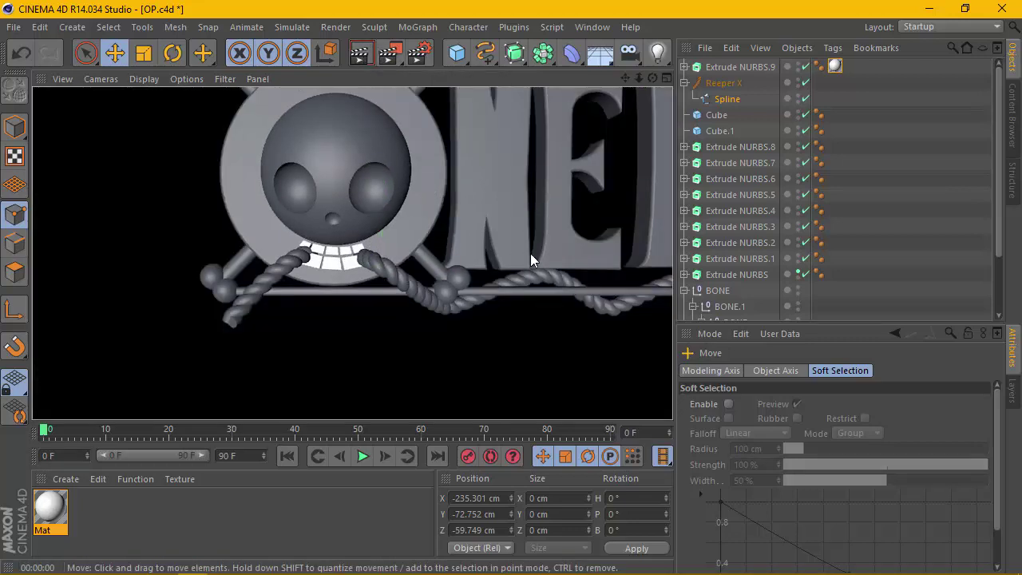
pyautogui.moveTo(625, 78)
pyautogui.mouseDown()
pyautogui.moveTo(352, 254)
pyautogui.moveTo(660, 80)
pyautogui.moveTo(339, 257)
pyautogui.mouseUp()
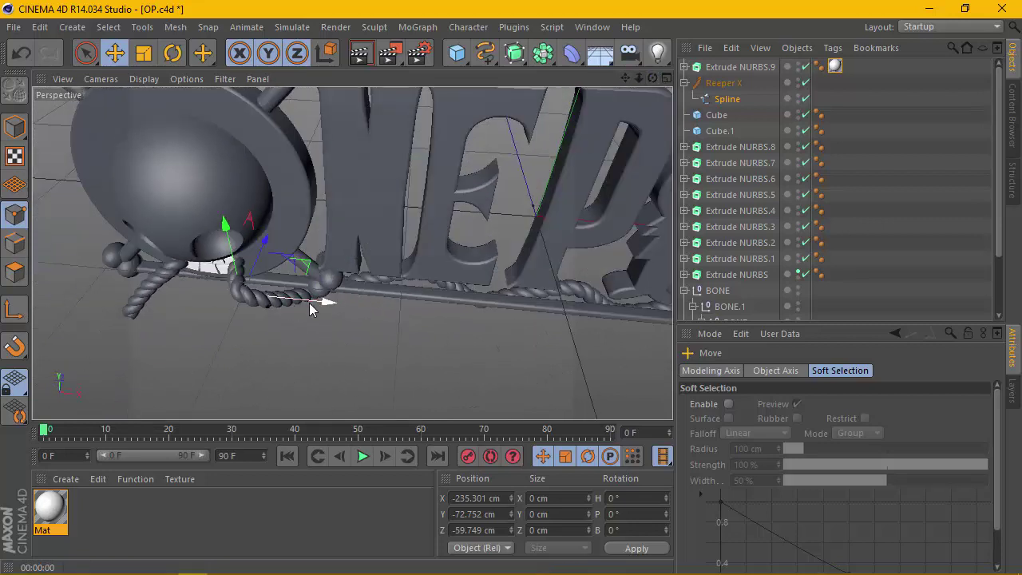
pyautogui.moveTo(253, 267)
pyautogui.mouseDown()
pyautogui.moveTo(328, 304)
pyautogui.moveTo(318, 293)
pyautogui.mouseUp()
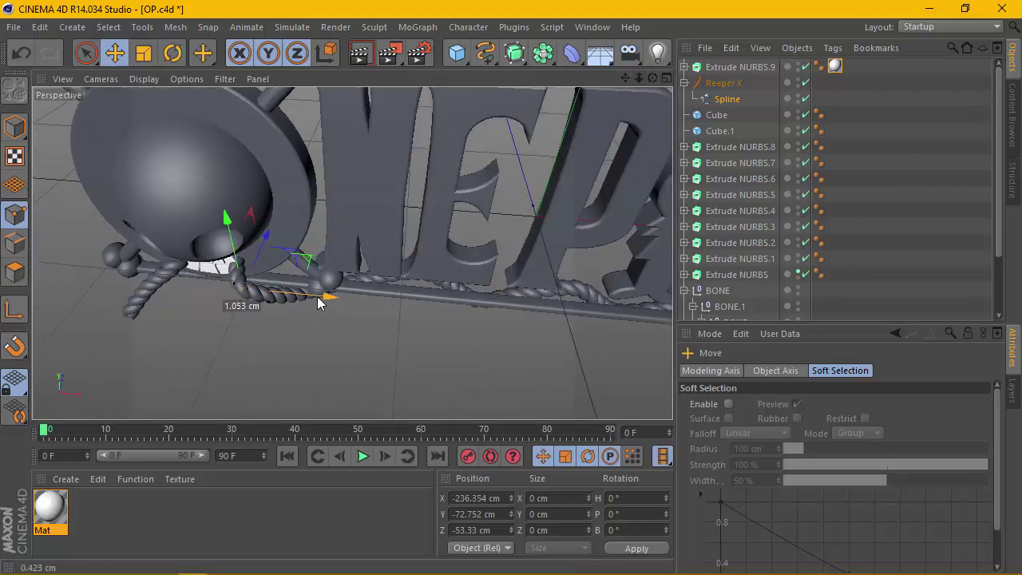
pyautogui.moveTo(646, 78); pyautogui.dragTo(251, 285)
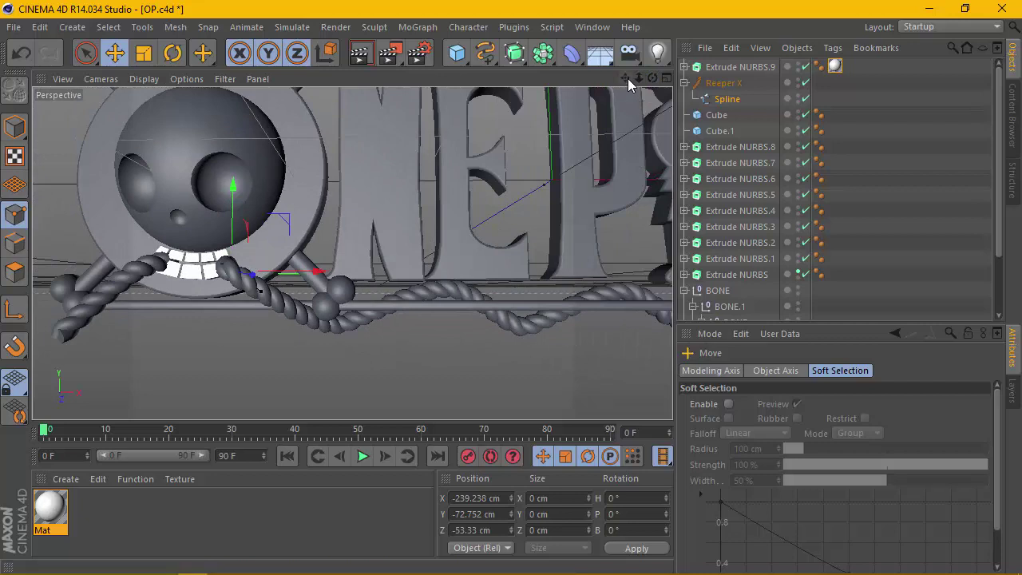
pyautogui.moveTo(628, 78); pyautogui.dragTo(352, 251)
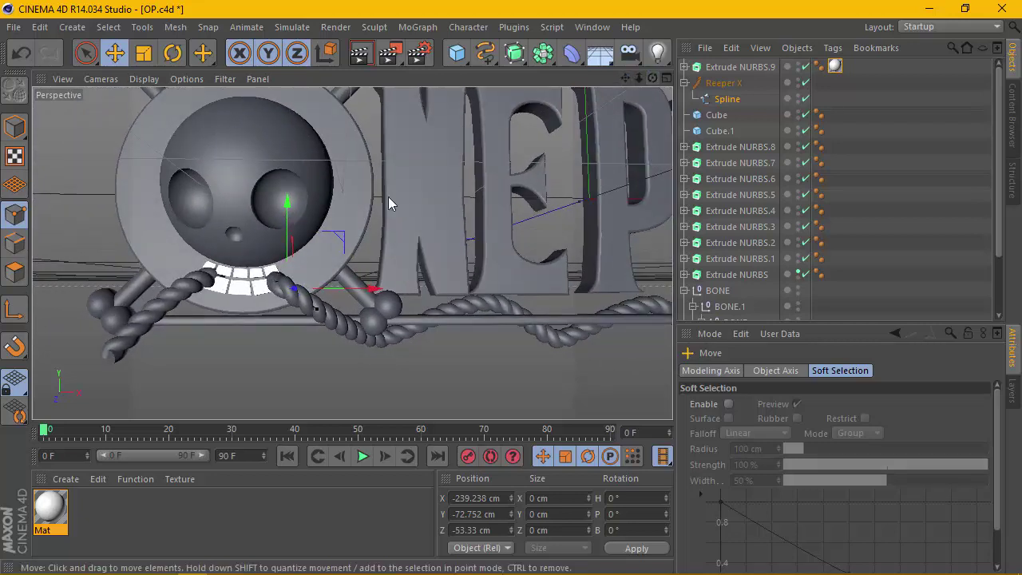
pyautogui.moveTo(285, 228); pyautogui.dragTo(284, 226)
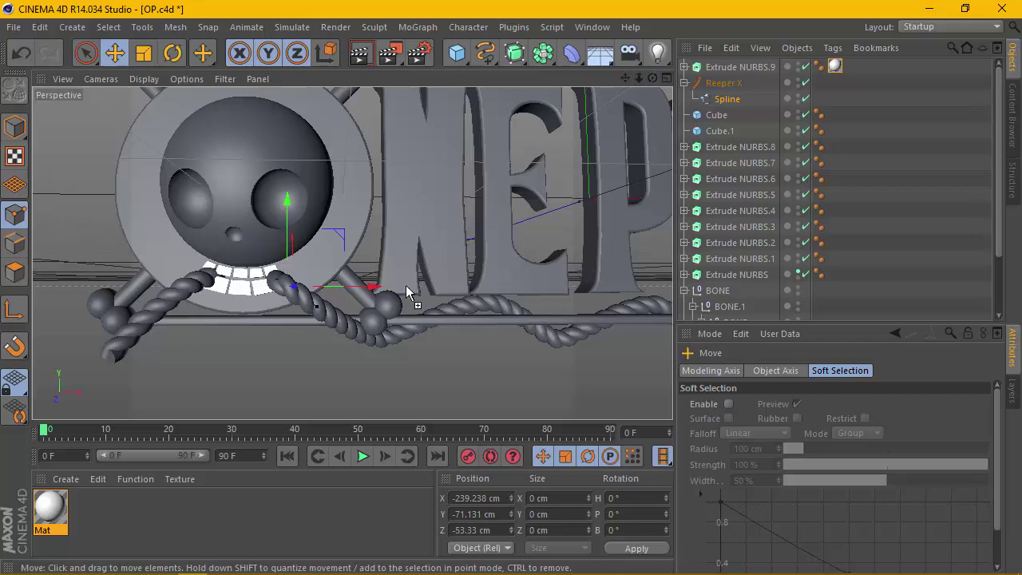
pyautogui.scroll(2, 384, 293)
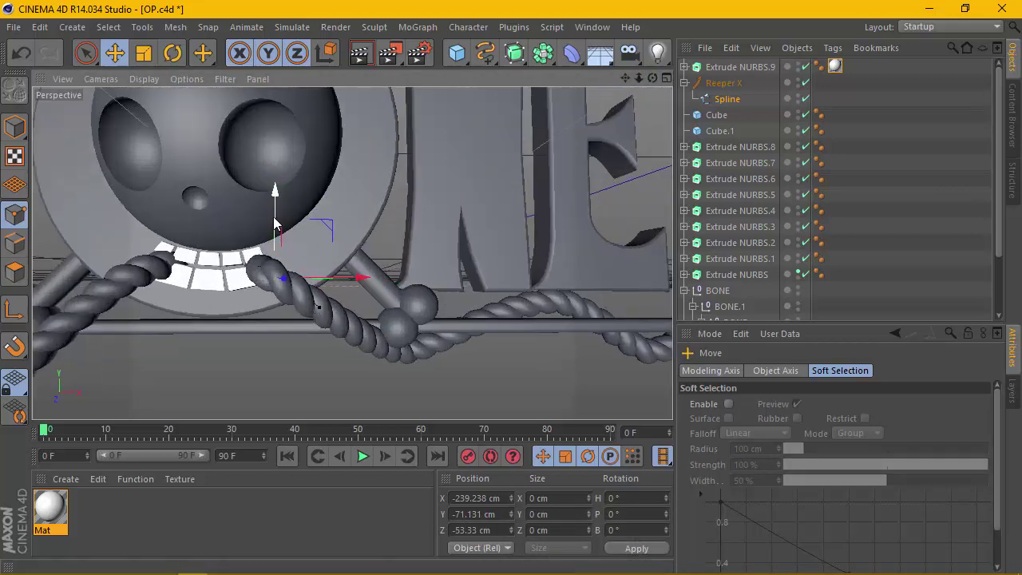
pyautogui.moveTo(274, 224); pyautogui.dragTo(280, 234)
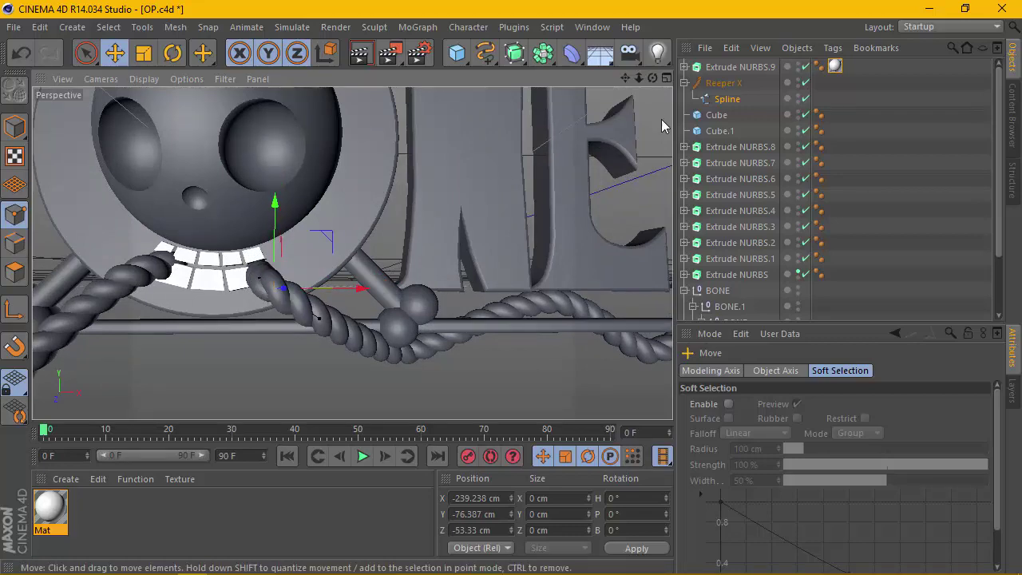
pyautogui.moveTo(628, 79); pyautogui.dragTo(352, 252)
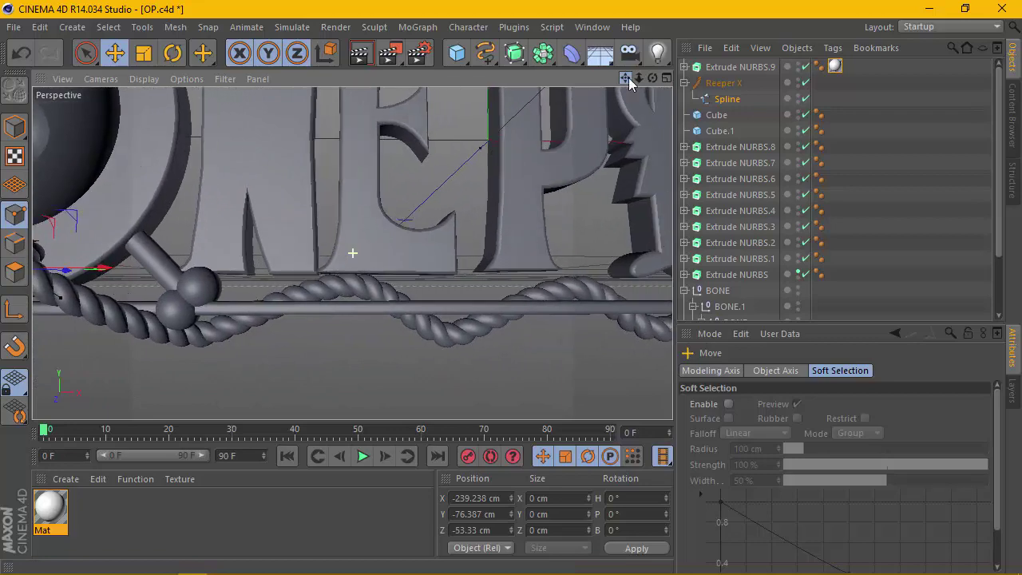
pyautogui.scroll(-2, 511, 191)
# Step: Undo the rope point's downward move and review the rope in Front and Perspective
pyautogui.click(665, 77)
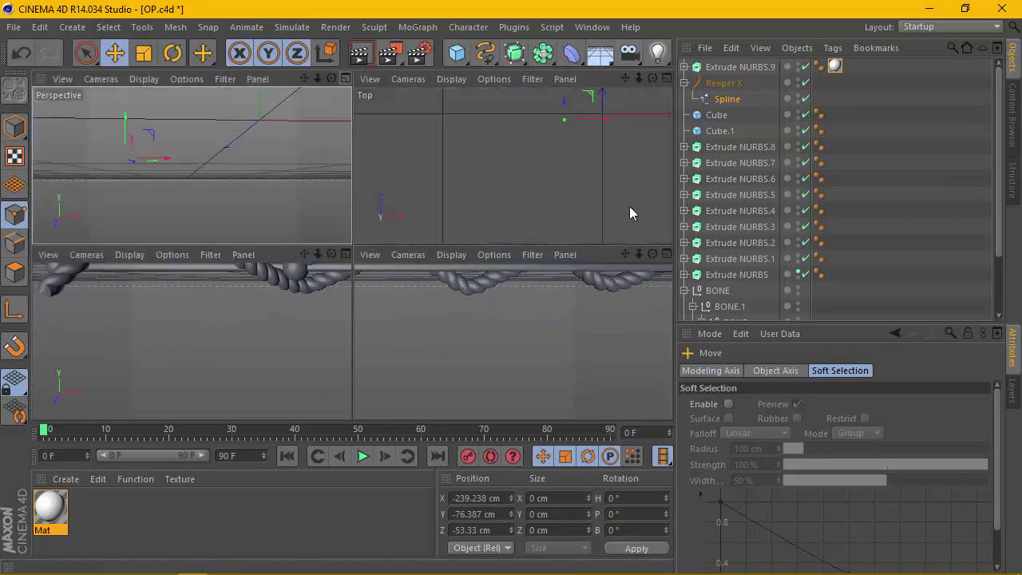
pyautogui.scroll(-2, 519, 332)
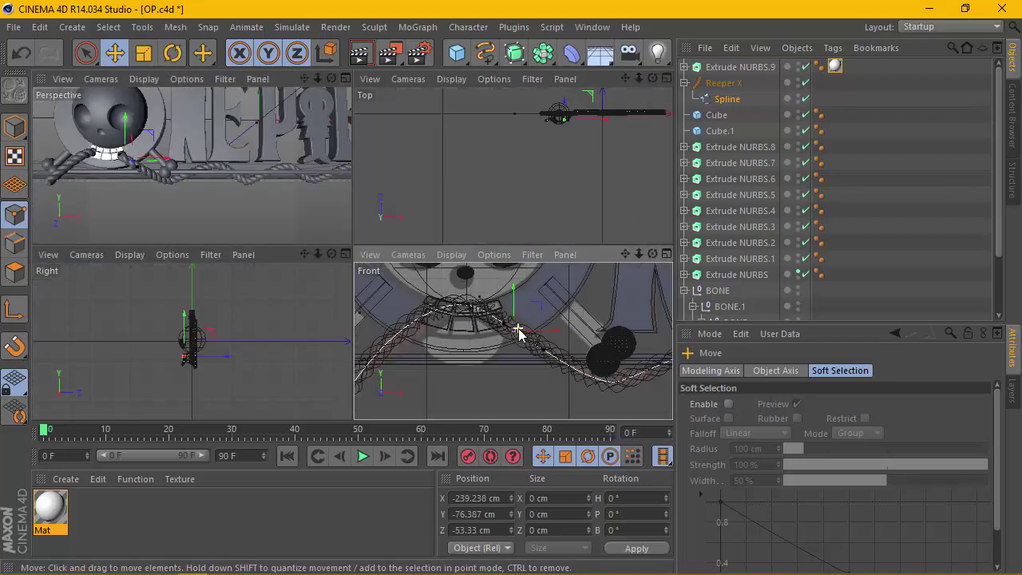
pyautogui.scroll(-2, 519, 329)
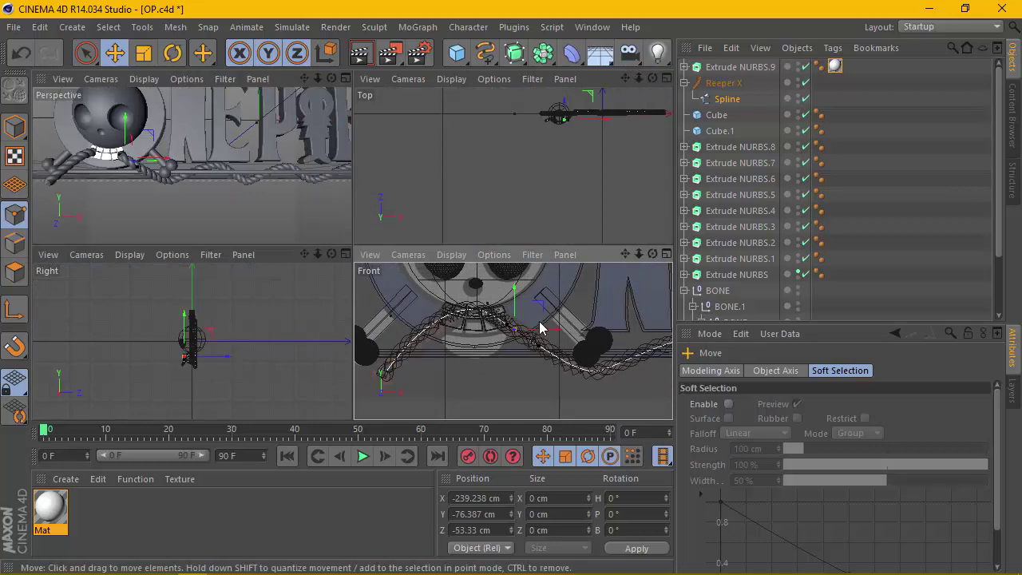
pyautogui.moveTo(625, 254); pyautogui.dragTo(513, 341)
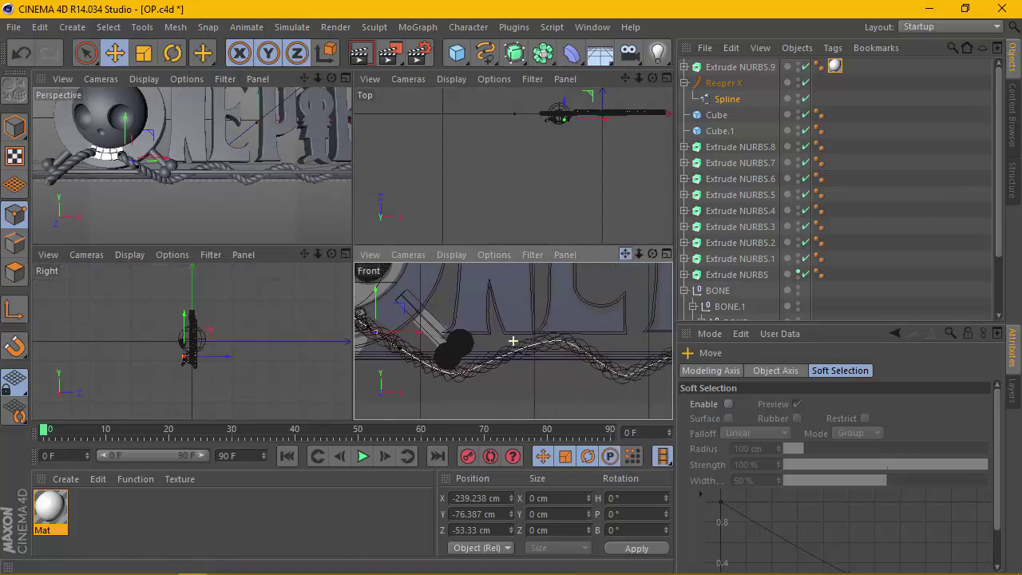
pyautogui.hotkey('ctrl', 'z')
pyautogui.press('F1')
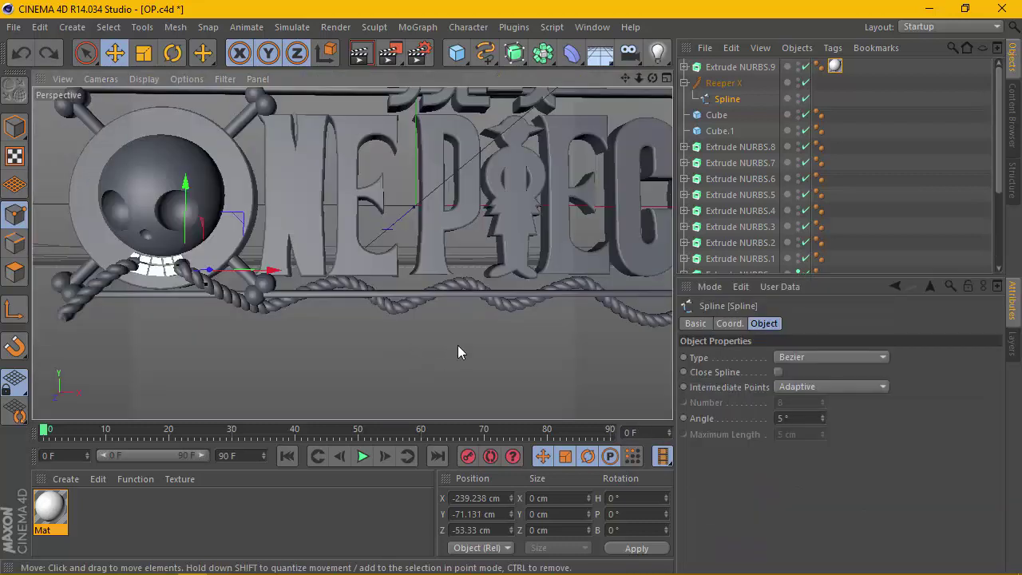
pyautogui.scroll(2, 458, 352)
pyautogui.scroll(2, 458, 352)
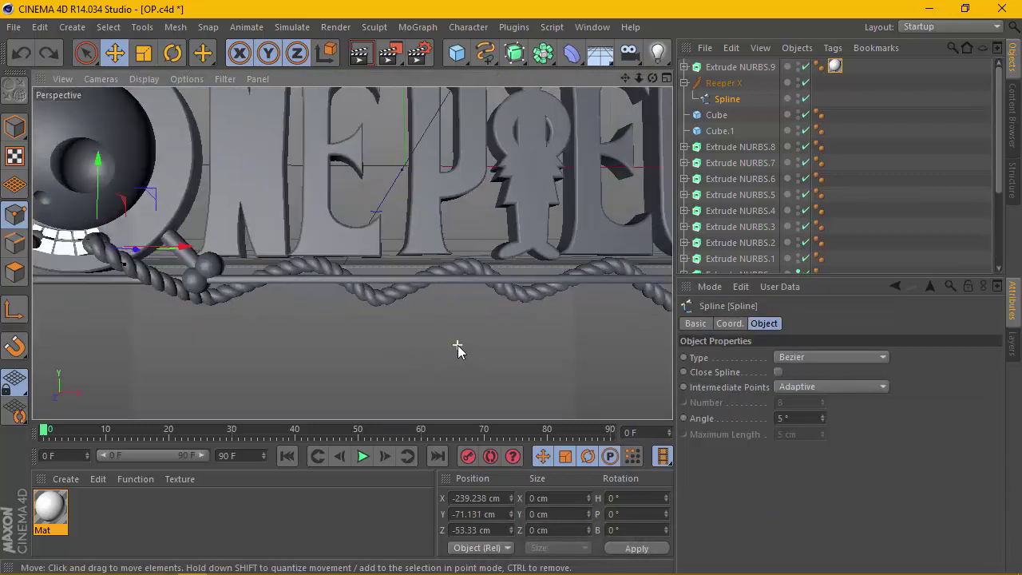
pyautogui.moveTo(638, 77); pyautogui.dragTo(351, 253)
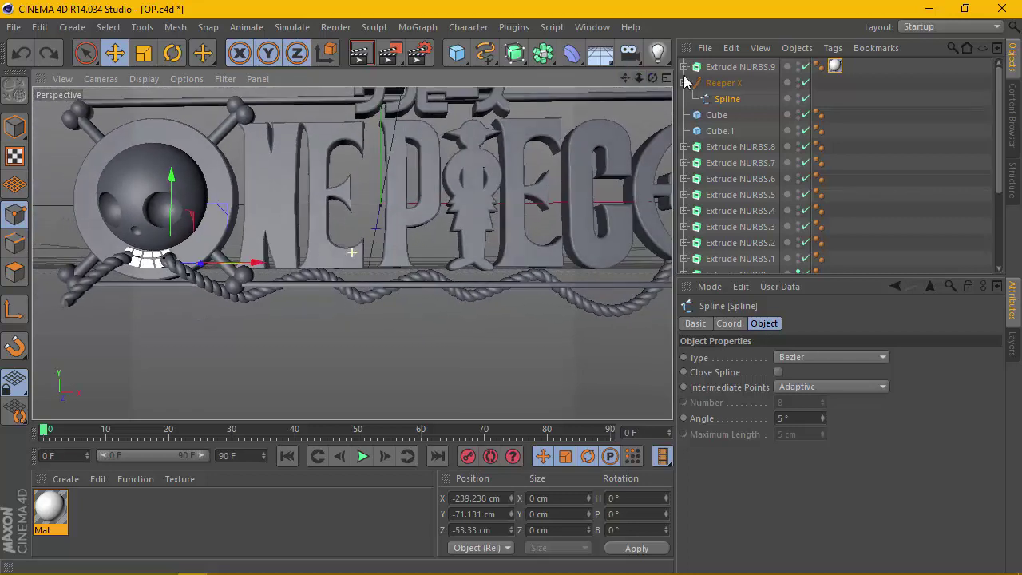
pyautogui.scroll(2, 362, 317)
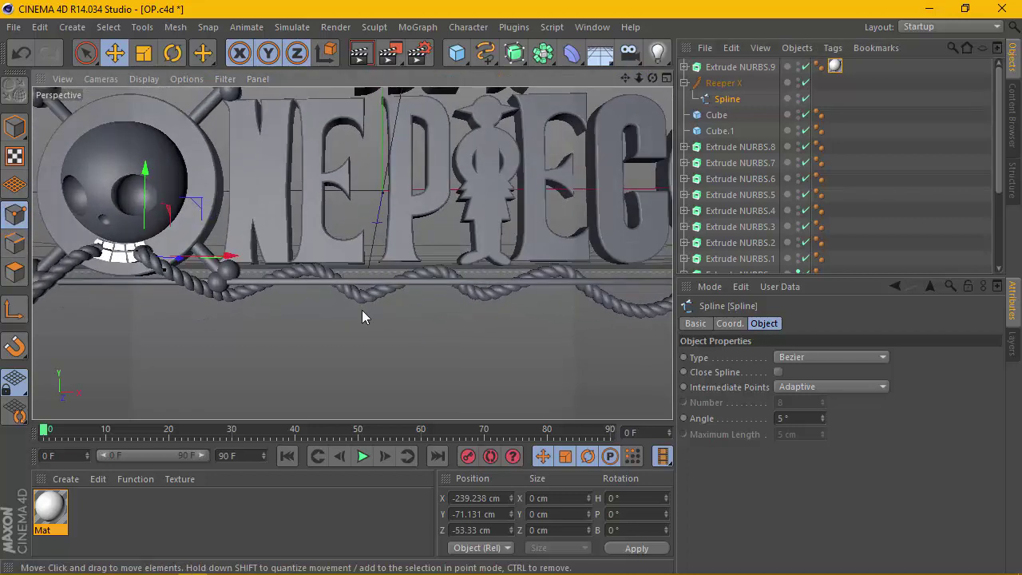
pyautogui.scroll(2, 361, 307)
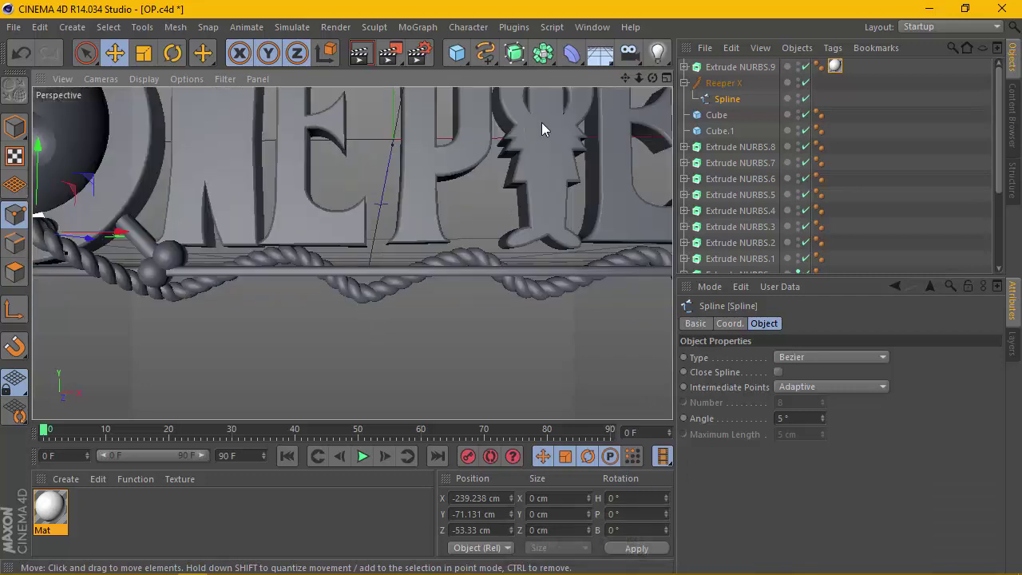
# Step: Return to four views and inspect a rope point under the letters
pyautogui.click(667, 77)
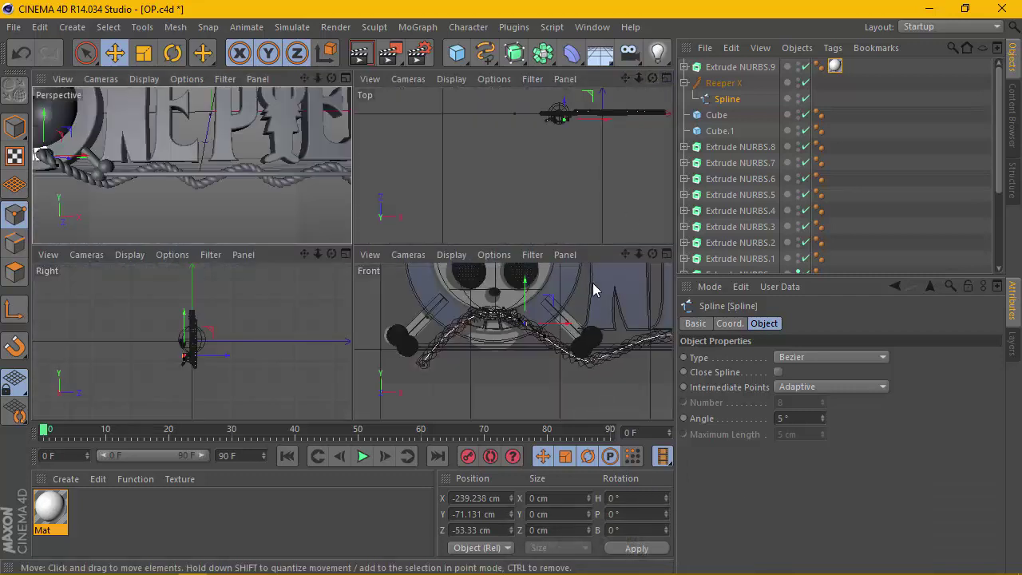
pyautogui.moveTo(625, 254); pyautogui.dragTo(513, 332)
pyautogui.scroll(2, 556, 383)
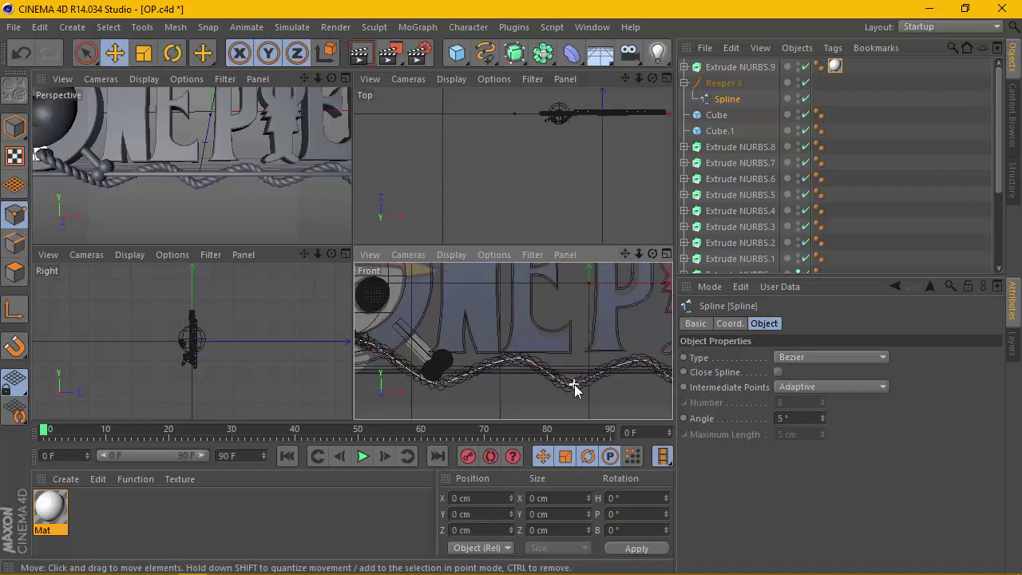
pyautogui.scroll(3, 574, 388)
pyautogui.click(571, 389)
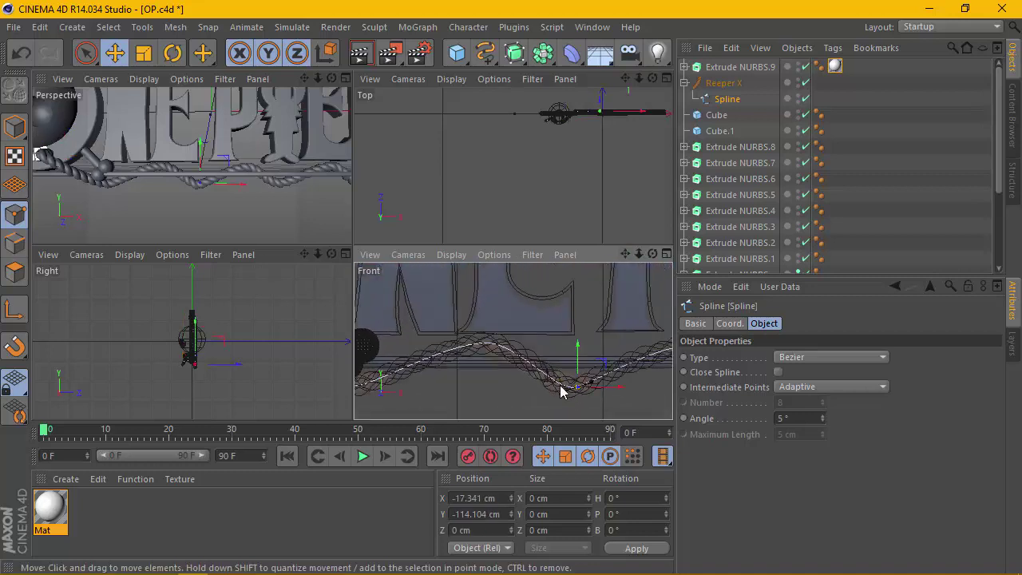
pyautogui.click(534, 376)
pyautogui.scroll(1, 533, 374)
pyautogui.scroll(2, 534, 372)
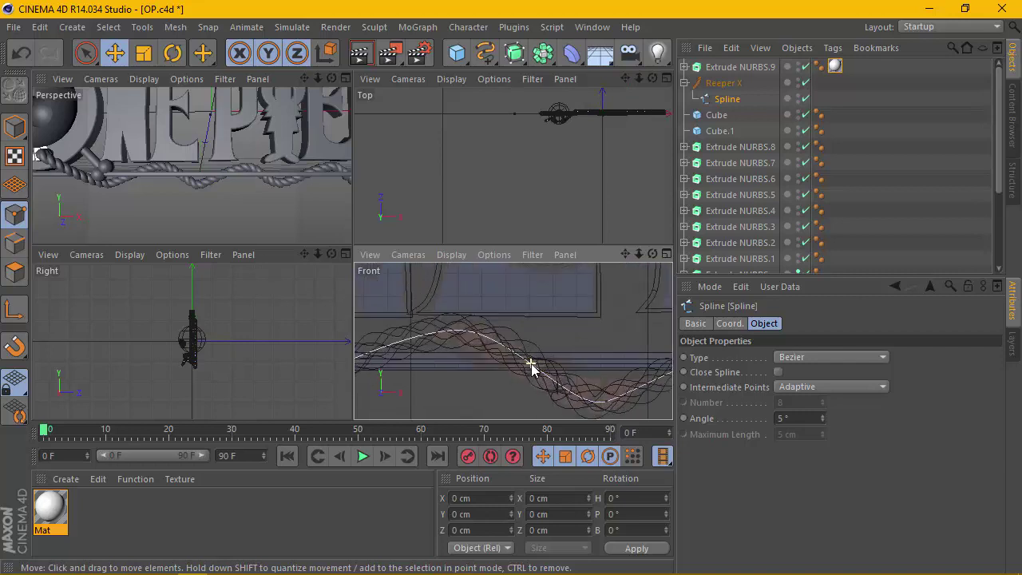
pyautogui.scroll(1, 533, 372)
# Step: Add a new point on the rope under the lettering and select it
pyautogui.rightClick(532, 372)
pyautogui.click(559, 349)
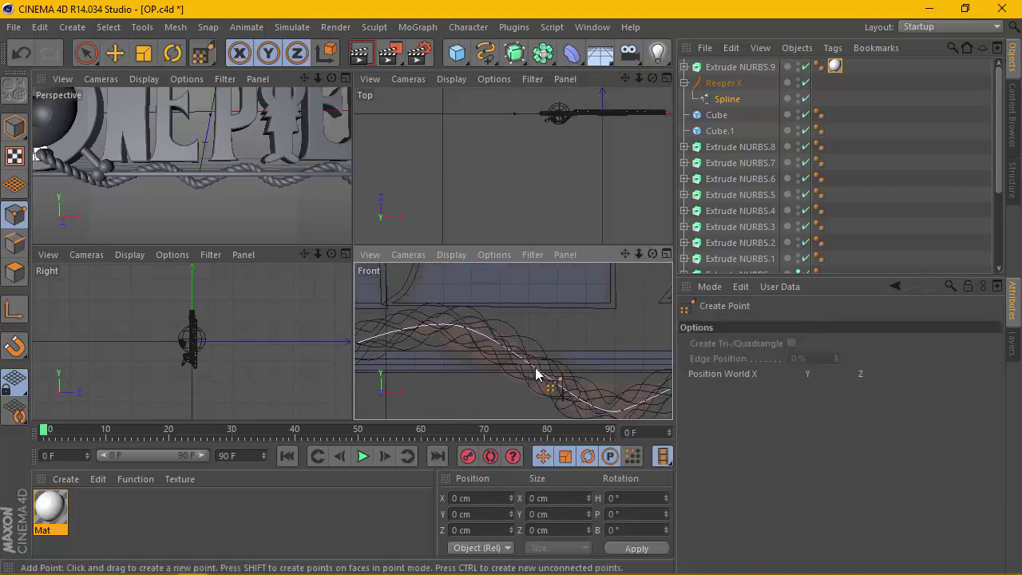
pyautogui.click(533, 372)
pyautogui.click(114, 52)
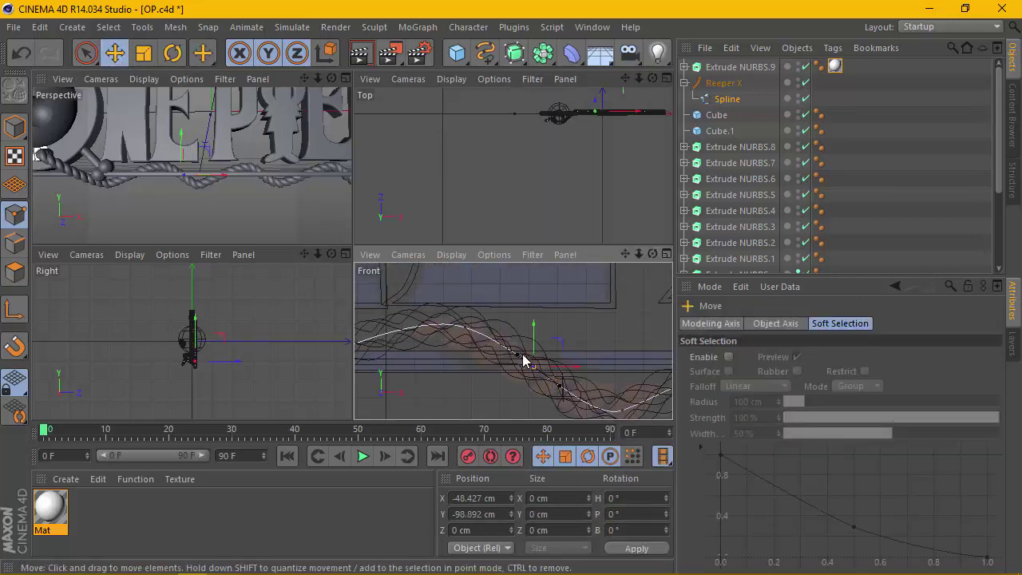
pyautogui.click(516, 368)
pyautogui.click(534, 368)
# Step: Push that rope point about 25 cm back to X -48.427, Y -98.892, Z -25.767 cm
pyautogui.click(345, 79)
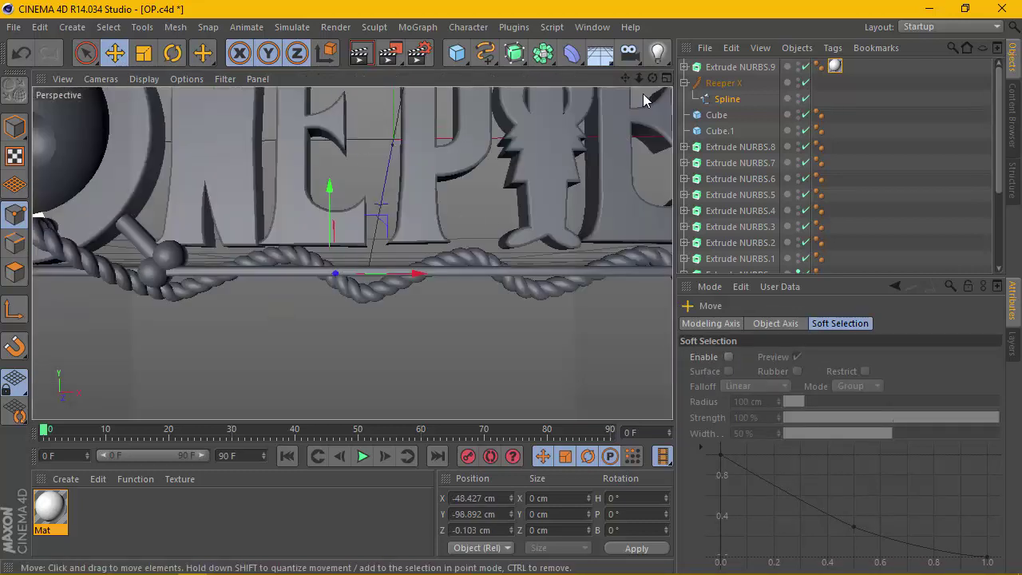
pyautogui.moveTo(652, 78); pyautogui.dragTo(607, 88)
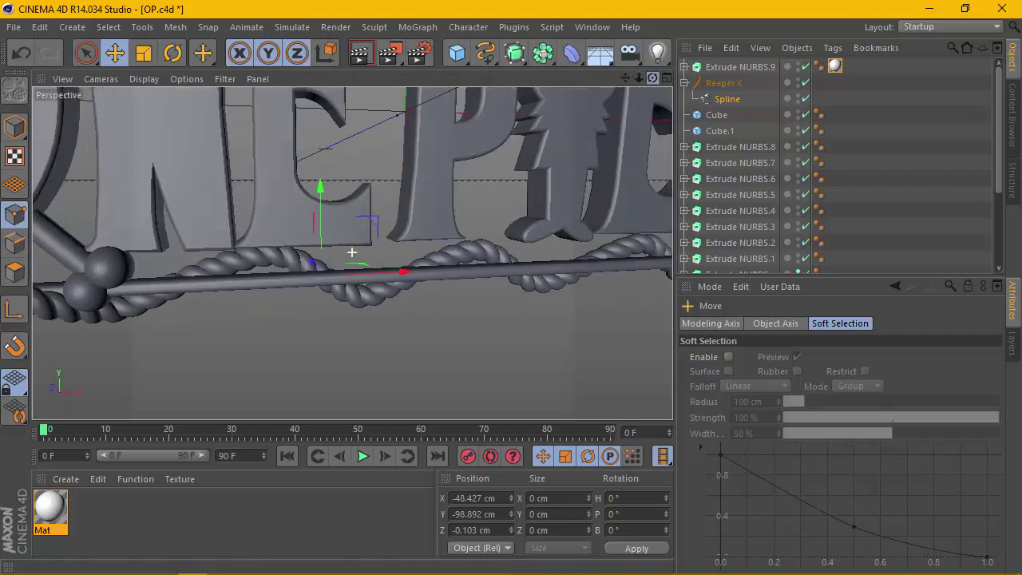
pyautogui.moveTo(311, 261); pyautogui.dragTo(321, 273)
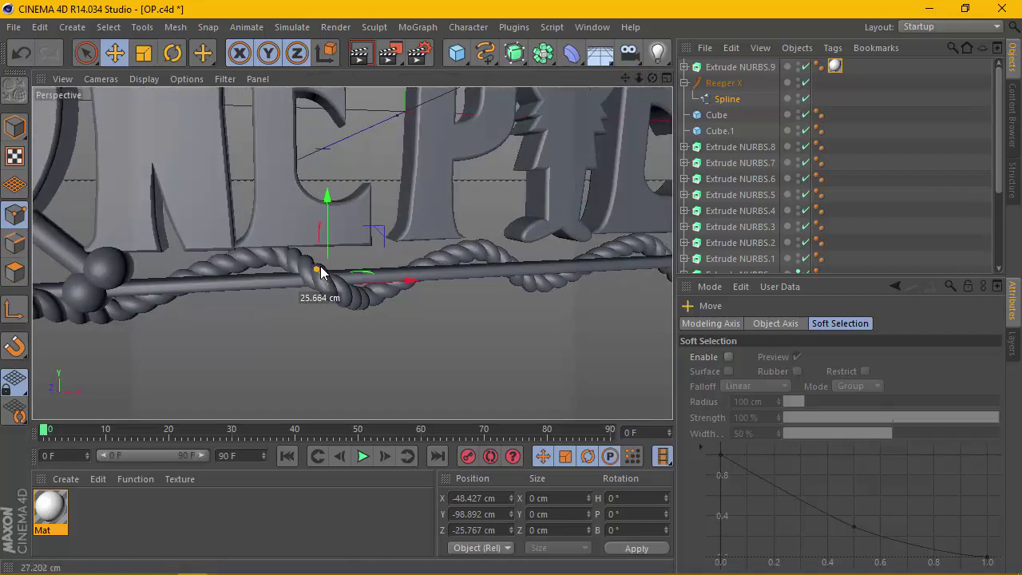
pyautogui.moveTo(652, 78); pyautogui.dragTo(623, 87)
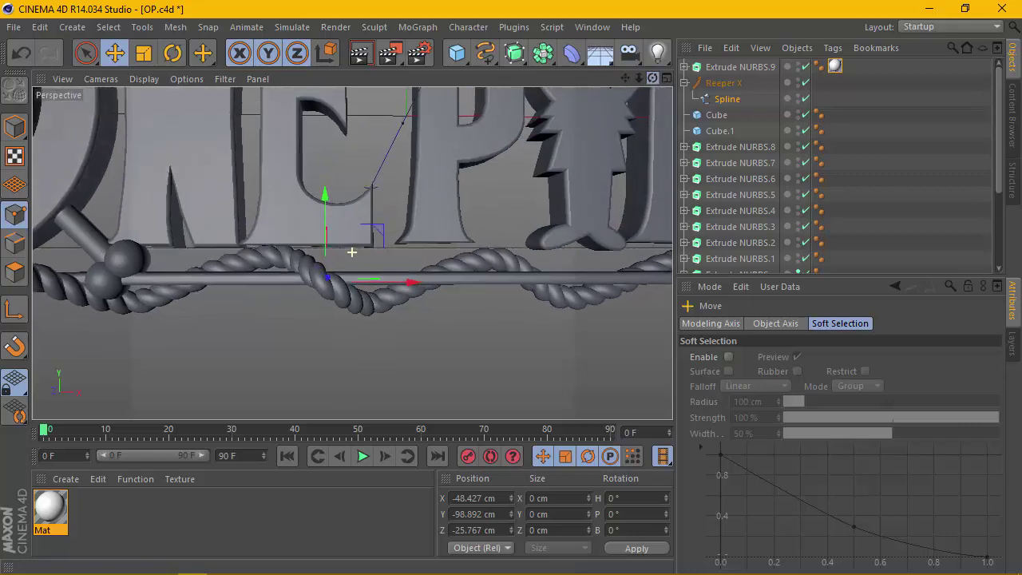
pyautogui.scroll(-3, 394, 207)
pyautogui.scroll(-2, 394, 207)
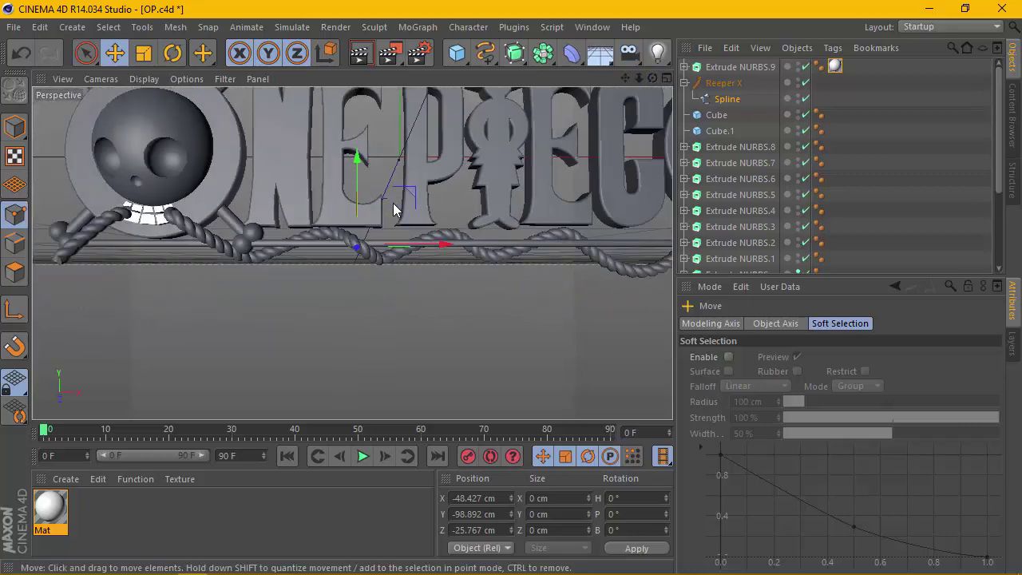
pyautogui.scroll(3, 393, 208)
pyautogui.moveTo(626, 77); pyautogui.dragTo(353, 253)
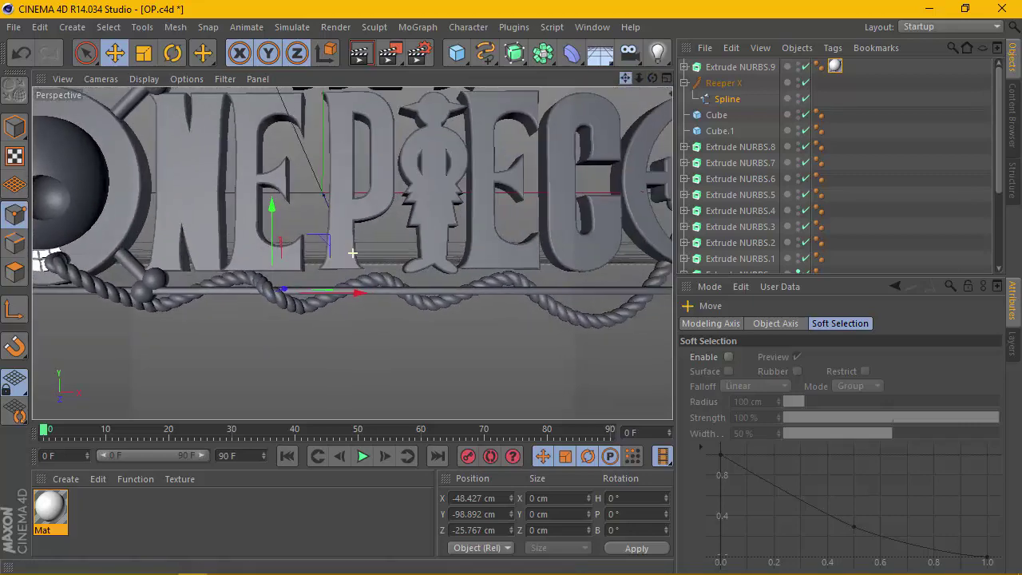
pyautogui.moveTo(652, 79); pyautogui.dragTo(352, 253)
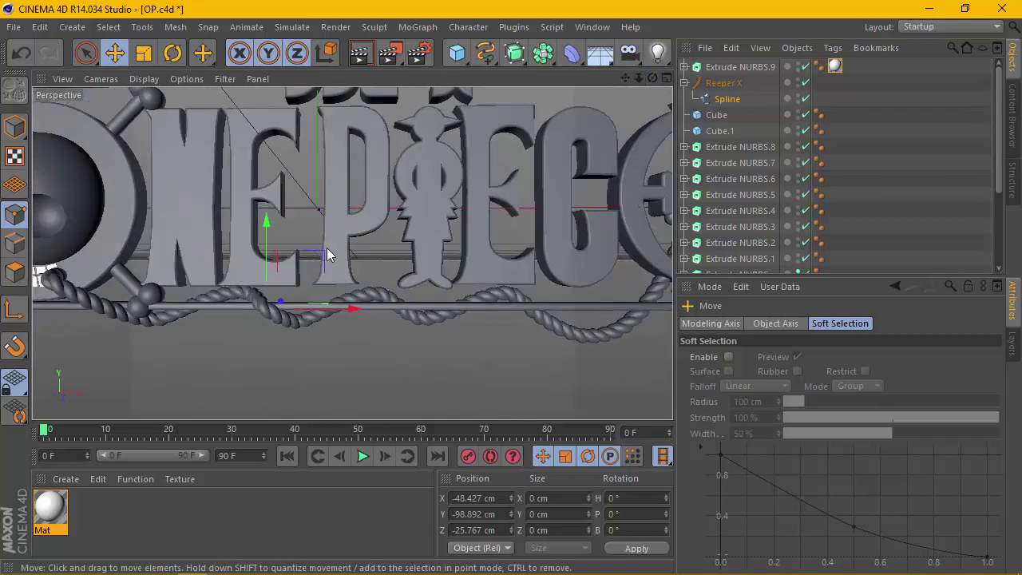
pyautogui.scroll(-2, 328, 251)
# Step: Show four views and zoom out the Front view to frame the whole rope wave
pyautogui.middleClick(652, 81)
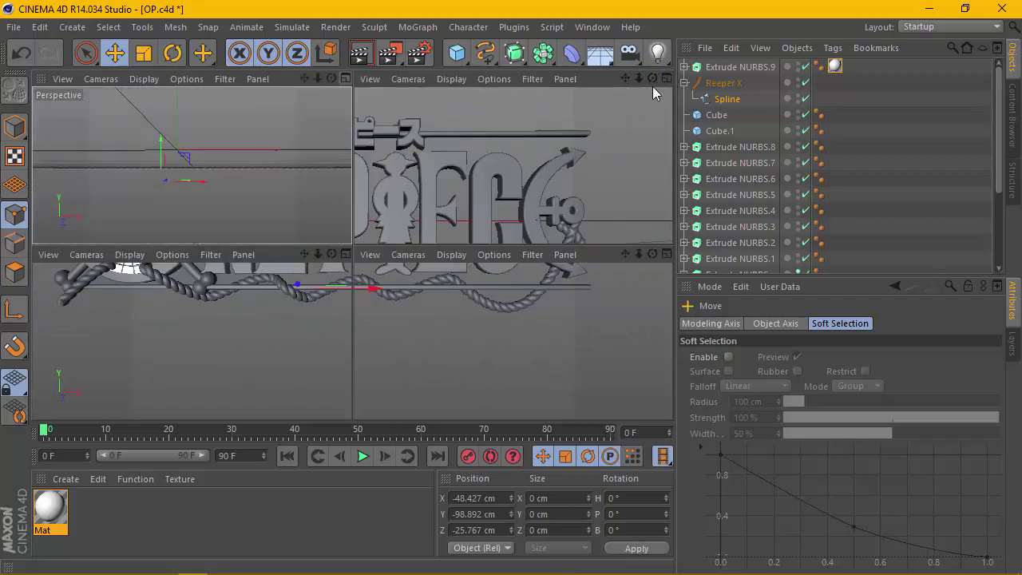
pyautogui.scroll(-2, 519, 296)
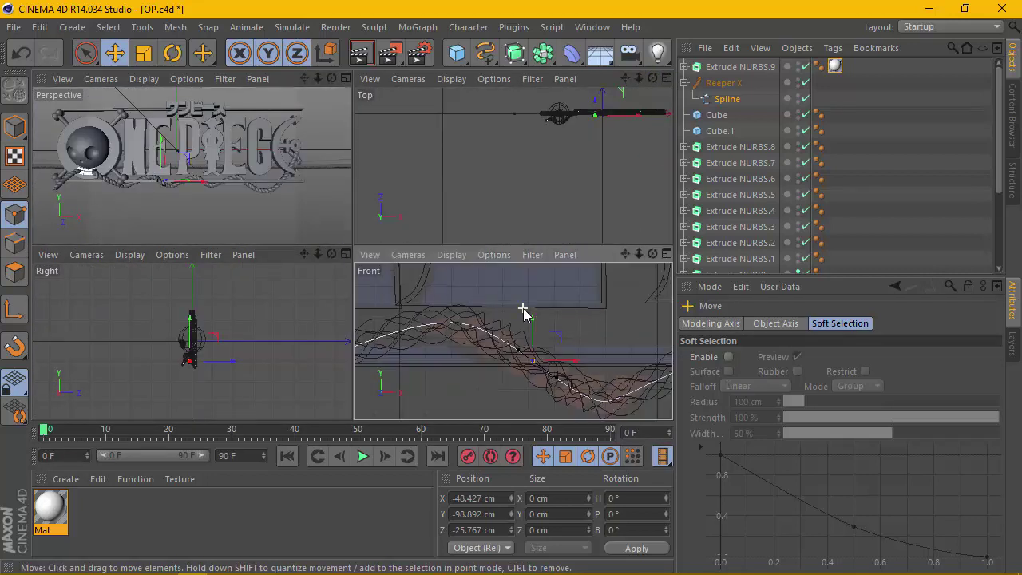
pyautogui.scroll(-1, 523, 309)
pyautogui.scroll(-1, 523, 310)
pyautogui.scroll(-1, 523, 309)
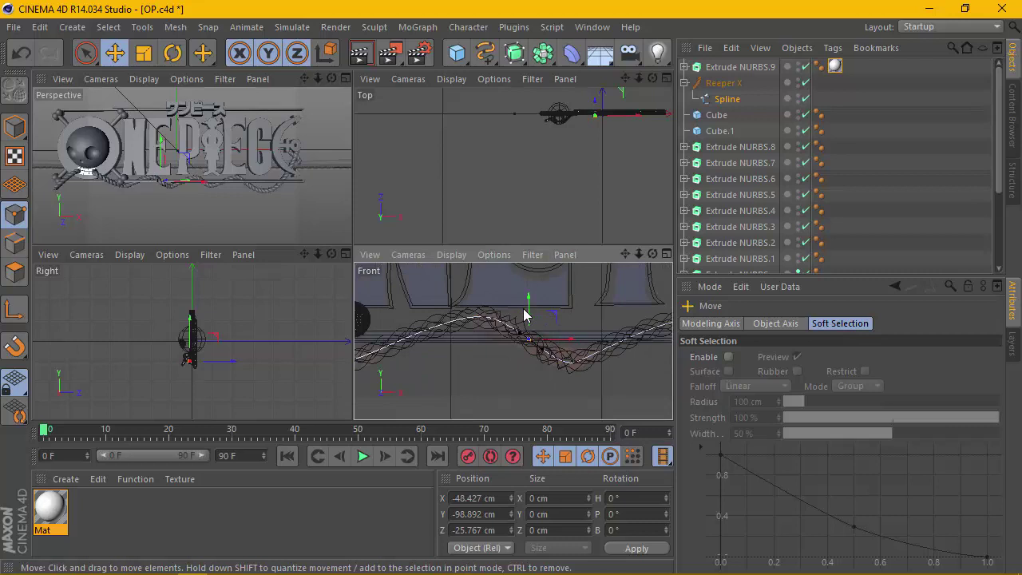
# Step: Select a Reeper rope point under the lettering in the Front view
pyautogui.moveTo(625, 254); pyautogui.dragTo(513, 341)
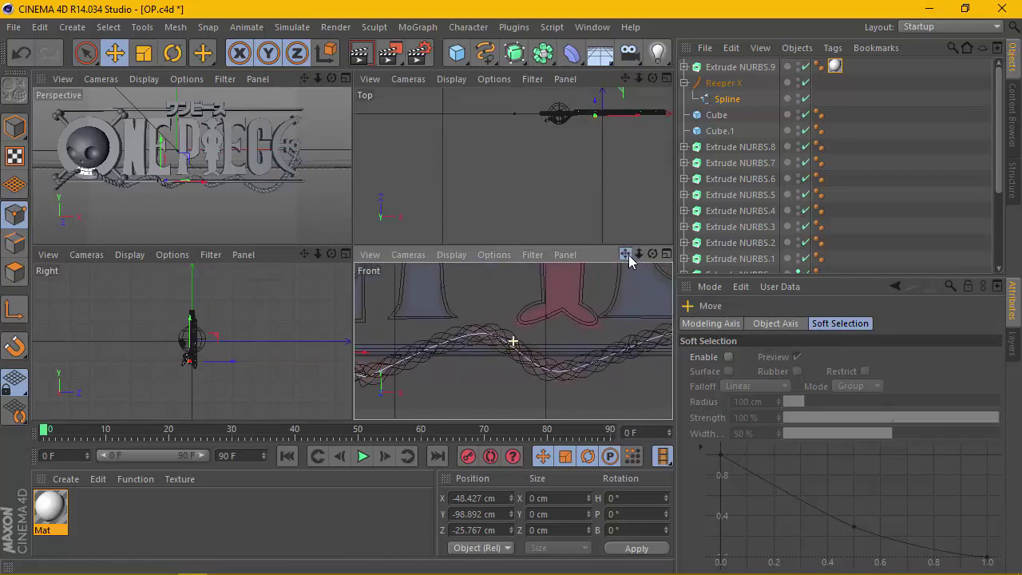
pyautogui.click(531, 368)
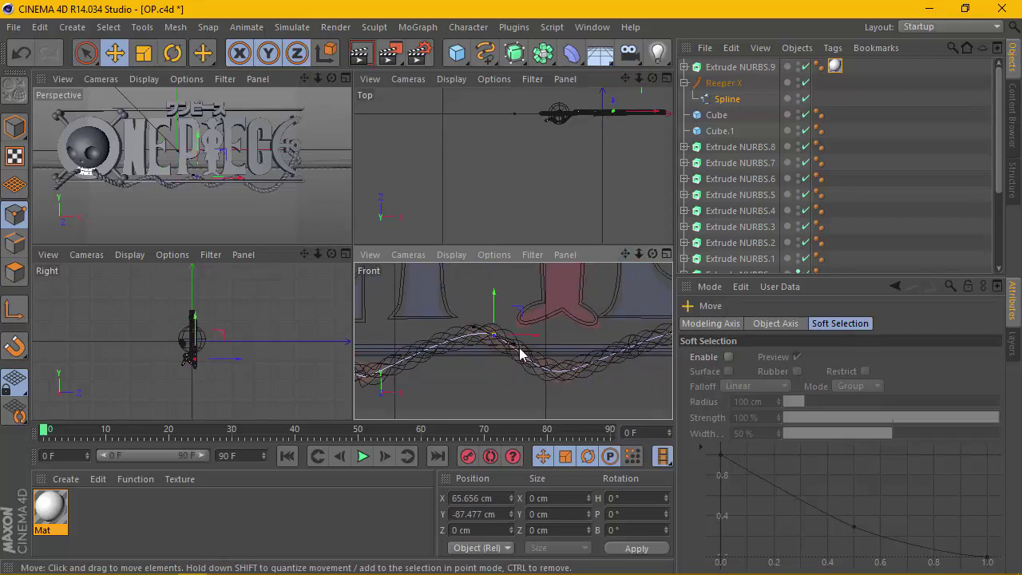
pyautogui.click(572, 372)
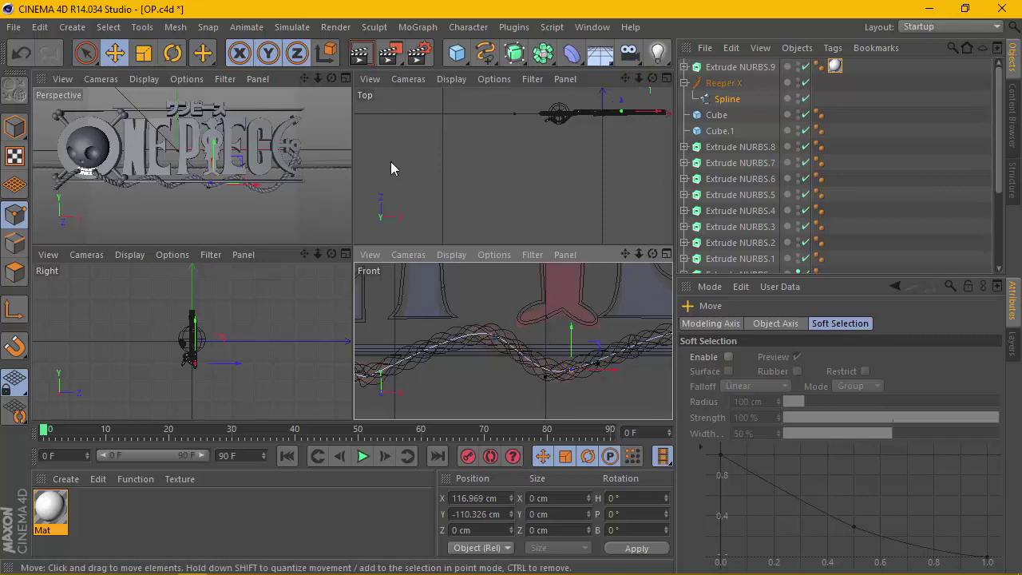
pyautogui.click(344, 79)
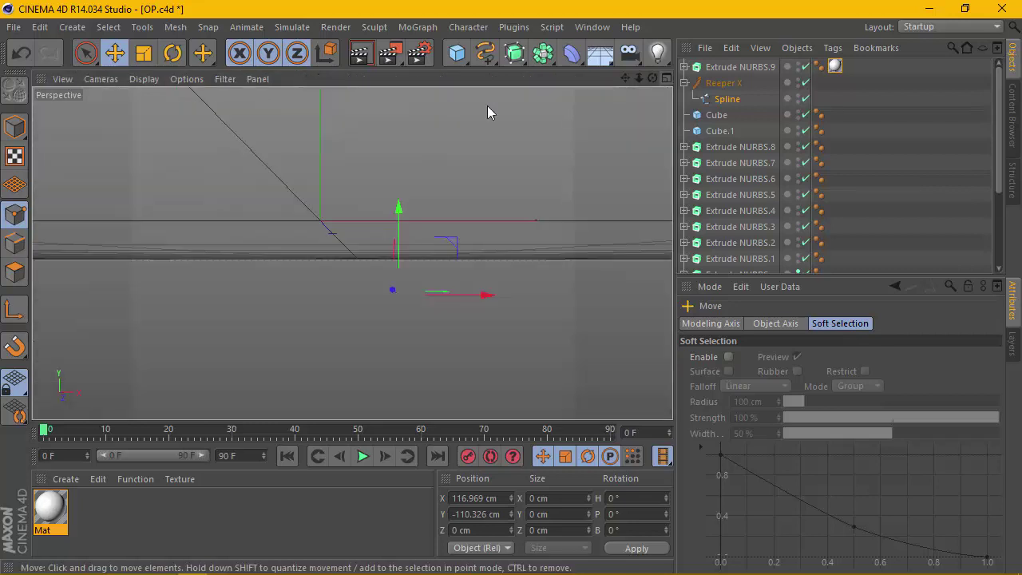
# Step: Push the selected rope point back to Z -33.164 cm at X 116.969, Y -110.326
pyautogui.moveTo(652, 78)
pyautogui.mouseDown()
pyautogui.moveTo(352, 252)
pyautogui.moveTo(376, 222)
pyautogui.mouseUp()
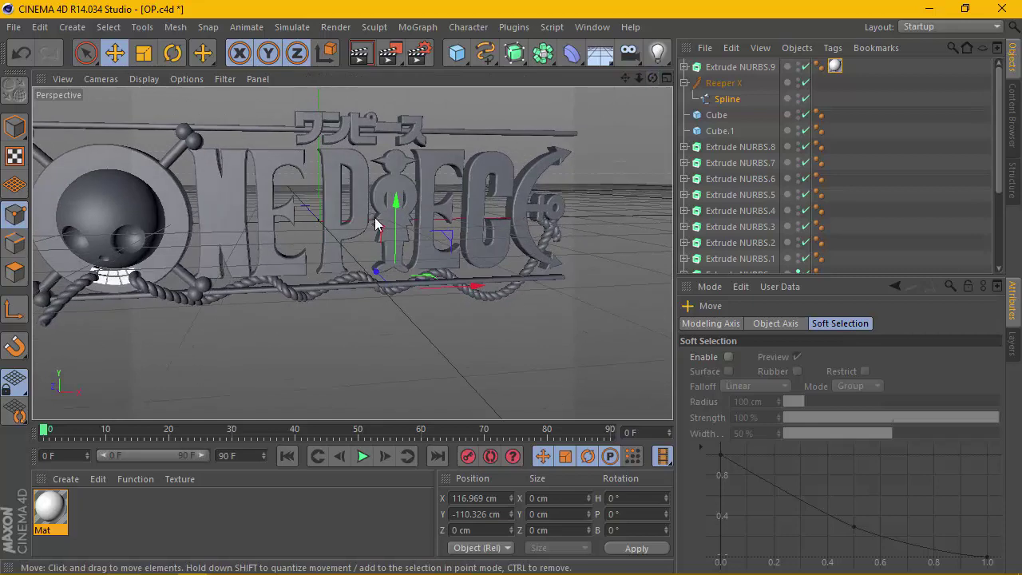
pyautogui.scroll(-3, 375, 264)
pyautogui.moveTo(390, 289); pyautogui.dragTo(393, 301)
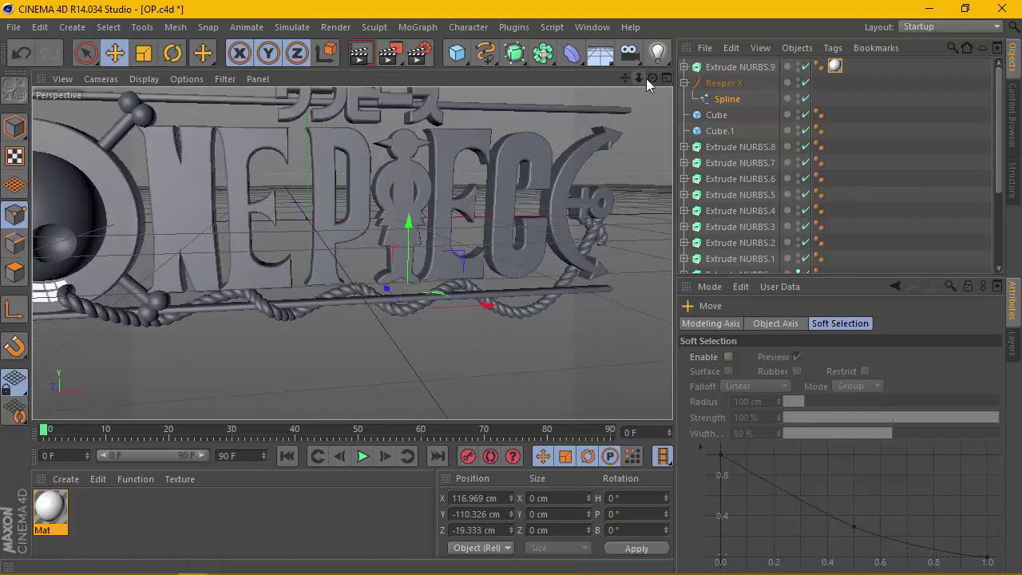
pyautogui.moveTo(653, 78)
pyautogui.mouseDown()
pyautogui.moveTo(352, 252)
pyautogui.moveTo(378, 297)
pyautogui.mouseUp()
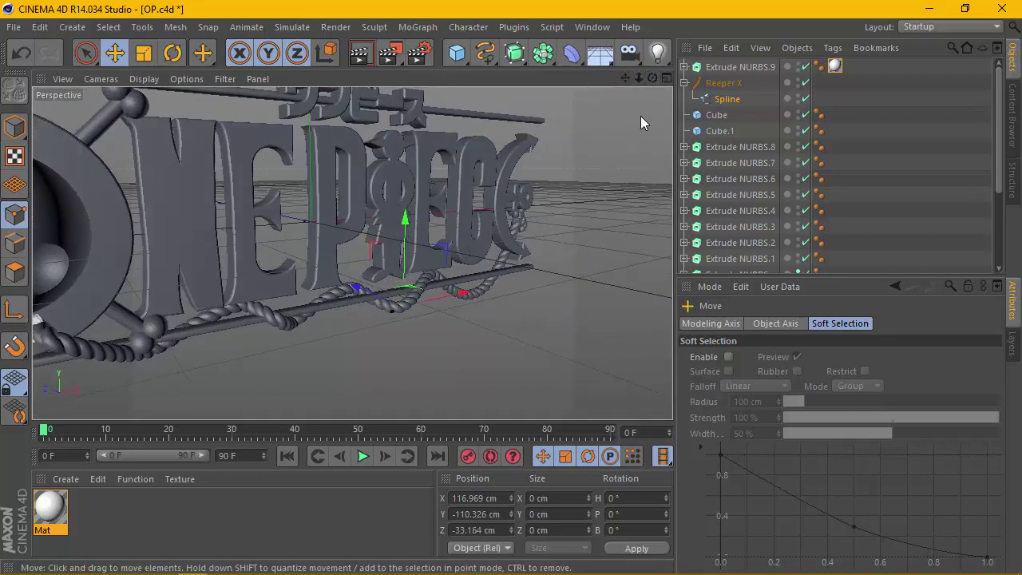
pyautogui.moveTo(653, 78); pyautogui.dragTo(351, 252)
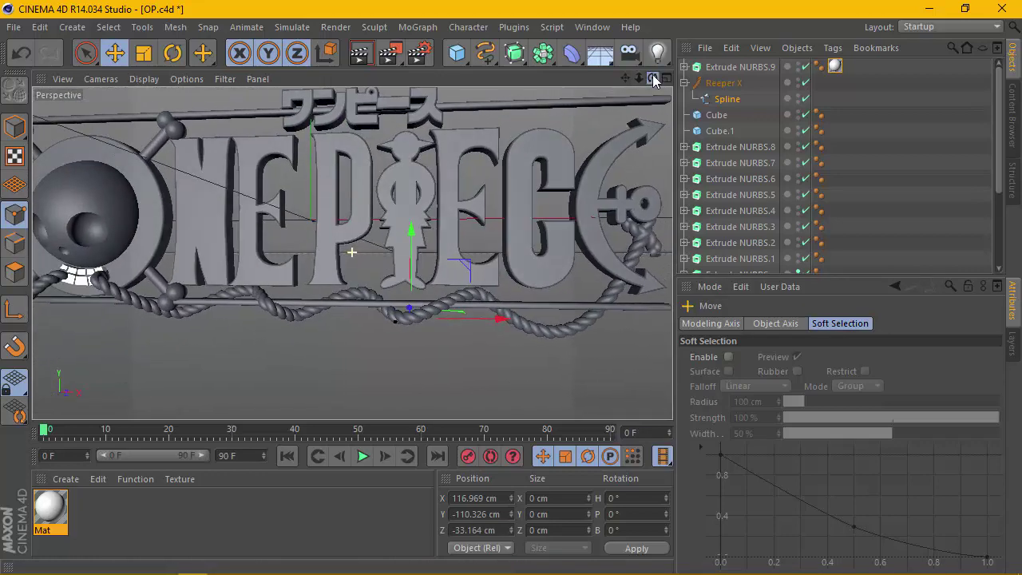
pyautogui.scroll(2, 478, 231)
pyautogui.moveTo(390, 293)
pyautogui.mouseDown()
pyautogui.moveTo(388, 280)
pyautogui.moveTo(424, 264)
pyautogui.mouseUp()
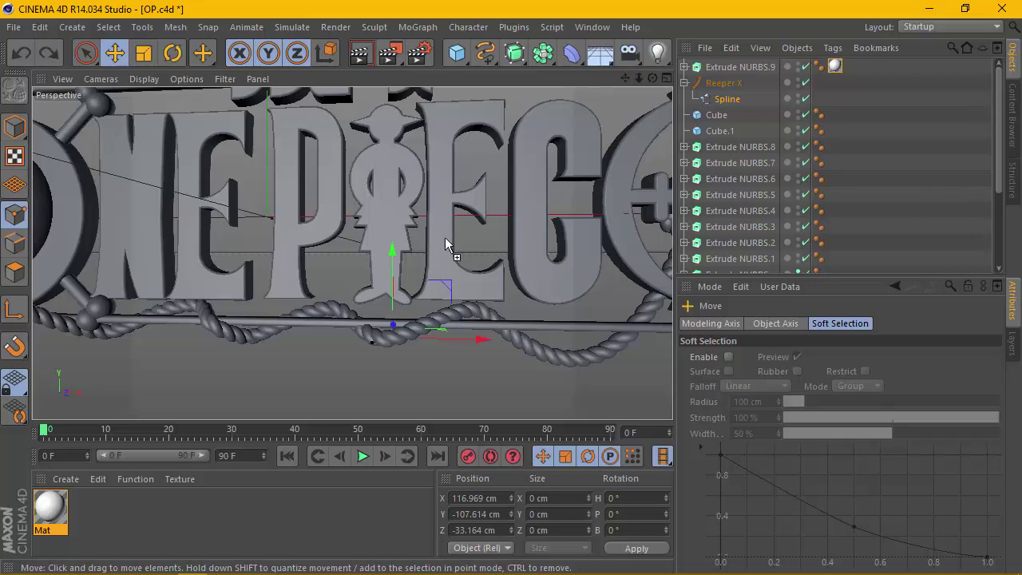
pyautogui.moveTo(652, 79); pyautogui.dragTo(354, 251)
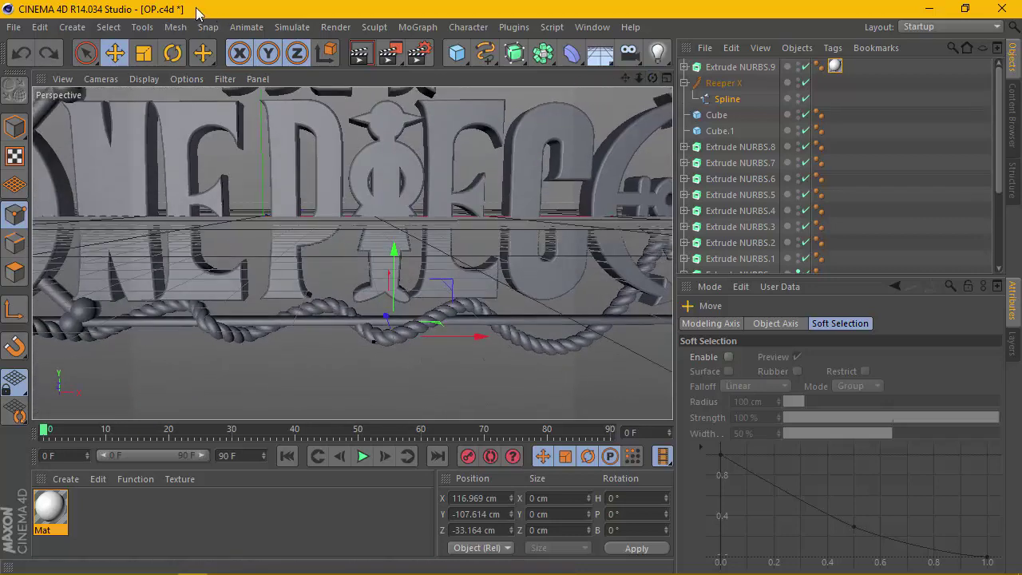
pyautogui.click(39, 27)
# Step: Undo the rope point's upward nudge and depth move, back in the four-view layout
pyautogui.click(56, 42)
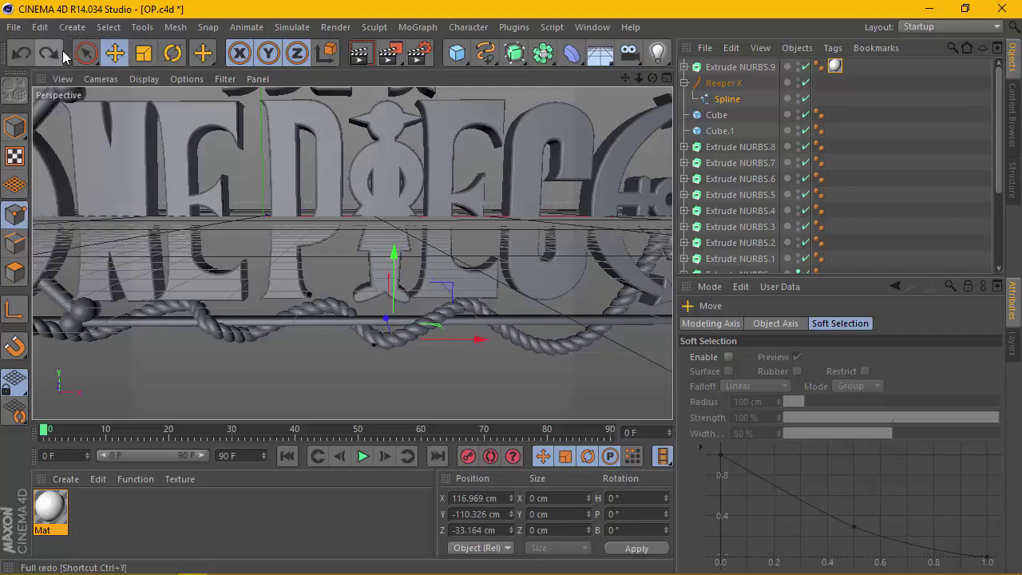
pyautogui.click(65, 61)
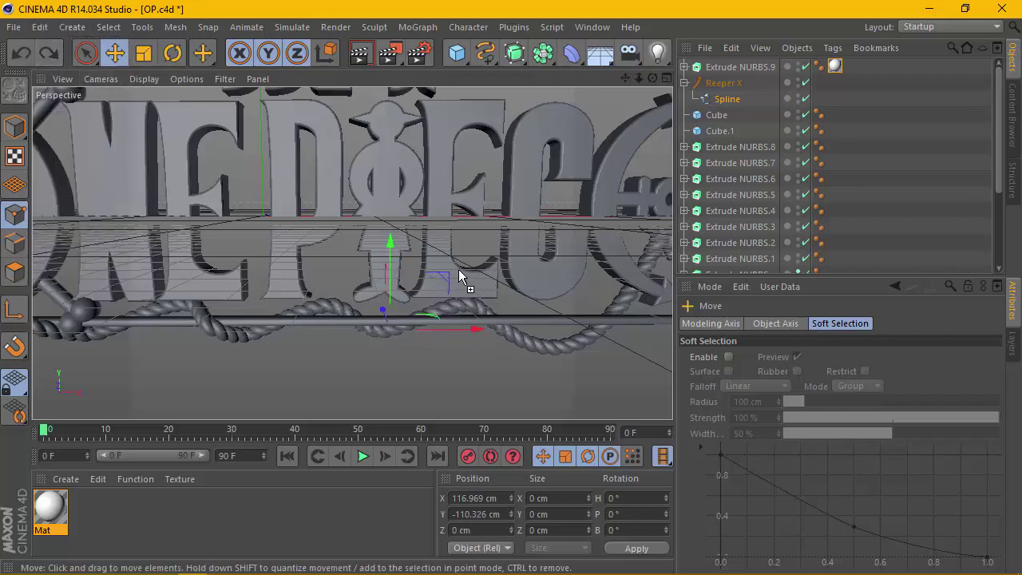
pyautogui.hotkey('ctrl', 'z')
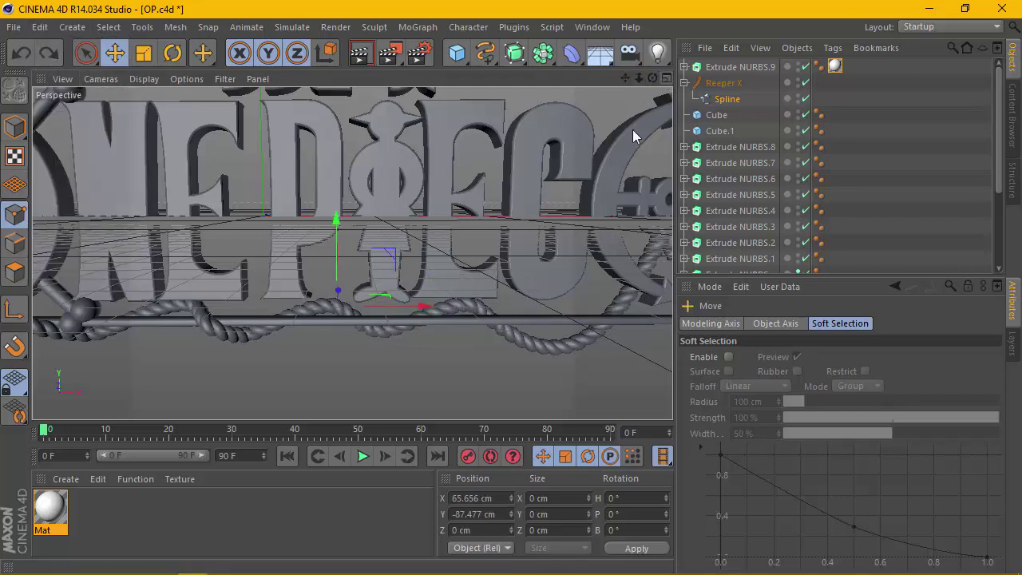
pyautogui.middleClick(633, 135)
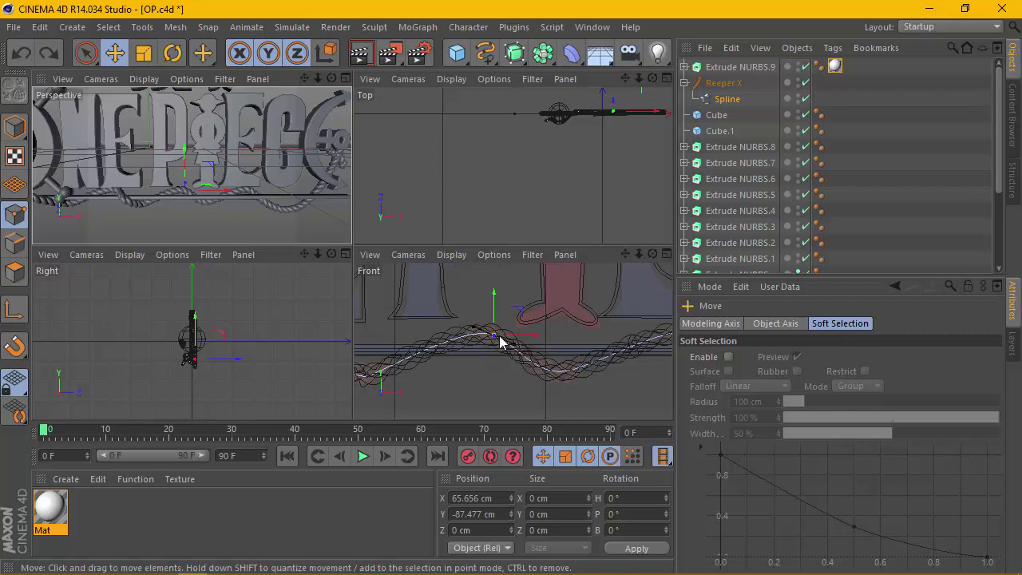
# Step: Shift another rope point left to X 61.423 cm and back to Z -26.857 cm
pyautogui.moveTo(524, 338); pyautogui.dragTo(486, 320)
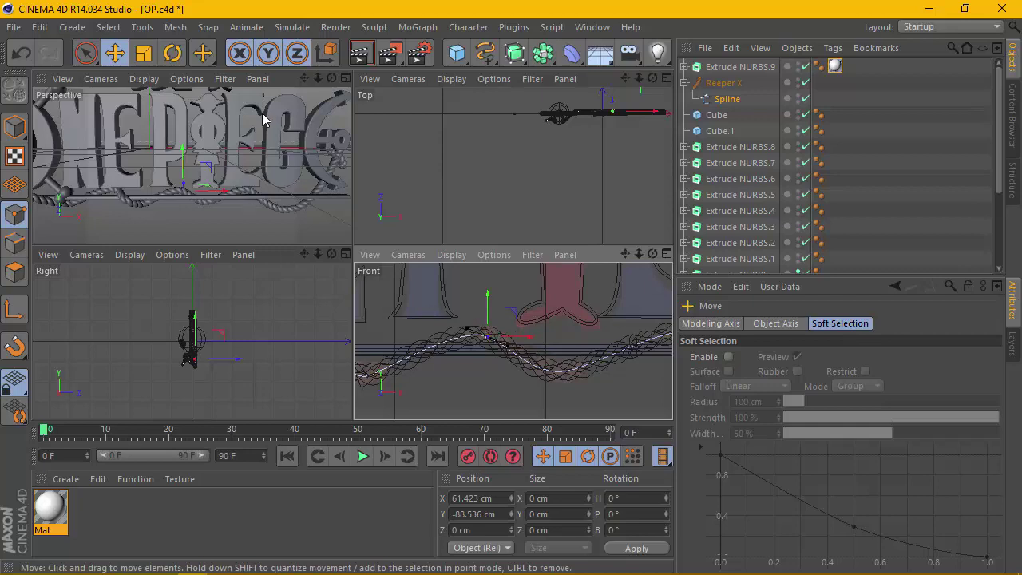
pyautogui.click(345, 78)
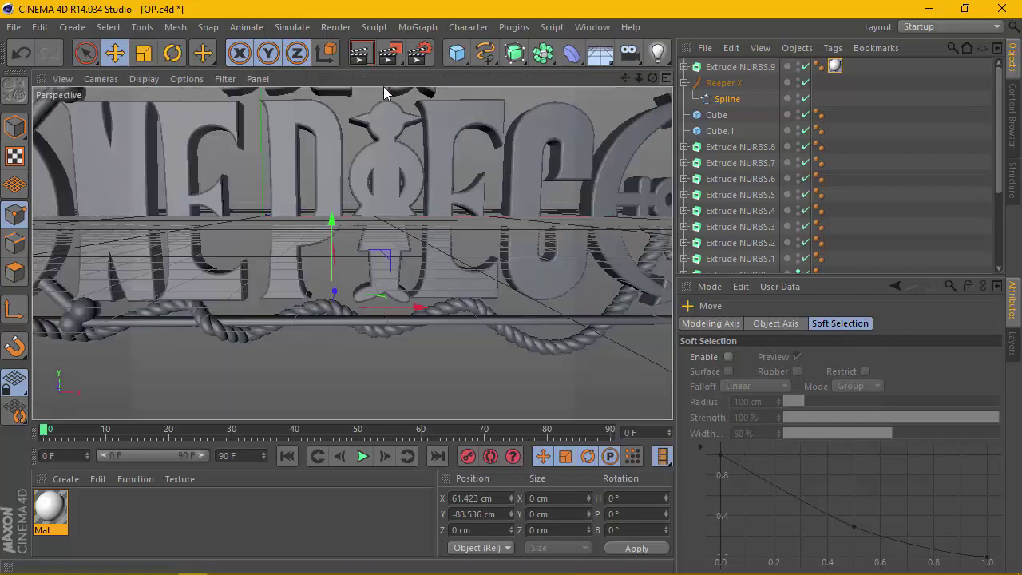
pyautogui.moveTo(654, 80); pyautogui.dragTo(493, 184)
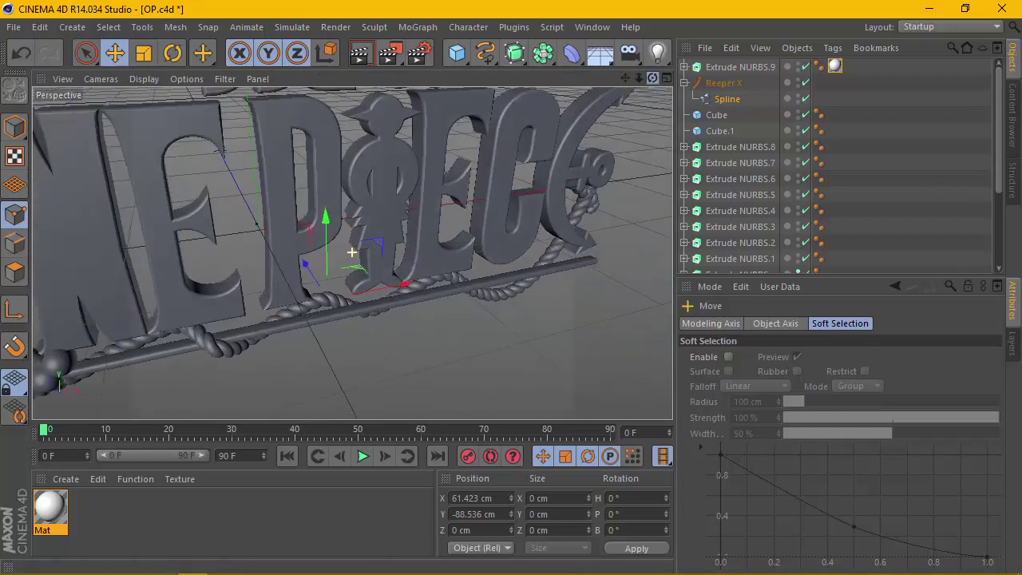
pyautogui.moveTo(305, 267); pyautogui.dragTo(308, 280)
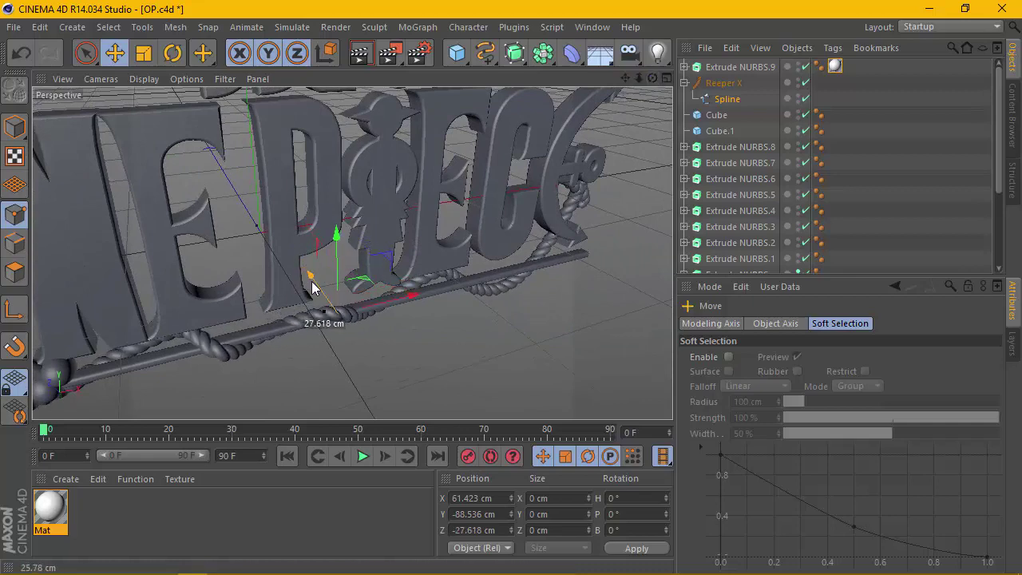
pyautogui.moveTo(653, 76); pyautogui.dragTo(351, 252)
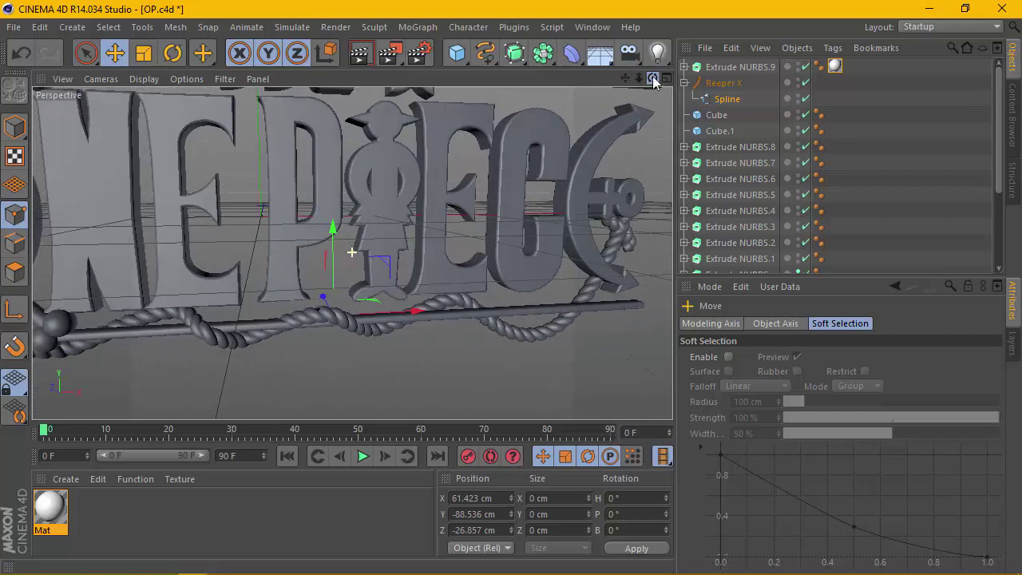
pyautogui.click(666, 78)
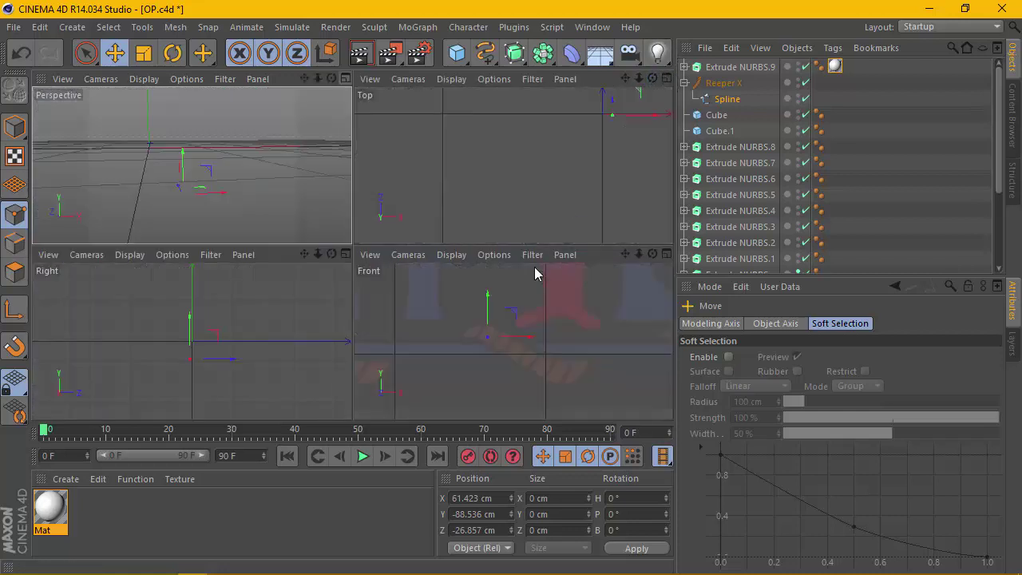
# Step: Select the rope point at the wave's left dip and push it forward to Z 16.971 cm
pyautogui.click(513, 341)
pyautogui.moveTo(512, 341); pyautogui.dragTo(434, 371)
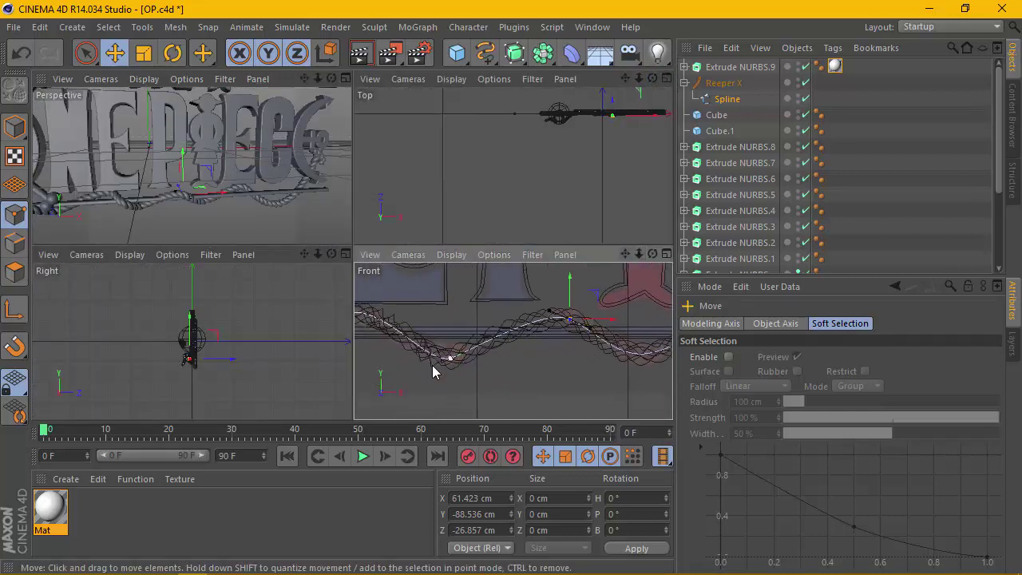
pyautogui.click(463, 353)
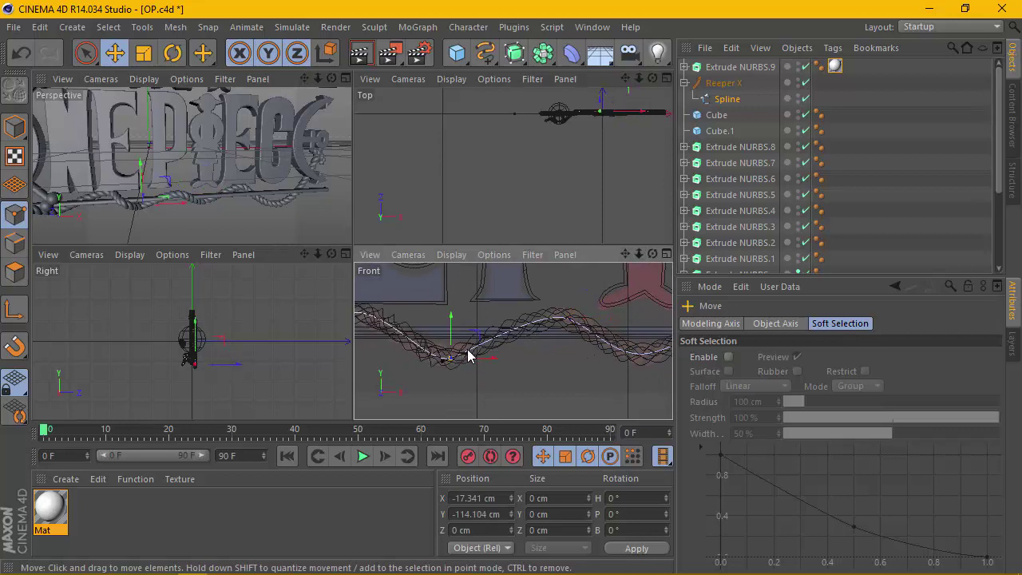
pyautogui.middleClick(341, 99)
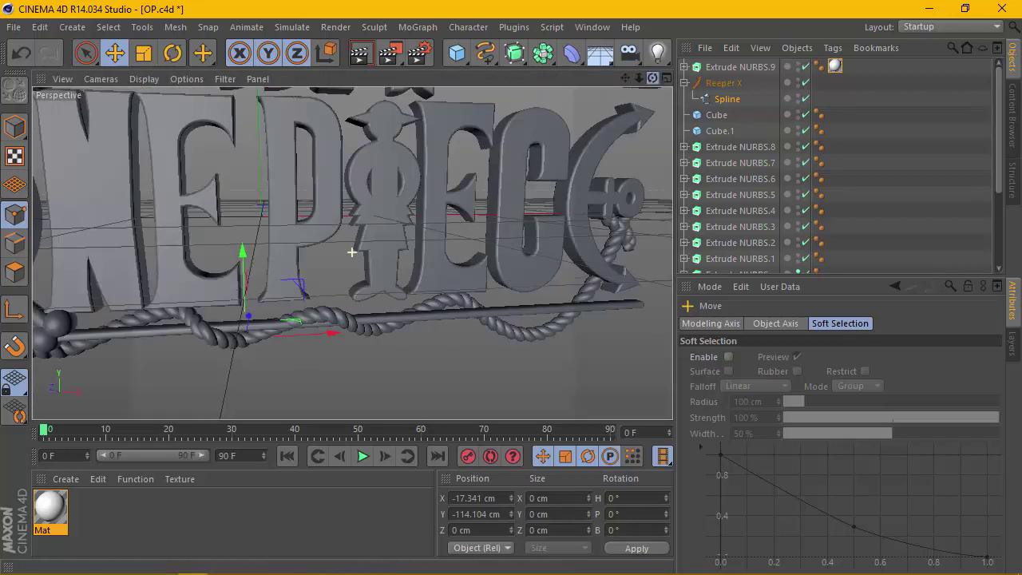
pyautogui.moveTo(652, 78); pyautogui.dragTo(631, 87)
pyautogui.moveTo(227, 331); pyautogui.dragTo(230, 363)
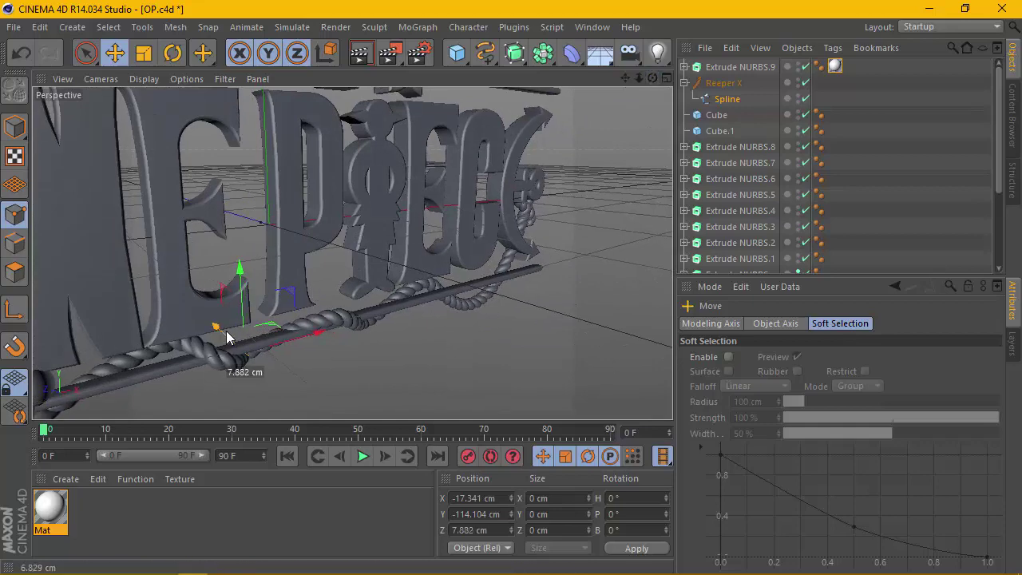
pyautogui.moveTo(653, 78); pyautogui.dragTo(630, 83)
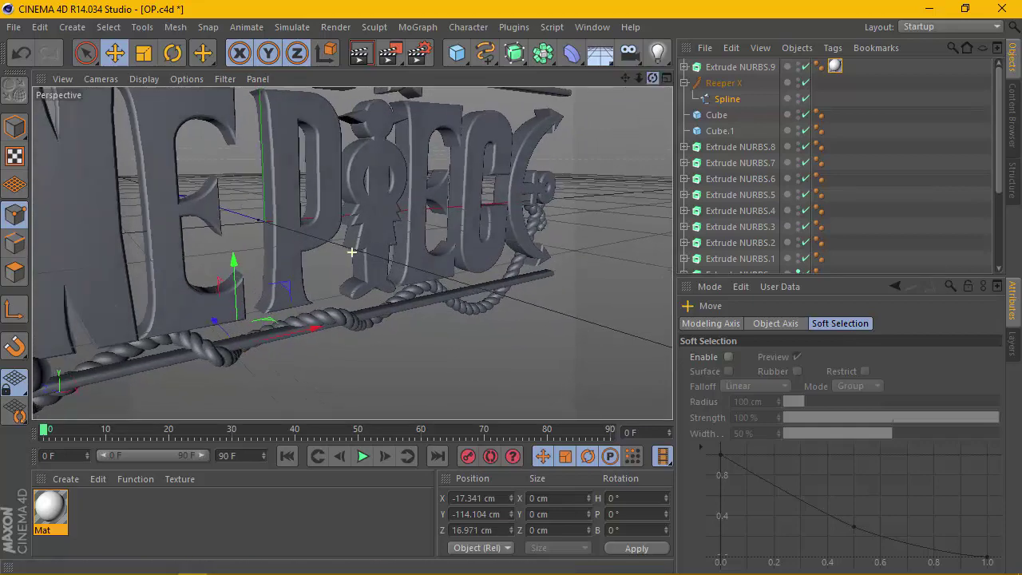
pyautogui.scroll(-5, 351, 251)
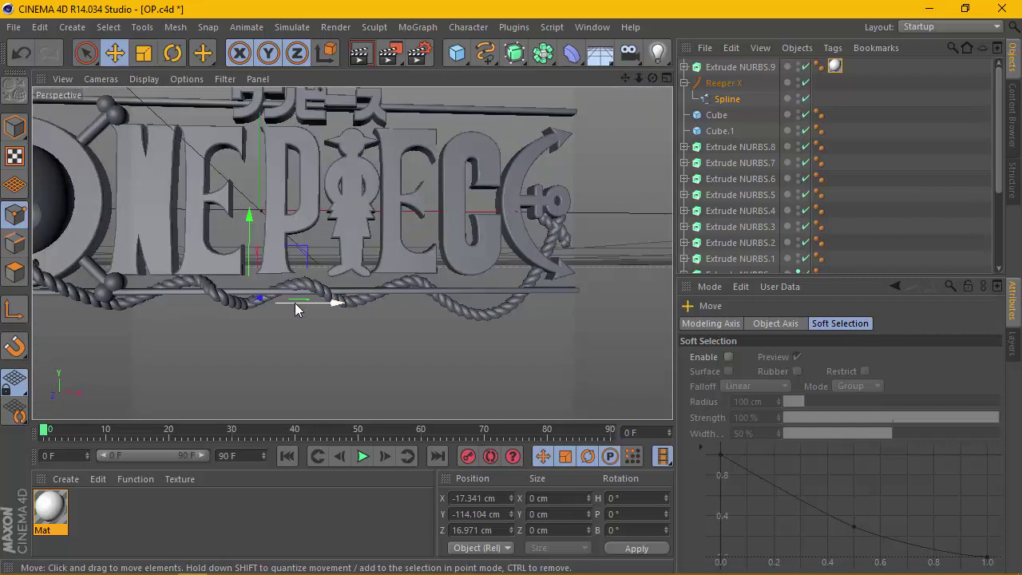
pyautogui.moveTo(651, 79); pyautogui.dragTo(633, 80)
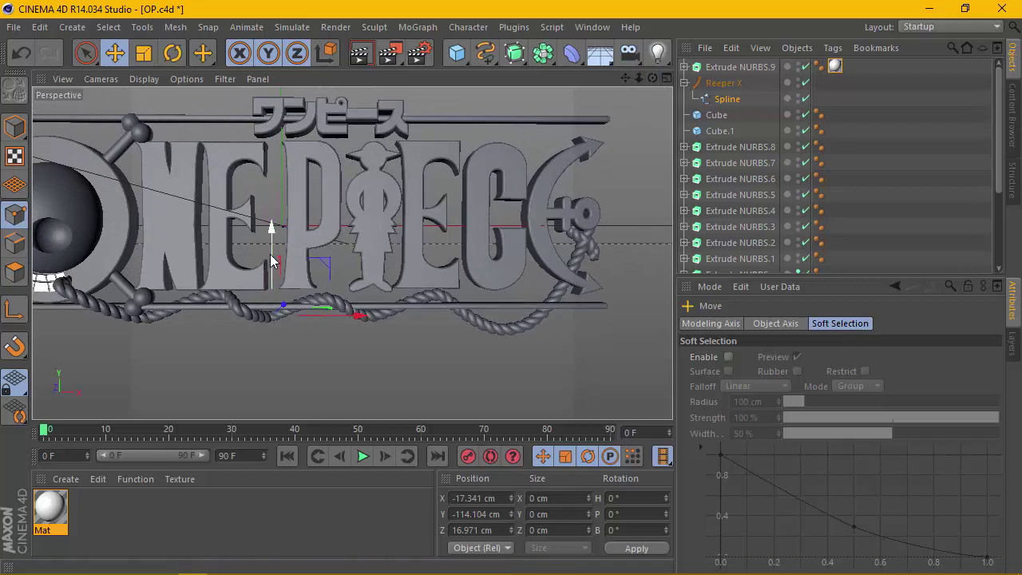
pyautogui.moveTo(270, 254); pyautogui.dragTo(270, 257)
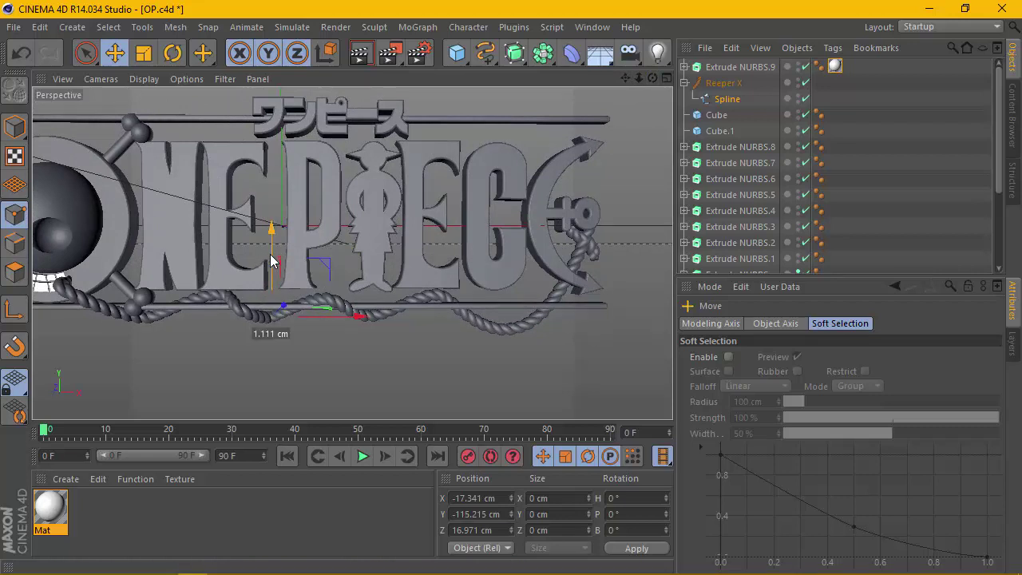
# Step: Push the rope point near the letter E back to Z -17.564 cm, behind the bar
pyautogui.click(218, 297)
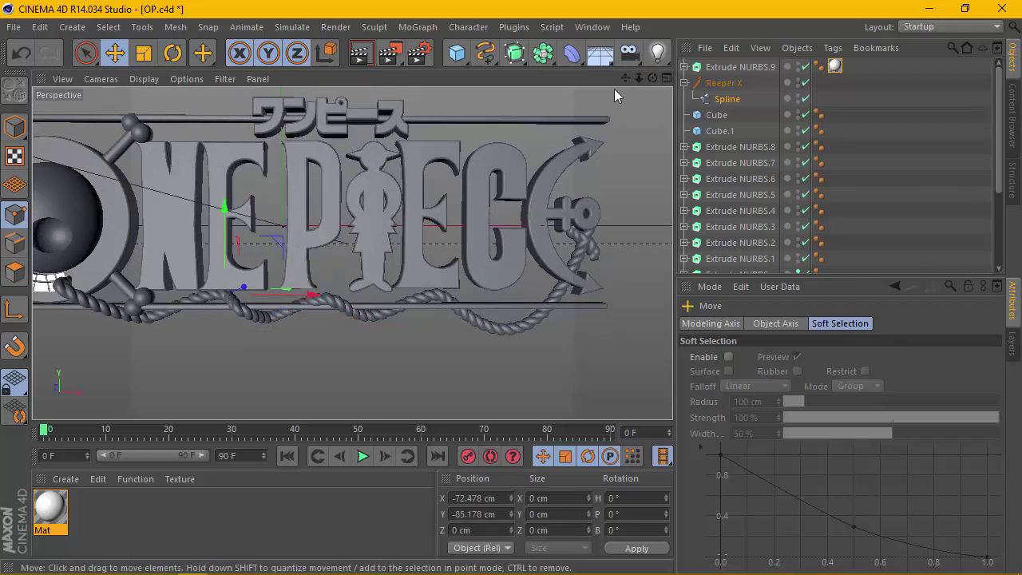
pyautogui.moveTo(652, 78); pyautogui.dragTo(612, 103)
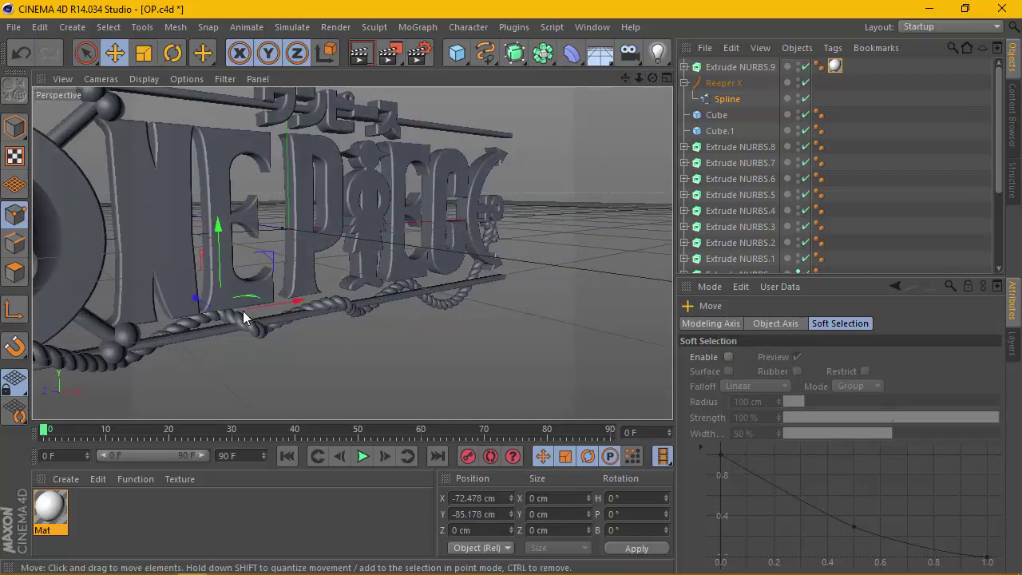
pyautogui.click(264, 330)
pyautogui.moveTo(248, 310); pyautogui.dragTo(241, 307)
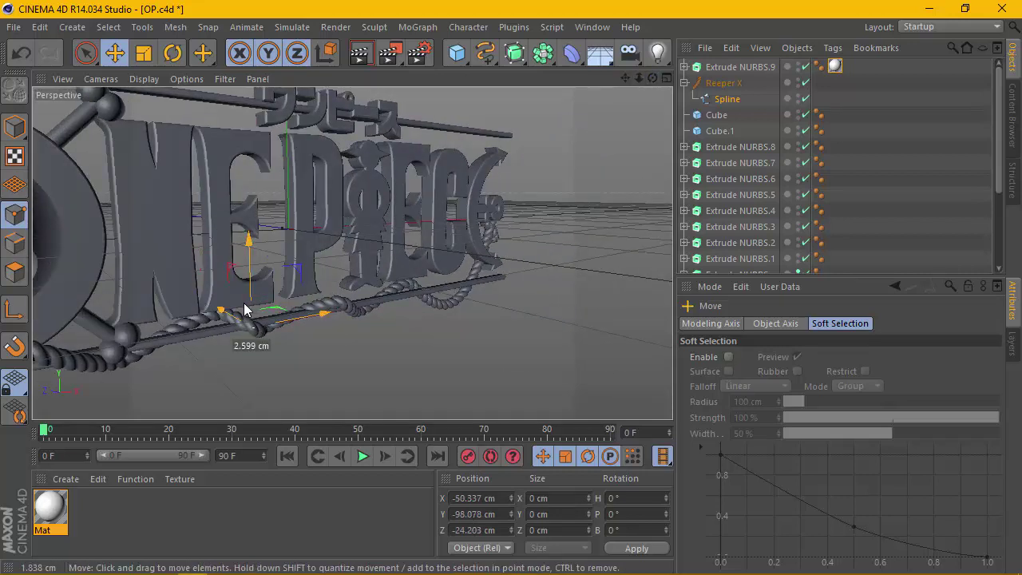
pyautogui.moveTo(654, 78); pyautogui.dragTo(226, 298)
pyautogui.click(188, 322)
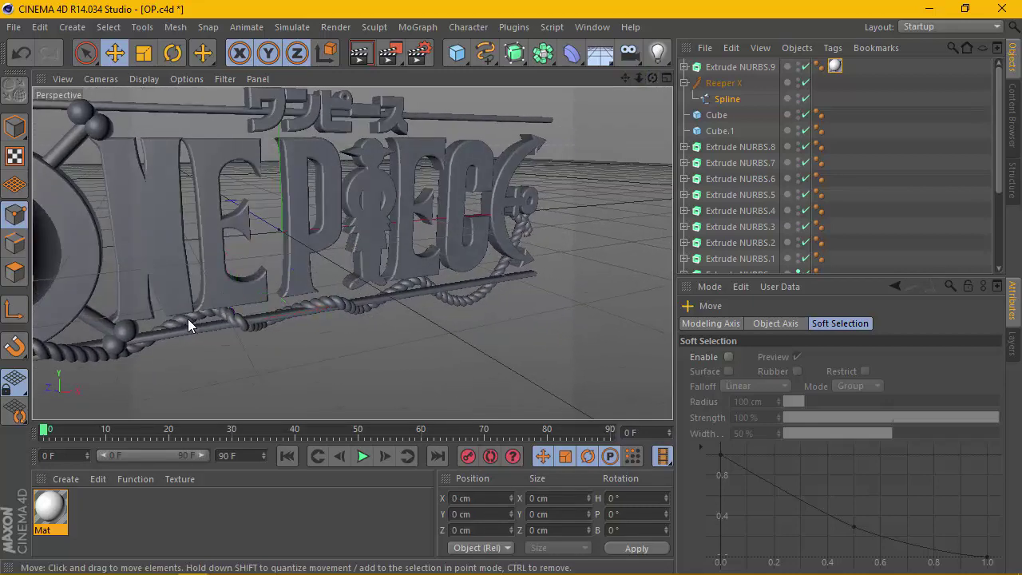
pyautogui.click(213, 312)
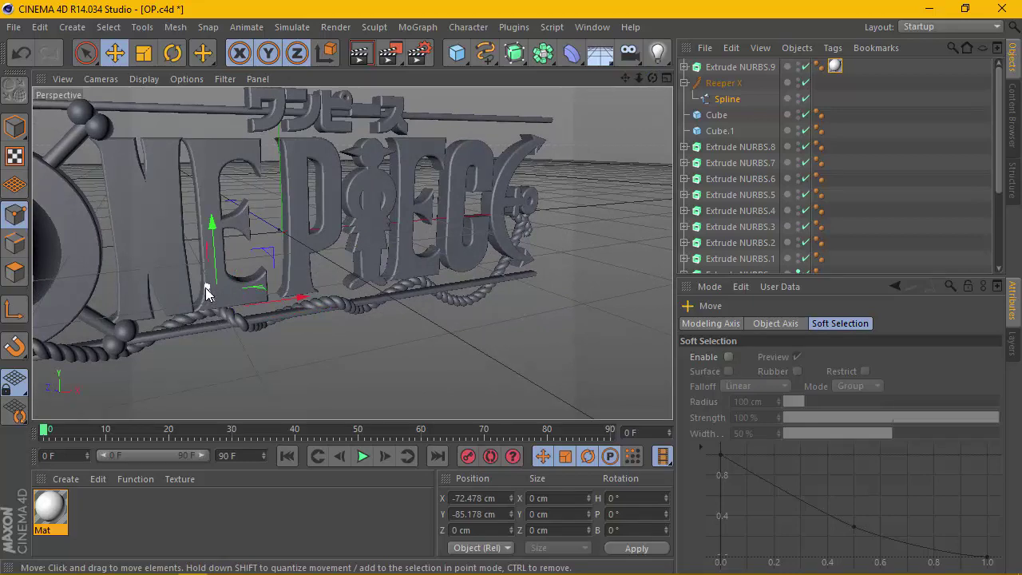
pyautogui.moveTo(205, 287); pyautogui.dragTo(208, 292)
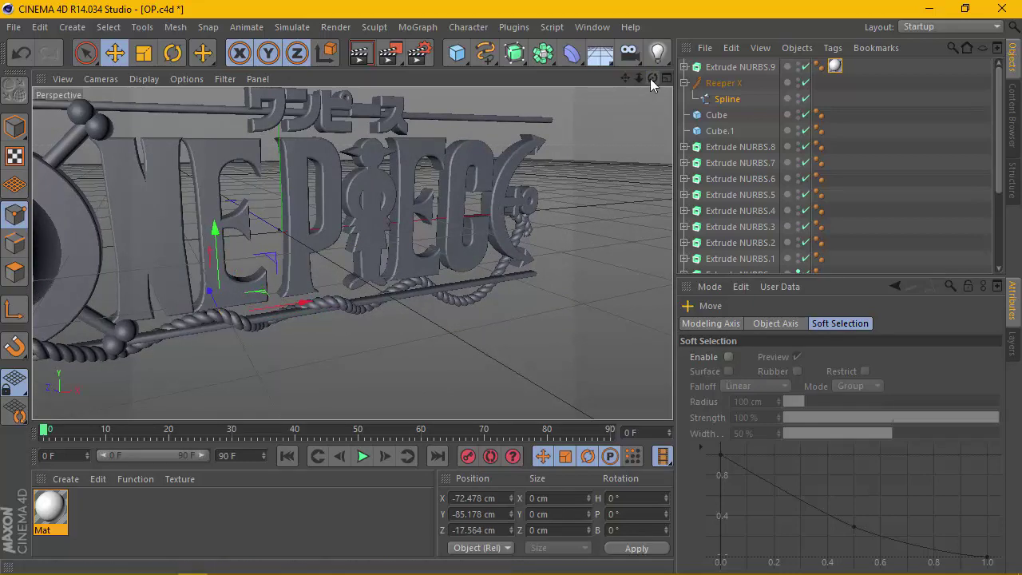
pyautogui.moveTo(651, 80); pyautogui.dragTo(352, 252)
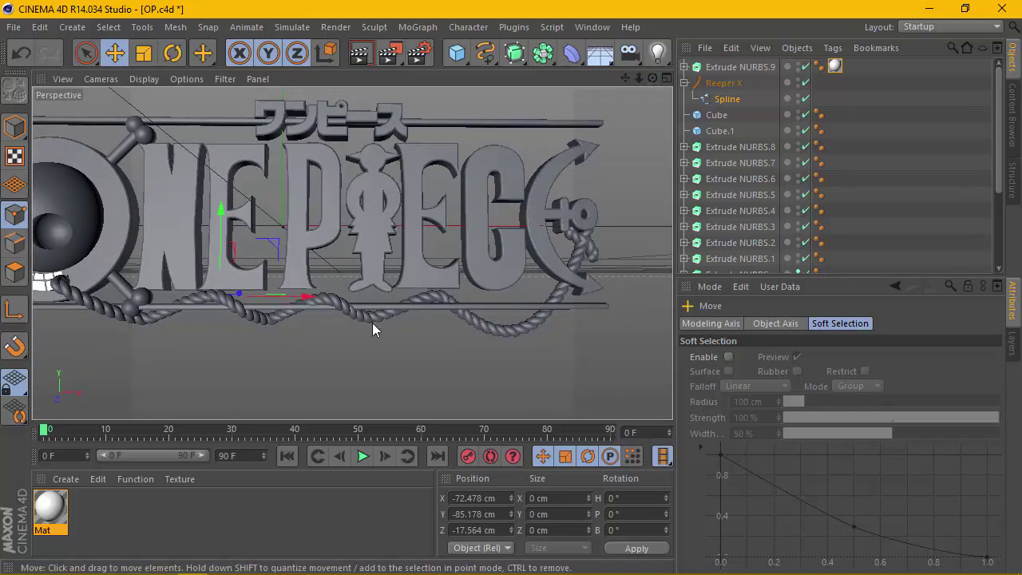
# Step: Push a rope point below the letters further back and slide it about 3.6 cm left
pyautogui.scroll(1, 373, 327)
pyautogui.scroll(2, 363, 336)
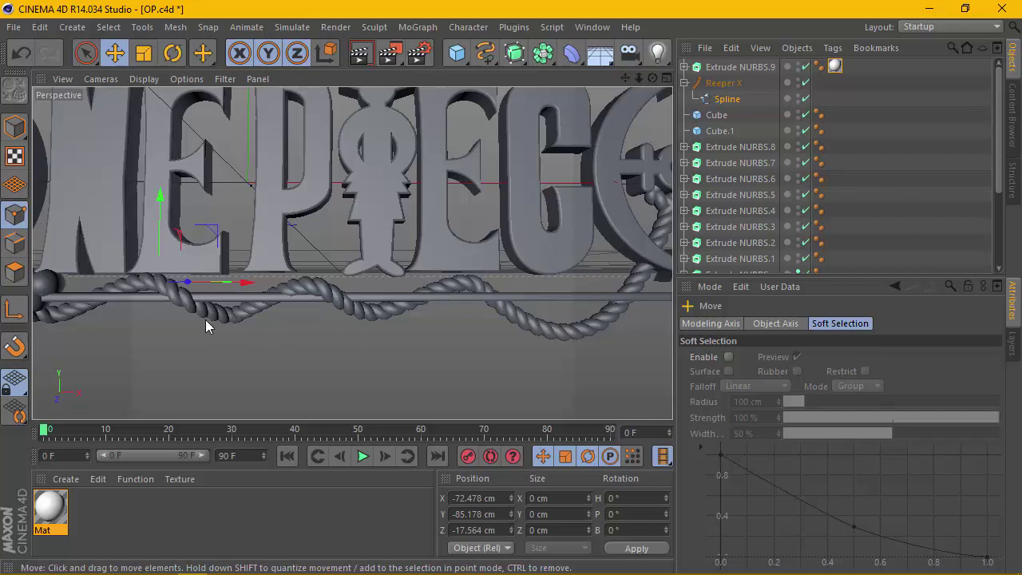
pyautogui.click(208, 309)
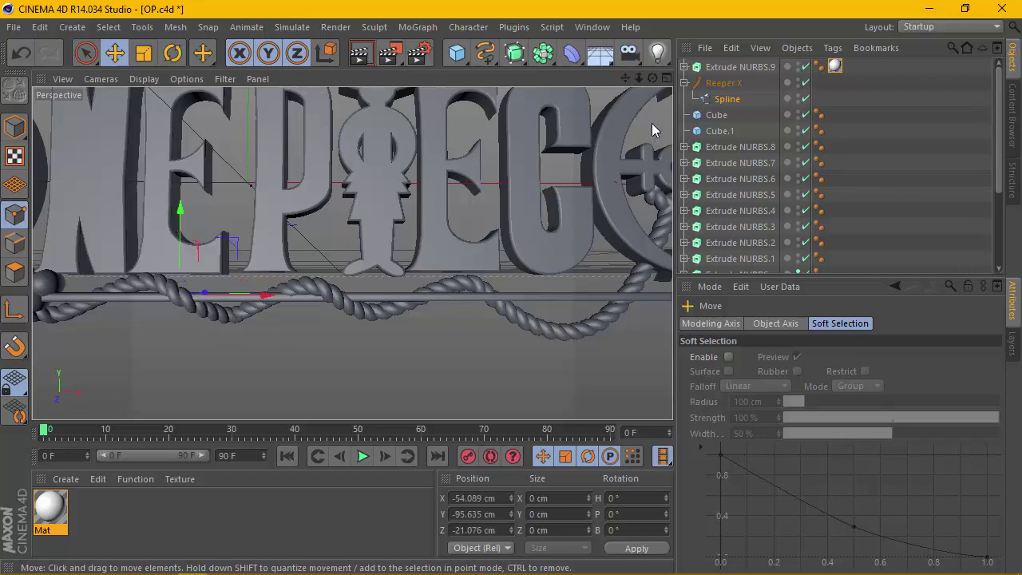
pyautogui.moveTo(651, 83); pyautogui.dragTo(349, 187)
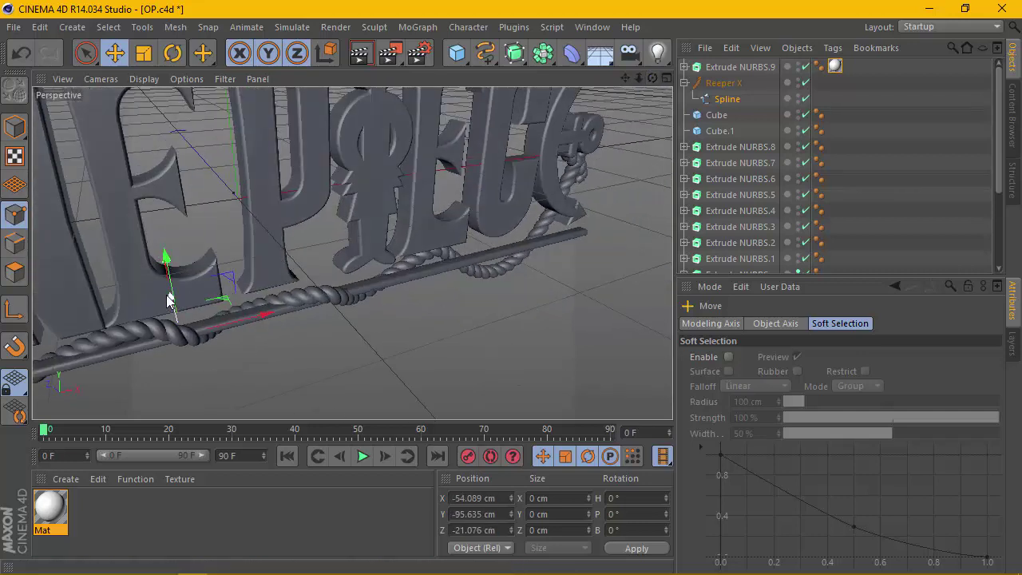
pyautogui.moveTo(167, 300); pyautogui.dragTo(171, 303)
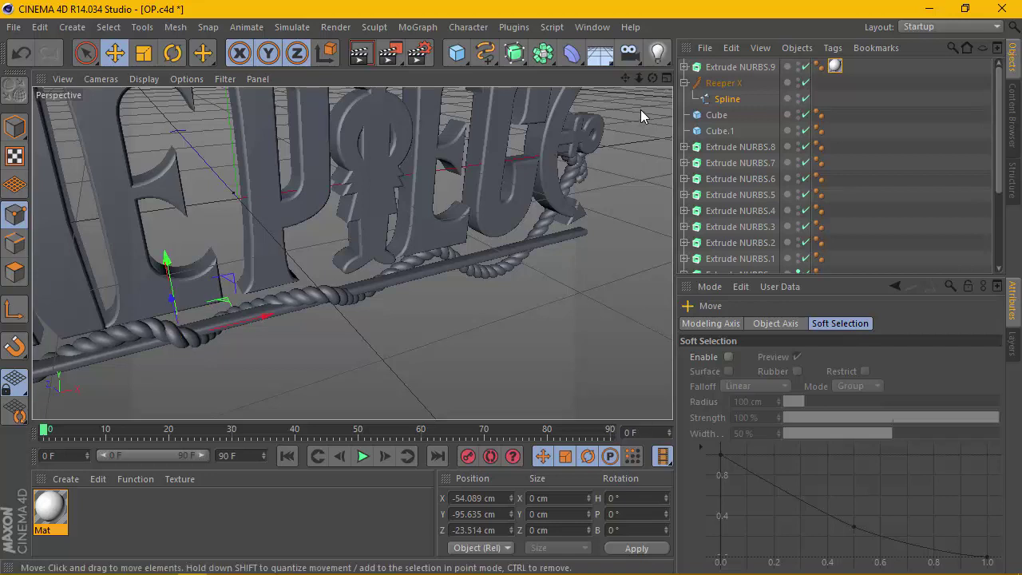
pyautogui.moveTo(652, 78); pyautogui.dragTo(352, 253)
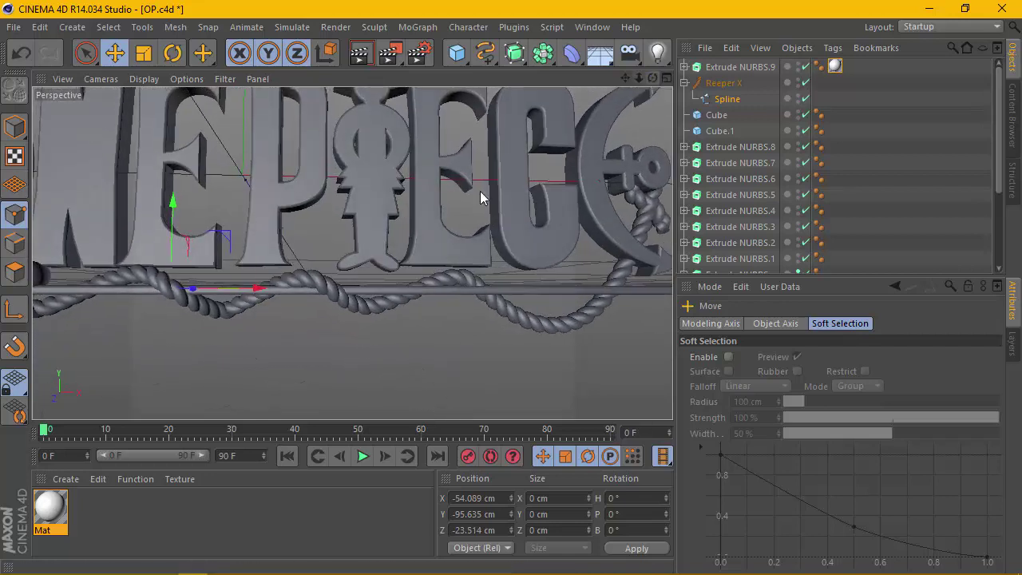
pyautogui.moveTo(226, 318); pyautogui.dragTo(225, 290)
pyautogui.moveTo(290, 318); pyautogui.dragTo(286, 319)
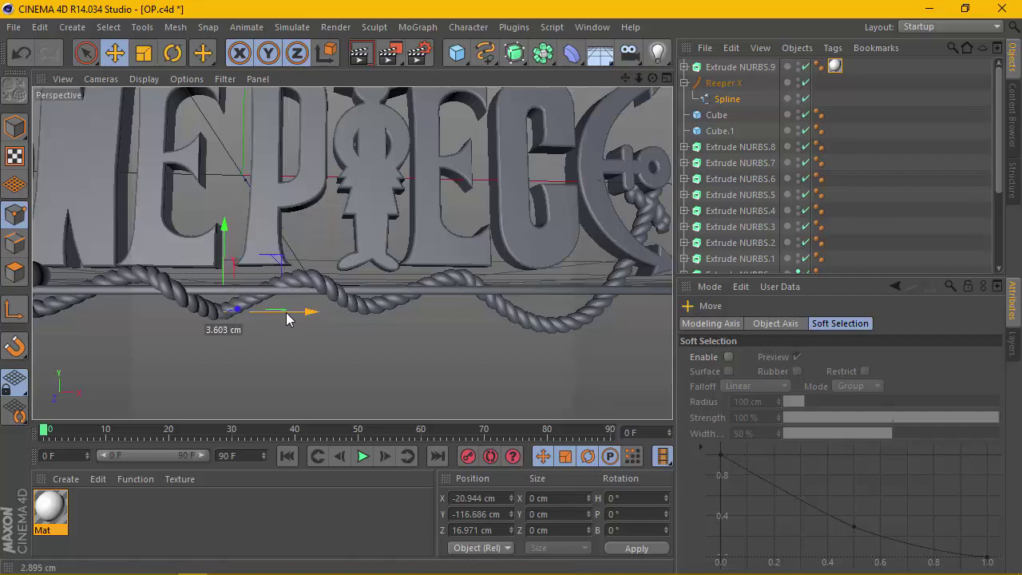
# Step: Undo an accidental rotation of the point and return to the Move tool
pyautogui.press('r')
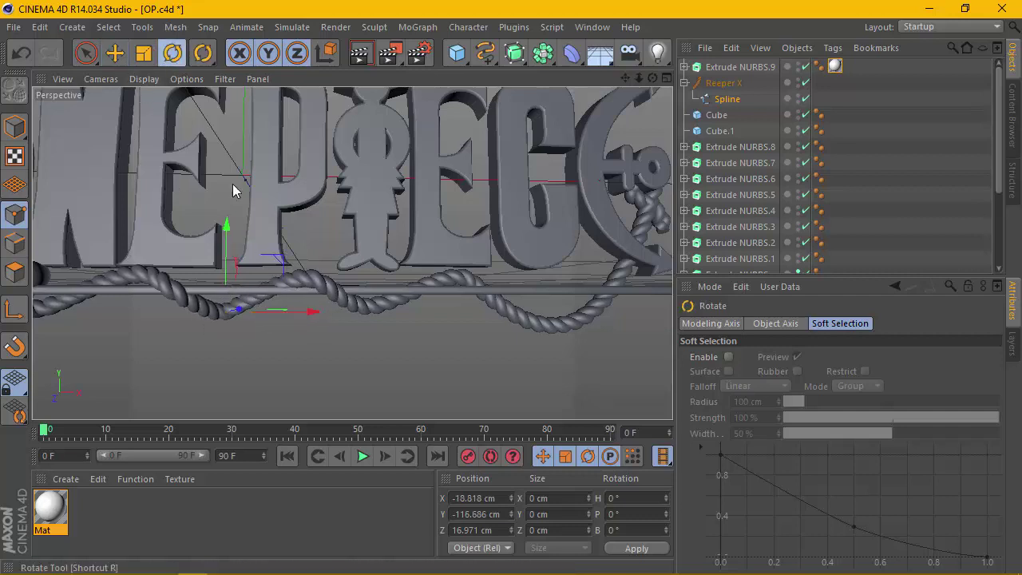
pyautogui.moveTo(272, 293)
pyautogui.mouseDown()
pyautogui.moveTo(264, 279)
pyautogui.moveTo(305, 271)
pyautogui.mouseUp()
pyautogui.hotkey('ctrl', 'z')
pyautogui.press('e')
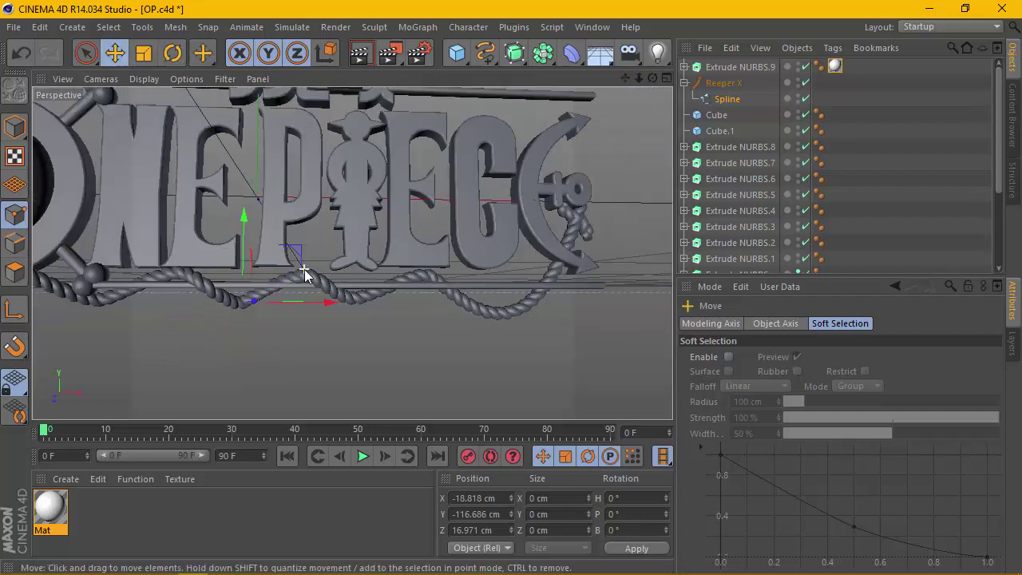
pyautogui.keyDown('alt'); pyautogui.moveTo(204, 412); pyautogui.dragTo(251, 300); pyautogui.keyUp('alt')
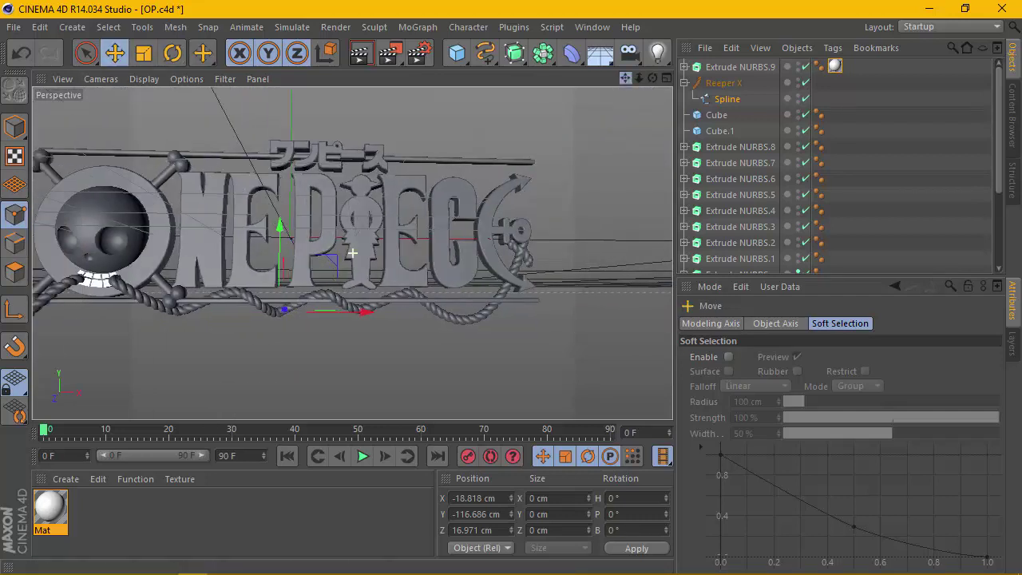
pyautogui.moveTo(584, 96)
pyautogui.keyDown('alt'); pyautogui.mouseDown()
pyautogui.moveTo(237, 284)
pyautogui.moveTo(116, 279)
pyautogui.mouseUp(); pyautogui.keyUp('alt')
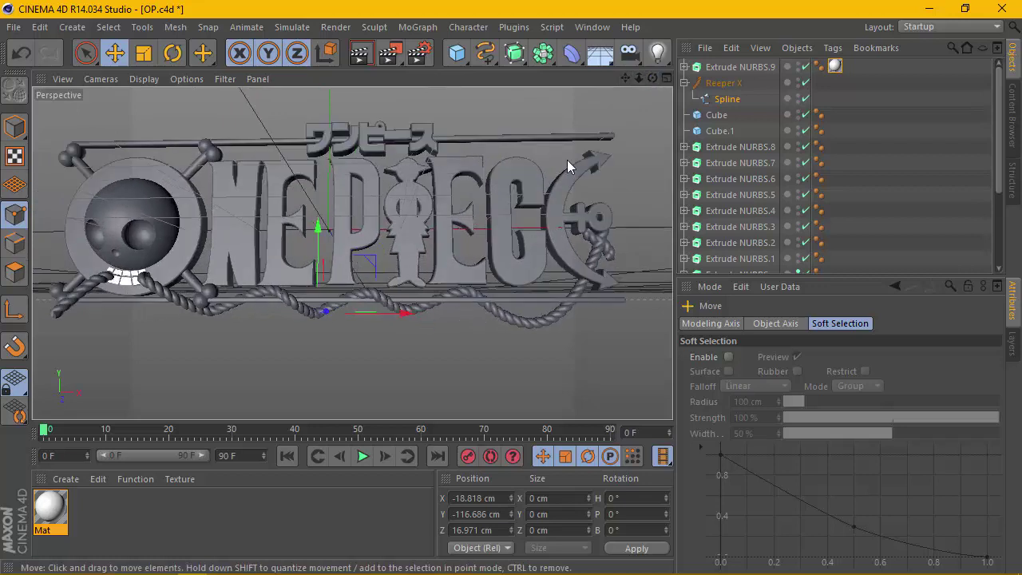
# Step: Pan the Front view along the rope in four-view layout and select another rope point
pyautogui.middleClick(591, 252)
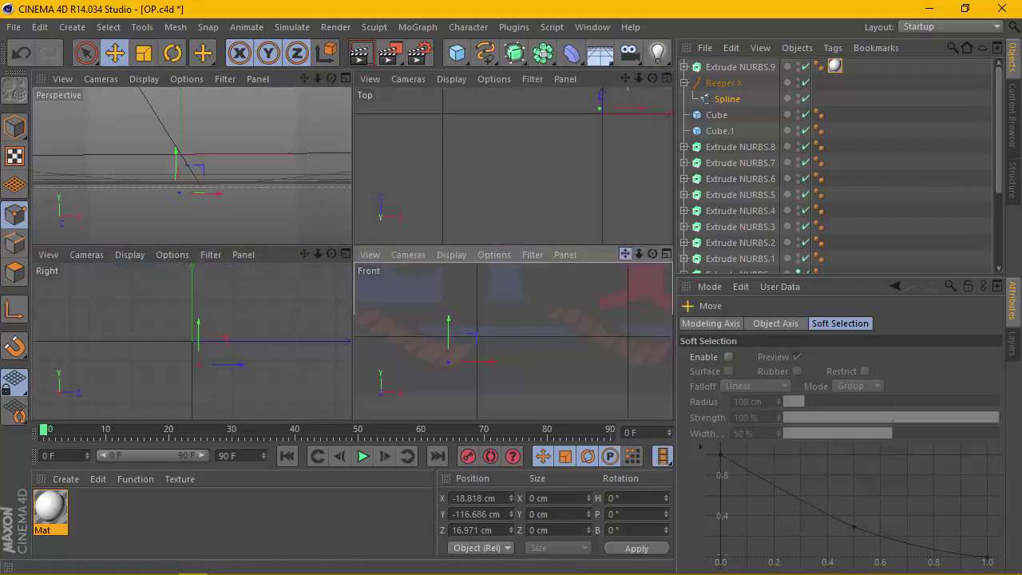
pyautogui.scroll(5, 513, 341)
pyautogui.keyDown('alt'); pyautogui.moveTo(514, 341); pyautogui.dragTo(451, 355, button='middle'); pyautogui.keyUp('alt')
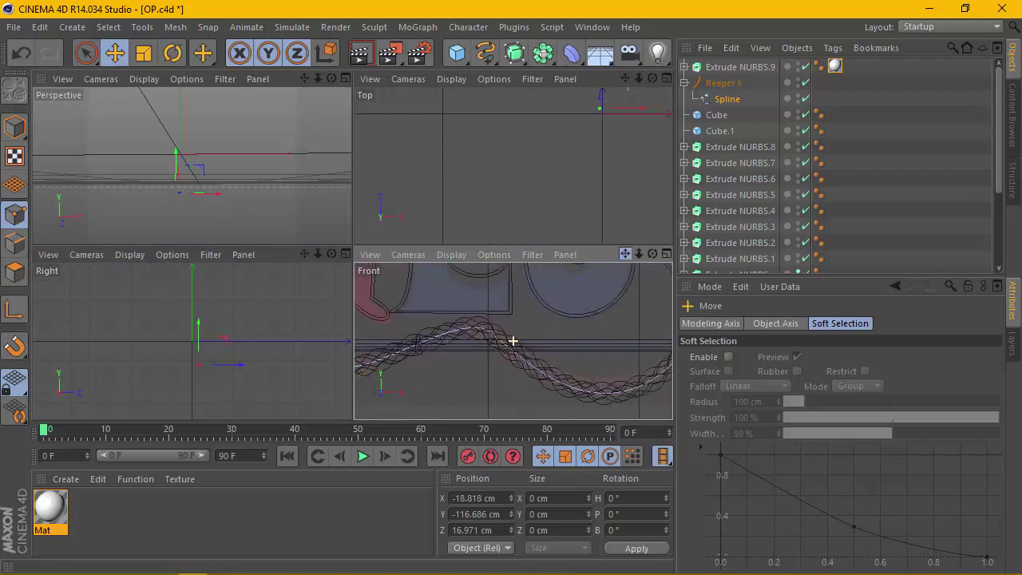
pyautogui.scroll(-2, 451, 354)
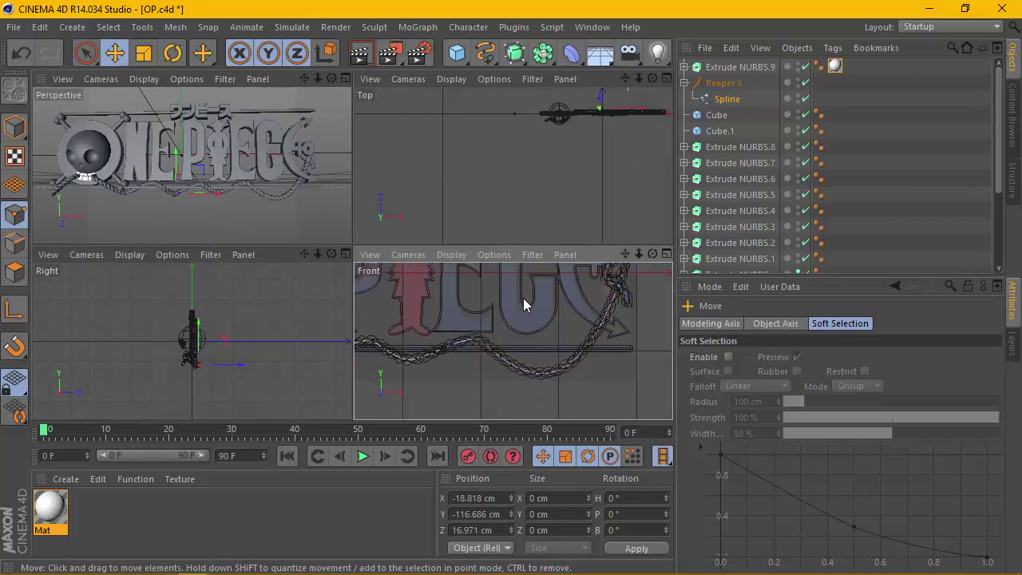
pyautogui.keyDown('alt'); pyautogui.moveTo(523, 297); pyautogui.dragTo(513, 341, button='middle'); pyautogui.keyUp('alt')
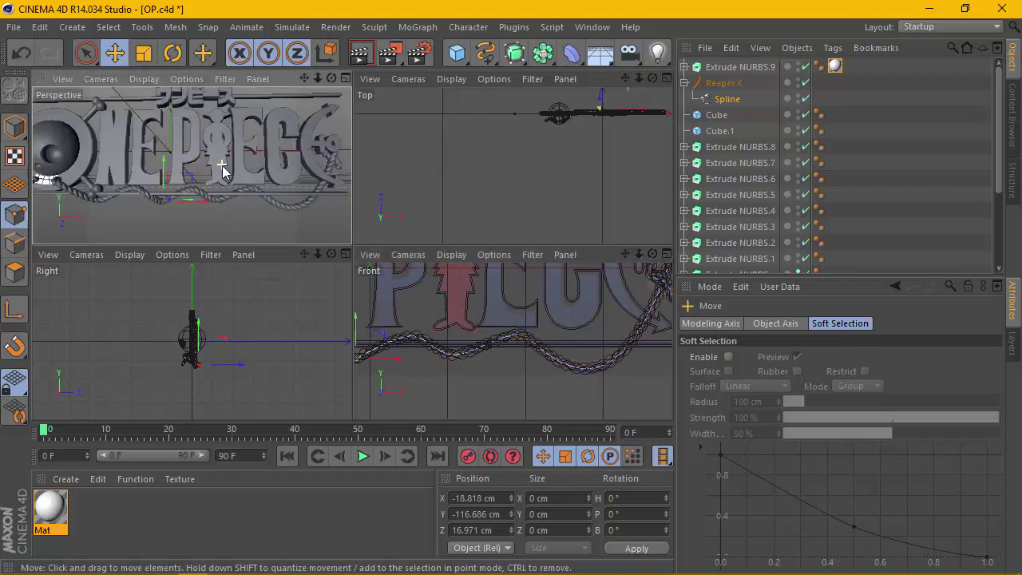
pyautogui.scroll(5, 183, 198)
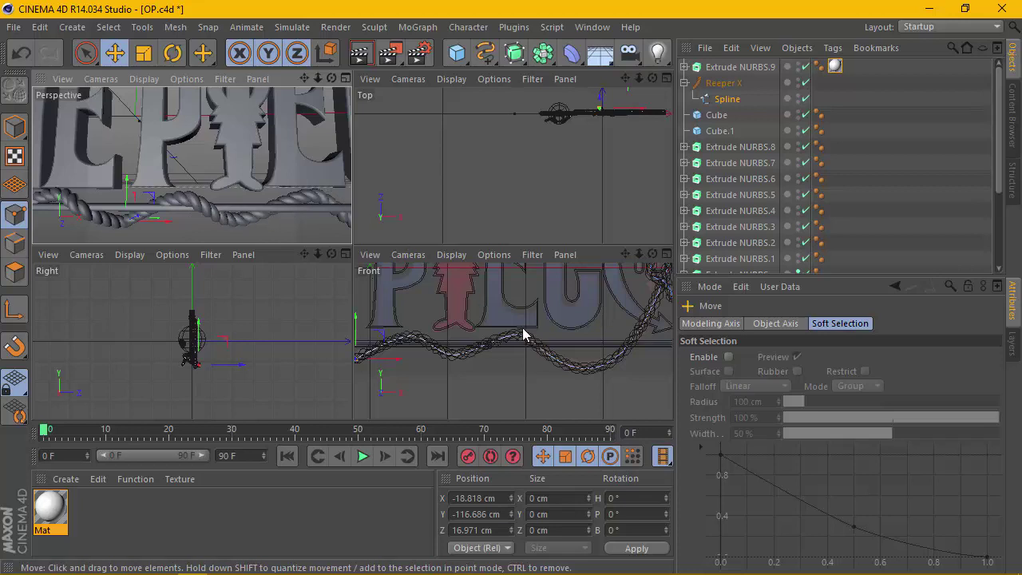
pyautogui.click(490, 342)
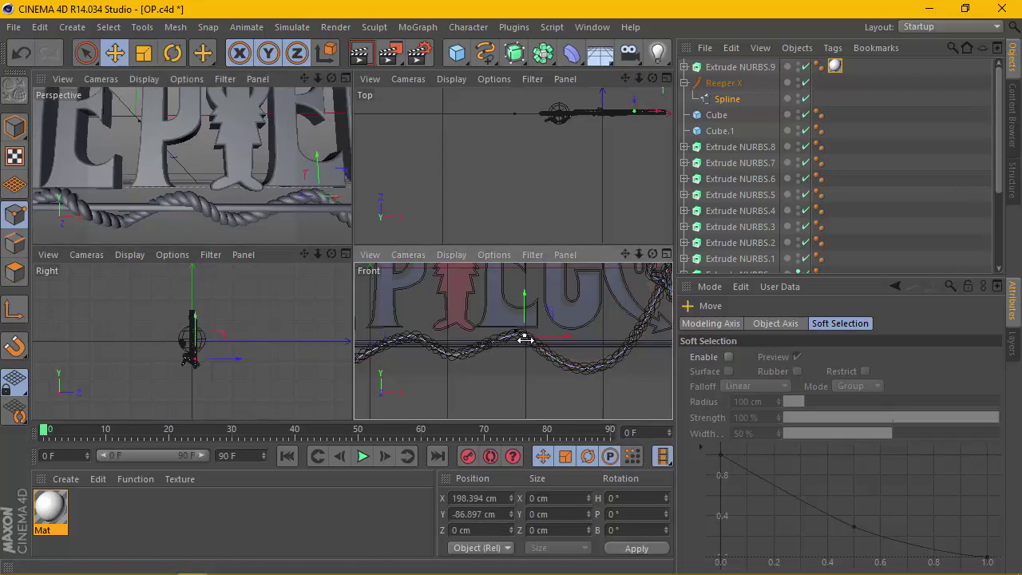
pyautogui.click(345, 78)
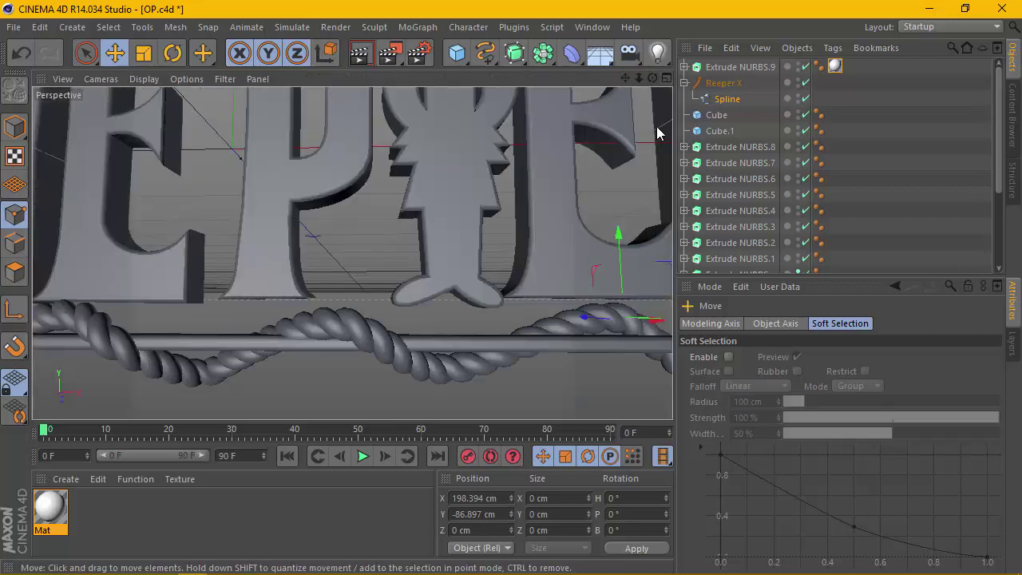
pyautogui.moveTo(653, 78)
pyautogui.mouseDown()
pyautogui.moveTo(493, 281)
pyautogui.moveTo(518, 302)
pyautogui.mouseUp()
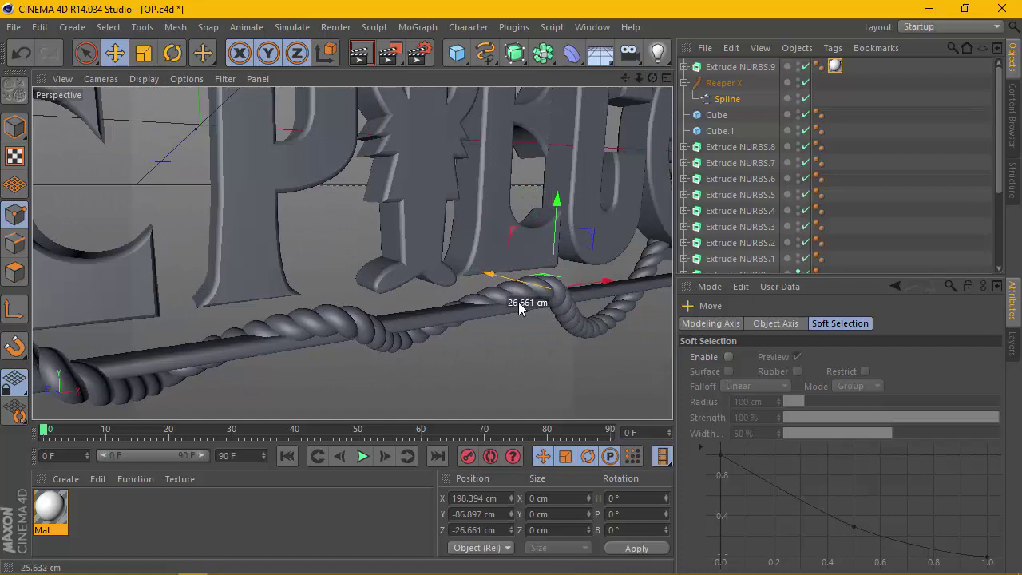
pyautogui.moveTo(653, 78); pyautogui.dragTo(495, 185)
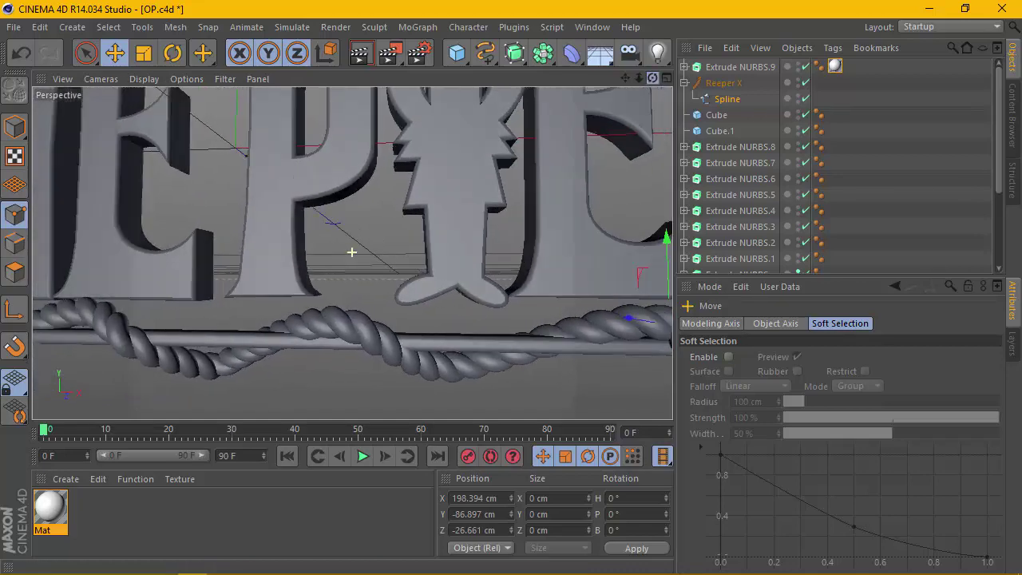
pyautogui.scroll(-2, 495, 186)
pyautogui.scroll(-2, 478, 209)
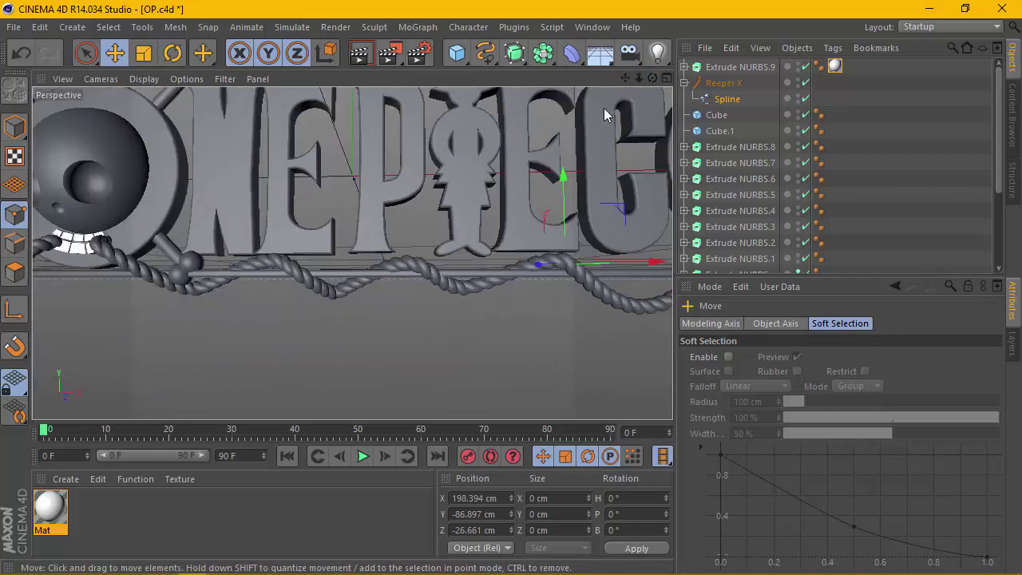
pyautogui.moveTo(605, 114)
pyautogui.keyDown('alt'); pyautogui.mouseDown()
pyautogui.moveTo(432, 166)
pyautogui.moveTo(340, 232)
pyautogui.mouseUp(); pyautogui.keyUp('alt')
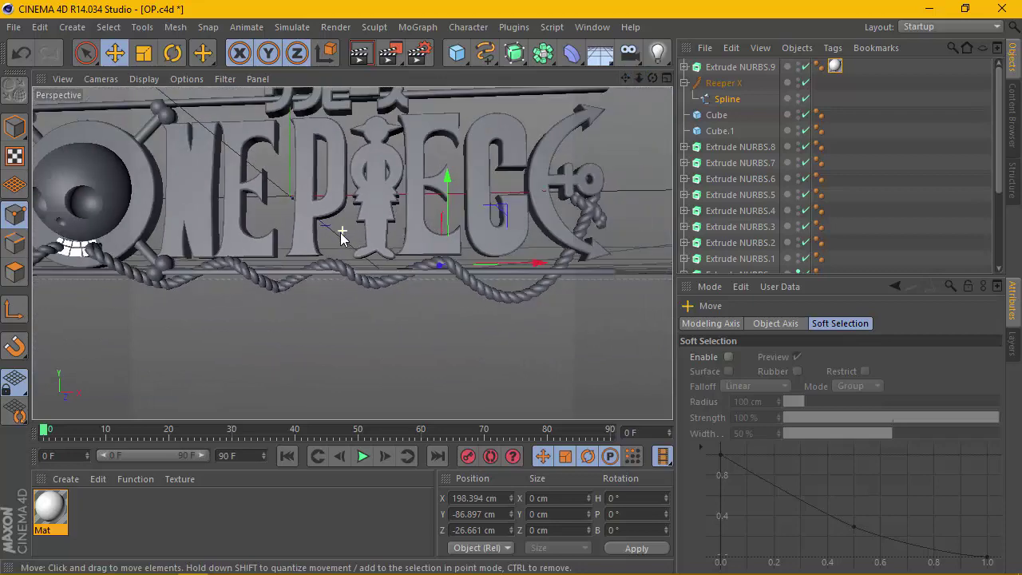
pyautogui.scroll(2, 294, 283)
pyautogui.scroll(2, 284, 282)
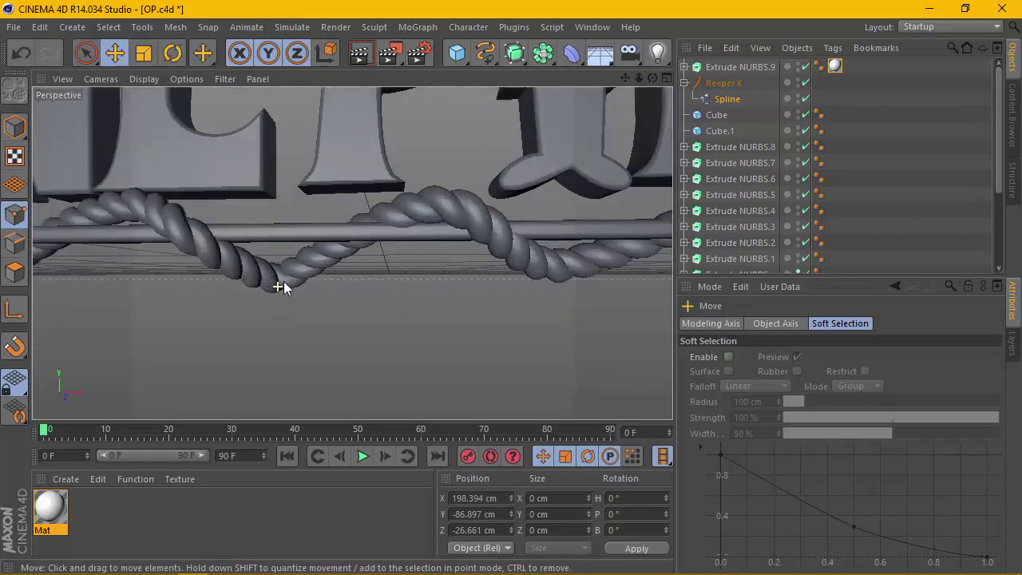
pyautogui.moveTo(652, 79); pyautogui.dragTo(653, 80)
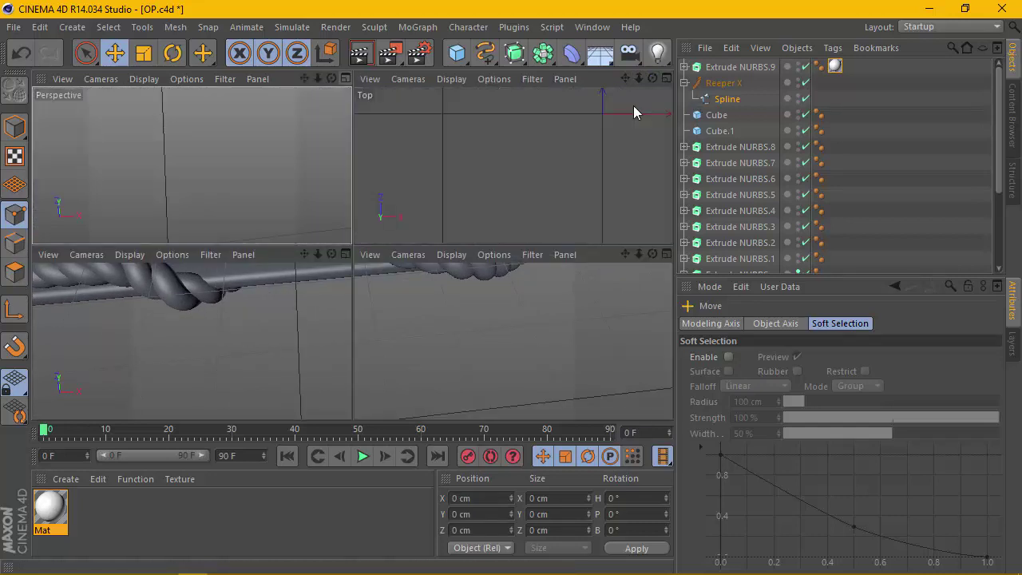
# Step: Select a rope path point in the Front view of the four-view layout
pyautogui.click(666, 78)
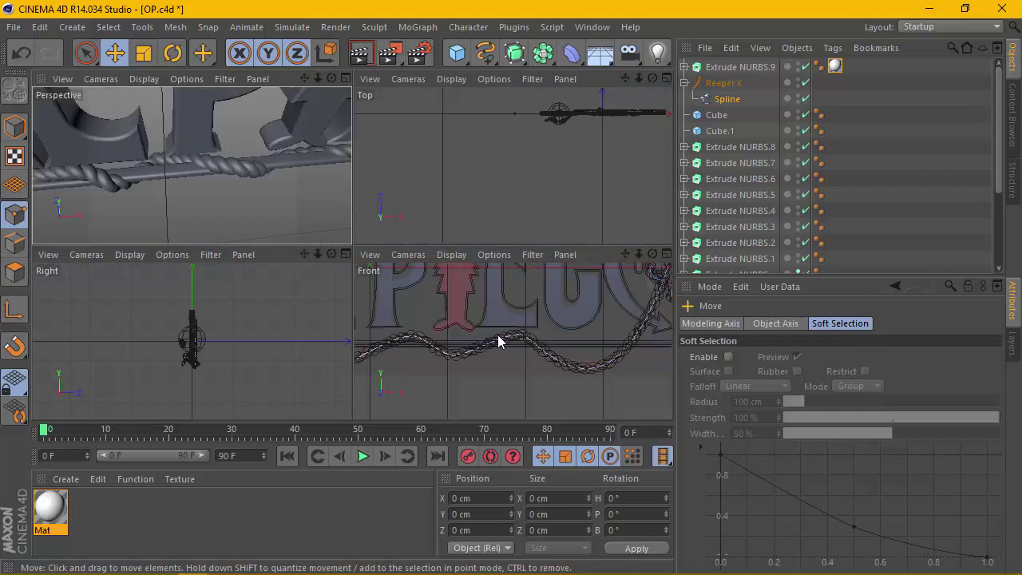
pyautogui.scroll(-2, 496, 341)
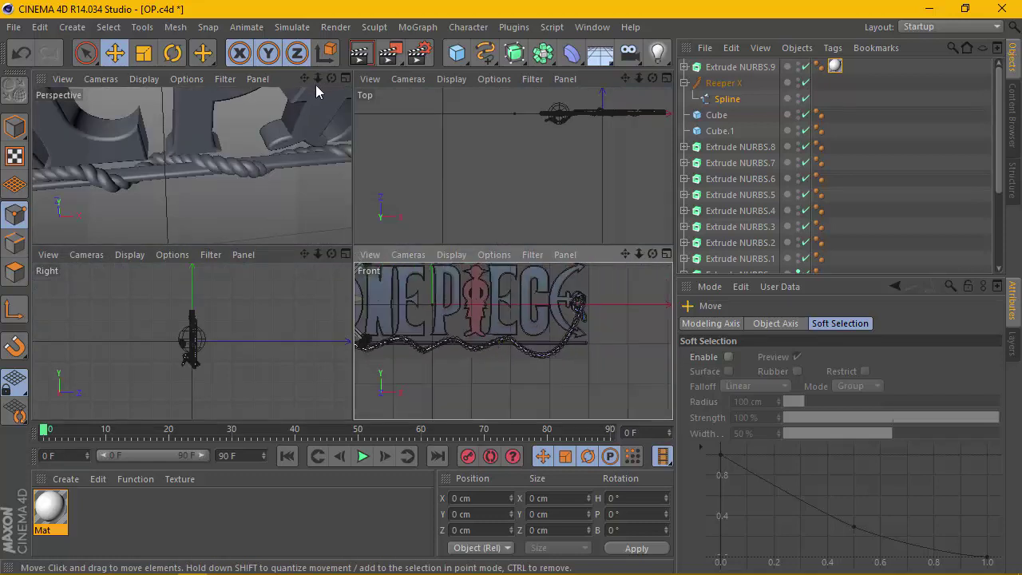
pyautogui.moveTo(308, 76); pyautogui.dragTo(331, 76)
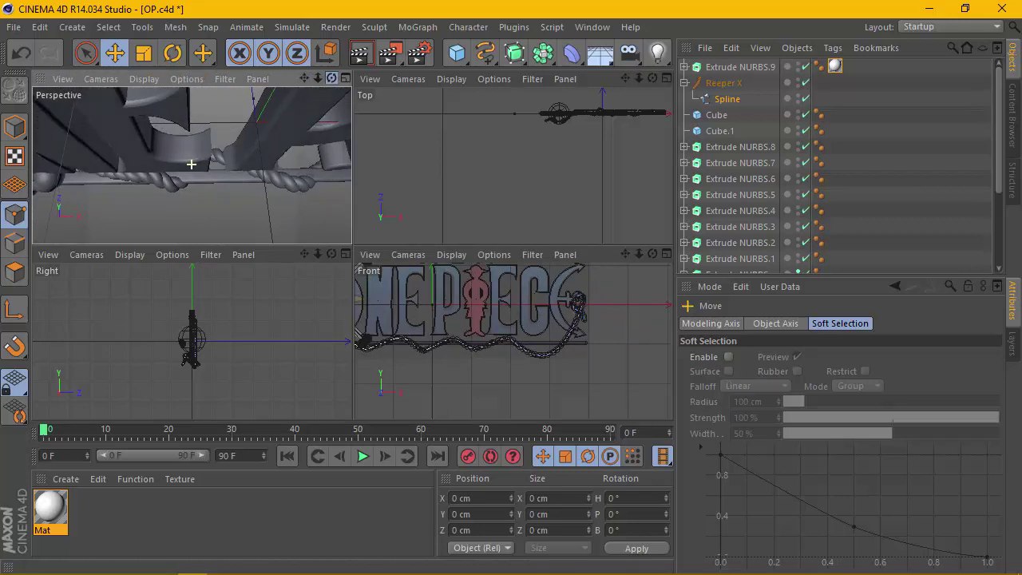
pyautogui.moveTo(625, 254); pyautogui.dragTo(586, 278)
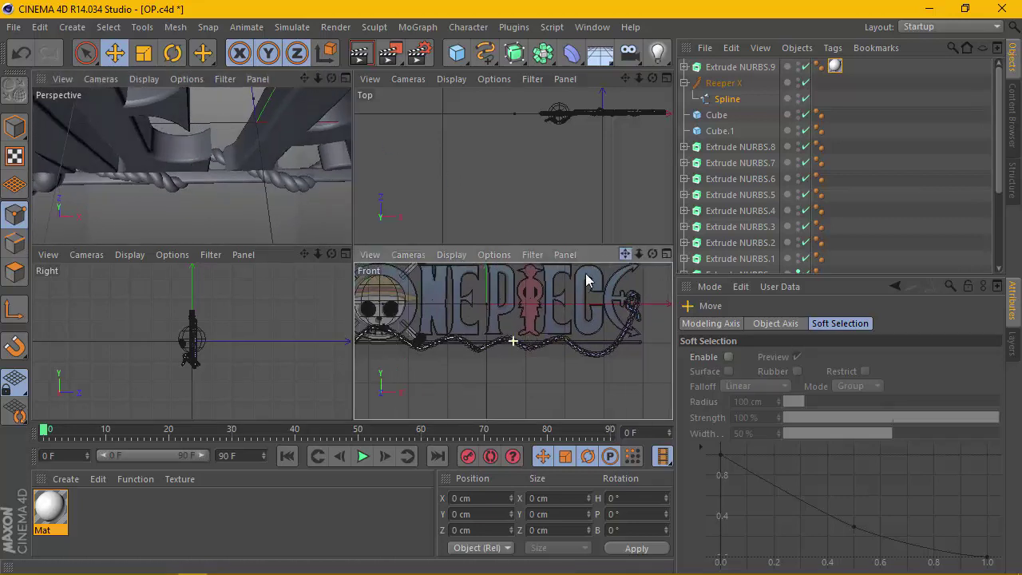
pyautogui.click(457, 342)
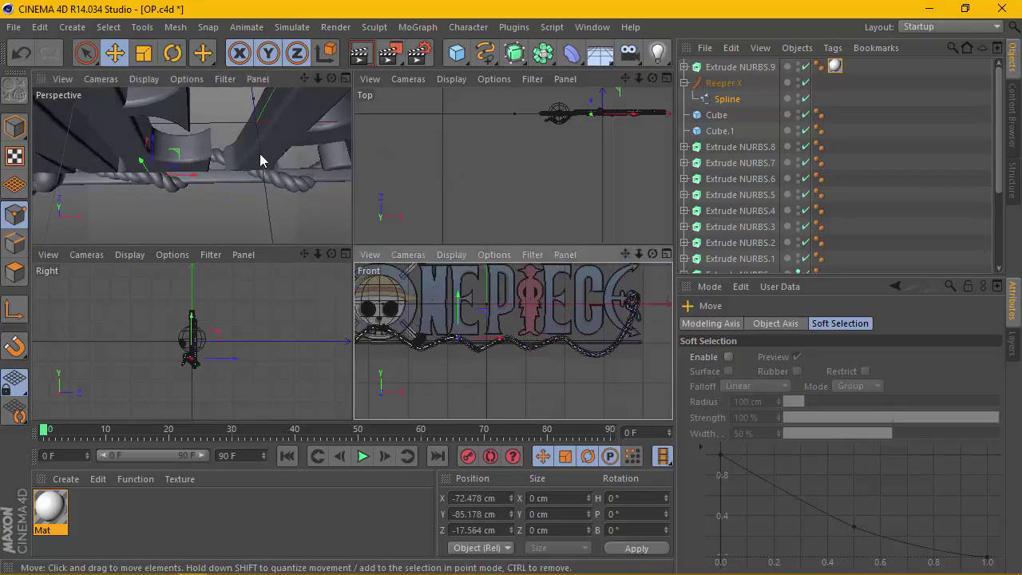
pyautogui.moveTo(309, 77); pyautogui.dragTo(192, 165)
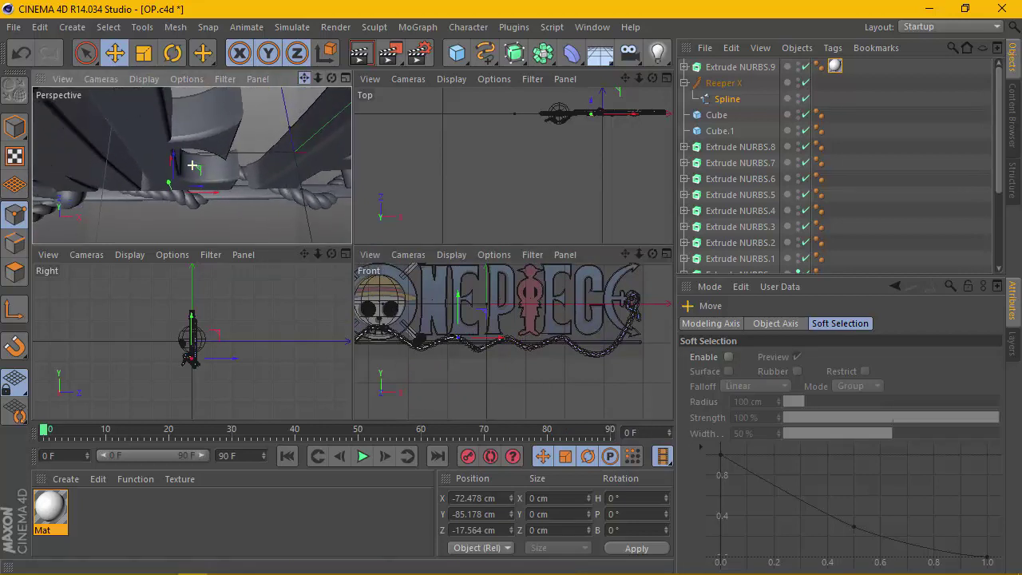
pyautogui.moveTo(331, 78); pyautogui.dragTo(331, 80)
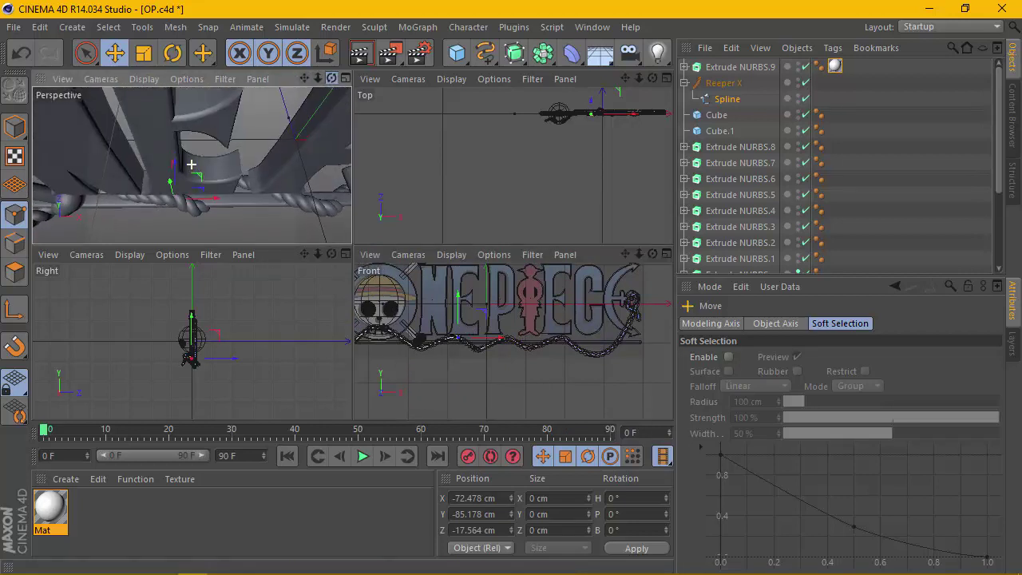
# Step: Nudge another rope point forward to Z 17.193 cm, then select a different point
pyautogui.click(475, 350)
pyautogui.scroll(2, 492, 357)
pyautogui.scroll(2, 483, 343)
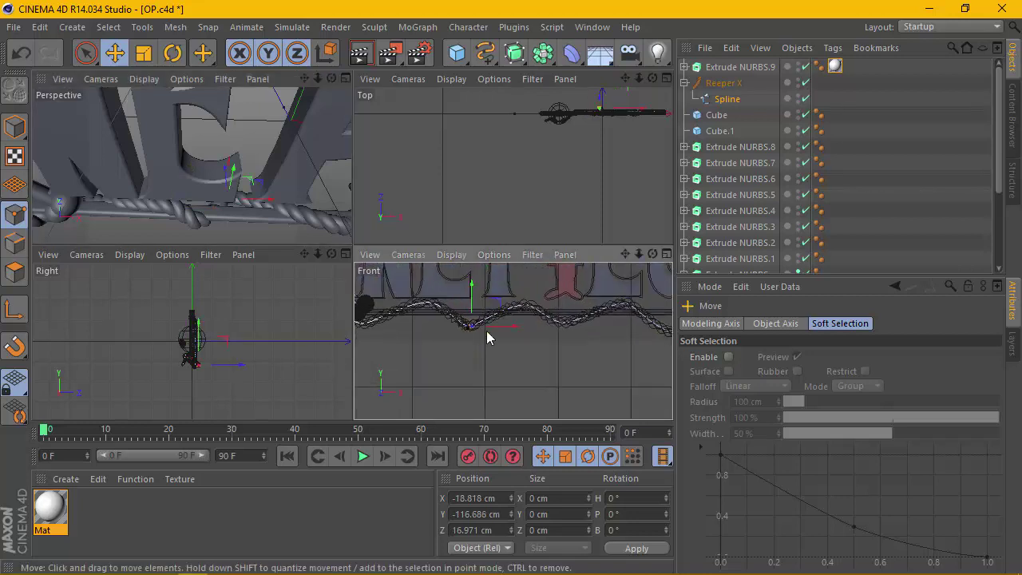
pyautogui.scroll(2, 479, 343)
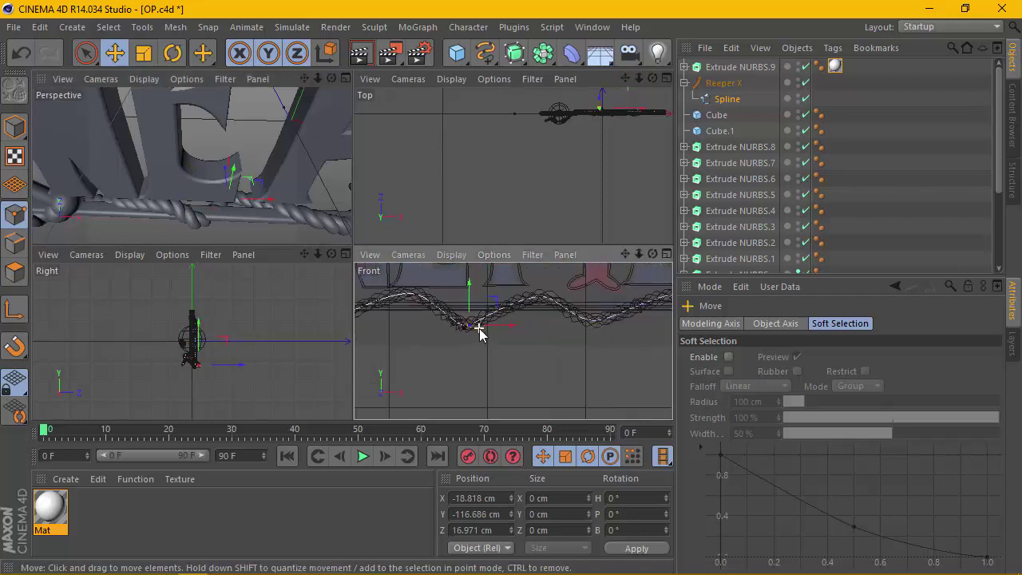
pyautogui.scroll(2, 481, 338)
pyautogui.moveTo(491, 336); pyautogui.dragTo(490, 335)
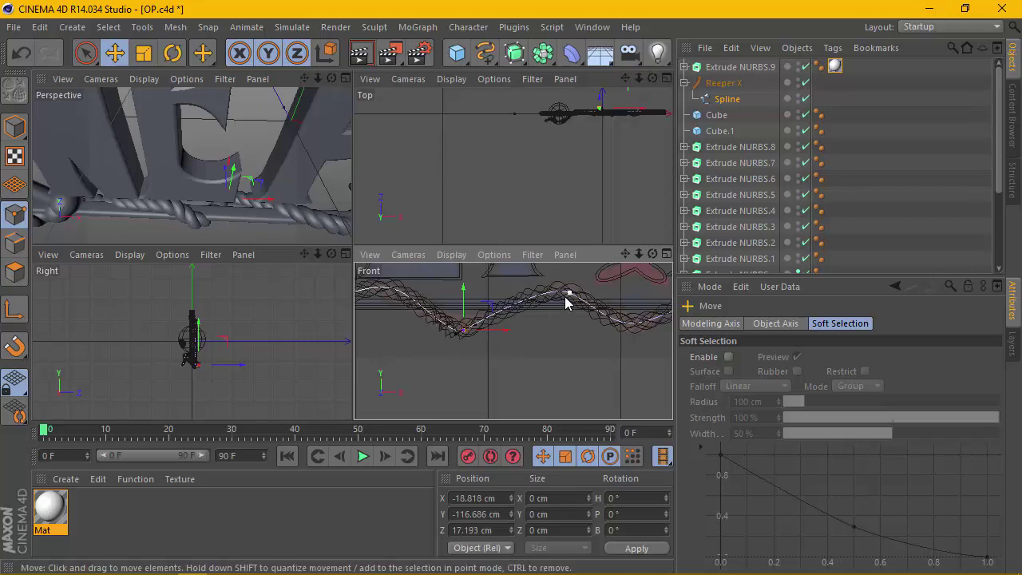
pyautogui.hotkey('ctrl', 'z')
pyautogui.click(466, 334)
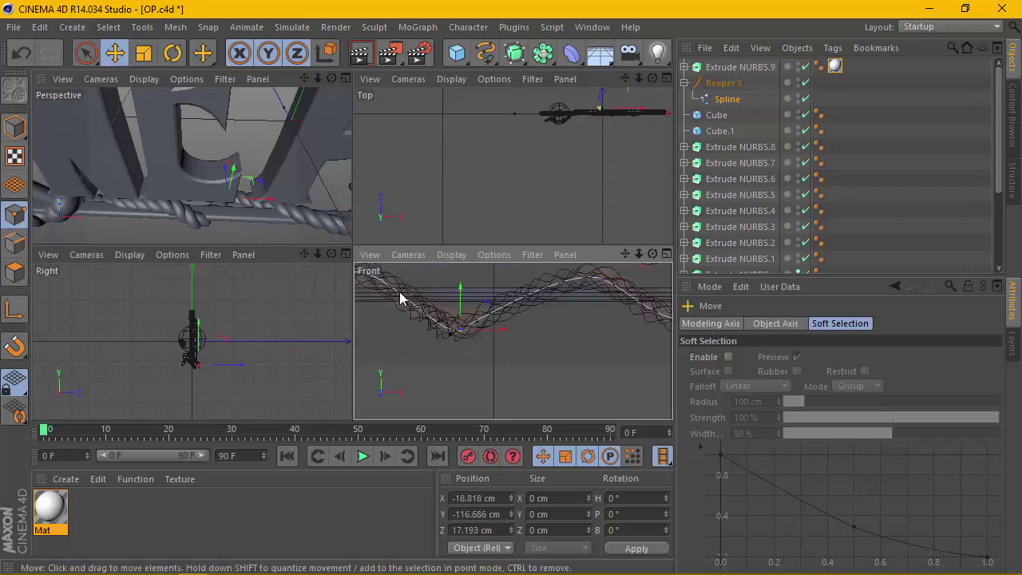
# Step: Slide the selected rope point sideways along X and slightly down in Perspective
pyautogui.click(344, 78)
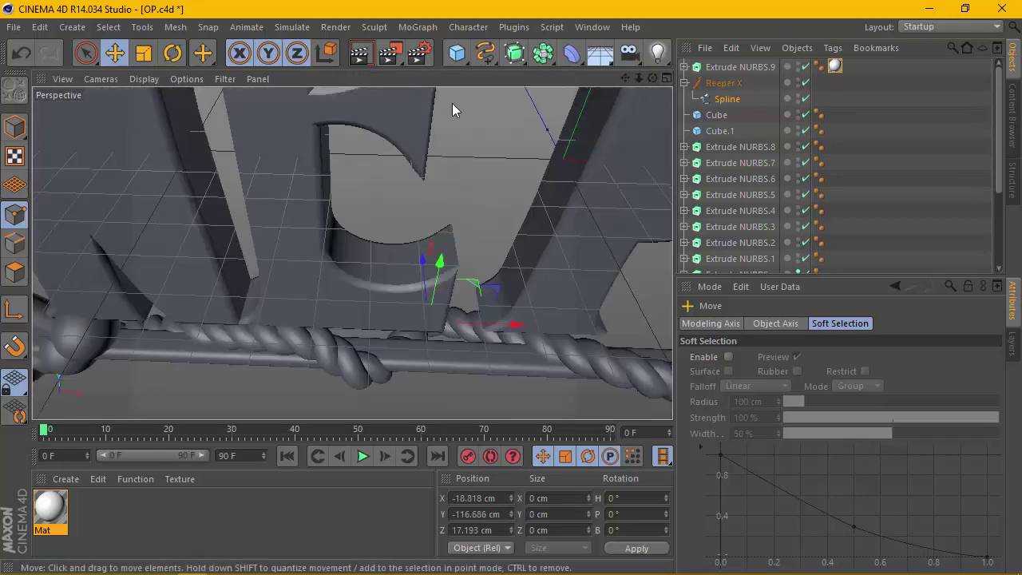
pyautogui.moveTo(652, 77)
pyautogui.mouseDown()
pyautogui.moveTo(643, 85)
pyautogui.moveTo(652, 78)
pyautogui.mouseUp()
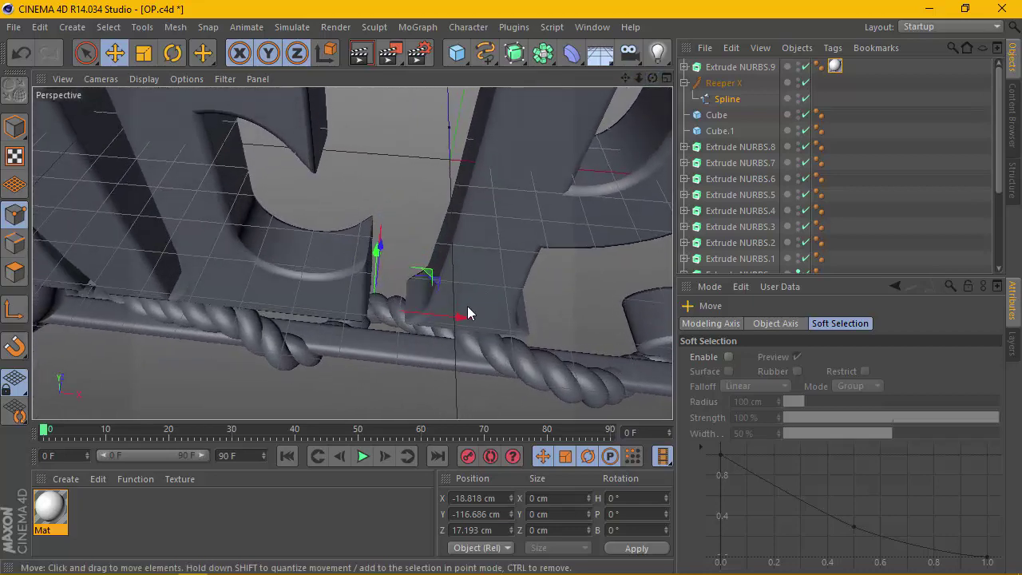
pyautogui.moveTo(458, 321); pyautogui.dragTo(467, 319)
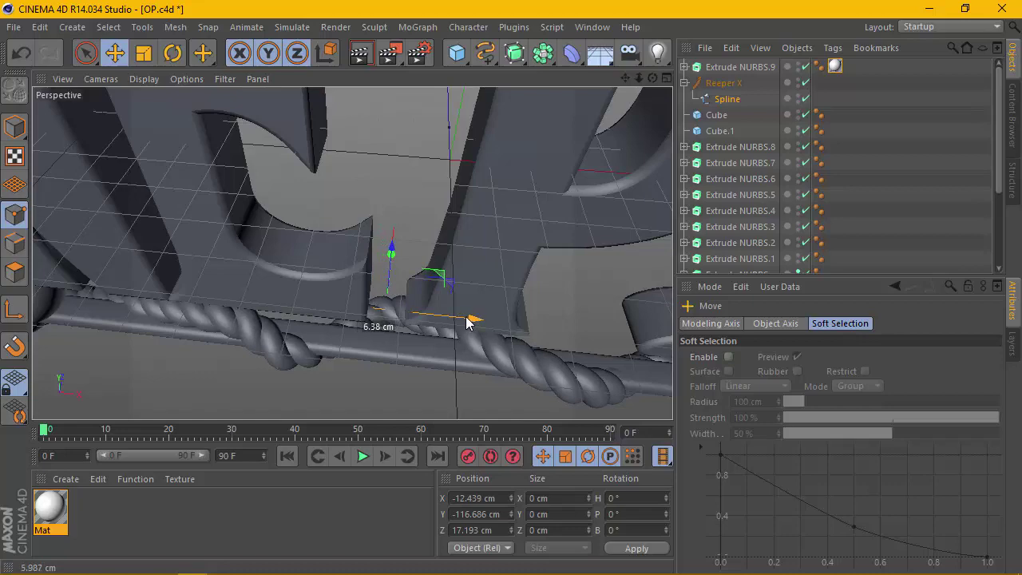
pyautogui.moveTo(391, 259); pyautogui.dragTo(392, 263)
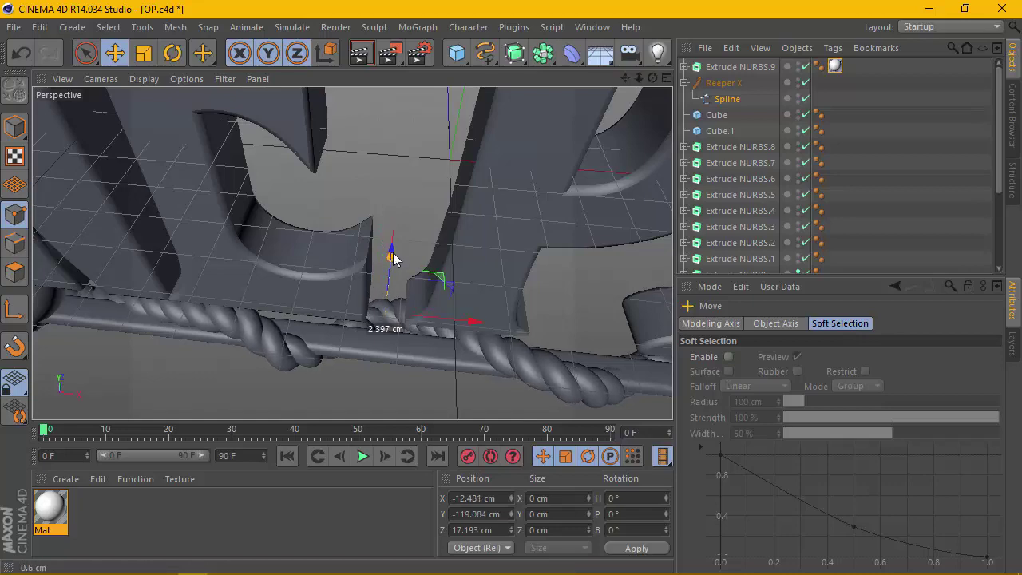
pyautogui.scroll(-3, 399, 268)
pyautogui.moveTo(652, 77)
pyautogui.mouseDown()
pyautogui.moveTo(662, 77)
pyautogui.moveTo(351, 251)
pyautogui.mouseUp()
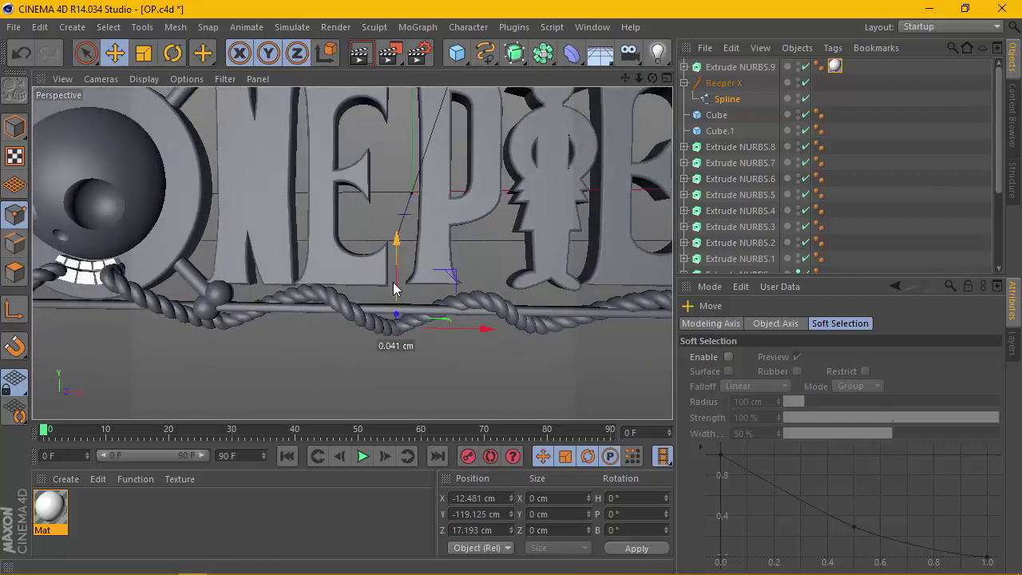
# Step: Orbit around the logo to check the rope along the bar, ending in four views
pyautogui.scroll(-5, 396, 289)
pyautogui.scroll(-3, 405, 296)
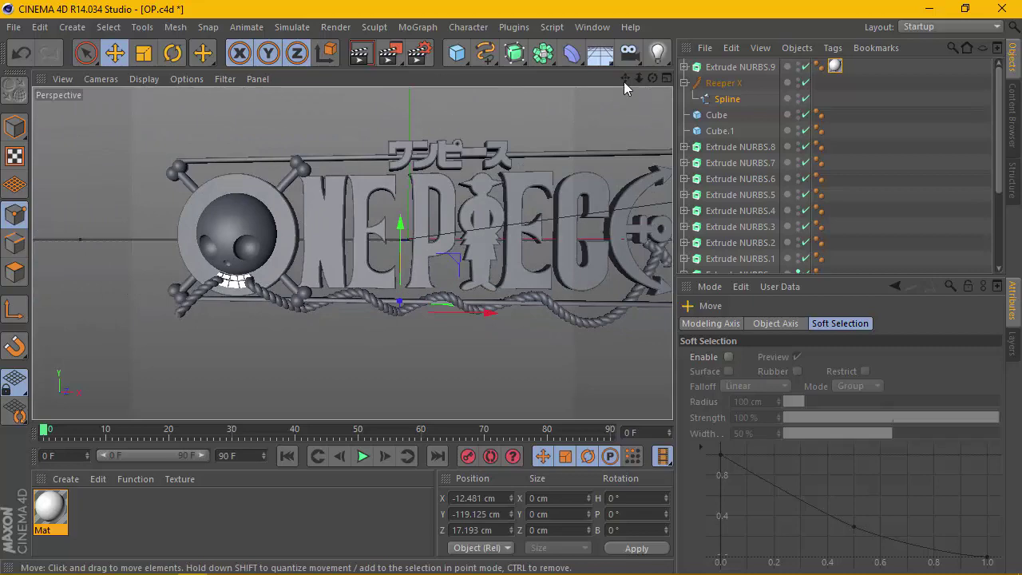
pyautogui.moveTo(624, 82); pyautogui.dragTo(352, 252)
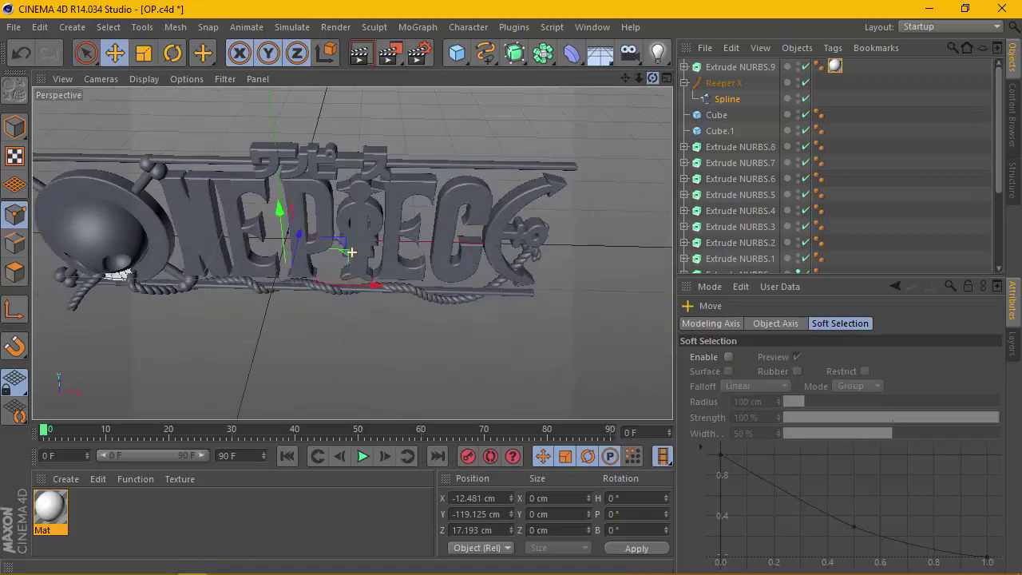
pyautogui.moveTo(351, 252); pyautogui.dragTo(351, 252)
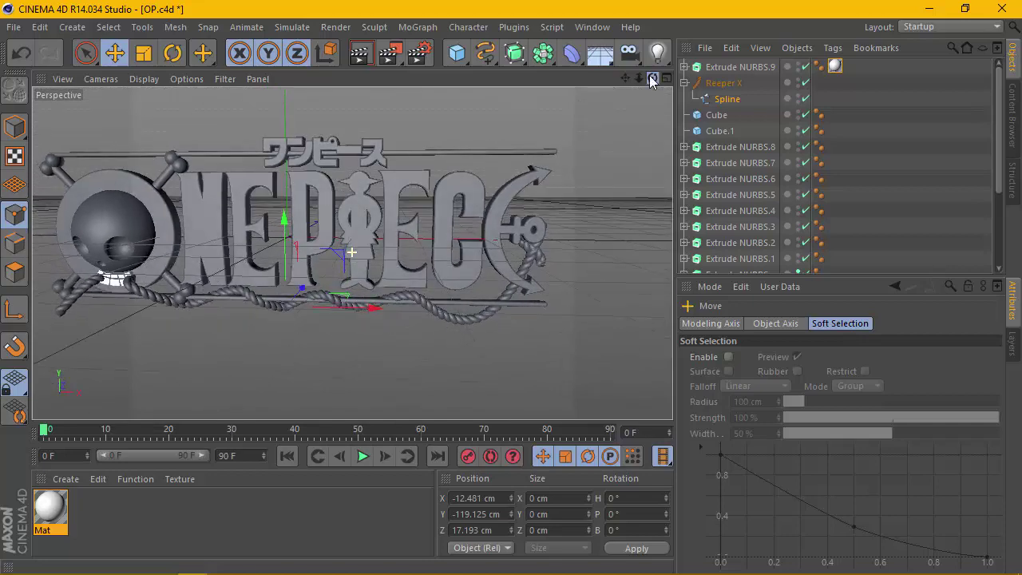
pyautogui.scroll(3, 376, 314)
pyautogui.scroll(3, 377, 314)
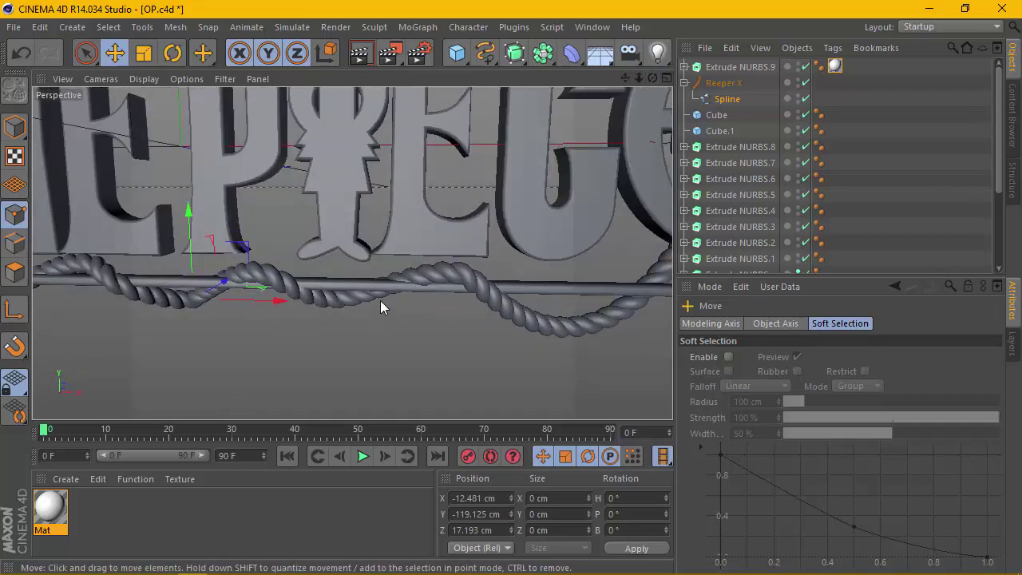
pyautogui.scroll(-2, 381, 299)
pyautogui.scroll(-2, 367, 291)
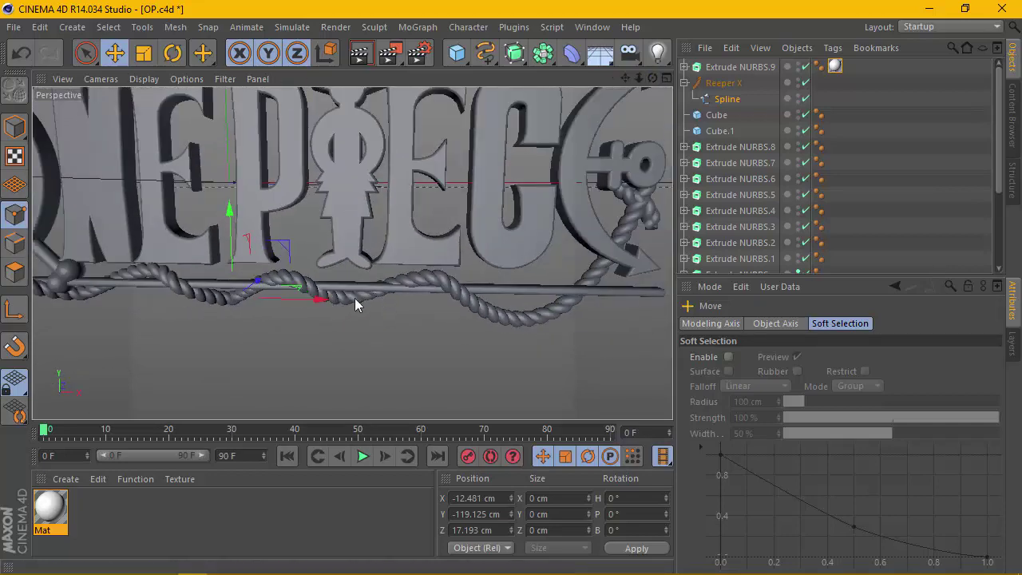
pyautogui.moveTo(653, 78); pyautogui.dragTo(651, 79)
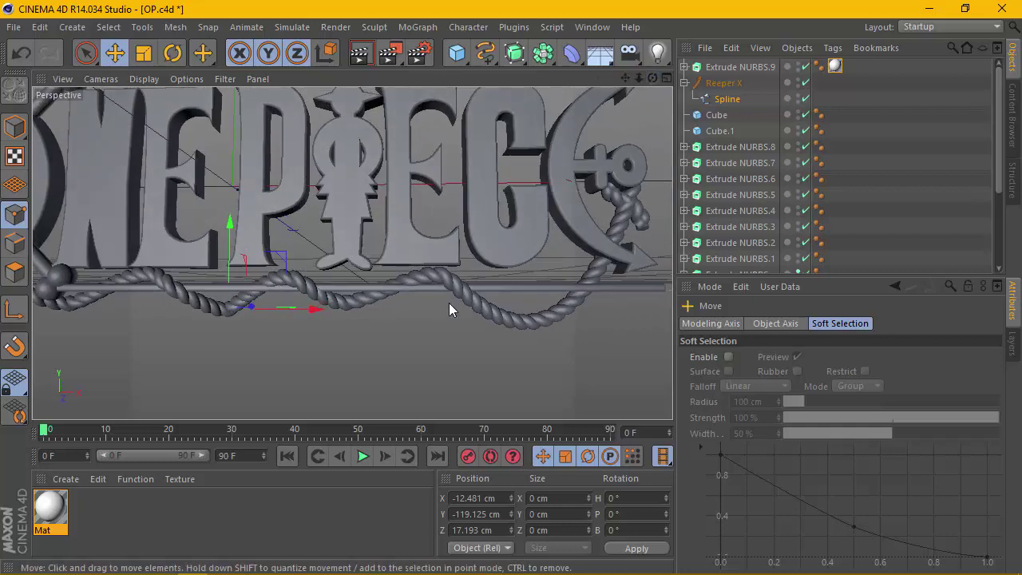
pyautogui.scroll(2, 449, 303)
pyautogui.scroll(2, 449, 303)
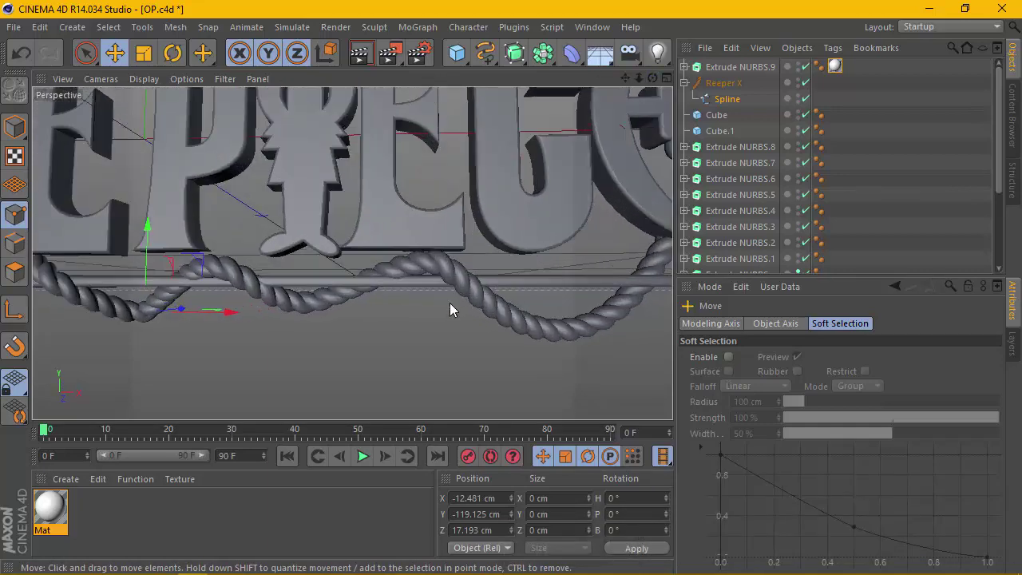
pyautogui.click(666, 78)
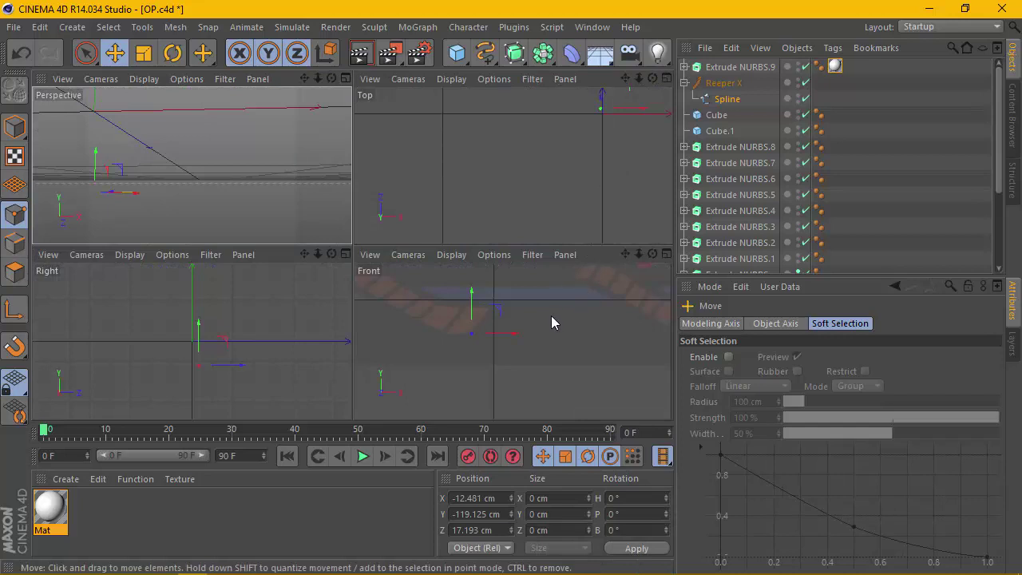
# Step: Frame the lettering in the Front view and clear the rope point selection
pyautogui.moveTo(627, 256)
pyautogui.mouseDown()
pyautogui.moveTo(640, 268)
pyautogui.moveTo(624, 316)
pyautogui.mouseUp()
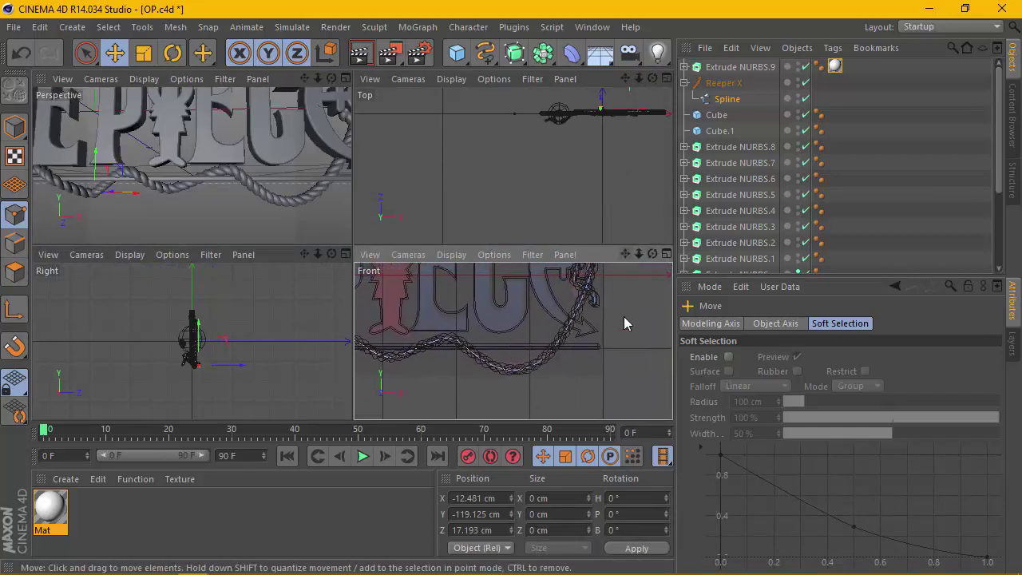
pyautogui.click(530, 367)
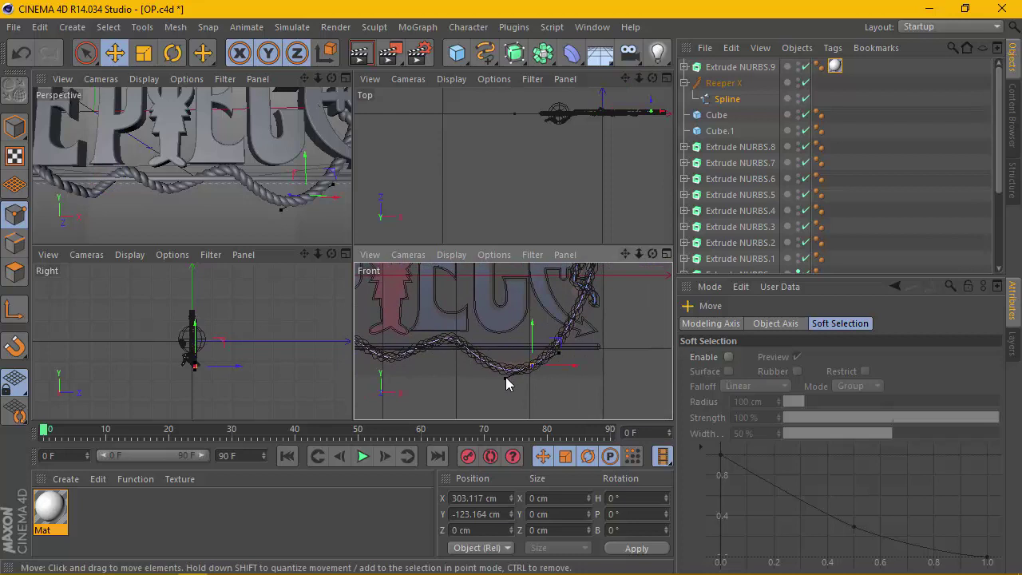
pyautogui.click(455, 345)
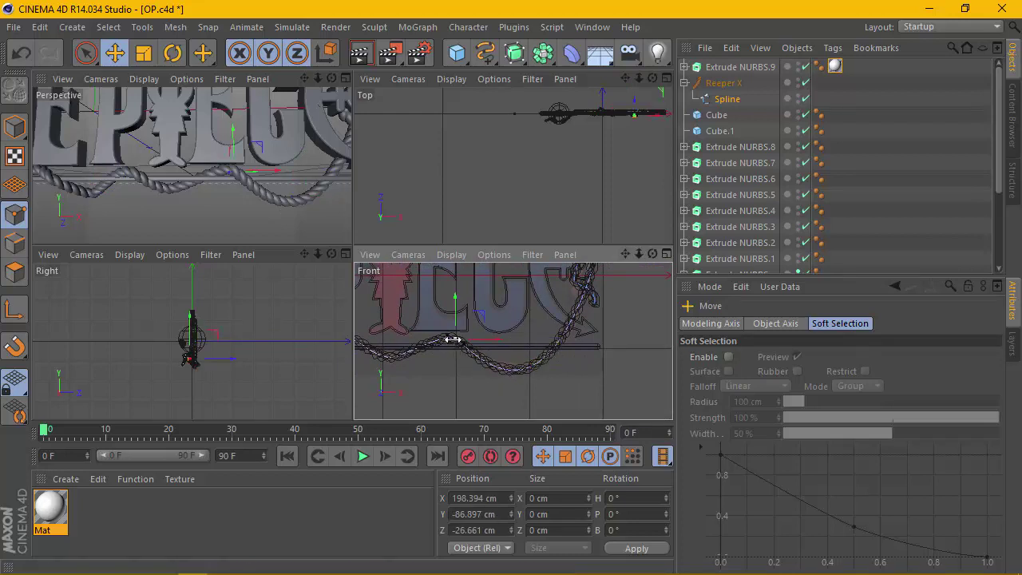
pyautogui.click(423, 346)
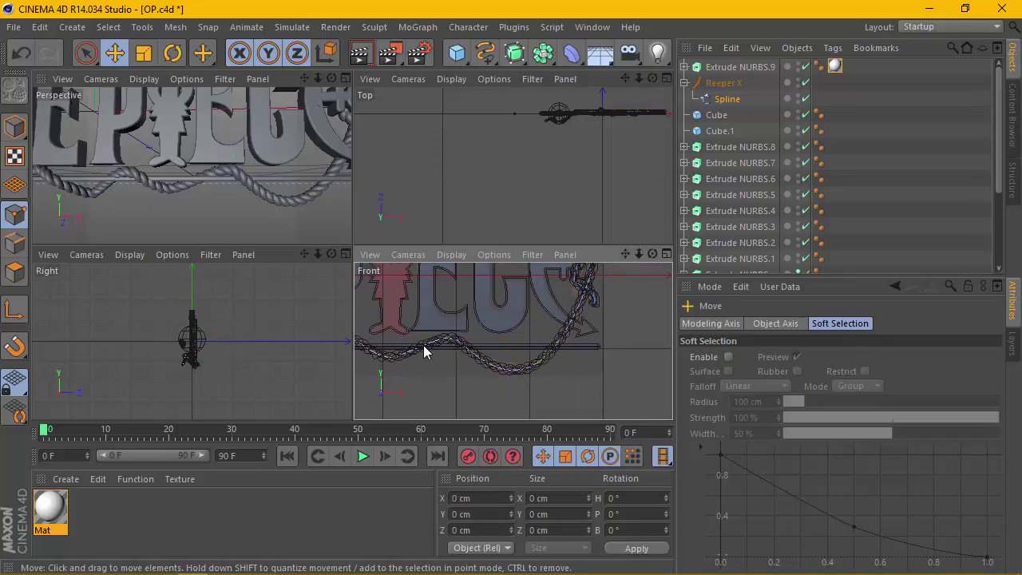
pyautogui.scroll(2, 423, 346)
pyautogui.scroll(1, 414, 367)
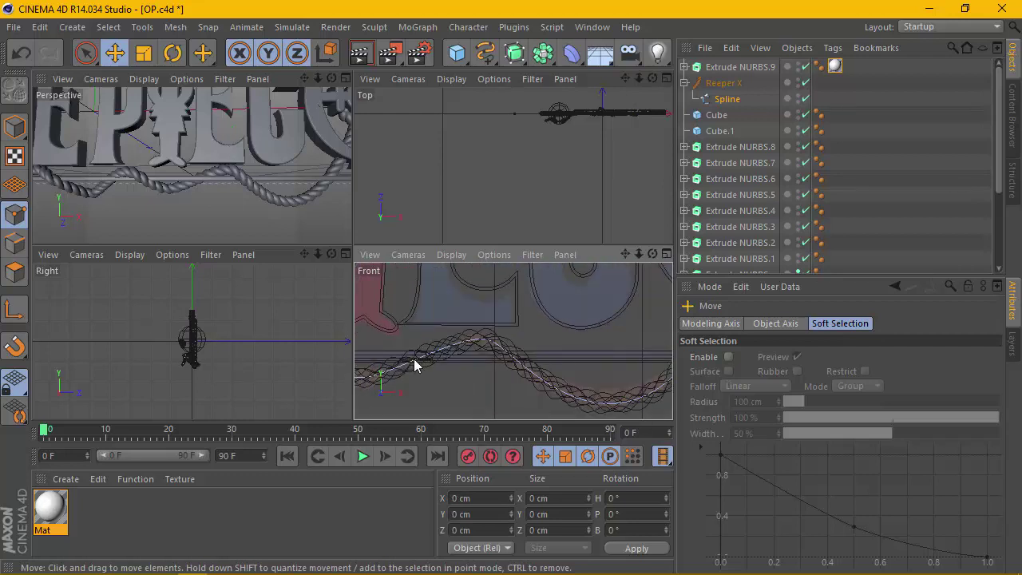
# Step: Add a new rope point under the lettering at X 146.005, Y -99.373, Z -7.277 cm
pyautogui.rightClick(415, 365)
pyautogui.click(463, 352)
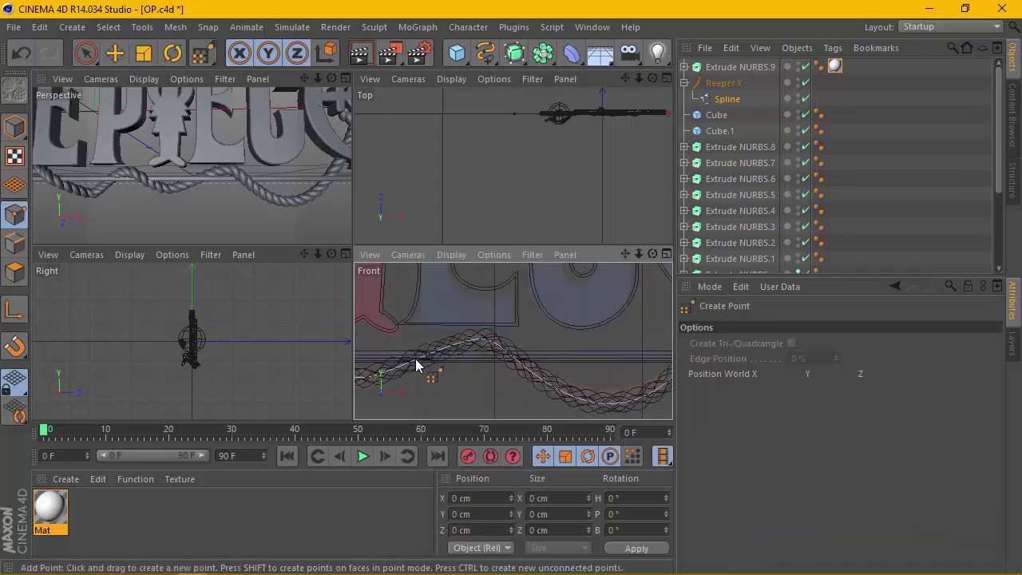
pyautogui.click(414, 362)
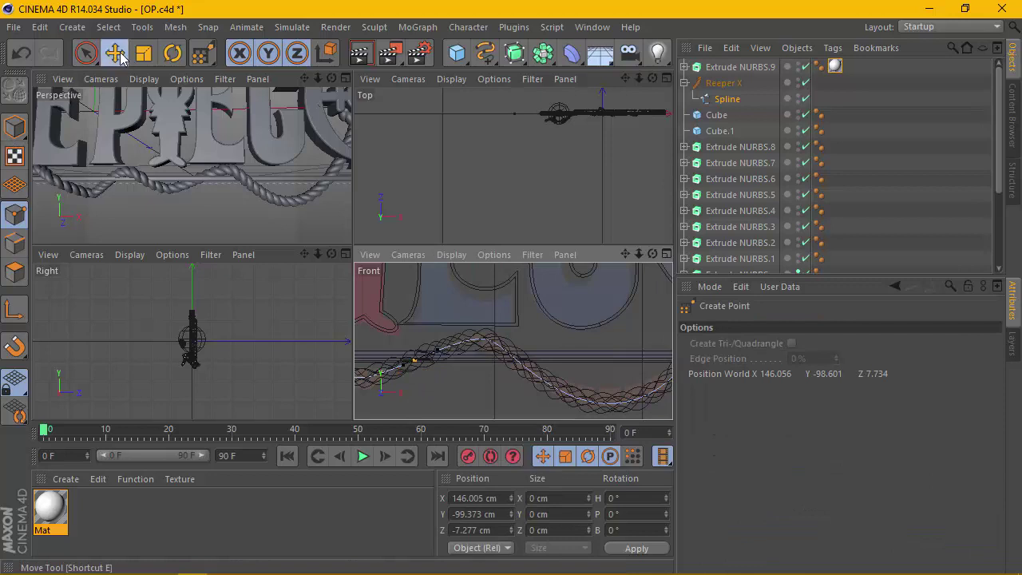
pyautogui.click(117, 55)
pyautogui.click(496, 342)
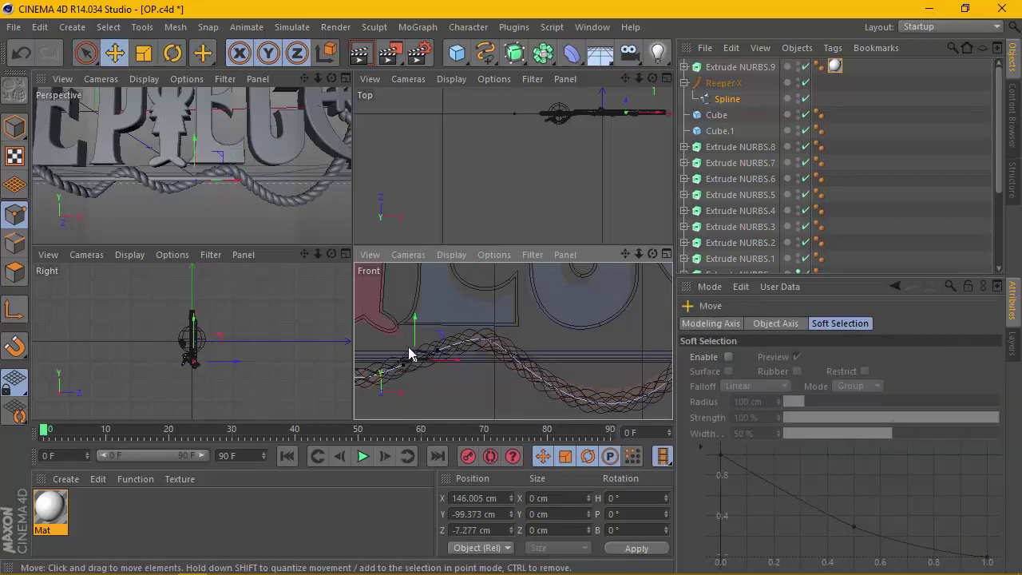
pyautogui.click(345, 78)
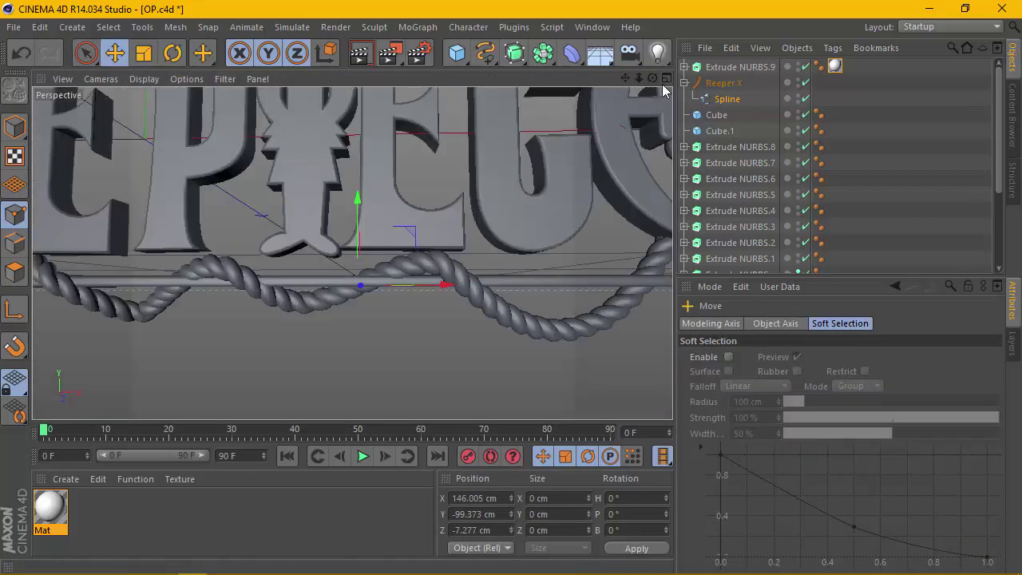
# Step: Rotate the new rope point by 57.2 degrees on its heading ring
pyautogui.moveTo(346, 247)
pyautogui.keyDown('alt'); pyautogui.mouseDown()
pyautogui.moveTo(318, 251)
pyautogui.moveTo(333, 249)
pyautogui.mouseUp(); pyautogui.keyUp('alt')
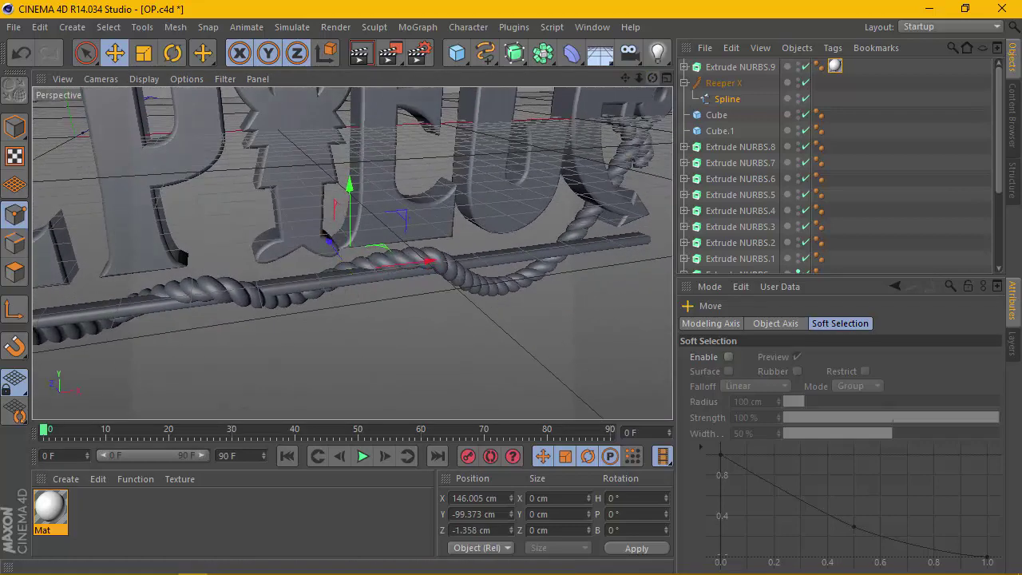
pyautogui.moveTo(332, 247)
pyautogui.keyDown('alt'); pyautogui.mouseDown()
pyautogui.moveTo(352, 252)
pyautogui.moveTo(125, 310)
pyautogui.mouseUp(); pyautogui.keyUp('alt')
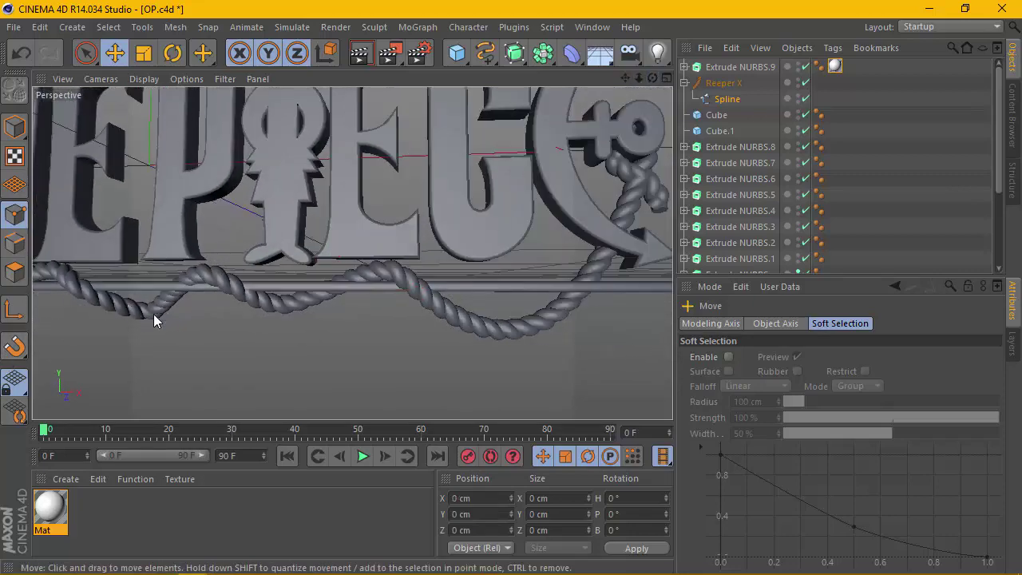
pyautogui.moveTo(635, 82); pyautogui.dragTo(653, 84)
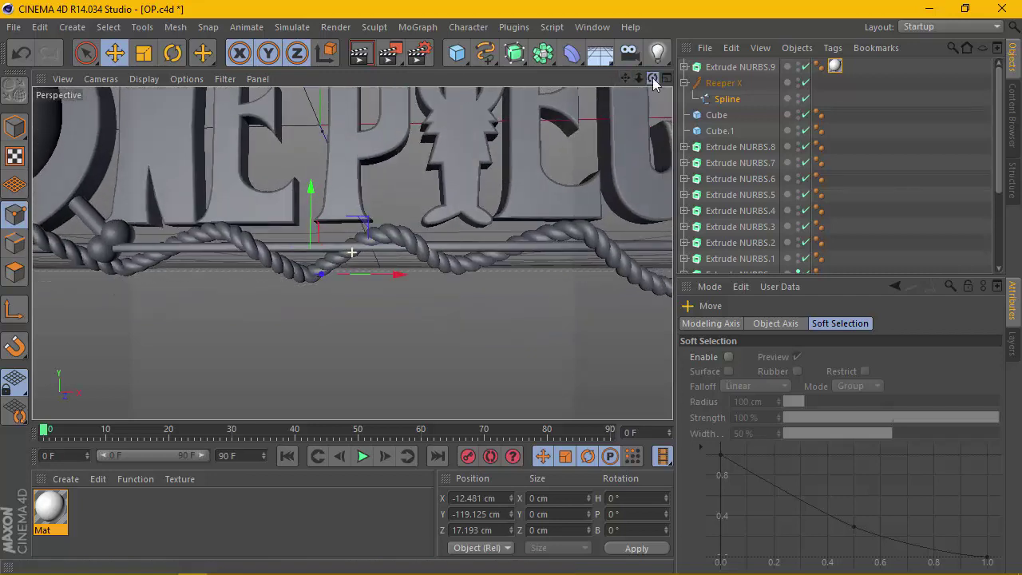
pyautogui.click(173, 53)
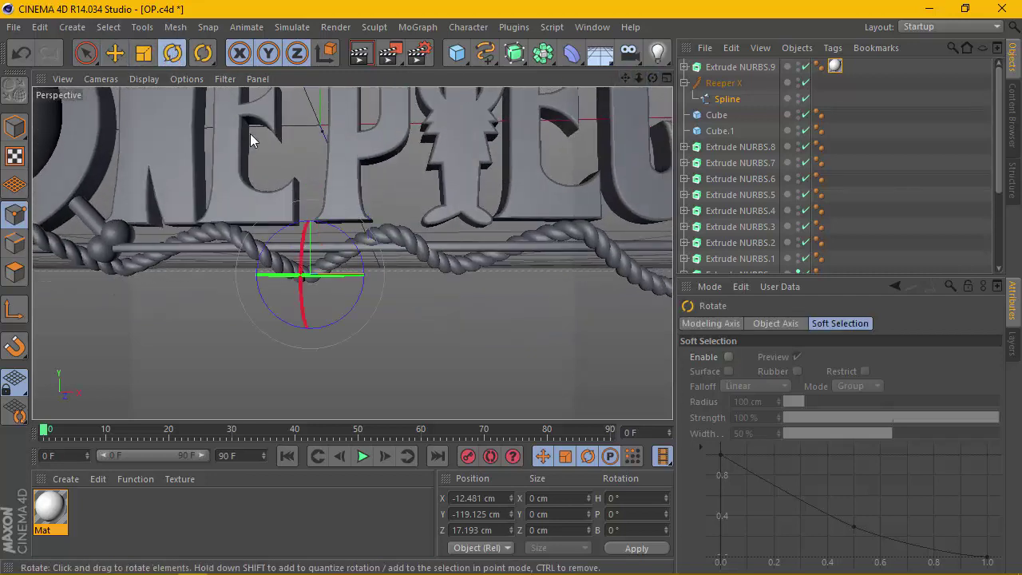
pyautogui.moveTo(305, 262)
pyautogui.mouseDown()
pyautogui.moveTo(325, 296)
pyautogui.moveTo(350, 260)
pyautogui.moveTo(354, 272)
pyautogui.mouseUp()
# Step: Orbit to check the rope winding around the bar, back on the Move tool
pyautogui.scroll(-1, 354, 285)
pyautogui.scroll(-3, 353, 285)
pyautogui.scroll(3, 354, 297)
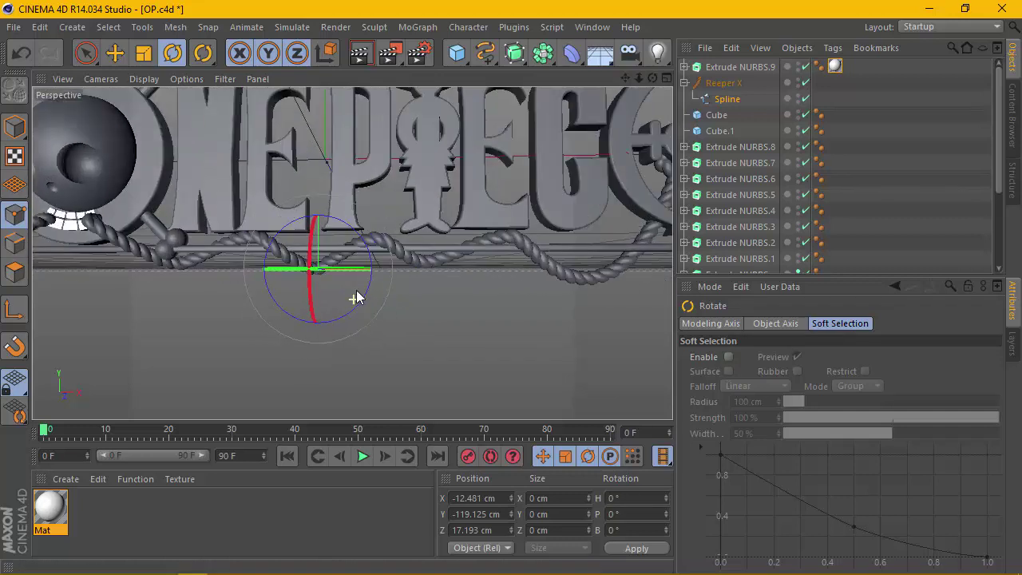
pyautogui.scroll(3, 390, 254)
pyautogui.moveTo(653, 77); pyautogui.dragTo(351, 251)
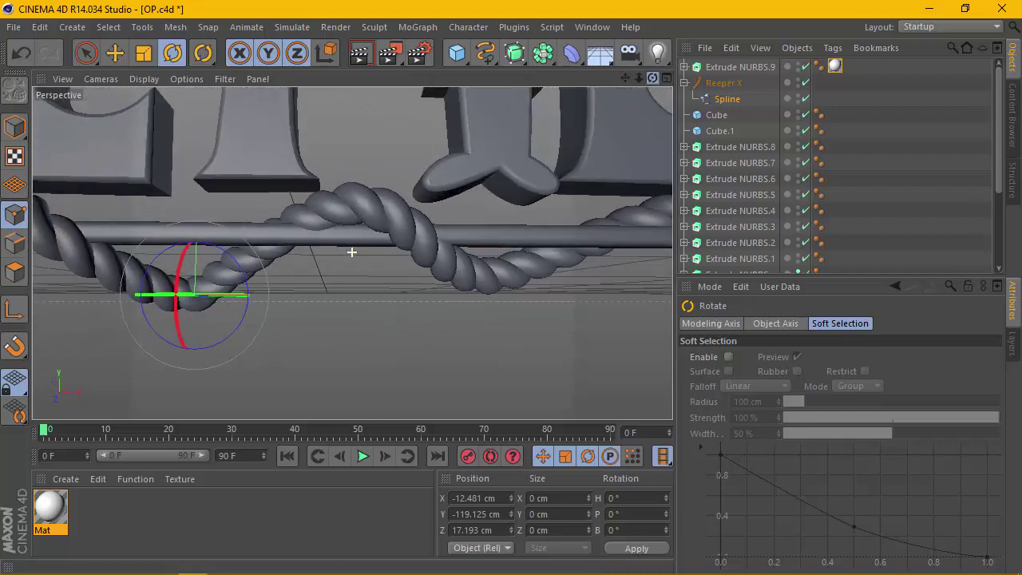
pyautogui.moveTo(351, 251); pyautogui.dragTo(657, 86)
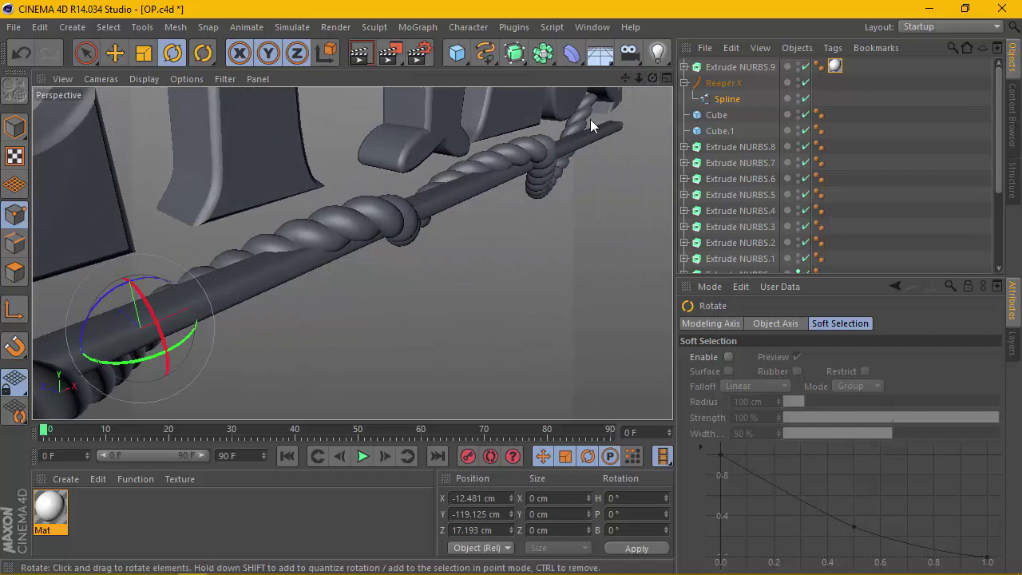
pyautogui.click(86, 53)
pyautogui.click(114, 53)
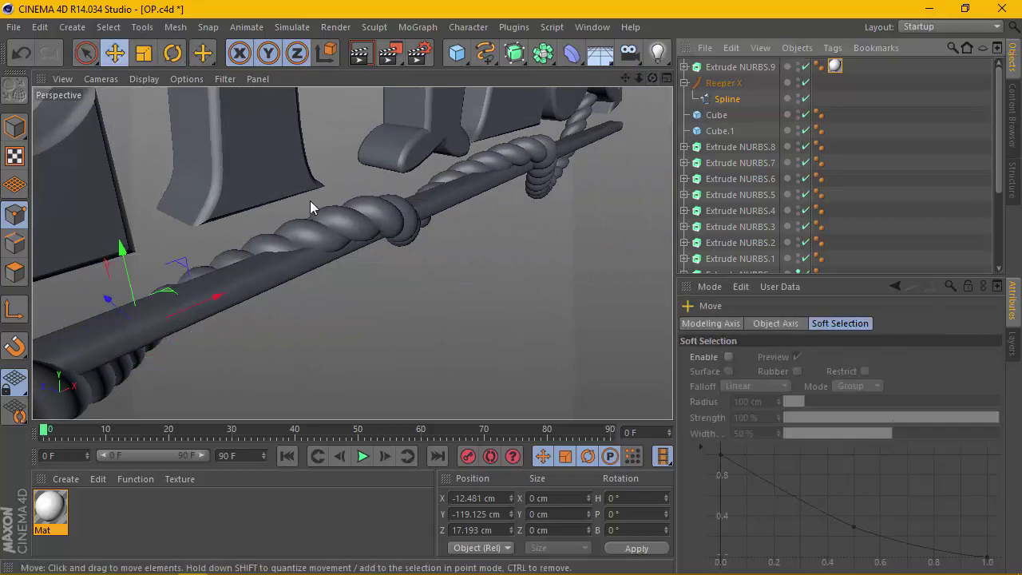
pyautogui.click(283, 246)
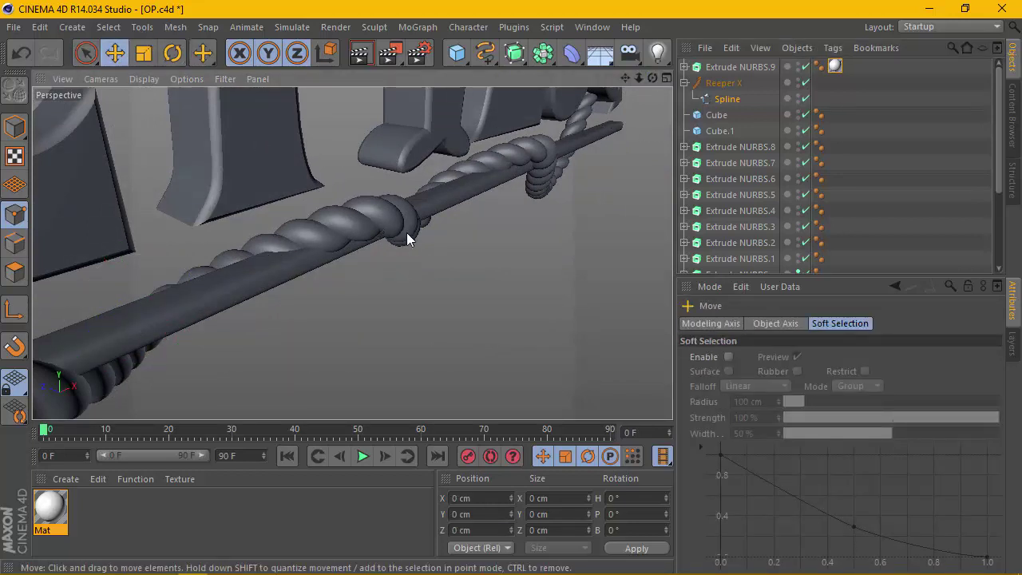
pyautogui.moveTo(653, 78)
pyautogui.mouseDown()
pyautogui.moveTo(607, 88)
pyautogui.moveTo(365, 221)
pyautogui.mouseUp()
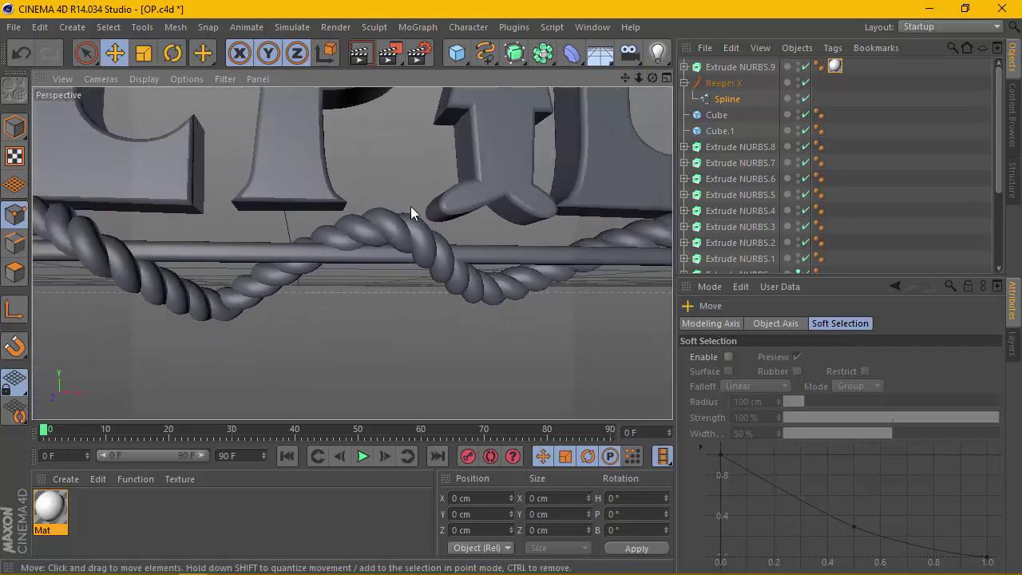
# Step: Return to the four-view layout and select the rope spline in the Front view
pyautogui.click(666, 78)
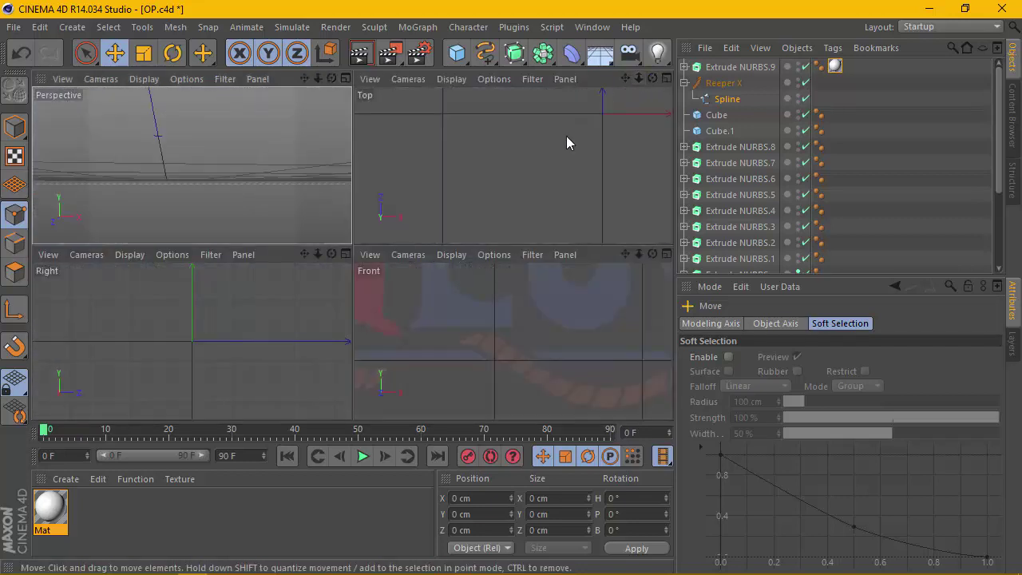
pyautogui.scroll(-3, 527, 345)
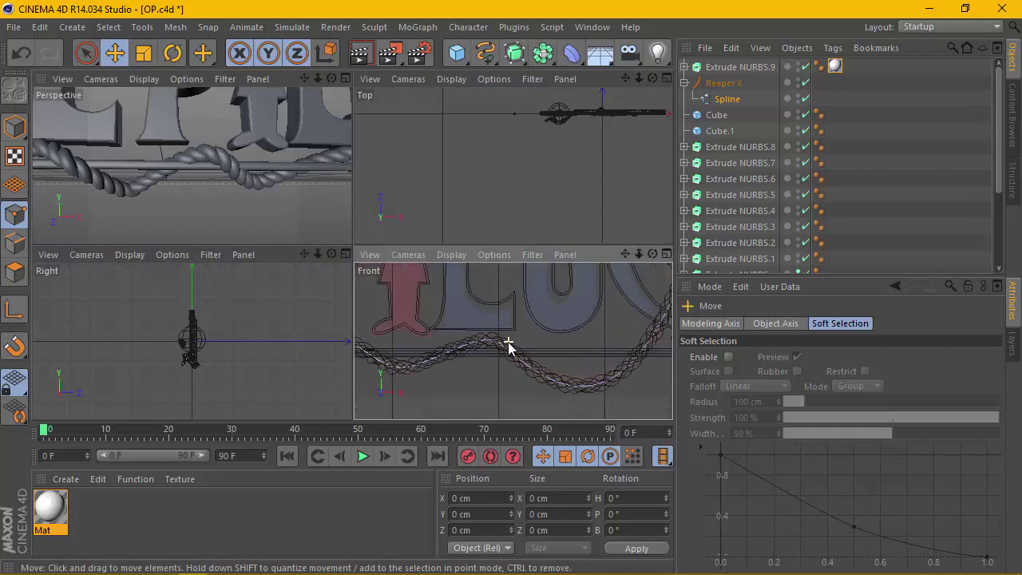
pyautogui.scroll(-3, 506, 342)
pyautogui.scroll(-2, 502, 344)
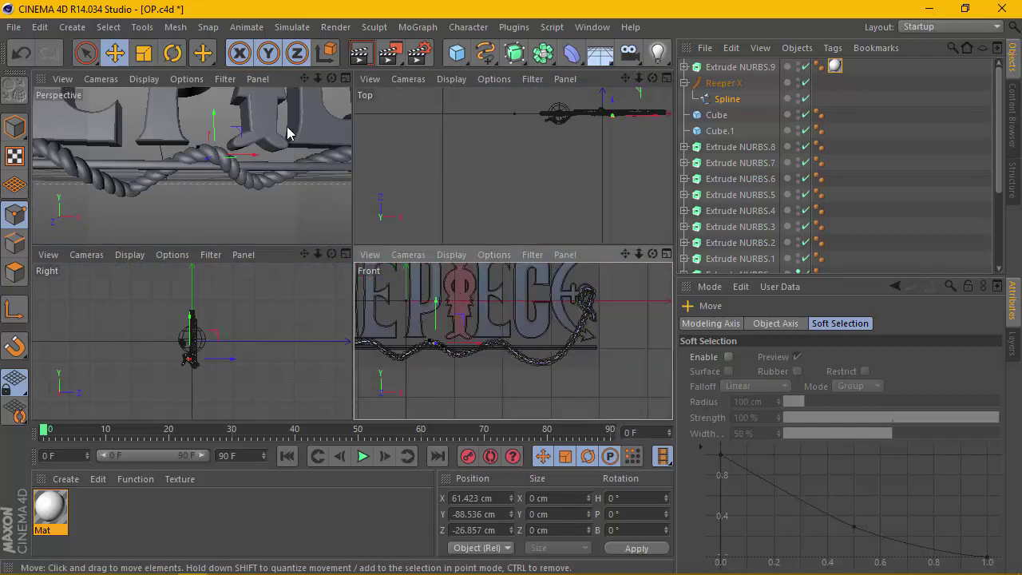
pyautogui.click(412, 351)
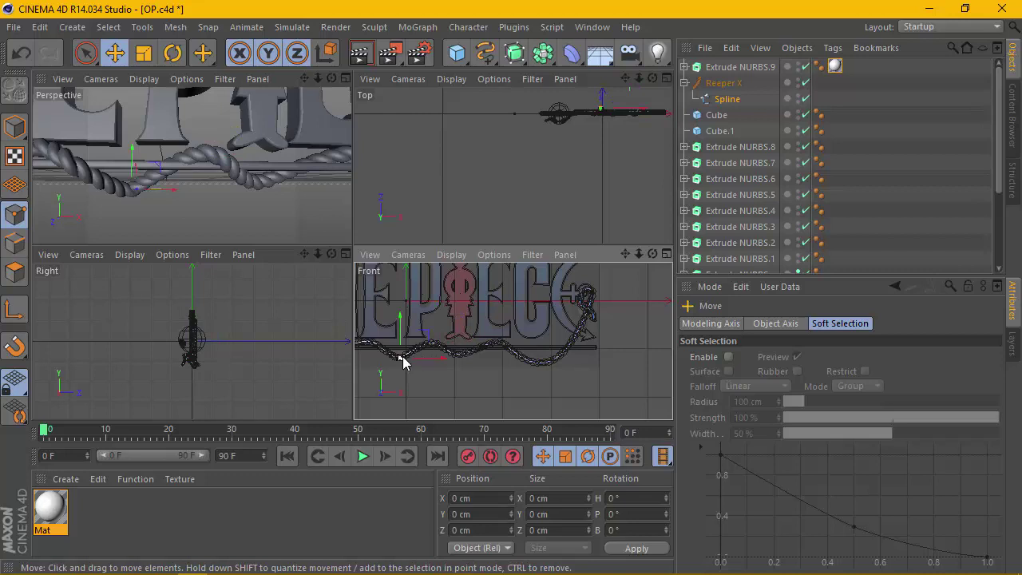
pyautogui.click(429, 351)
pyautogui.scroll(2, 416, 352)
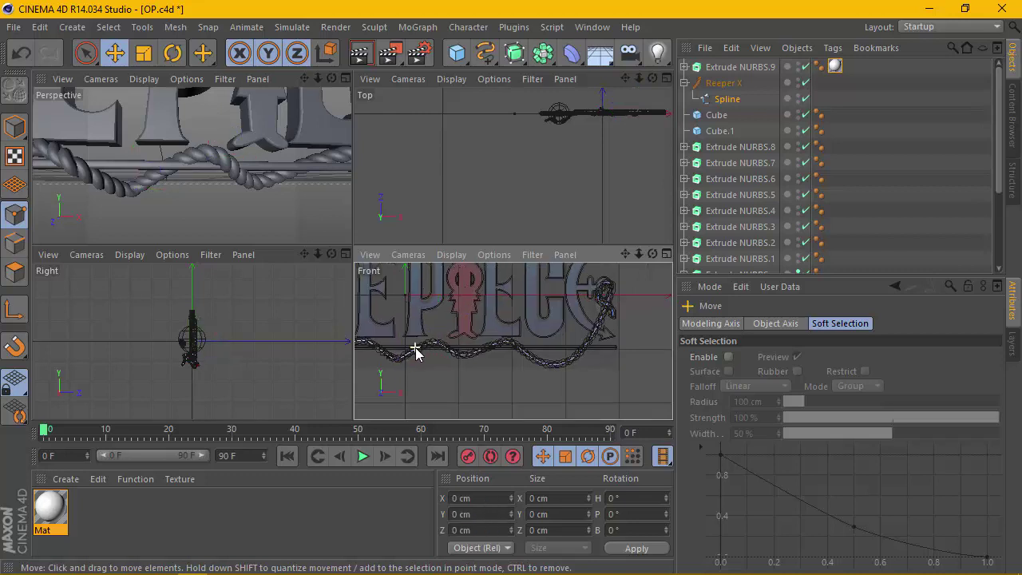
pyautogui.scroll(2, 421, 349)
pyautogui.scroll(1, 421, 349)
pyautogui.scroll(2, 418, 348)
pyautogui.scroll(1, 430, 352)
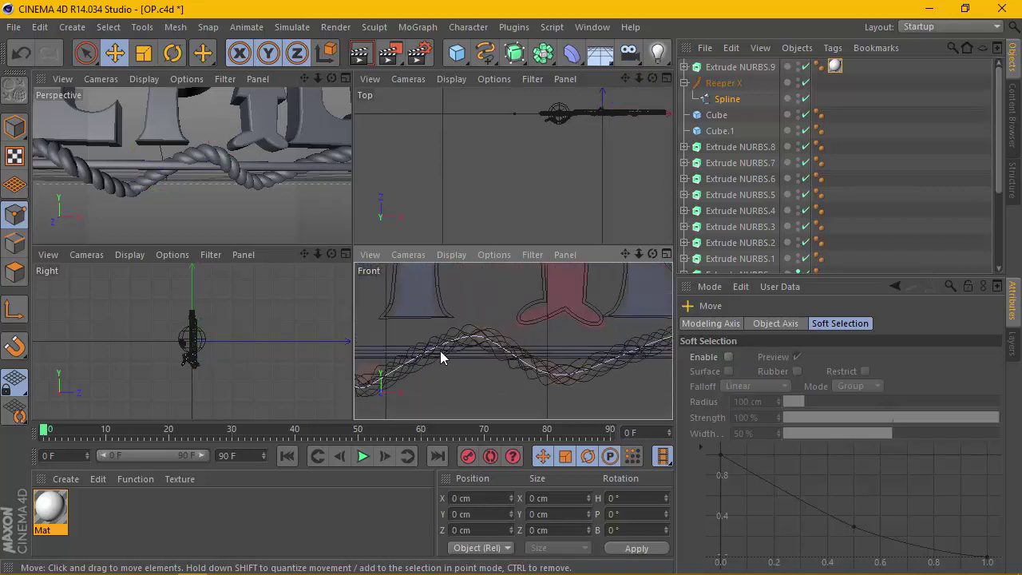
# Step: Add a new point to the rope spline near the bar with Create Point, then select it
pyautogui.rightClick(434, 348)
pyautogui.click(471, 352)
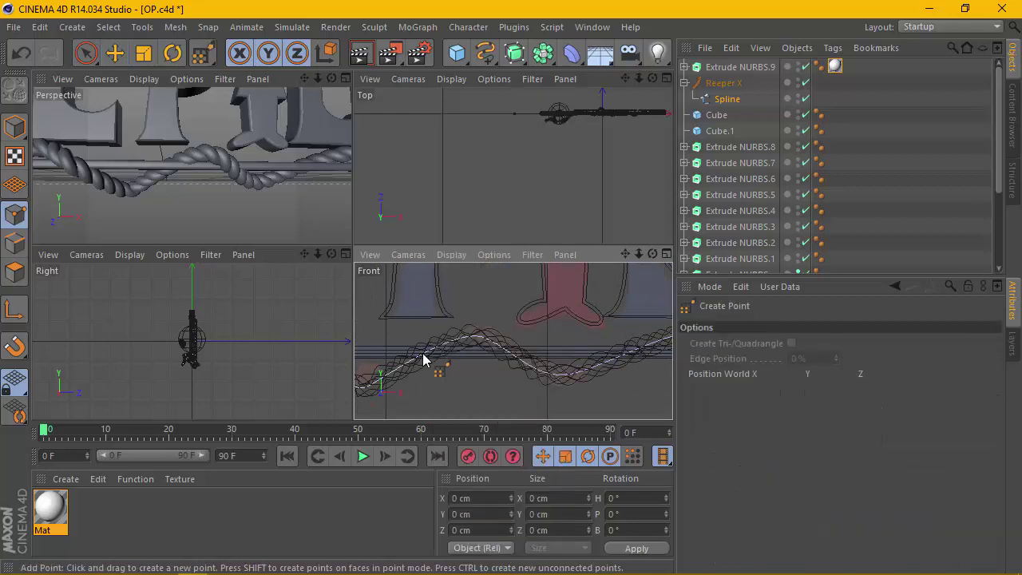
pyautogui.click(421, 353)
pyautogui.click(116, 56)
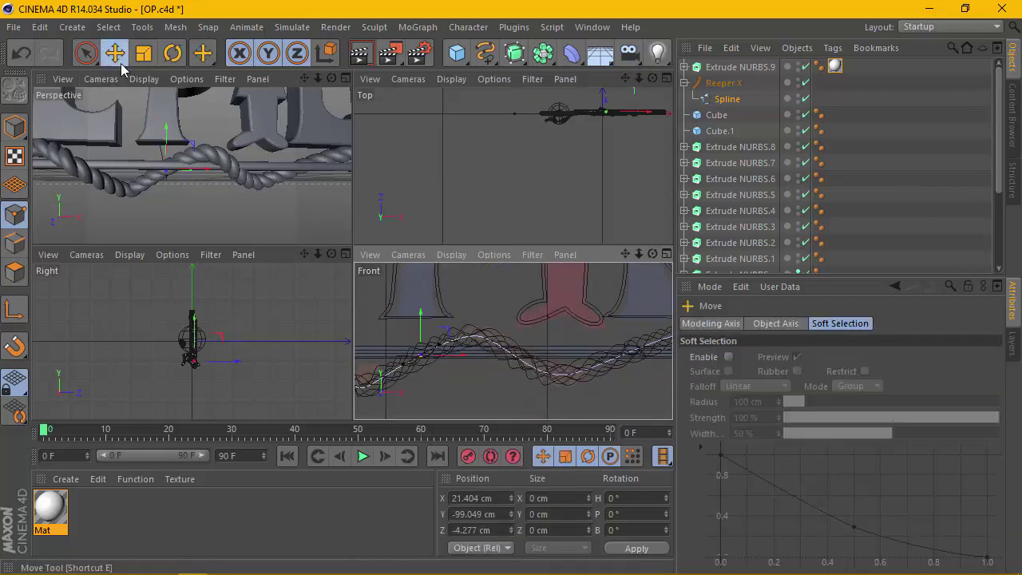
pyautogui.click(423, 363)
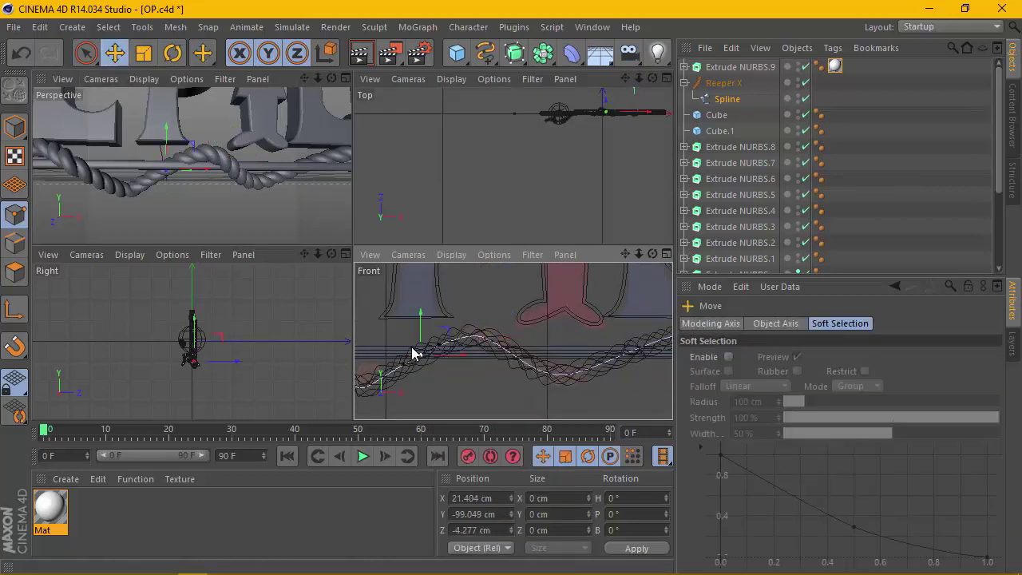
# Step: In a maximized Perspective view, push the new point forward to Z 0.73 cm, in front of the bar
pyautogui.moveTo(332, 77); pyautogui.dragTo(344, 79)
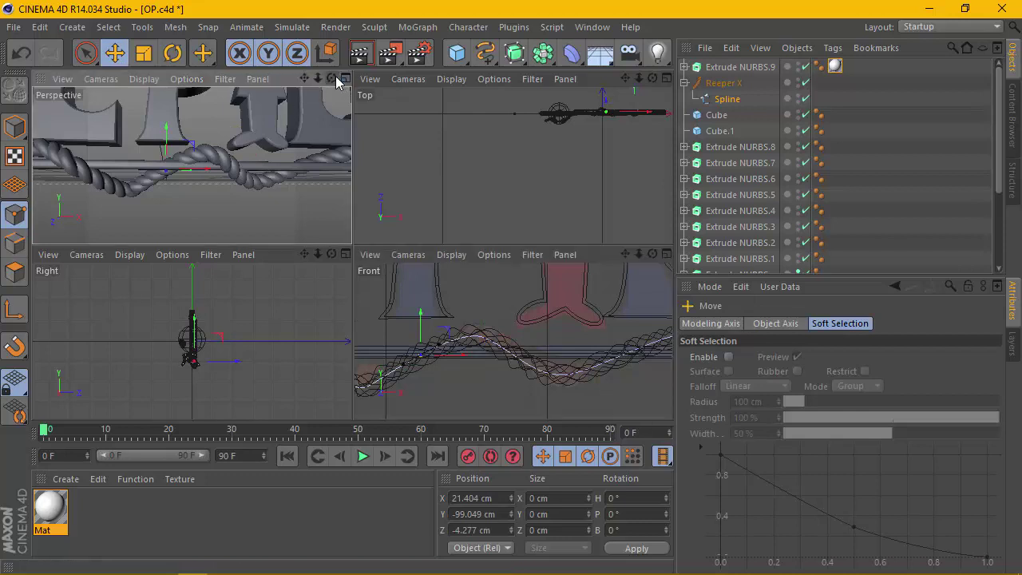
pyautogui.click(345, 79)
pyautogui.moveTo(653, 77); pyautogui.dragTo(628, 103)
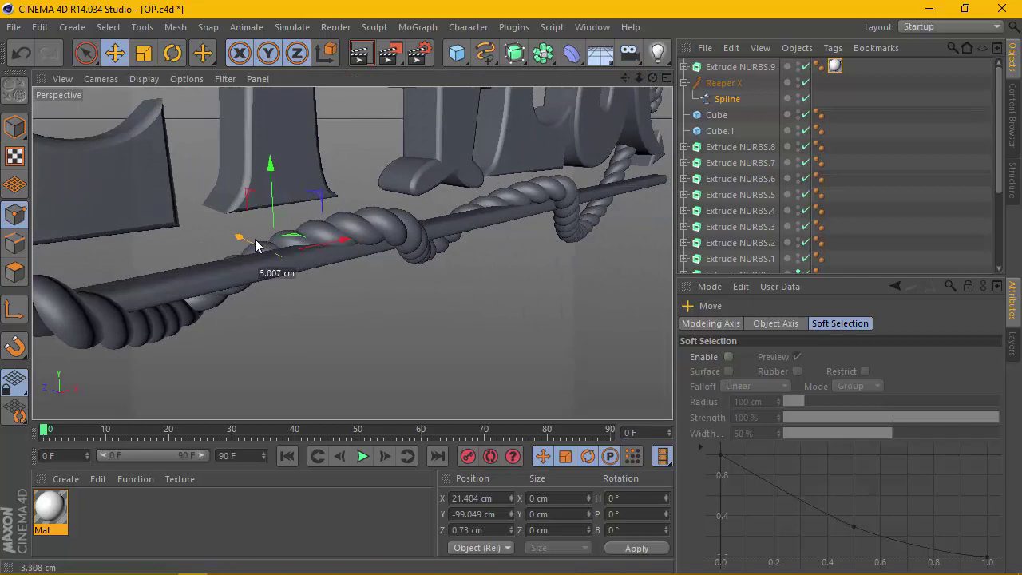
pyautogui.moveTo(259, 249); pyautogui.dragTo(256, 241)
pyautogui.moveTo(652, 77); pyautogui.dragTo(409, 205)
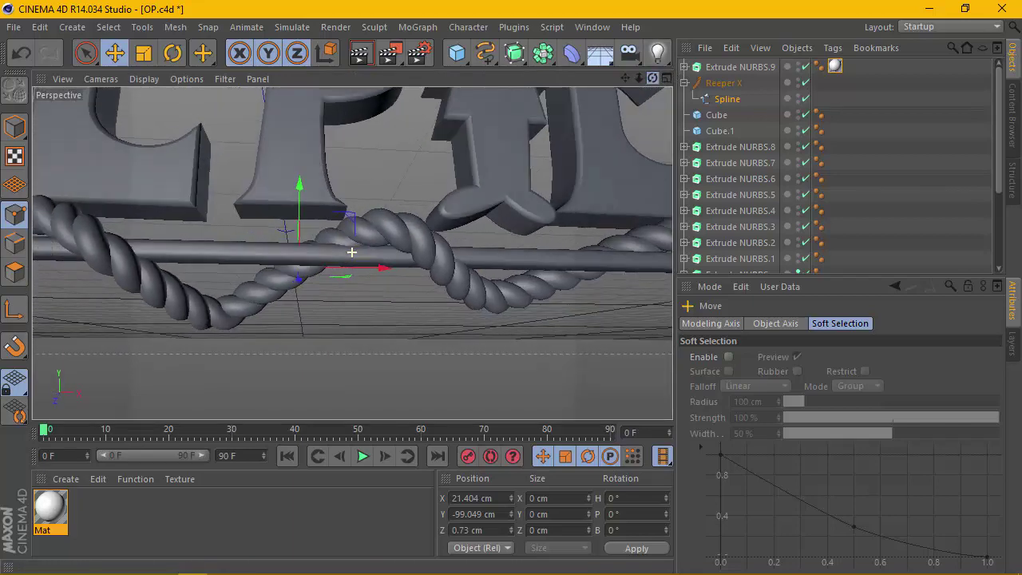
pyautogui.scroll(-5, 477, 191)
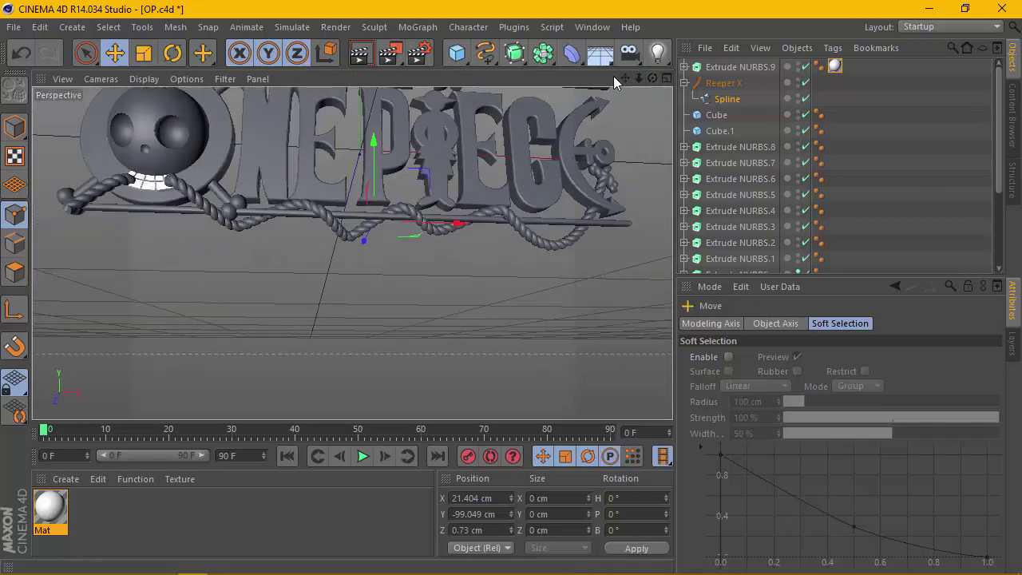
# Step: Try moving the rope along its depth axis, then undo the move
pyautogui.moveTo(625, 77)
pyautogui.mouseDown()
pyautogui.moveTo(351, 252)
pyautogui.moveTo(611, 318)
pyautogui.mouseUp()
pyautogui.moveTo(586, 361); pyautogui.dragTo(652, 325)
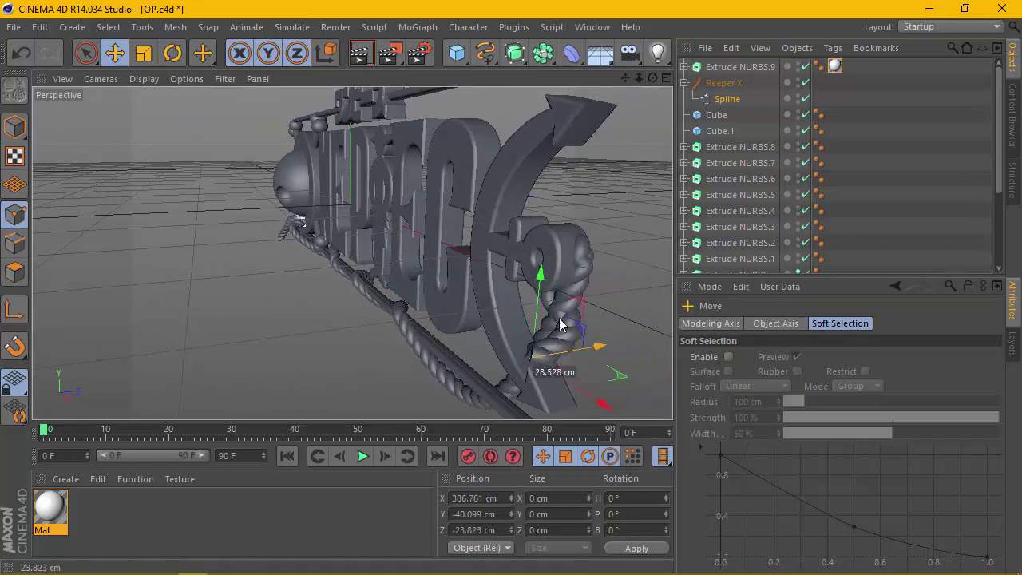
pyautogui.moveTo(652, 326); pyautogui.dragTo(606, 301)
pyautogui.hotkey('ctrl', 'z')
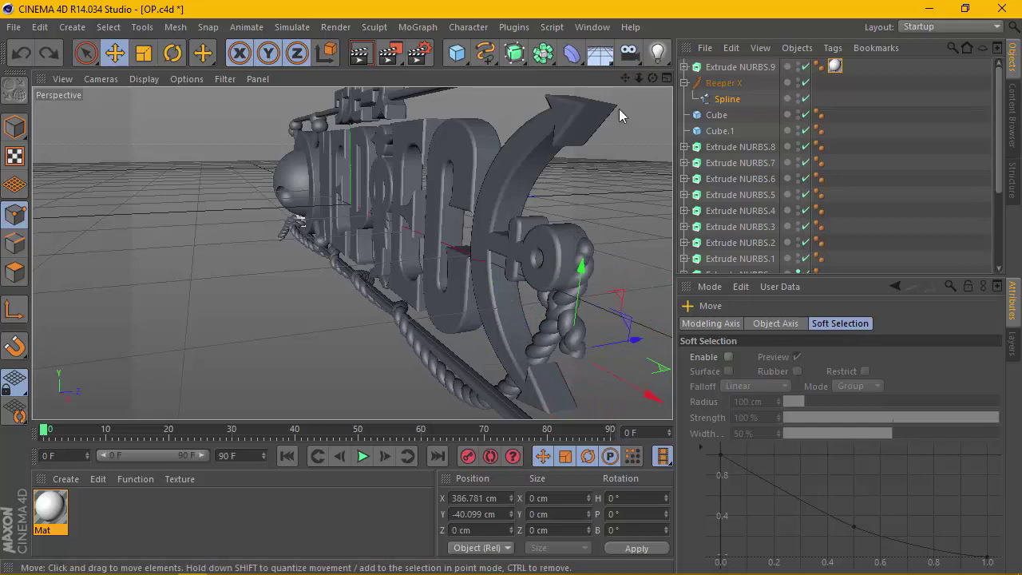
pyautogui.moveTo(652, 78); pyautogui.dragTo(352, 248)
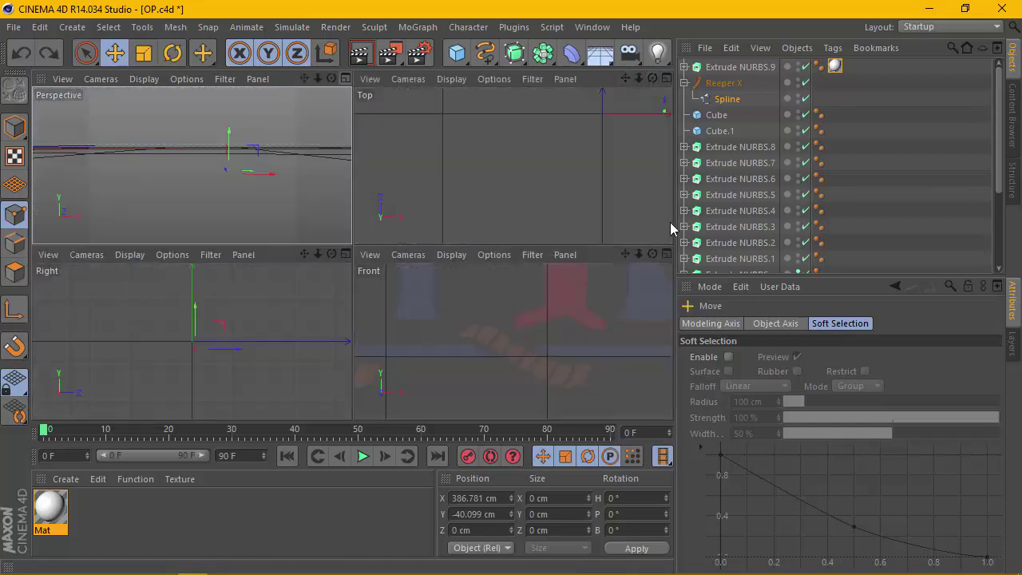
# Step: In the Front view, raise the rope up onto the anchor ring
pyautogui.click(666, 78)
pyautogui.click(411, 322)
pyautogui.moveTo(629, 256); pyautogui.dragTo(629, 256)
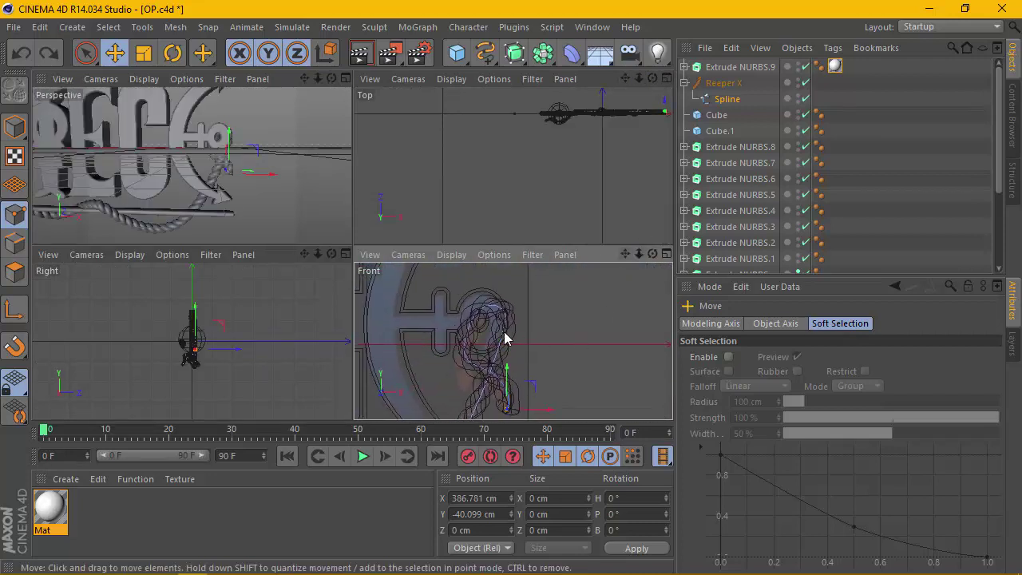
pyautogui.moveTo(502, 318); pyautogui.dragTo(539, 317)
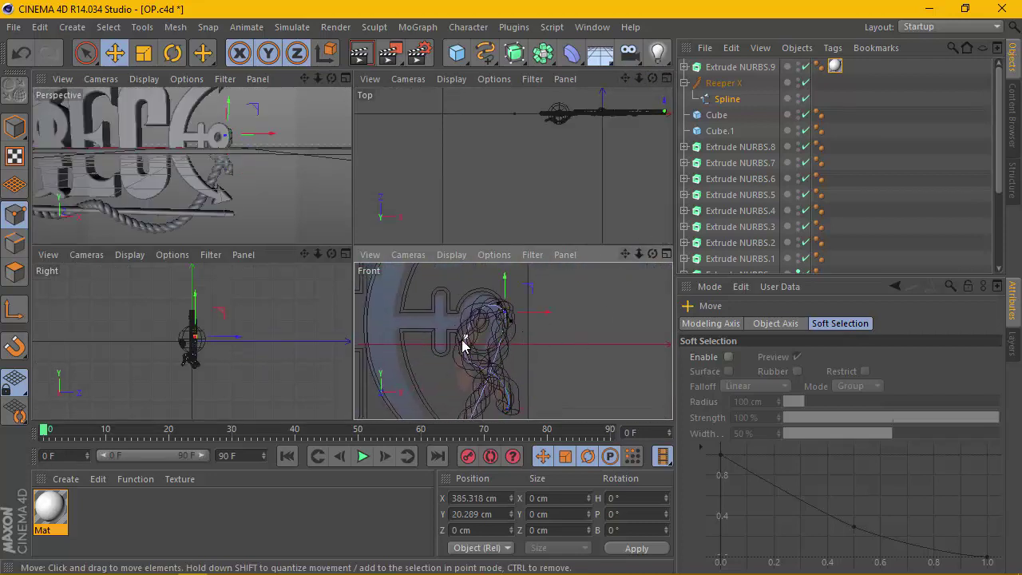
# Step: In Perspective, push the rope back to Z -35.957 cm and lower it slightly onto the ring
pyautogui.click(346, 78)
pyautogui.keyDown('alt'); pyautogui.moveTo(351, 252); pyautogui.dragTo(354, 250); pyautogui.keyUp('alt')
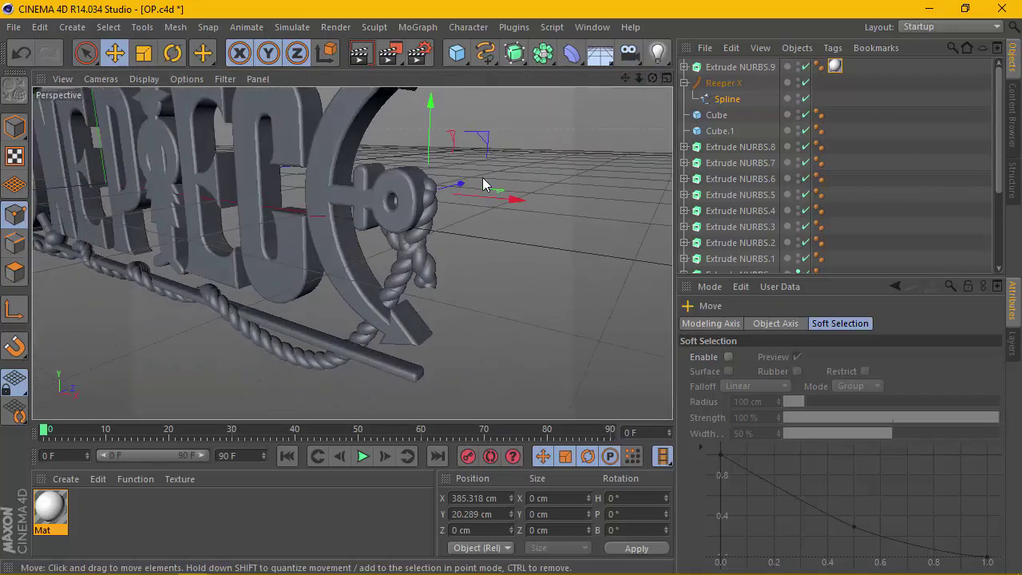
pyautogui.moveTo(468, 183); pyautogui.dragTo(412, 196)
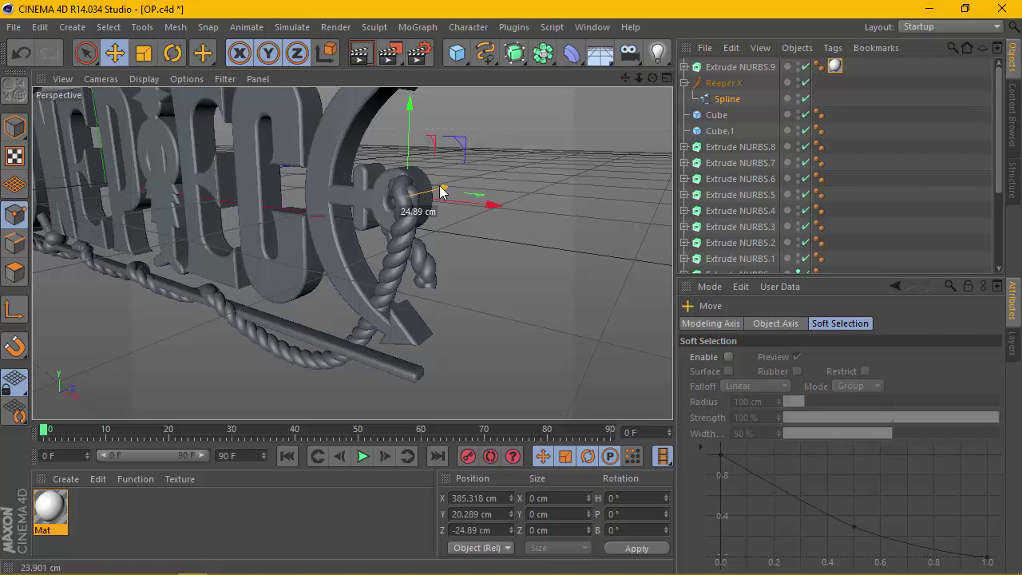
pyautogui.moveTo(652, 79)
pyautogui.mouseDown()
pyautogui.moveTo(351, 252)
pyautogui.moveTo(575, 87)
pyautogui.mouseUp()
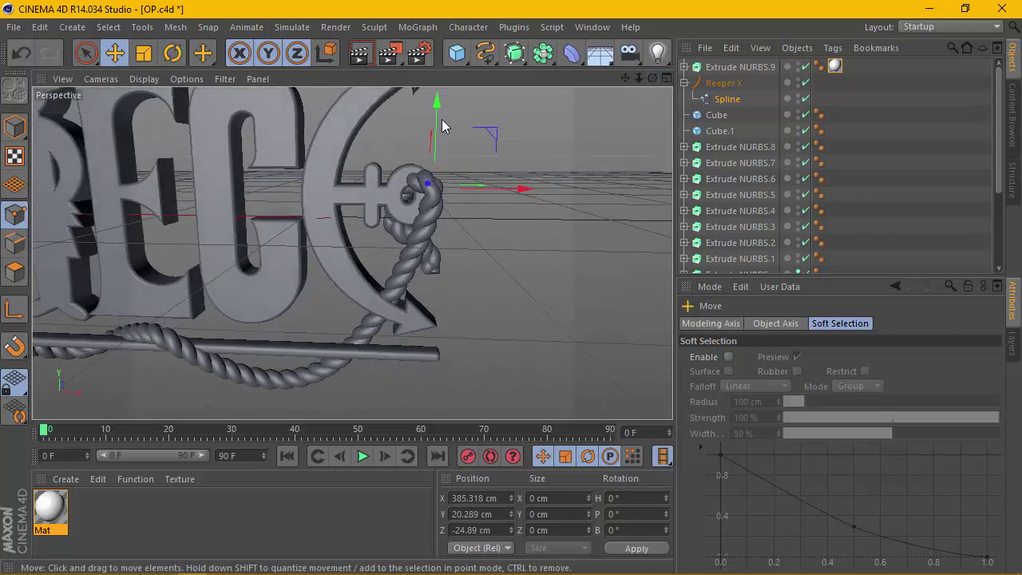
pyautogui.moveTo(439, 127); pyautogui.dragTo(437, 146)
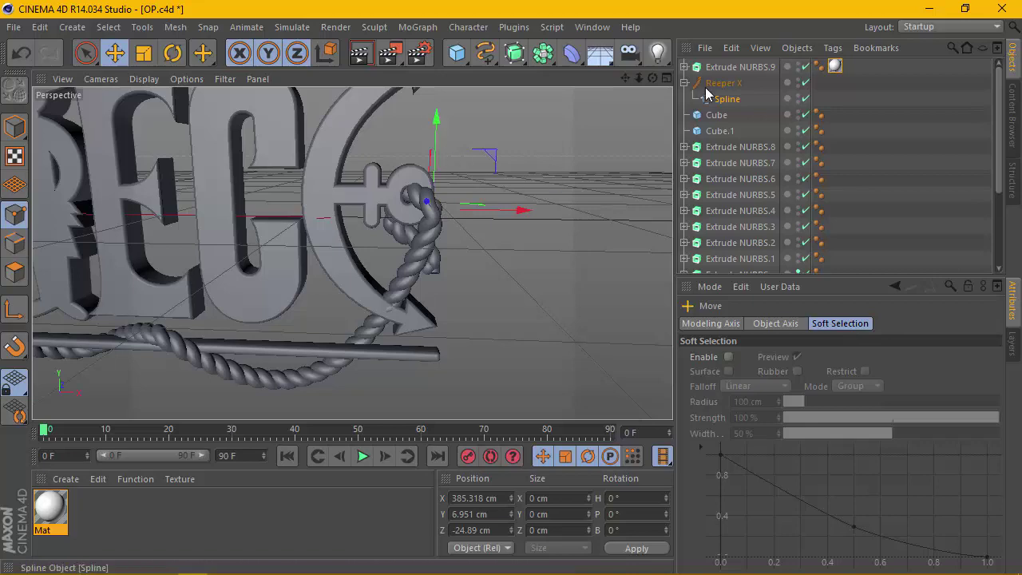
pyautogui.moveTo(651, 84)
pyautogui.mouseDown()
pyautogui.moveTo(351, 253)
pyautogui.moveTo(418, 267)
pyautogui.moveTo(355, 289)
pyautogui.mouseUp()
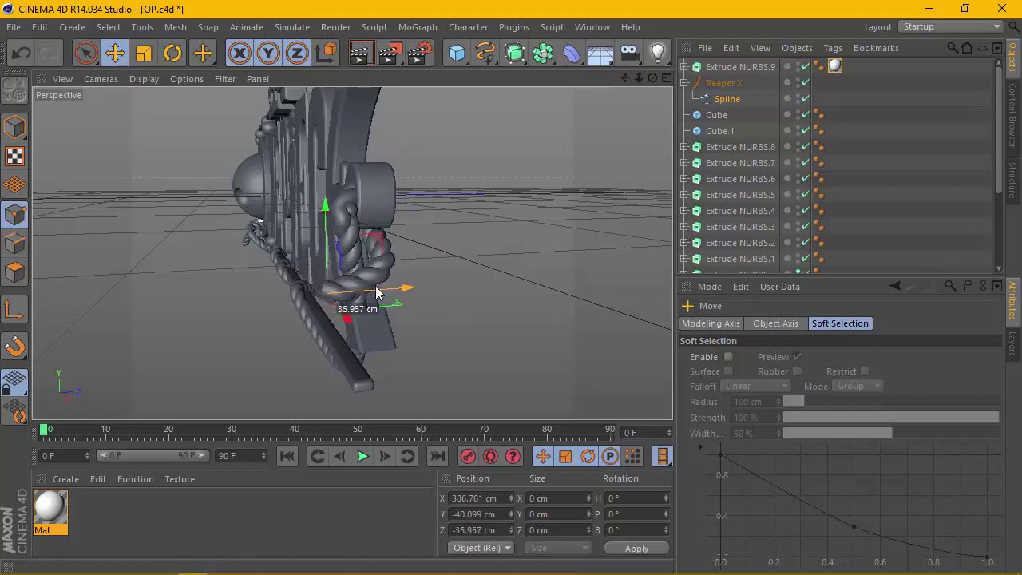
pyautogui.moveTo(653, 77)
pyautogui.mouseDown()
pyautogui.moveTo(351, 252)
pyautogui.moveTo(648, 108)
pyautogui.moveTo(279, 223)
pyautogui.mouseUp()
pyautogui.moveTo(639, 78); pyautogui.dragTo(246, 251)
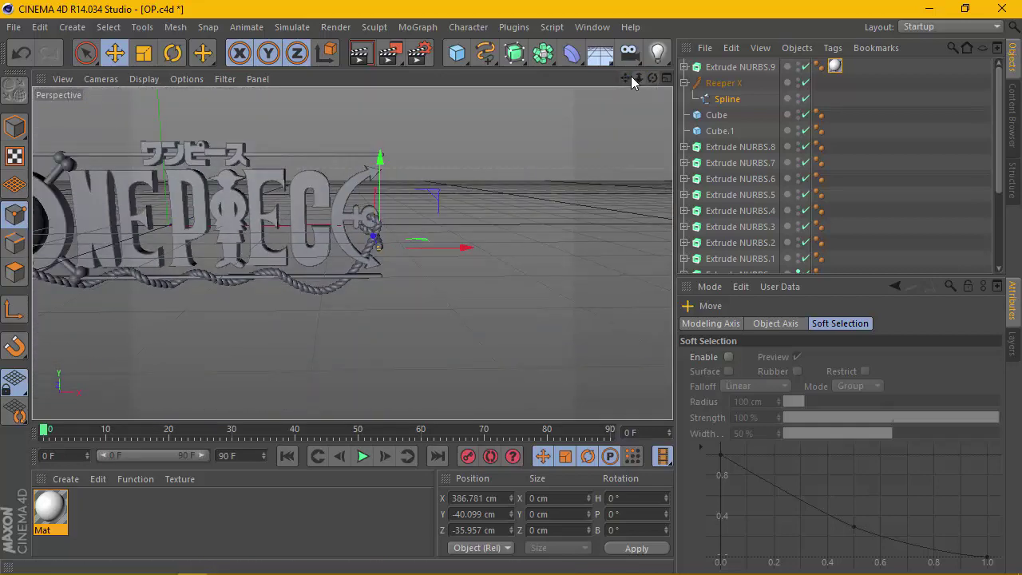
pyautogui.moveTo(631, 76)
pyautogui.mouseDown()
pyautogui.moveTo(642, 87)
pyautogui.moveTo(351, 252)
pyautogui.moveTo(415, 208)
pyautogui.mouseUp()
pyautogui.scroll(2, 452, 182)
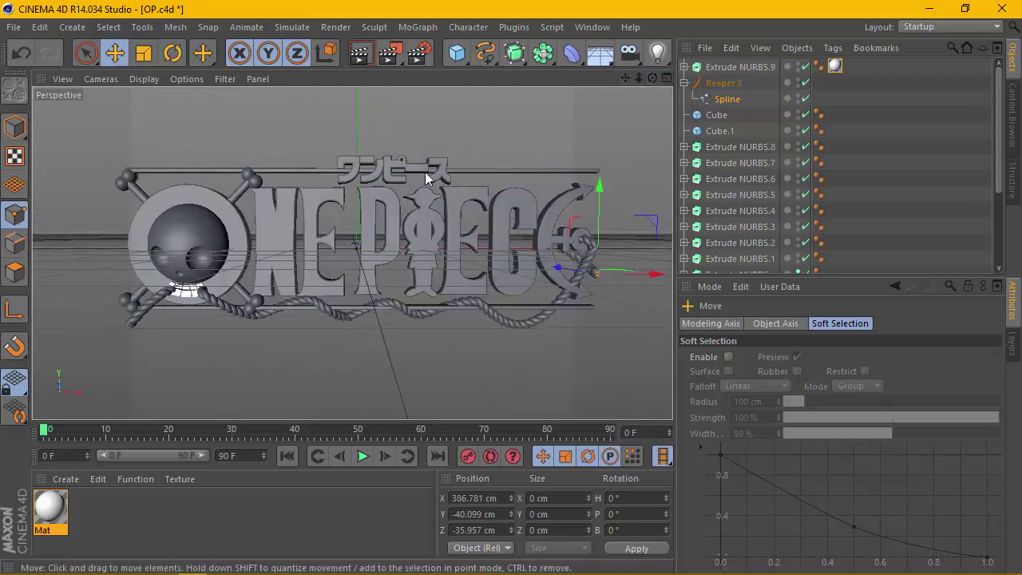
# Step: Render a preview of the logo and inspect the rope knot from the side
pyautogui.click(360, 53)
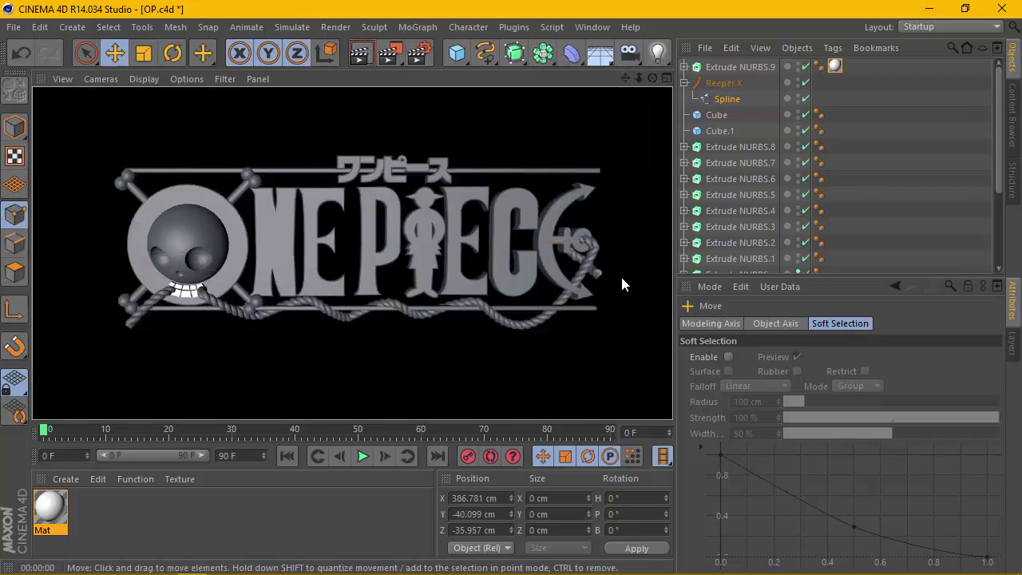
pyautogui.scroll(3, 620, 276)
pyautogui.scroll(2, 611, 268)
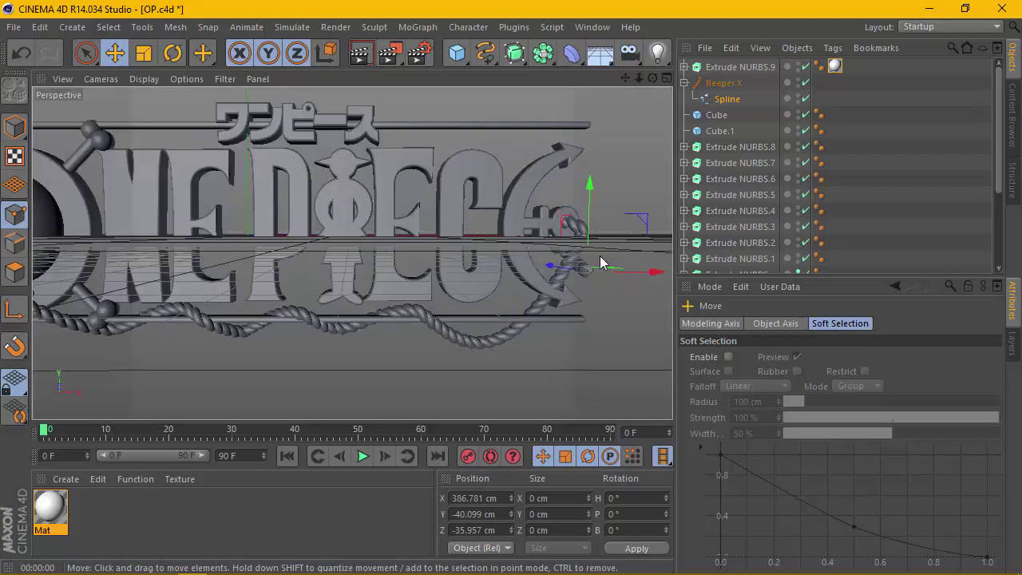
pyautogui.scroll(2, 597, 240)
pyautogui.scroll(2, 607, 199)
pyautogui.moveTo(653, 78); pyautogui.dragTo(353, 246)
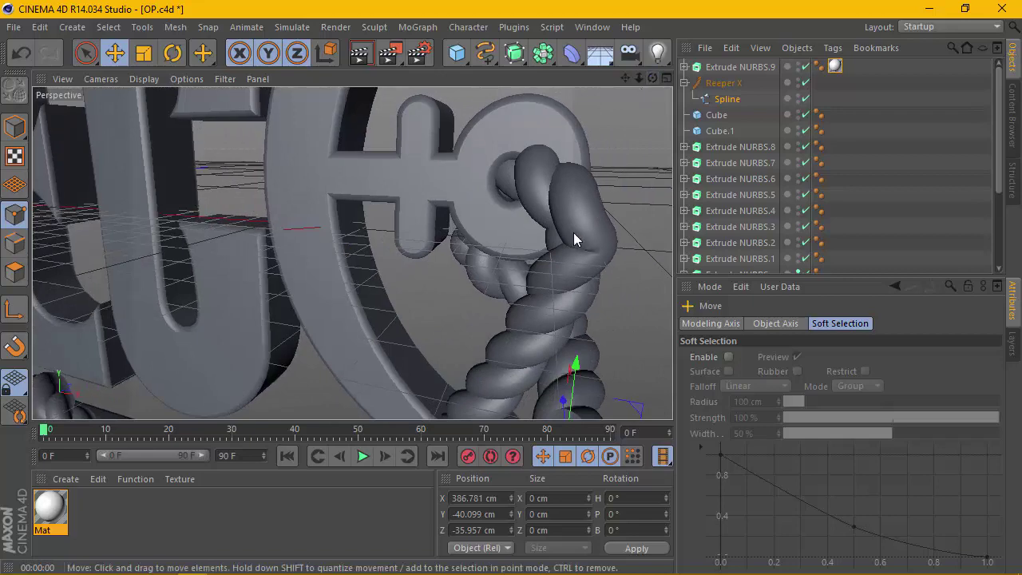
pyautogui.scroll(-5, 557, 268)
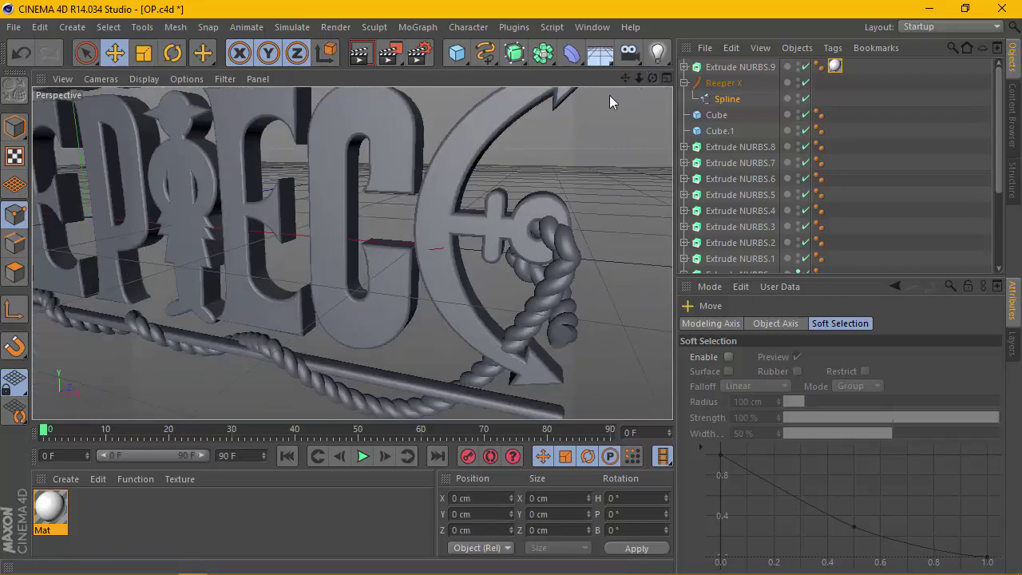
# Step: Nudge the rope on the anchor ring to X 381.205, Z -22.263 cm
pyautogui.click(666, 78)
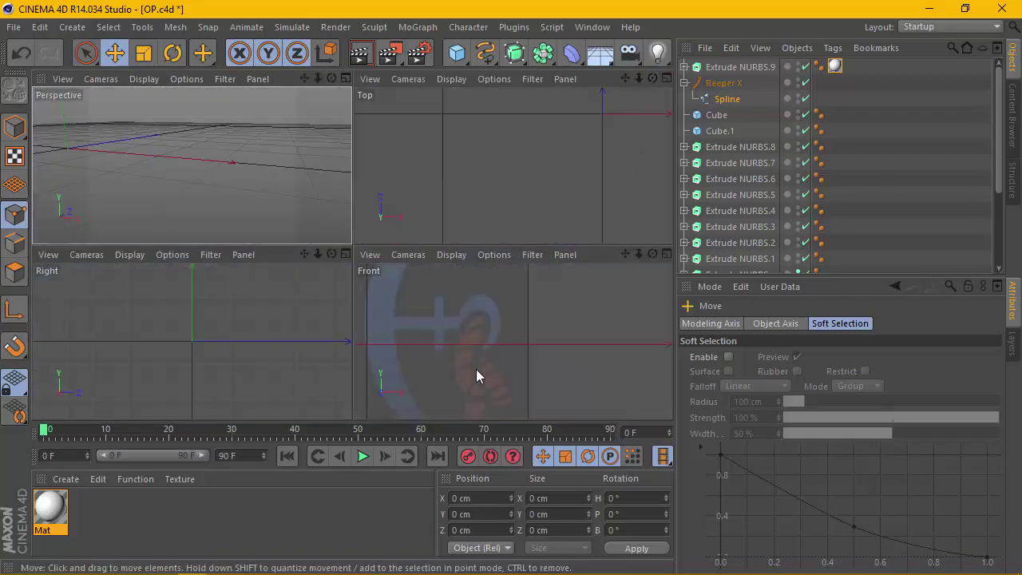
pyautogui.click(489, 339)
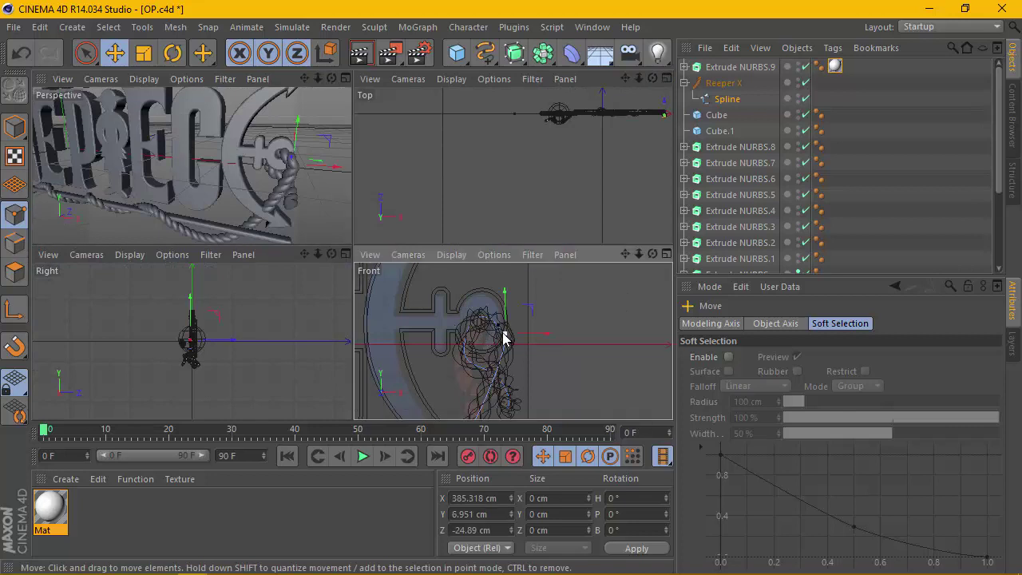
pyautogui.click(345, 79)
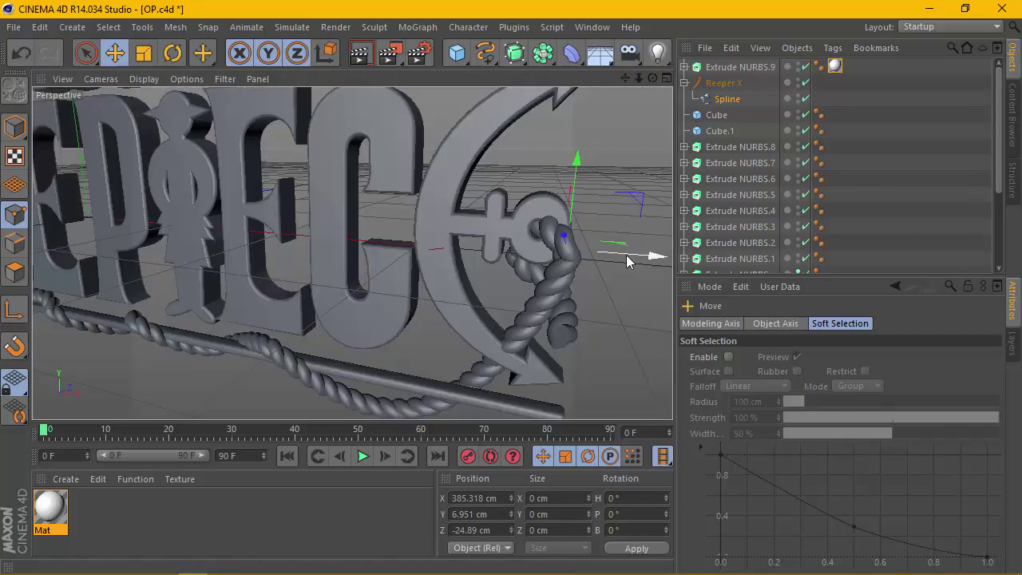
pyautogui.moveTo(636, 257); pyautogui.dragTo(623, 257)
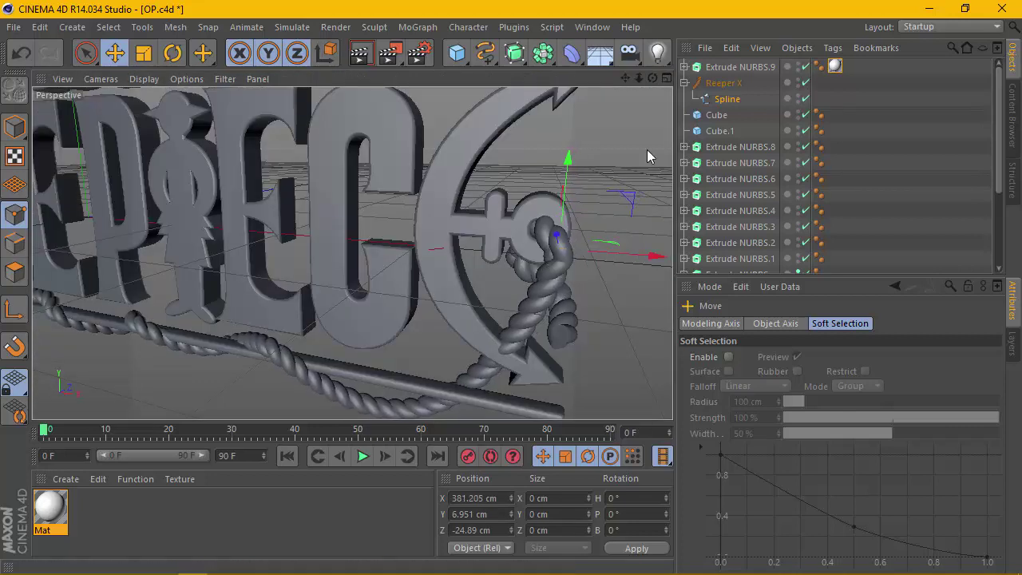
pyautogui.moveTo(652, 78); pyautogui.dragTo(652, 78)
pyautogui.moveTo(481, 270); pyautogui.dragTo(483, 273)
pyautogui.moveTo(652, 78); pyautogui.dragTo(559, 139)
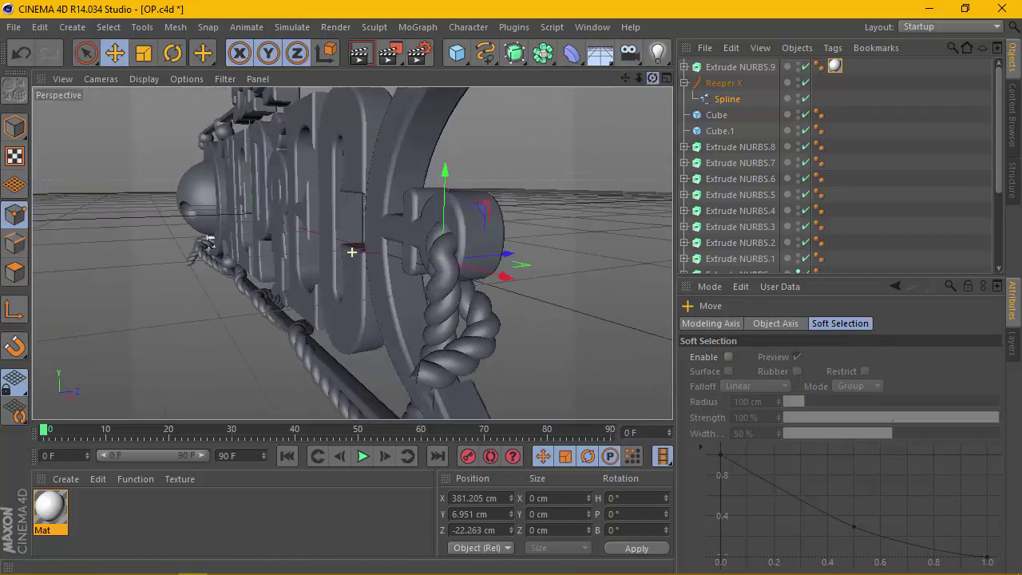
# Step: Frame the whole logo facing front and render it again on black
pyautogui.hotkey('ctrl', 'shift', 'z')
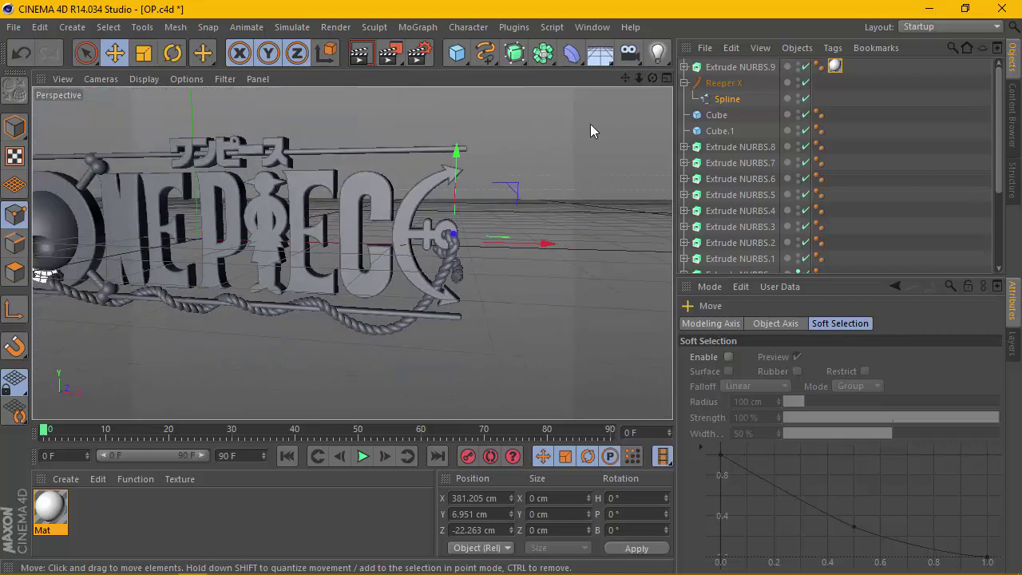
pyautogui.moveTo(625, 78)
pyautogui.mouseDown()
pyautogui.moveTo(638, 77)
pyautogui.moveTo(359, 38)
pyautogui.mouseUp()
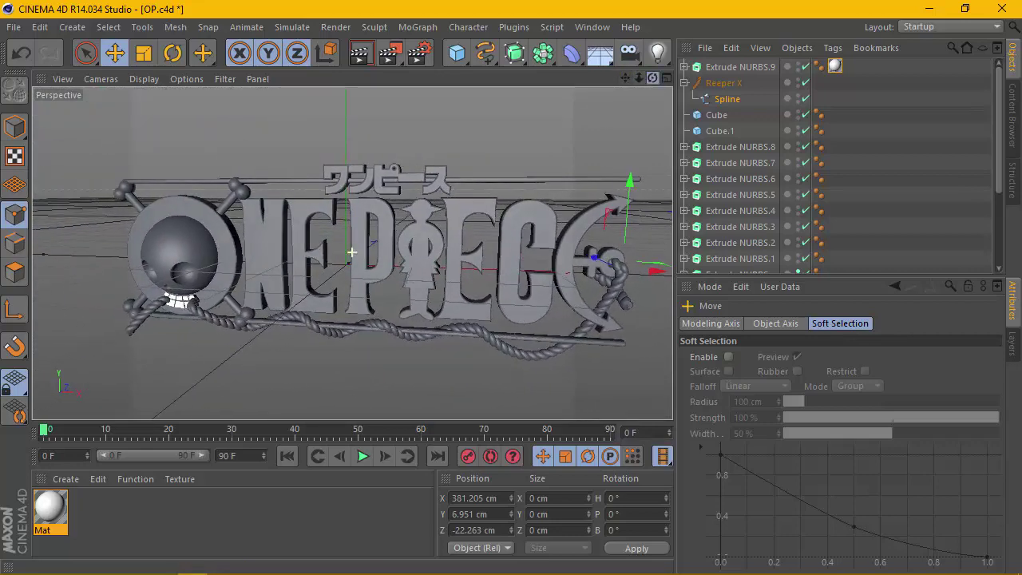
pyautogui.click(360, 53)
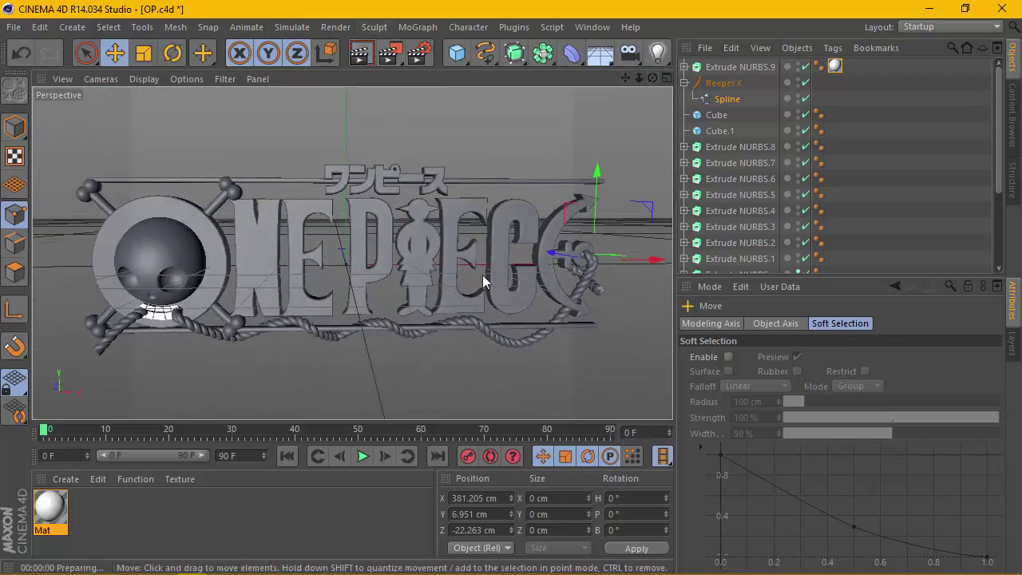
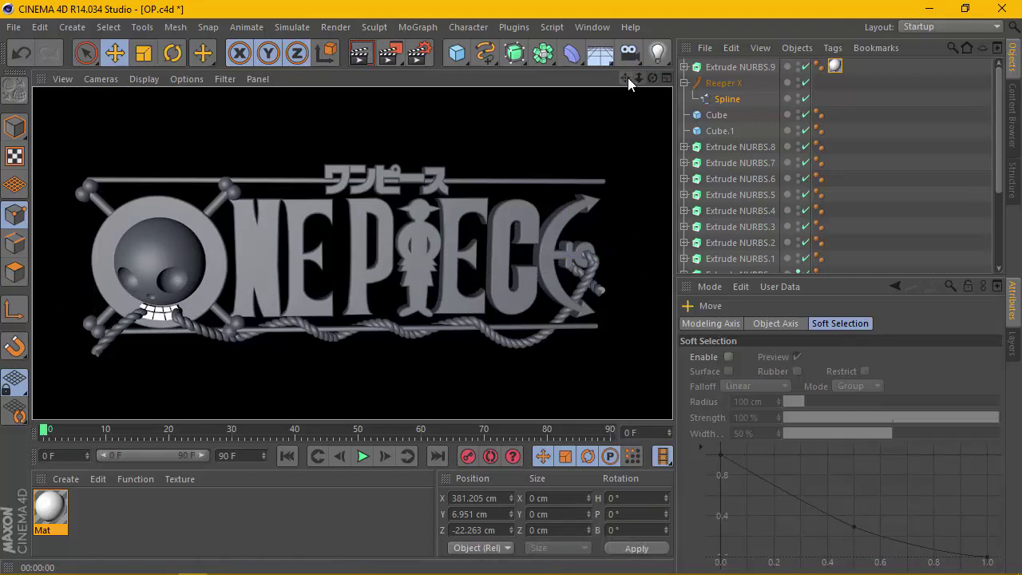
# Step: Raise the rope's end point beside the skull's teeth so the rope tucks under them
pyautogui.moveTo(627, 78); pyautogui.dragTo(317, 292)
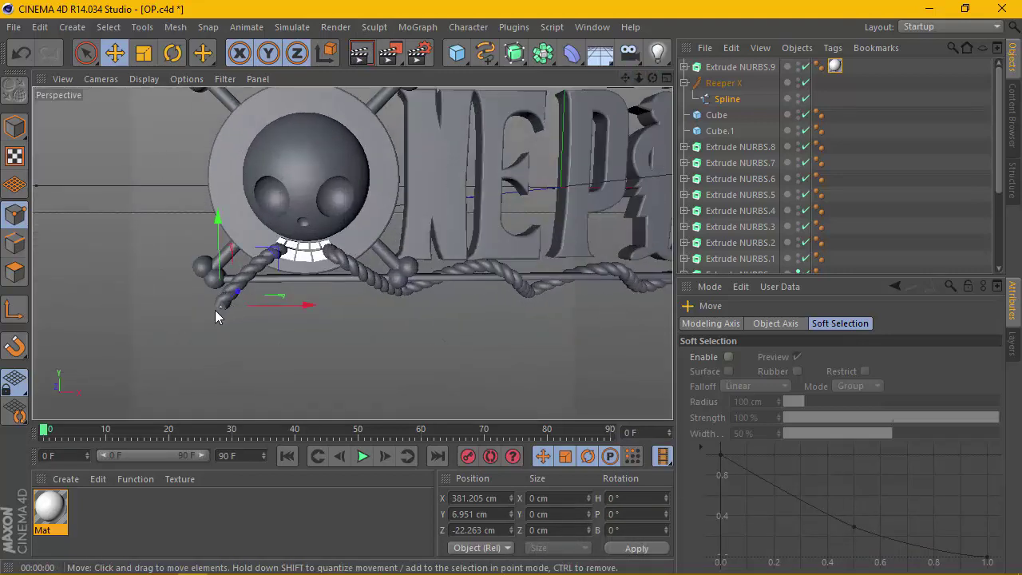
pyautogui.moveTo(224, 258)
pyautogui.mouseDown()
pyautogui.moveTo(223, 249)
pyautogui.moveTo(223, 261)
pyautogui.mouseUp()
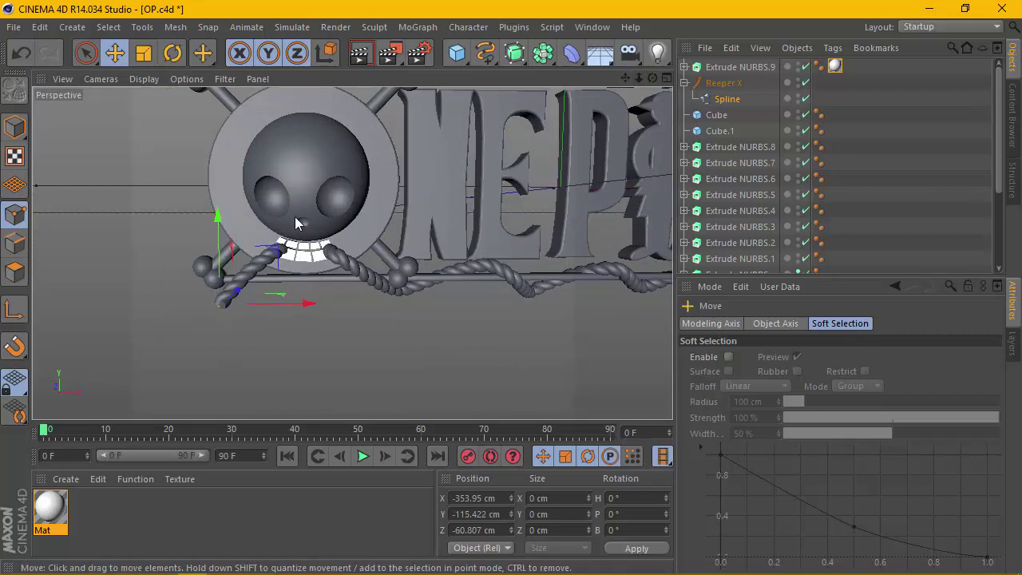
pyautogui.scroll(3, 296, 222)
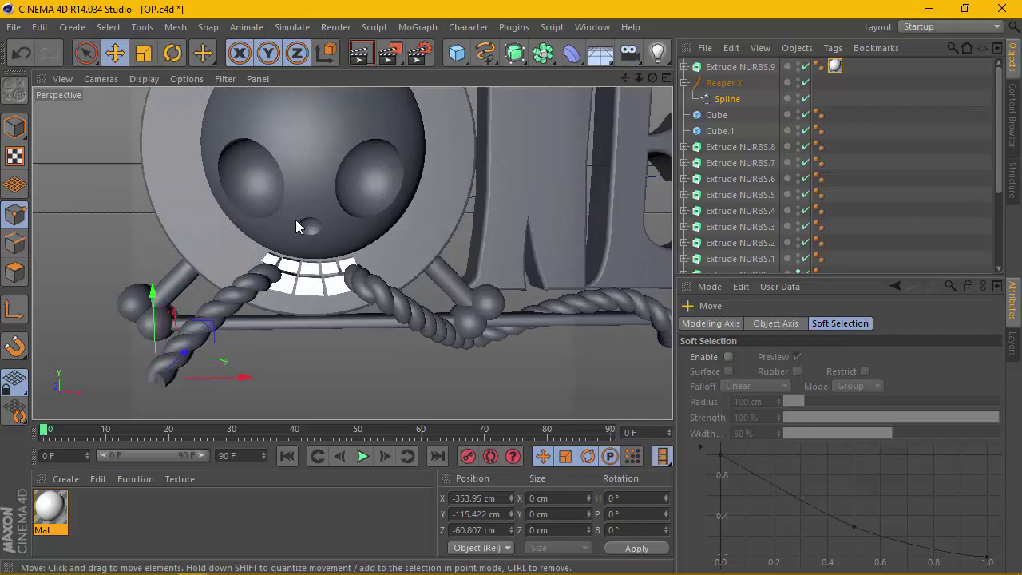
pyautogui.scroll(-2, 291, 232)
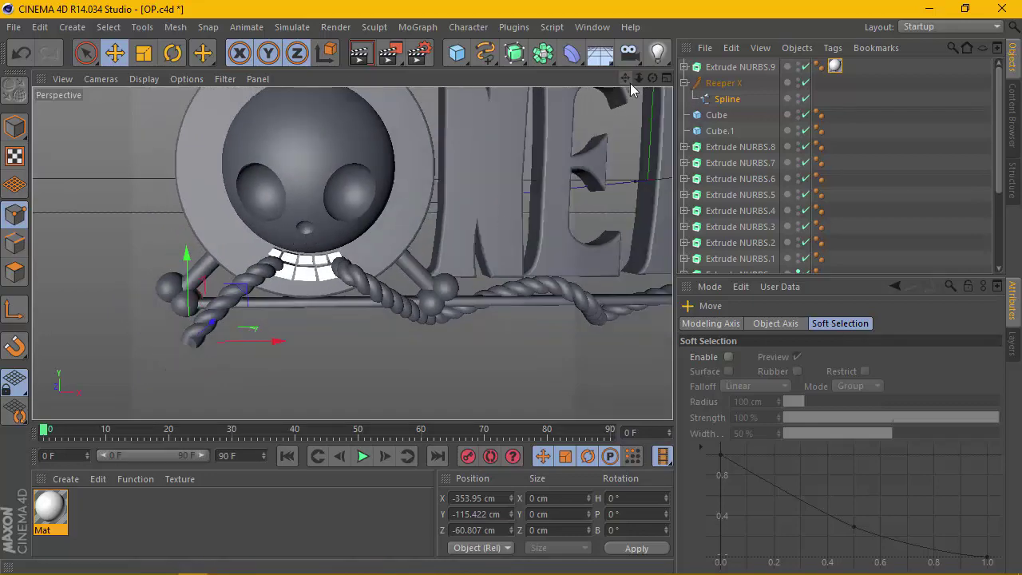
# Step: Pan and zoom out to view the whole ONE PIECE logo from a lower angle
pyautogui.moveTo(626, 77); pyautogui.dragTo(447, 128)
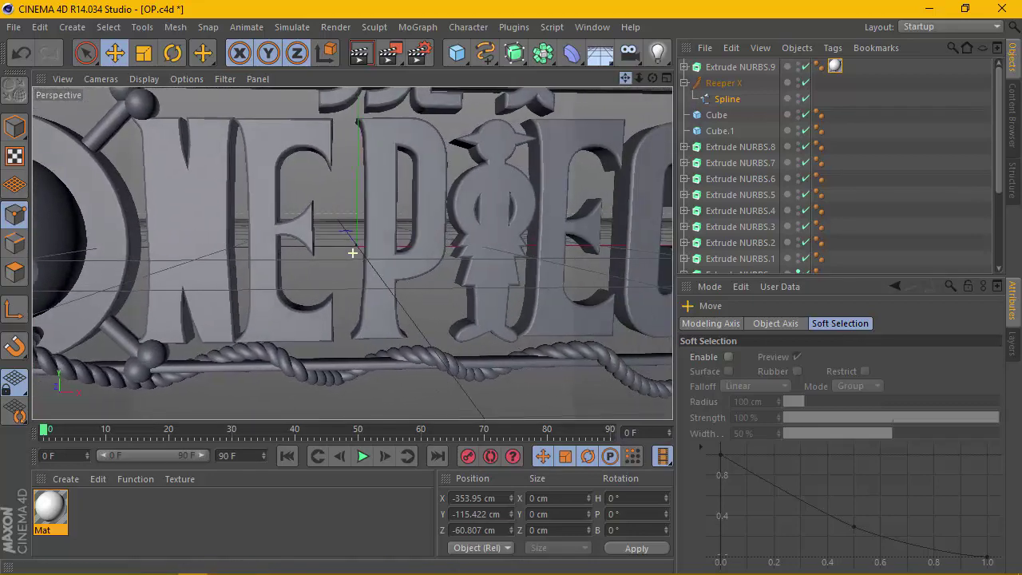
pyautogui.moveTo(638, 77); pyautogui.dragTo(561, 124)
pyautogui.moveTo(629, 77); pyautogui.dragTo(551, 80)
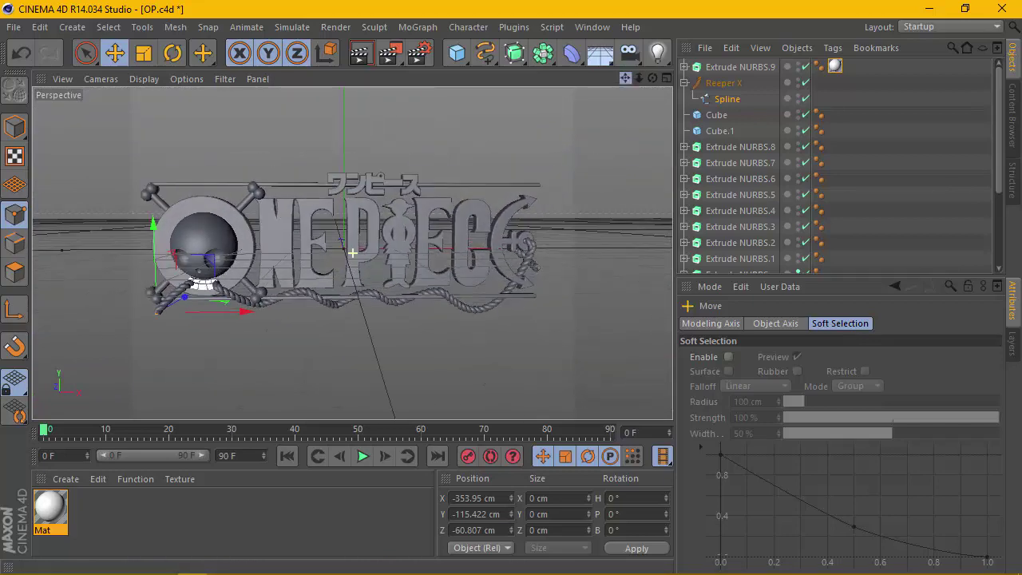
pyautogui.moveTo(653, 77); pyautogui.dragTo(630, 112)
pyautogui.scroll(2, 297, 279)
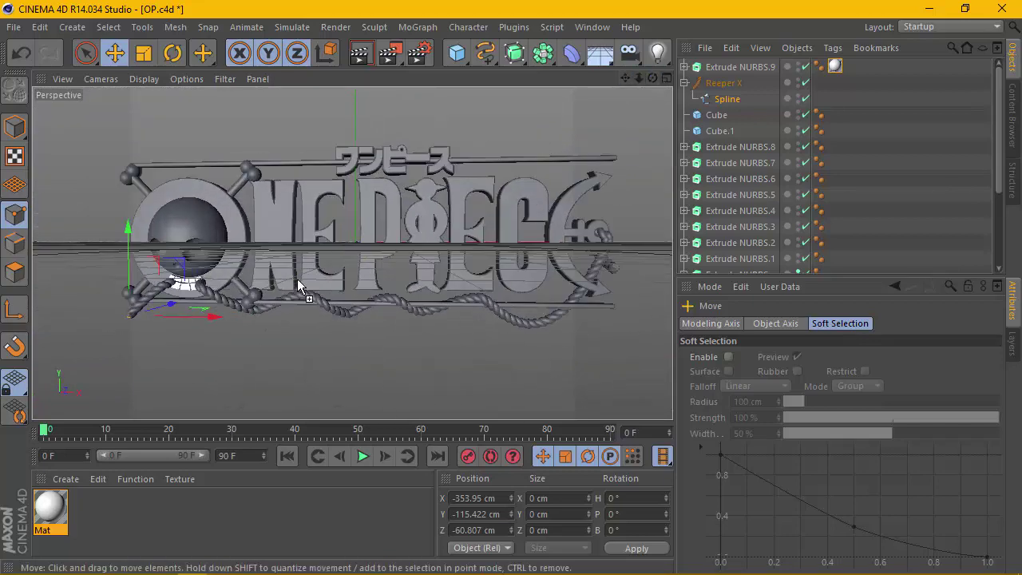
pyautogui.scroll(3, 319, 315)
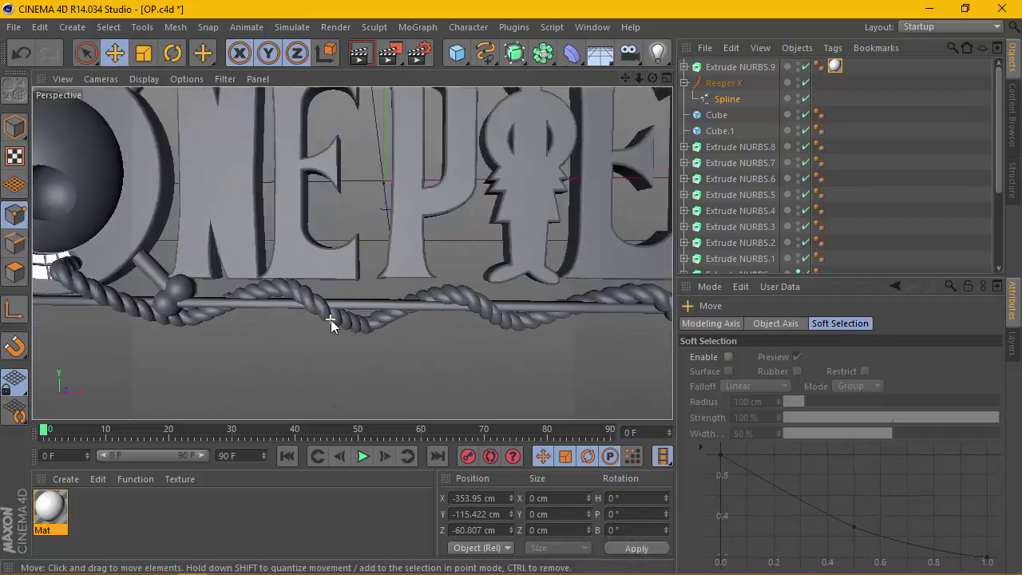
pyautogui.scroll(2, 343, 323)
pyautogui.scroll(2, 360, 323)
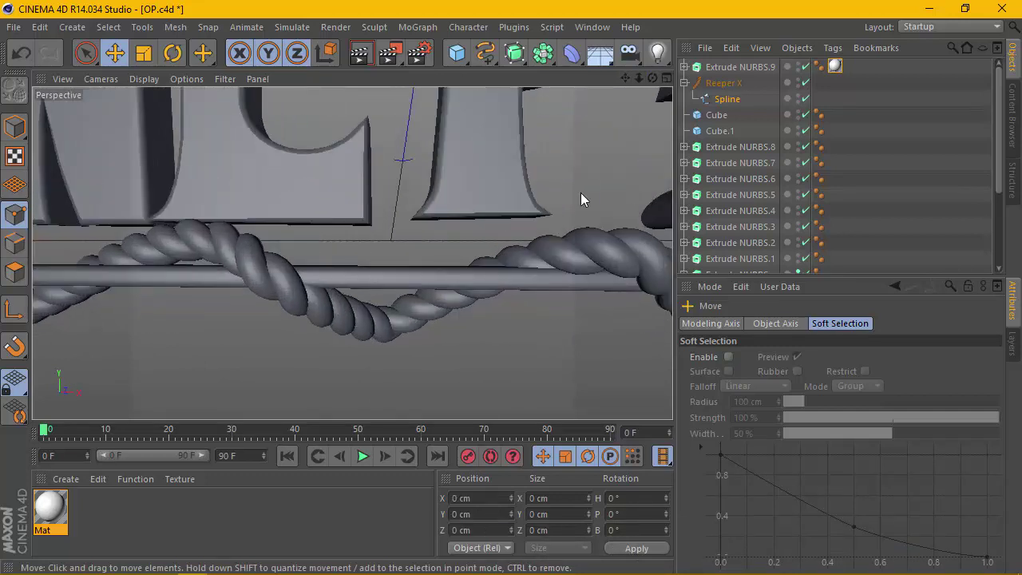
# Step: Select the rope spline and switch to Create Point mode
pyautogui.click(723, 99)
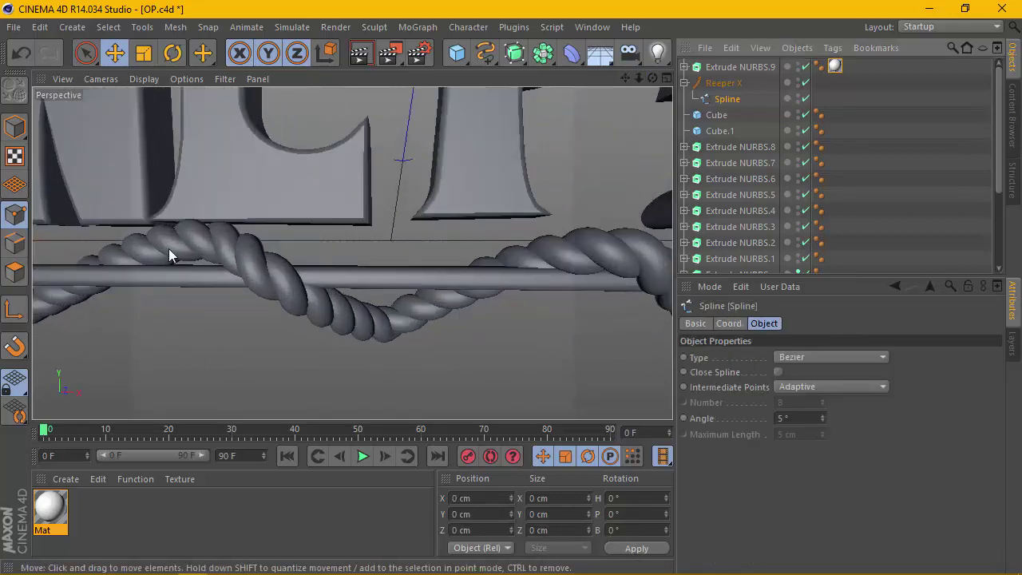
pyautogui.rightClick(341, 321)
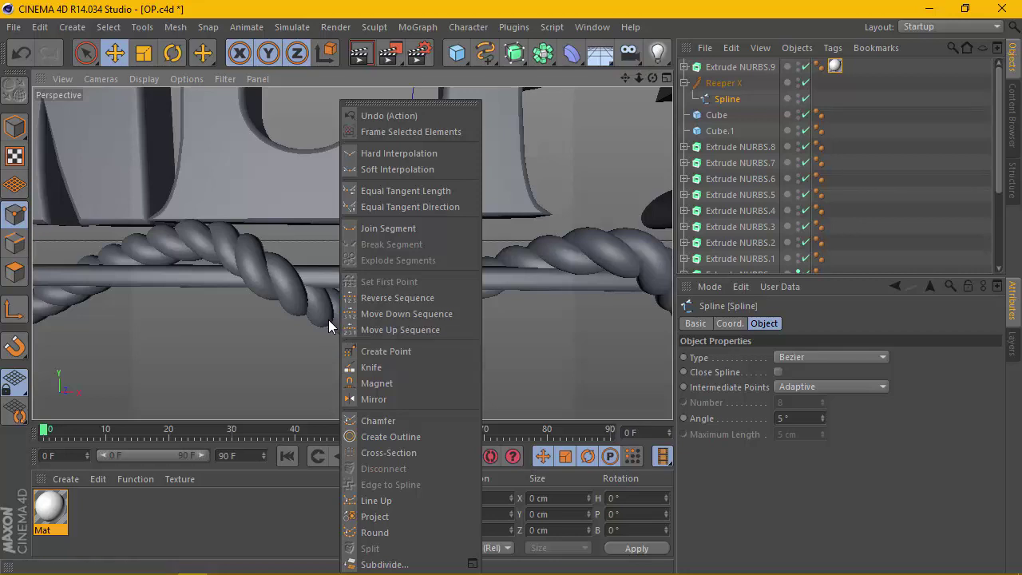
pyautogui.click(373, 352)
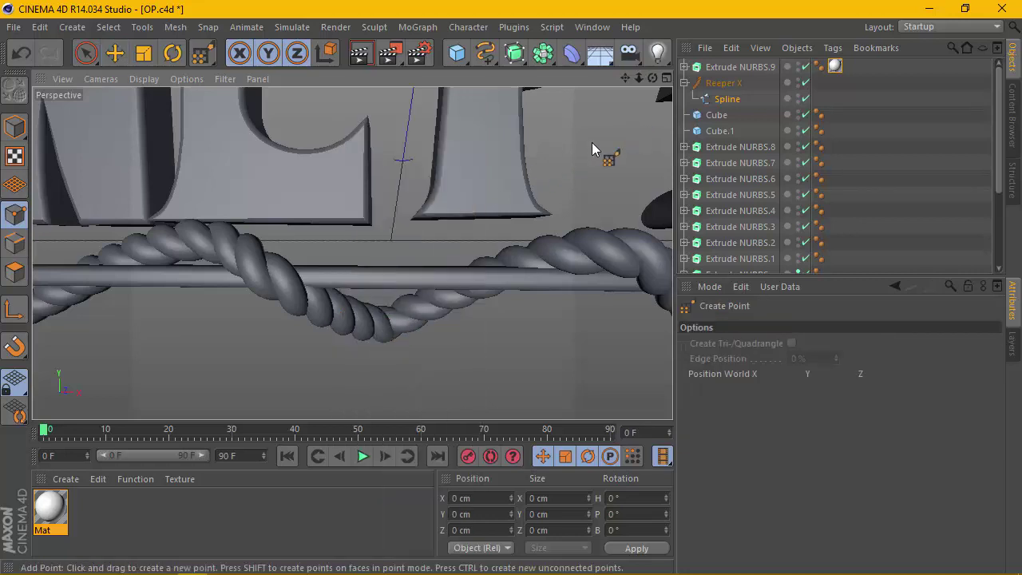
pyautogui.scroll(-3, 303, 305)
pyautogui.scroll(-3, 302, 305)
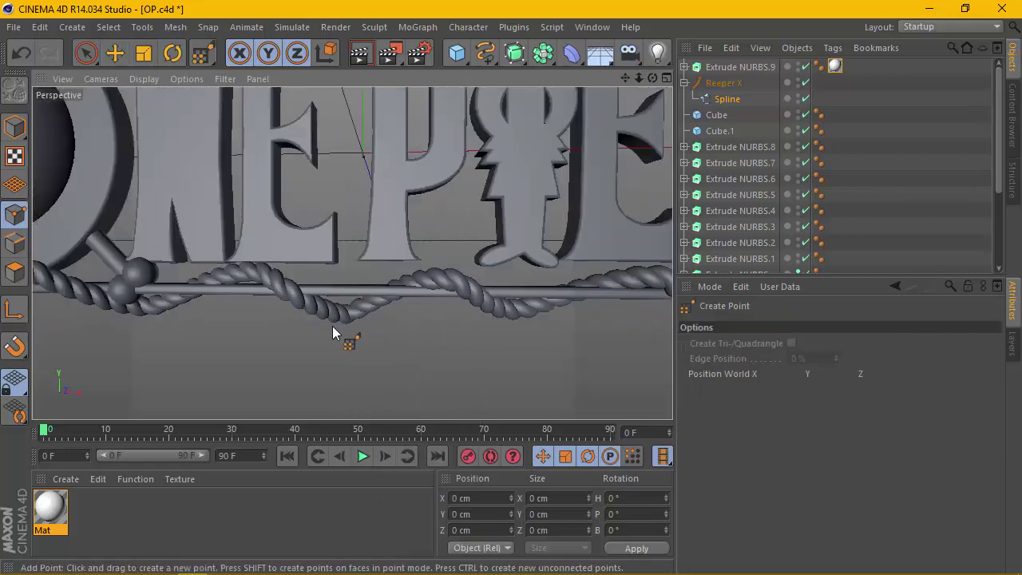
pyautogui.scroll(-2, 332, 326)
pyautogui.scroll(4, 381, 323)
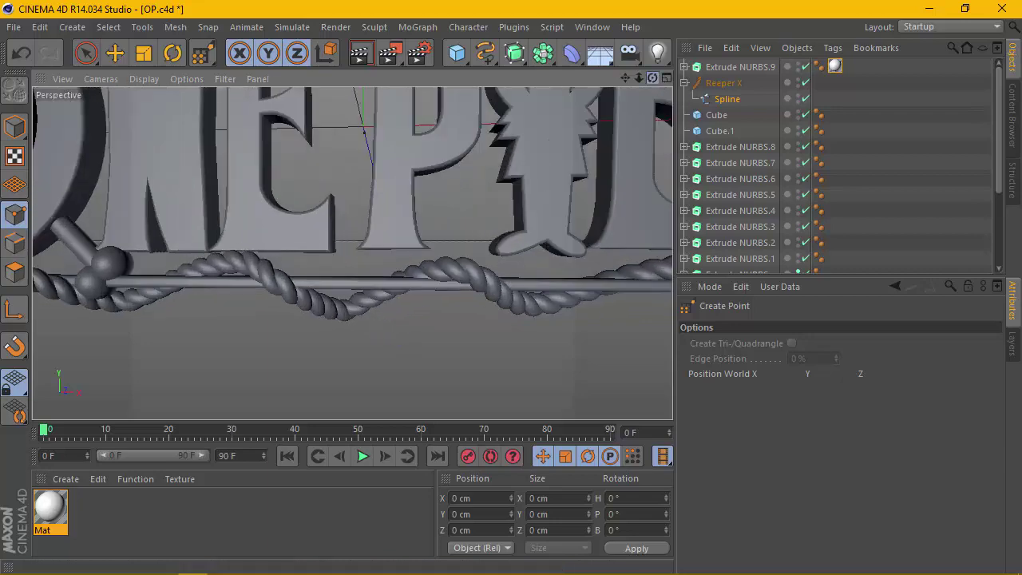
pyautogui.scroll(1, 348, 247)
pyautogui.scroll(-3, 354, 247)
pyautogui.scroll(2, 351, 240)
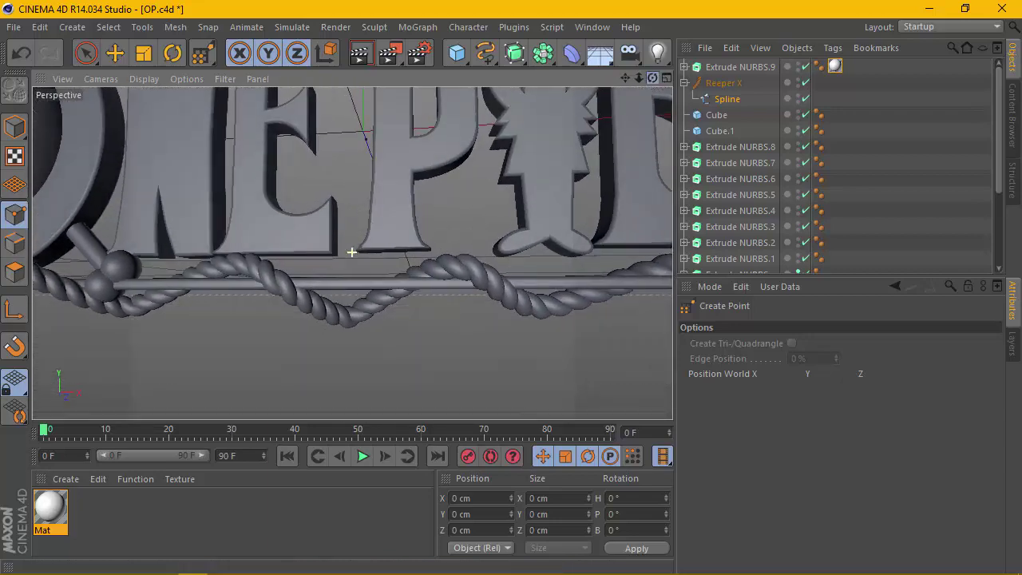
pyautogui.scroll(1, 352, 252)
# Step: In the four-view layout's Front view, add a rope point near X -0.441, Y -111.925 cm
pyautogui.click(666, 77)
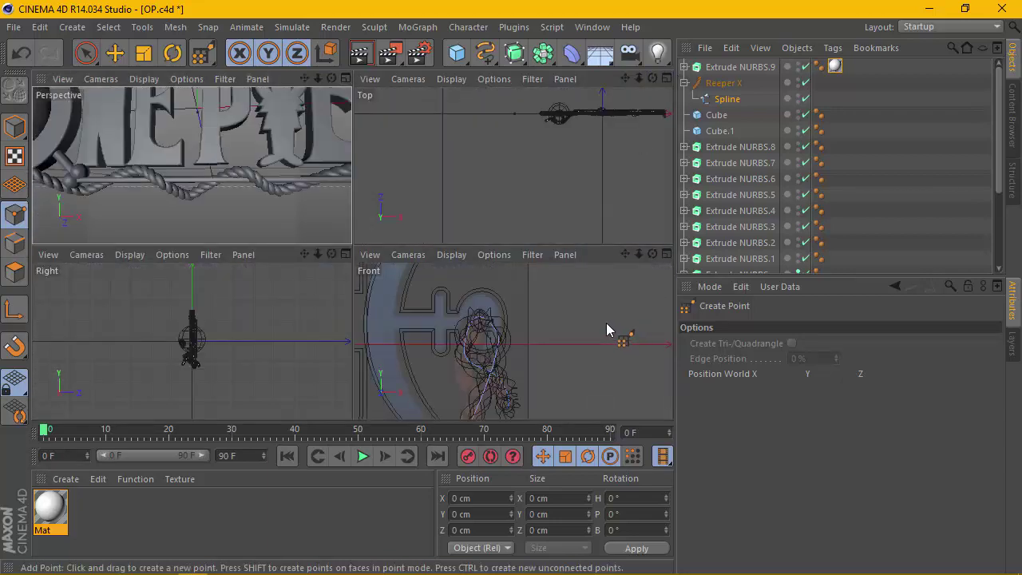
pyautogui.scroll(-2, 513, 304)
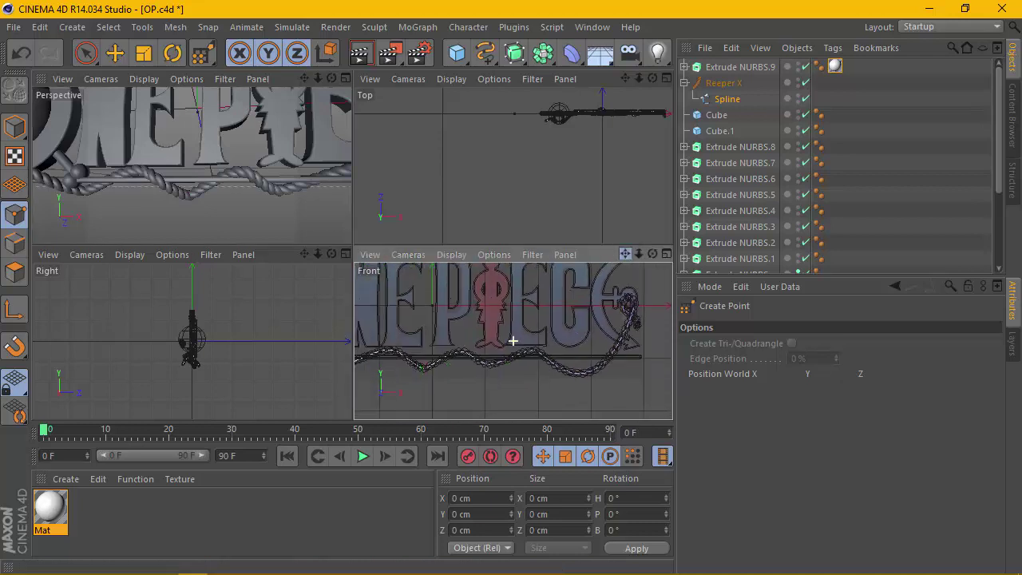
pyautogui.scroll(2, 514, 342)
pyautogui.scroll(1, 508, 359)
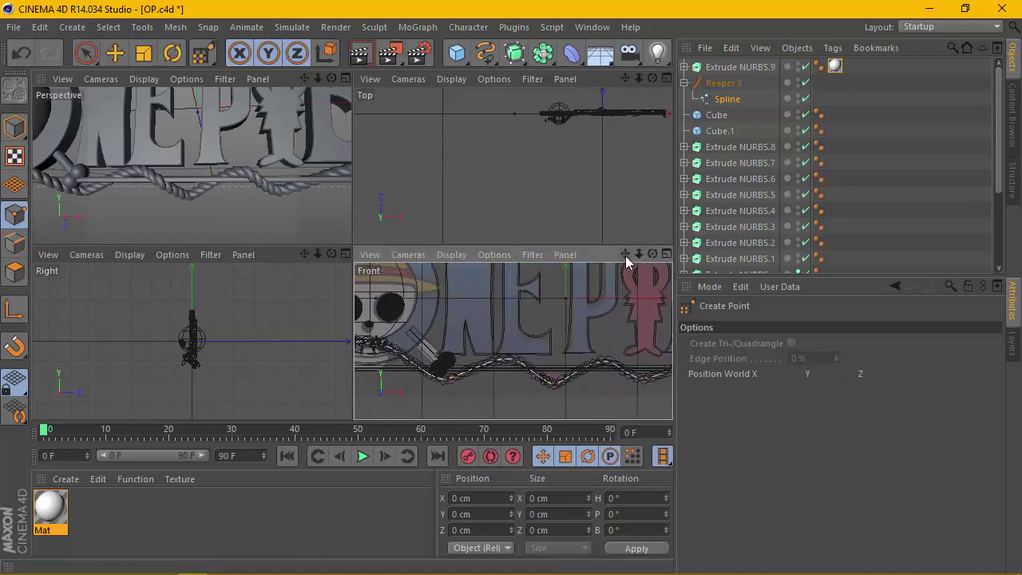
pyautogui.moveTo(638, 255); pyautogui.dragTo(643, 240)
pyautogui.scroll(3, 614, 349)
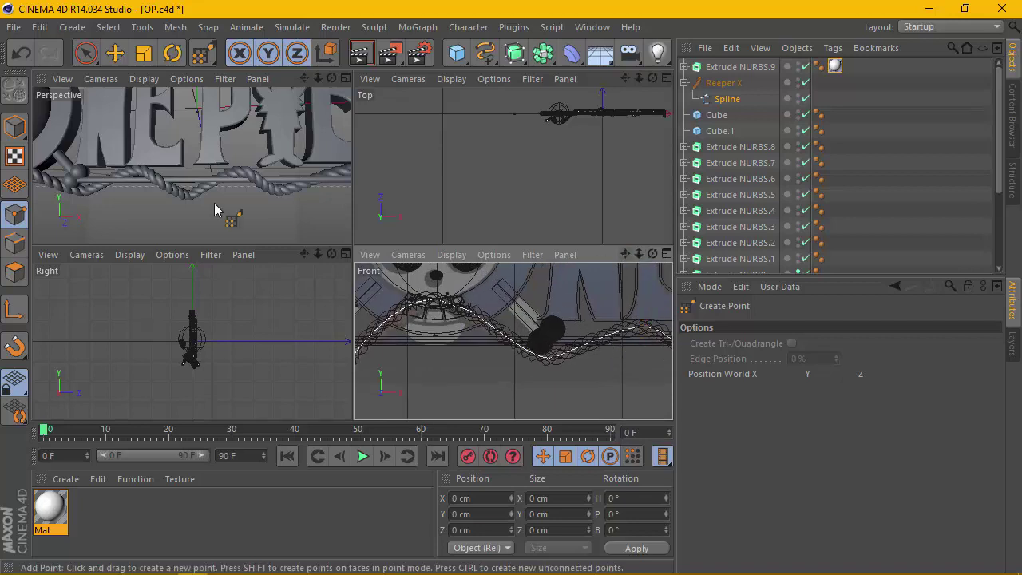
pyautogui.moveTo(631, 254); pyautogui.dragTo(616, 279)
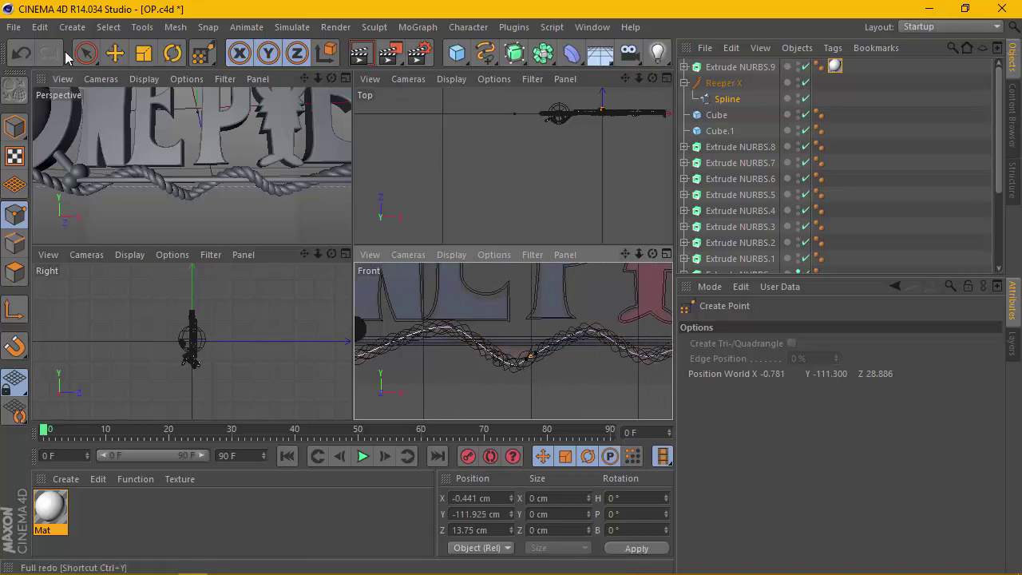
# Step: Raise the new rope point slightly in the maximised perspective view
pyautogui.press('e')
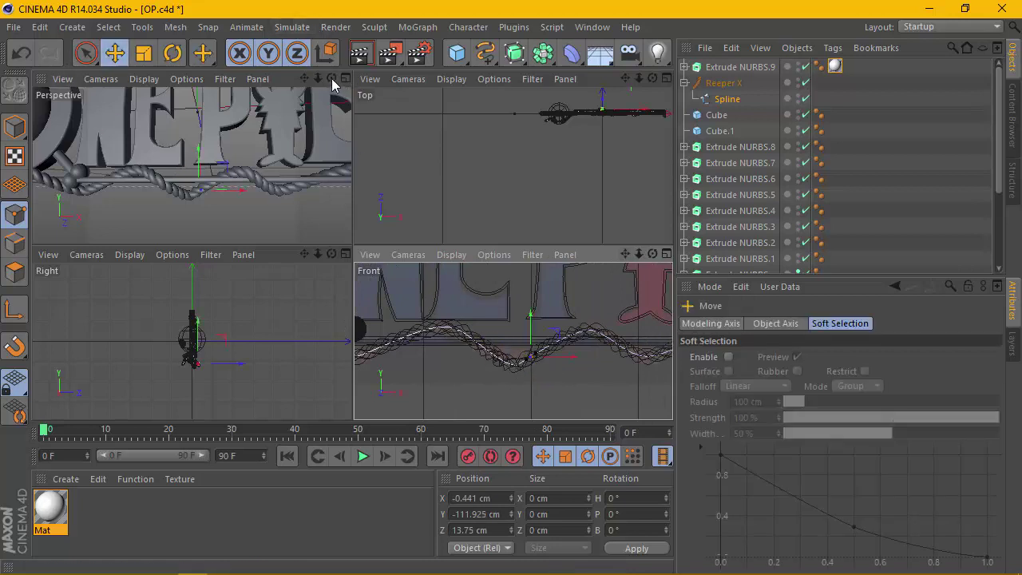
pyautogui.click(334, 85)
pyautogui.click(345, 78)
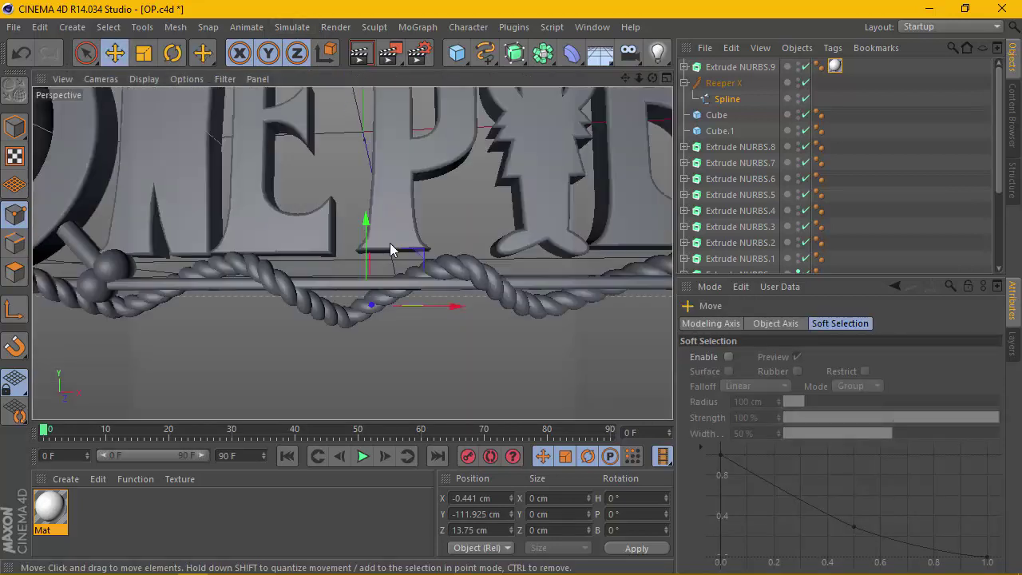
pyautogui.moveTo(368, 262); pyautogui.dragTo(368, 253)
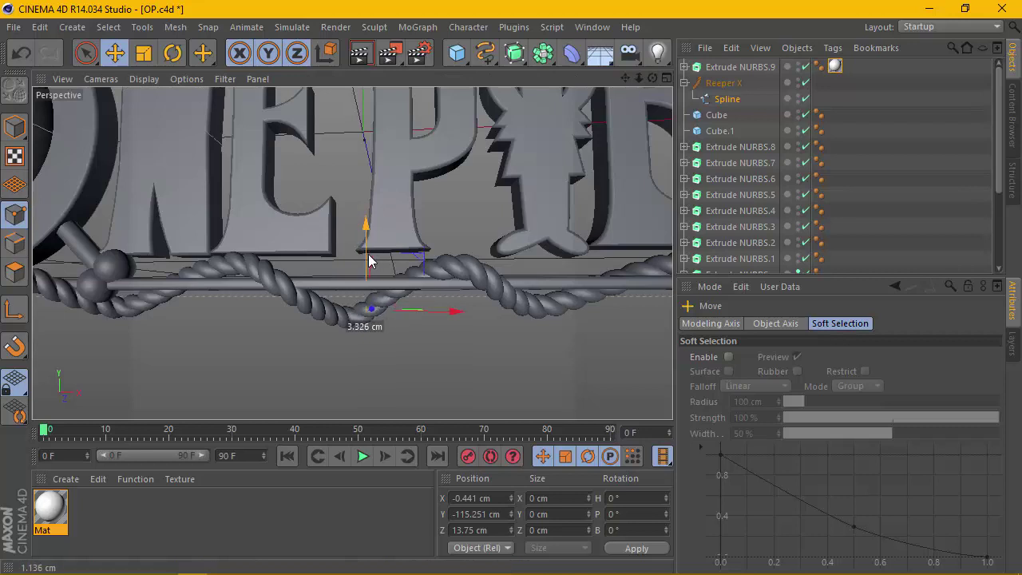
# Step: Orbit around the logo and select the rope beneath the skull
pyautogui.scroll(-3, 439, 307)
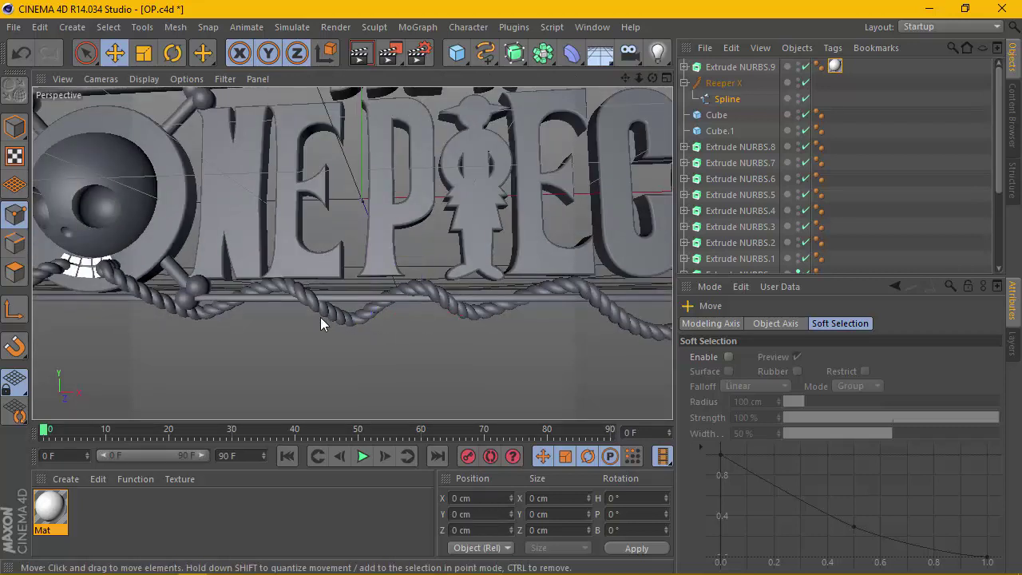
pyautogui.scroll(-3, 419, 296)
pyautogui.keyDown('alt'); pyautogui.moveTo(419, 296); pyautogui.dragTo(451, 198); pyautogui.keyUp('alt')
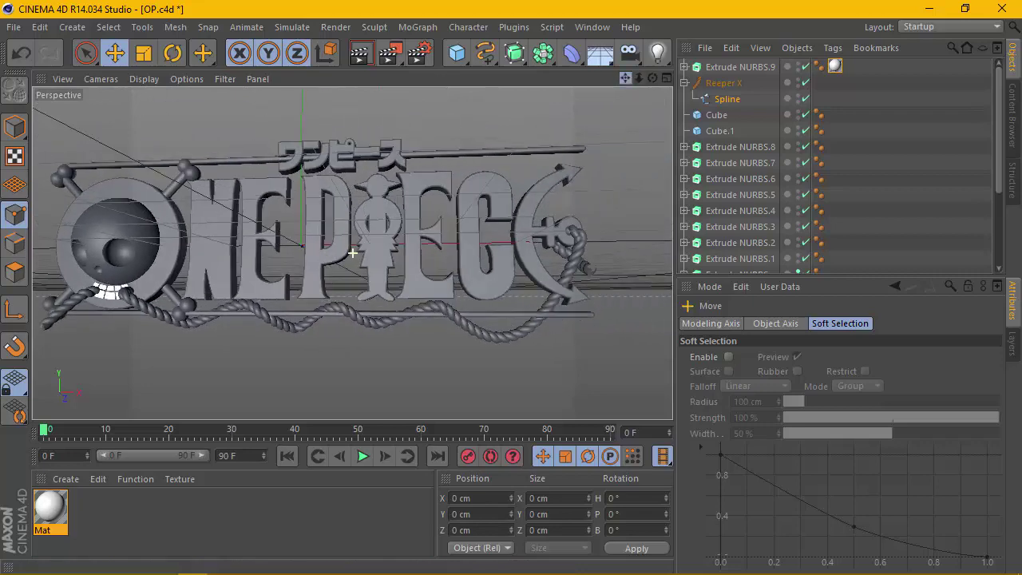
pyautogui.moveTo(651, 80); pyautogui.dragTo(653, 80)
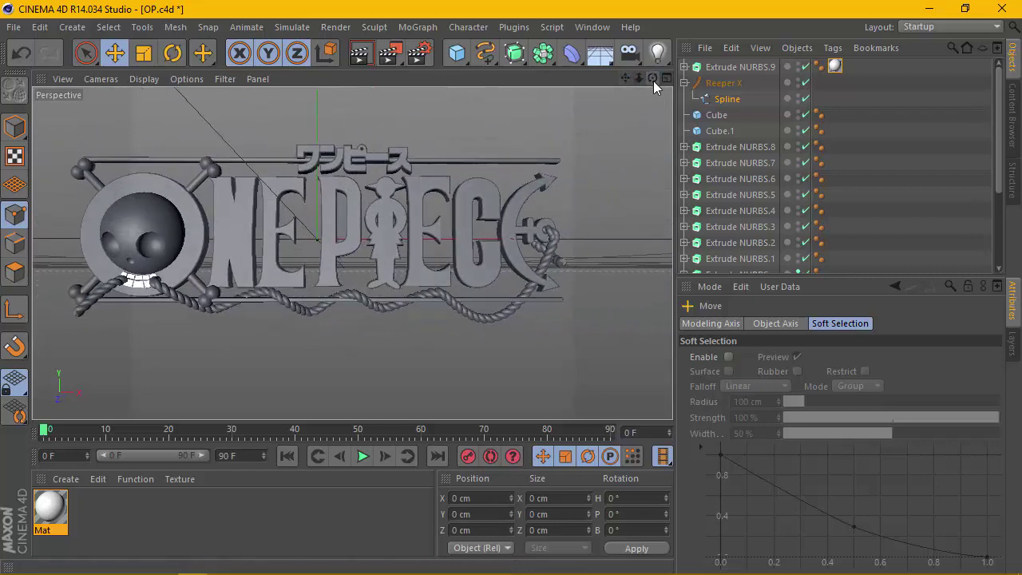
pyautogui.scroll(3, 447, 323)
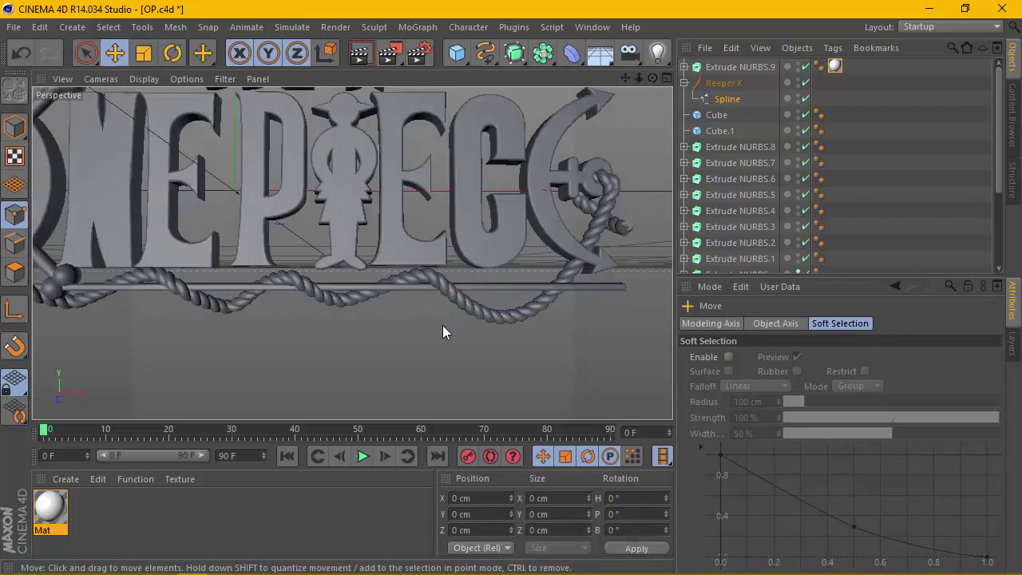
pyautogui.scroll(2, 168, 283)
pyautogui.scroll(2, 297, 269)
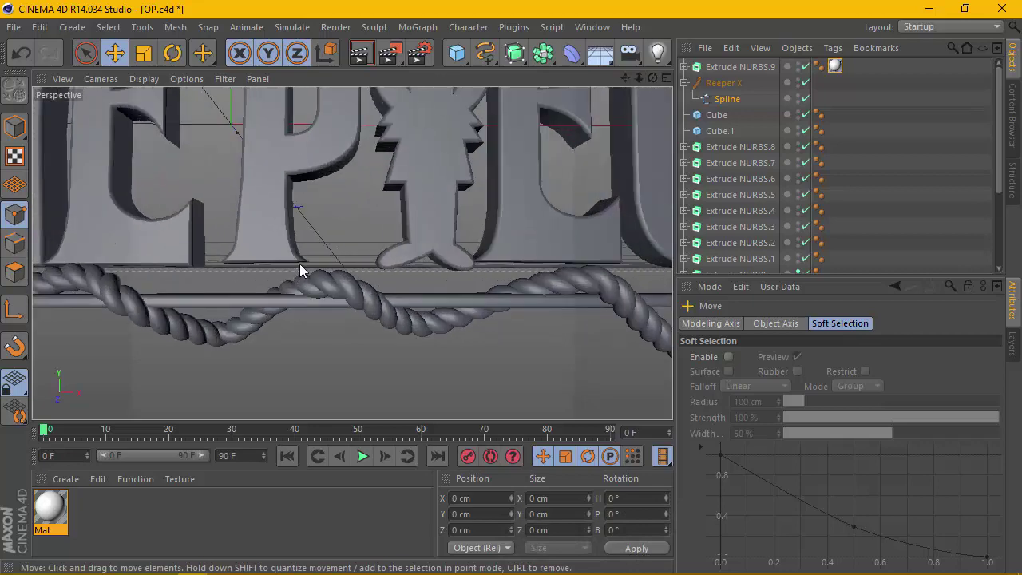
pyautogui.scroll(-2, 300, 267)
pyautogui.scroll(-2, 301, 267)
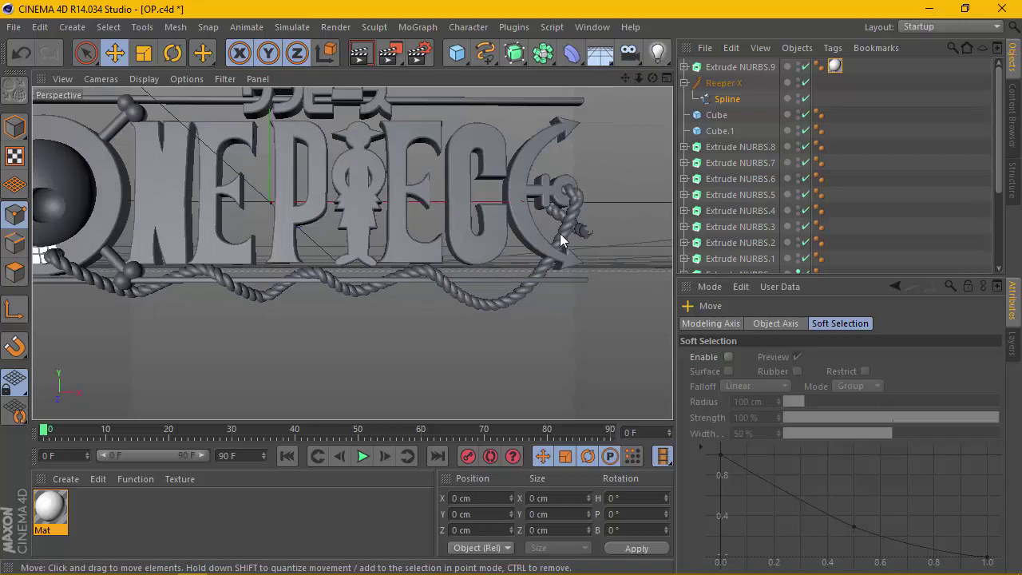
pyautogui.scroll(-3, 570, 213)
pyautogui.scroll(1, 557, 203)
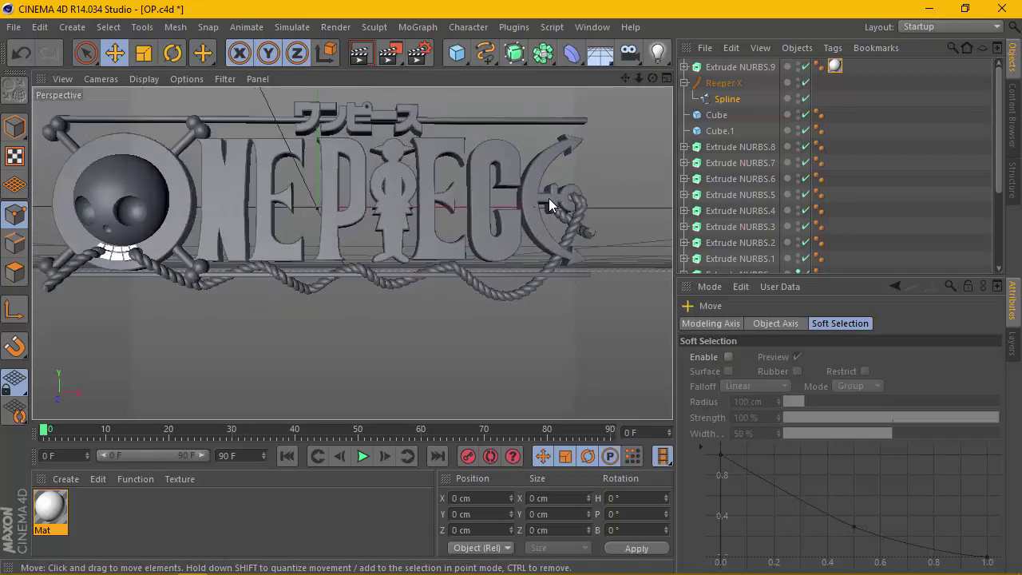
pyautogui.click(531, 210)
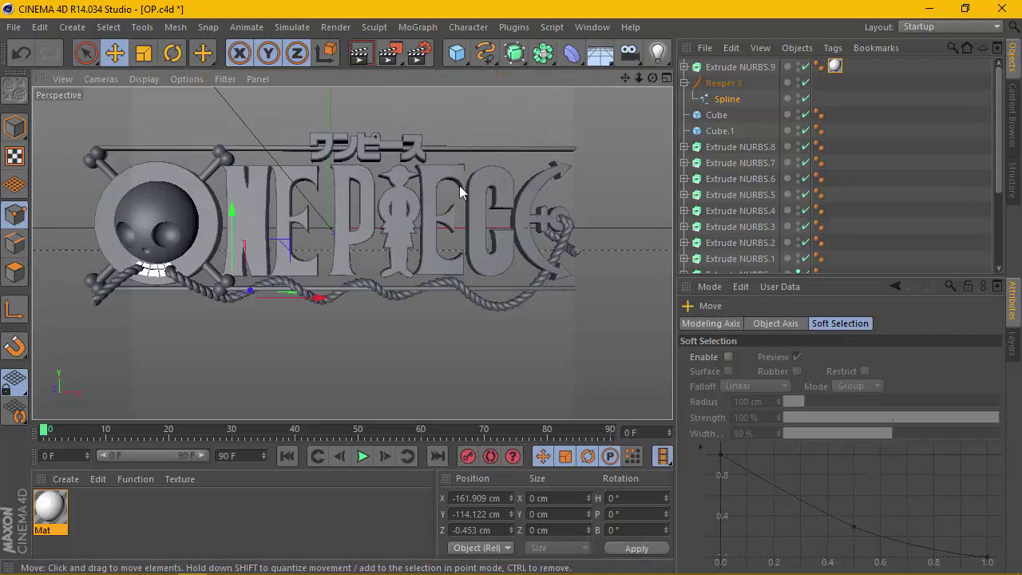
pyautogui.scroll(1, 377, 212)
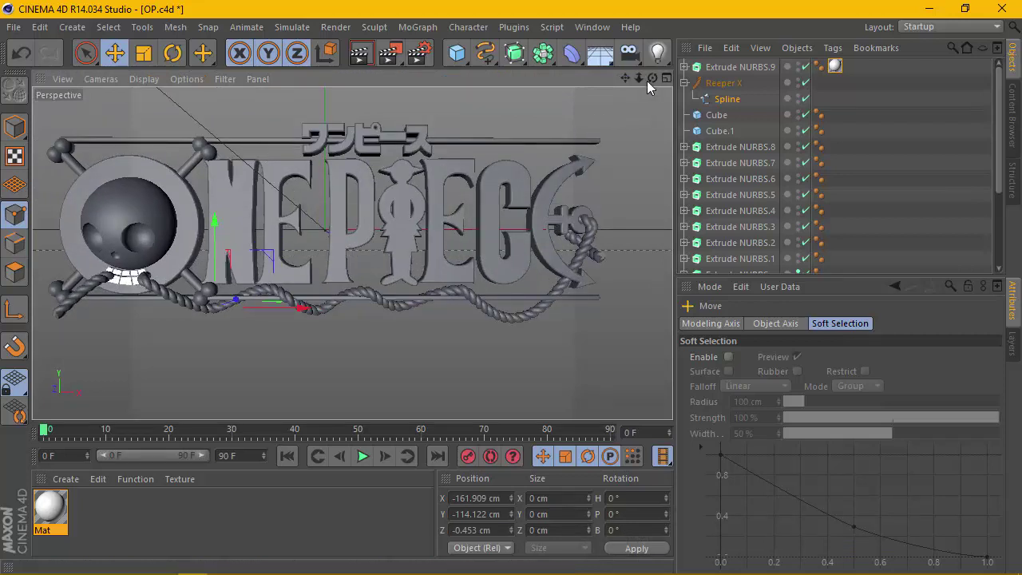
pyautogui.moveTo(652, 79); pyautogui.dragTo(662, 80)
# Step: Maximise the Front view and pan out to show the whole logo
pyautogui.click(667, 79)
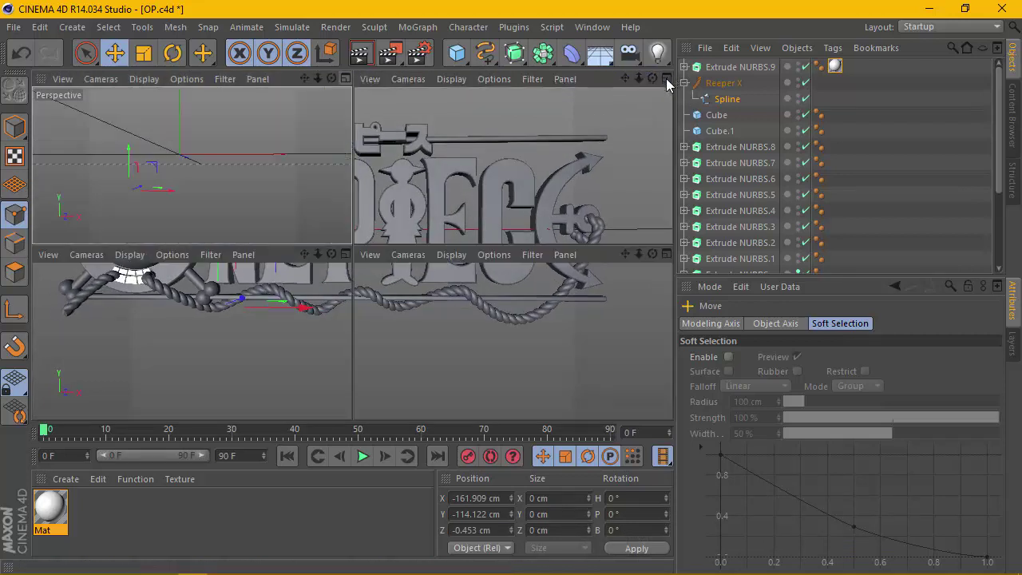
pyautogui.click(667, 254)
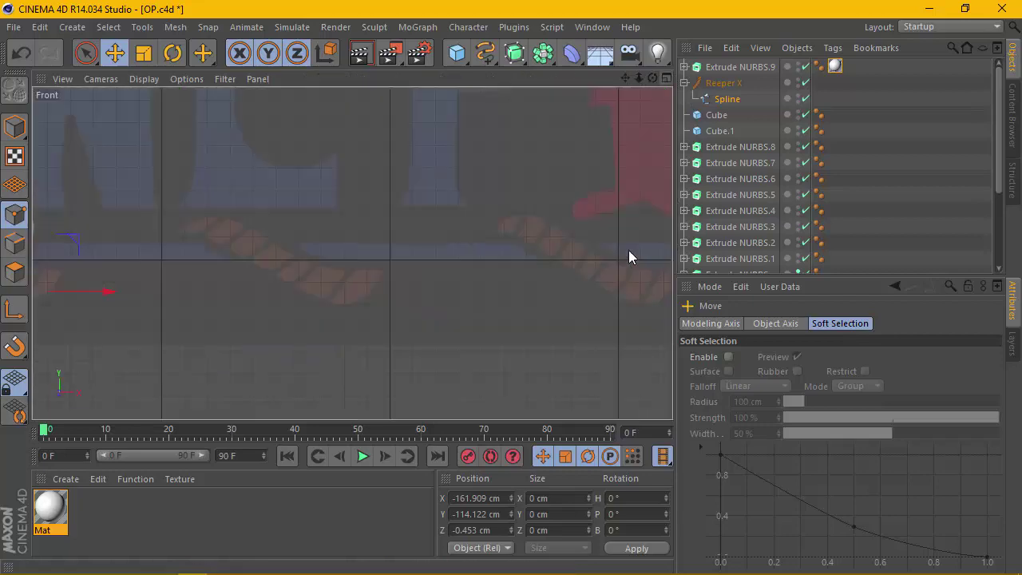
pyautogui.scroll(-3, 441, 256)
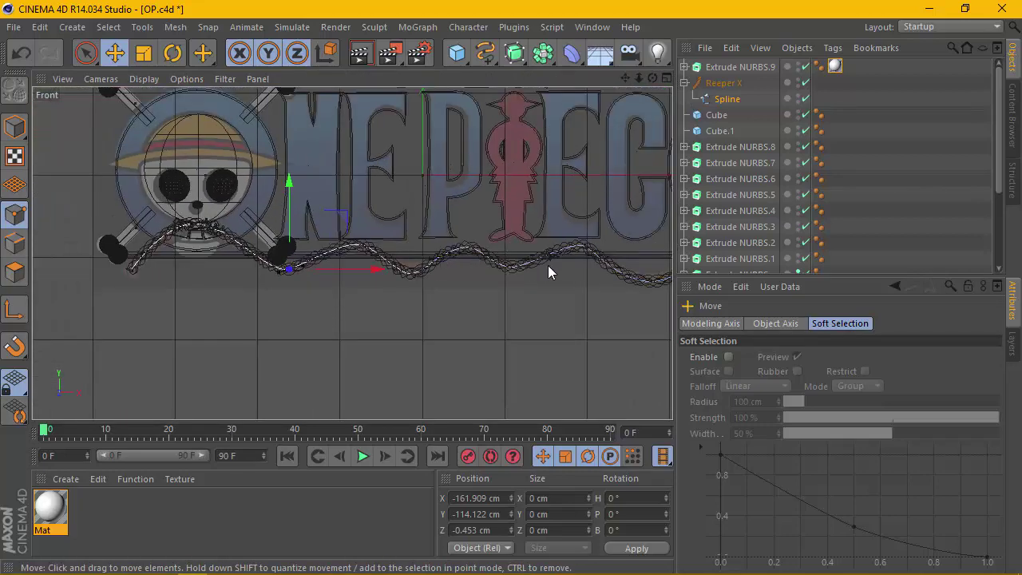
pyautogui.scroll(-2, 548, 265)
pyautogui.moveTo(625, 78); pyautogui.dragTo(631, 119)
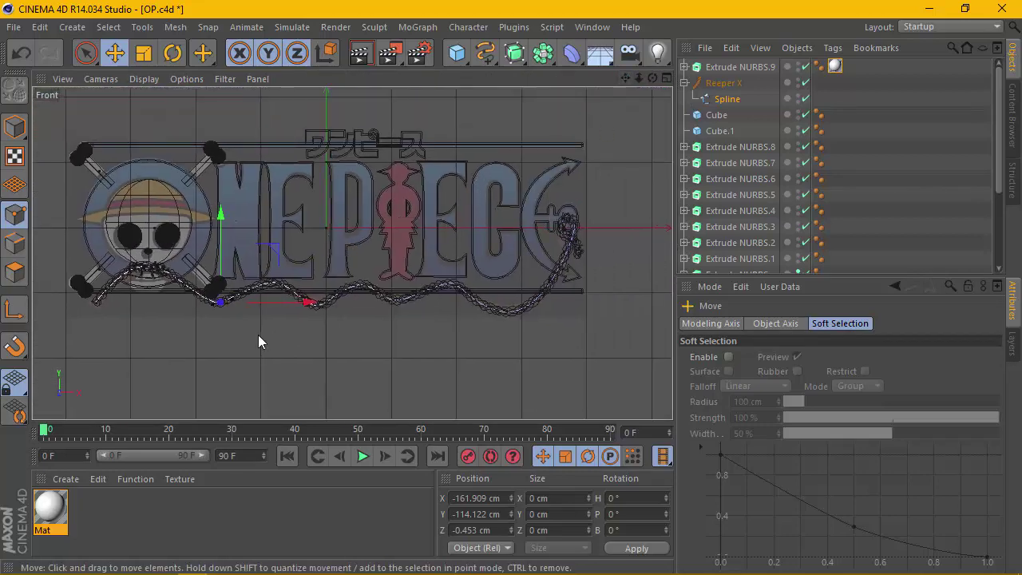
pyautogui.scroll(1, 258, 334)
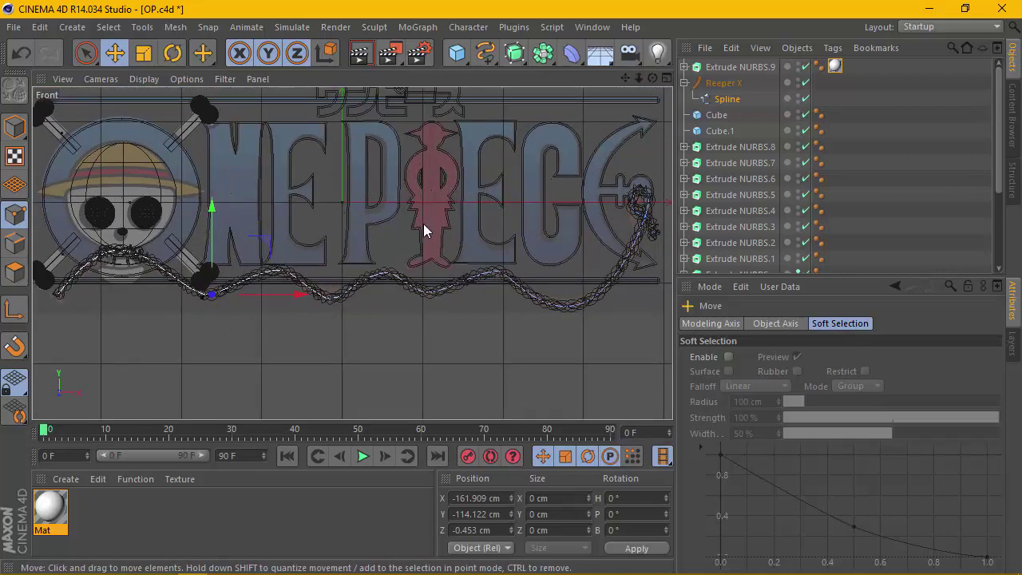
pyautogui.scroll(-1, 423, 223)
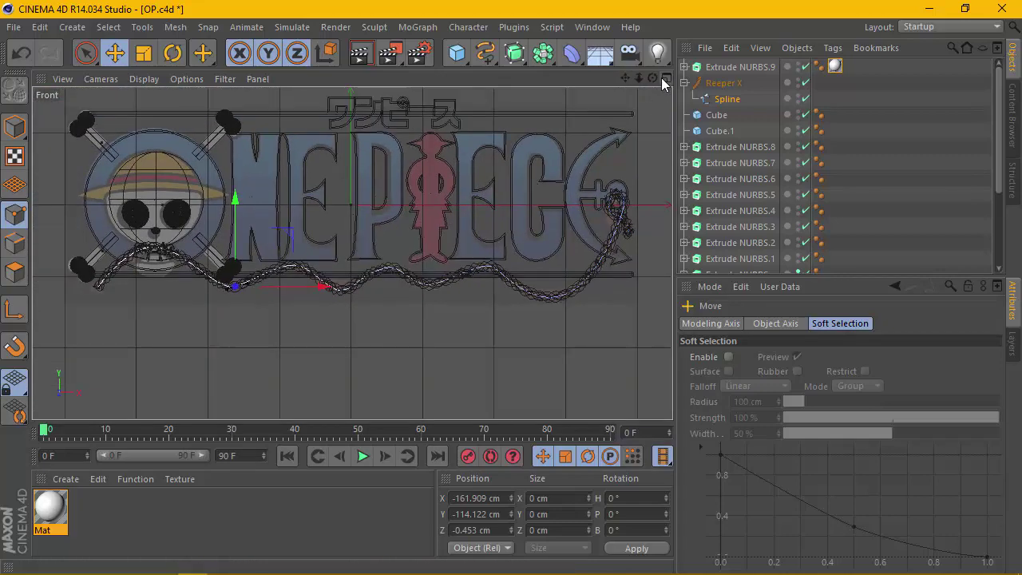
pyautogui.scroll(1, 144, 198)
pyautogui.scroll(1, 144, 198)
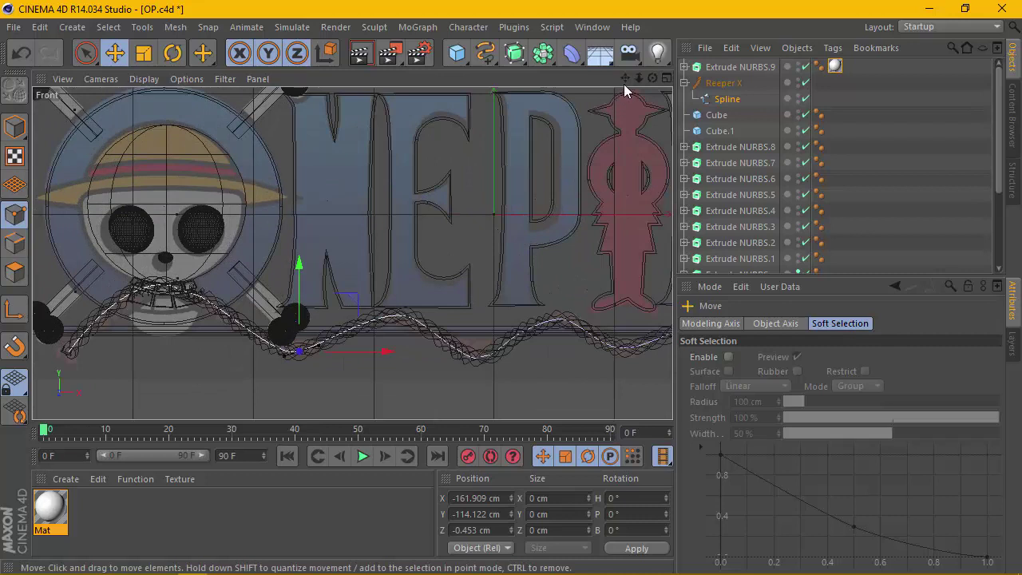
# Step: Zoom the Front view close onto the skull with nothing selected
pyautogui.moveTo(626, 84); pyautogui.dragTo(279, 175)
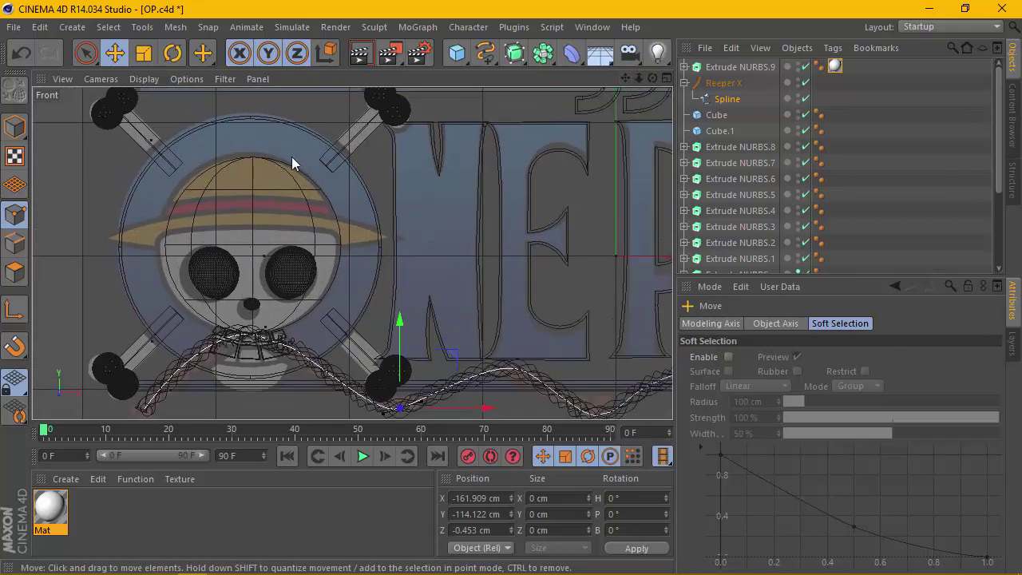
pyautogui.click(465, 117)
pyautogui.middleClick(464, 118)
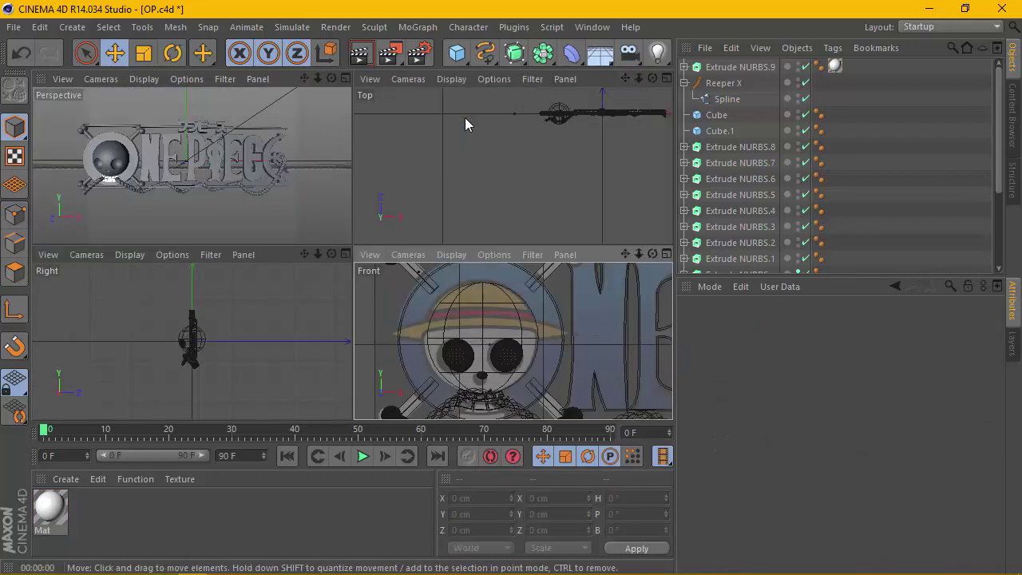
pyautogui.middleClick(646, 256)
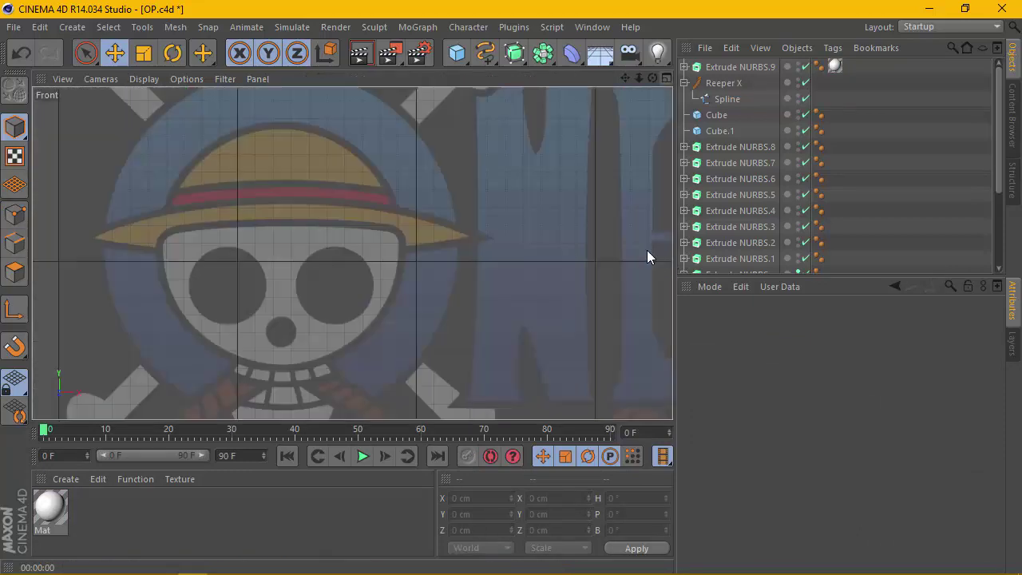
pyautogui.scroll(-1, 355, 202)
pyautogui.scroll(1, 355, 202)
# Step: Add a Sphere with 100 segments and type Hemisphere
pyautogui.click(456, 53)
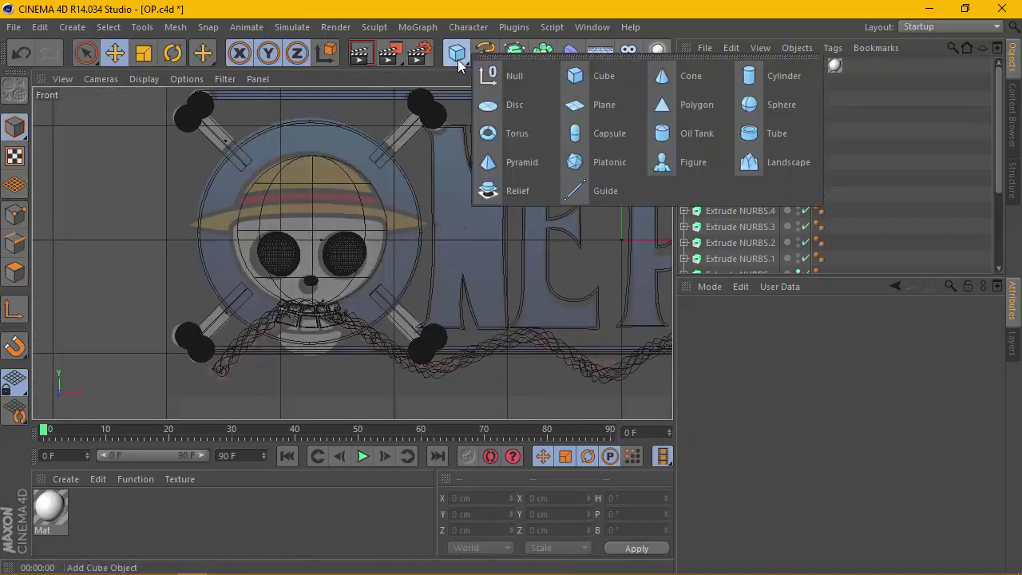
pyautogui.click(751, 106)
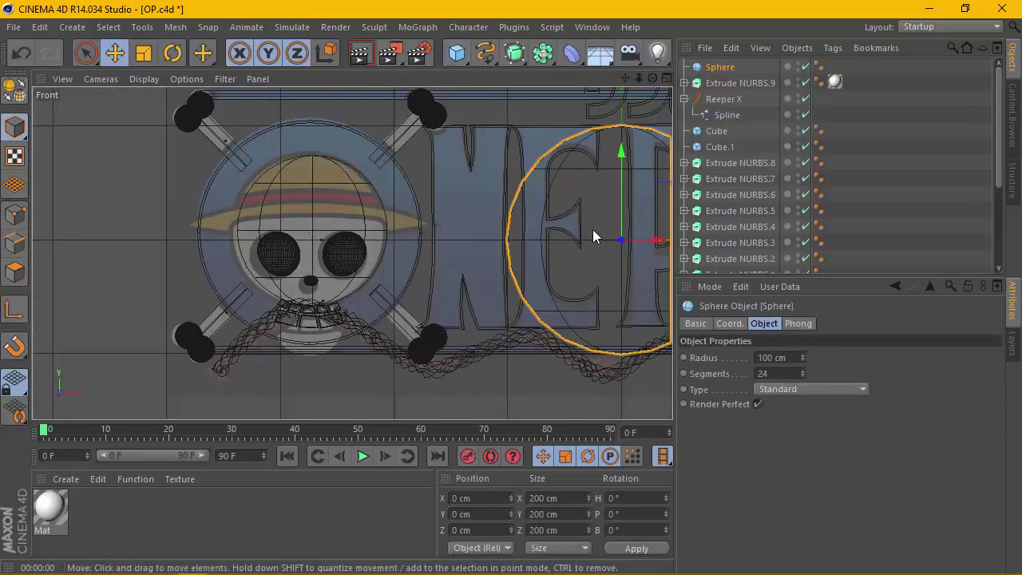
pyautogui.moveTo(650, 239); pyautogui.dragTo(499, 270)
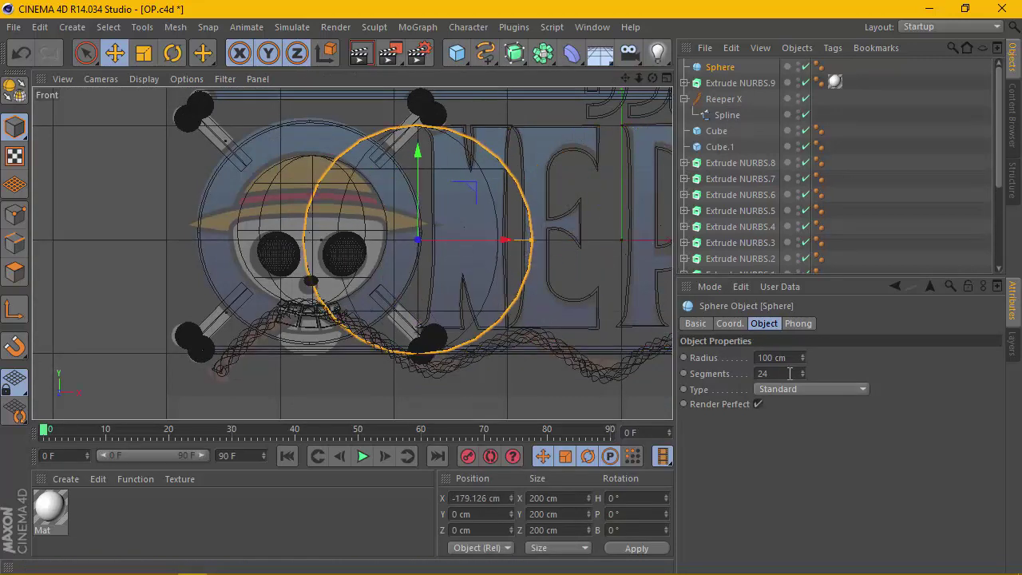
pyautogui.click(789, 373)
pyautogui.write('0')
pyautogui.press('Return')
pyautogui.click(832, 388)
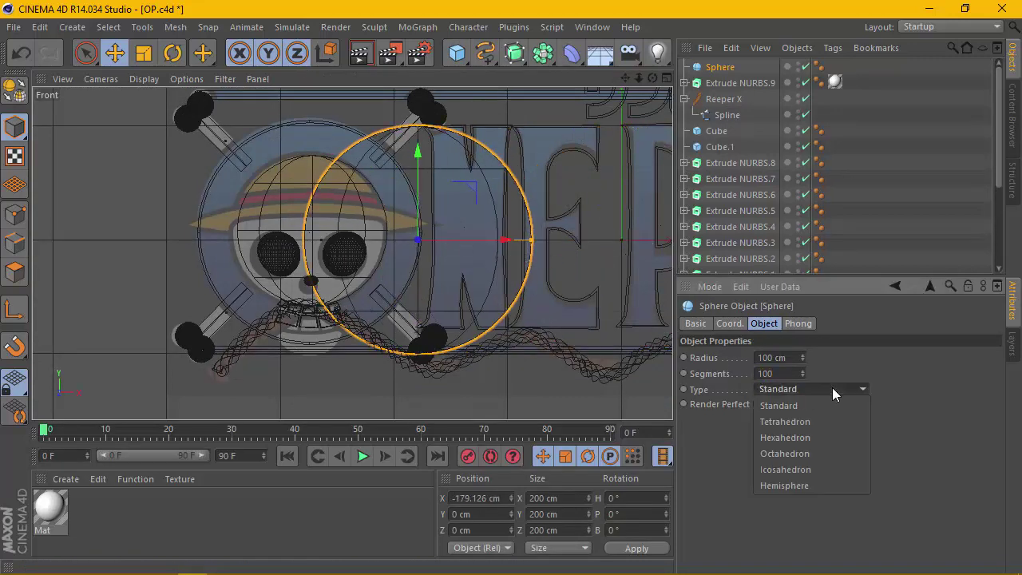
pyautogui.click(805, 484)
# Step: Move the hemisphere over the skull and scale it down to about 135 cm
pyautogui.moveTo(480, 240); pyautogui.dragTo(367, 230)
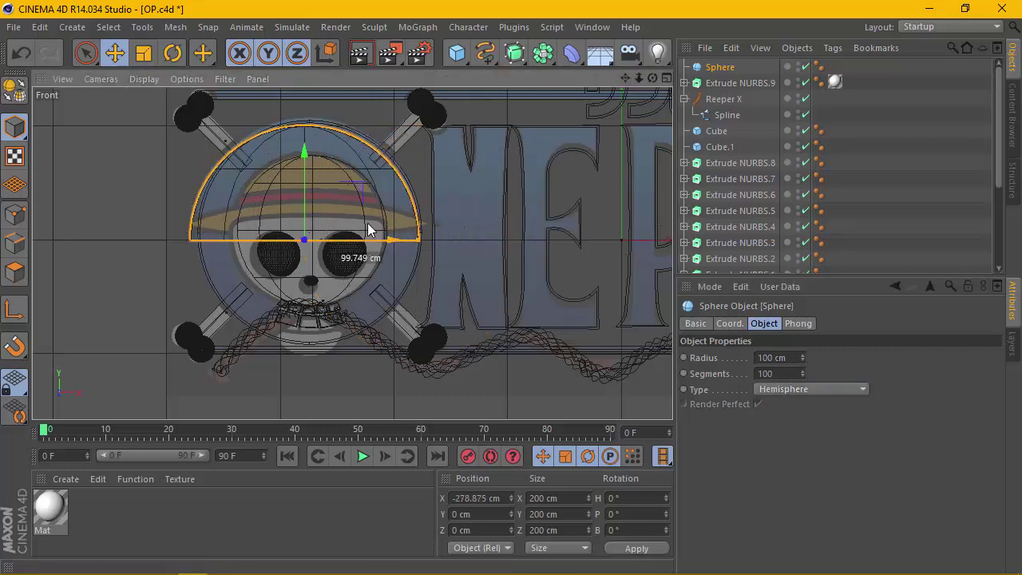
pyautogui.scroll(2, 368, 227)
pyautogui.click(142, 54)
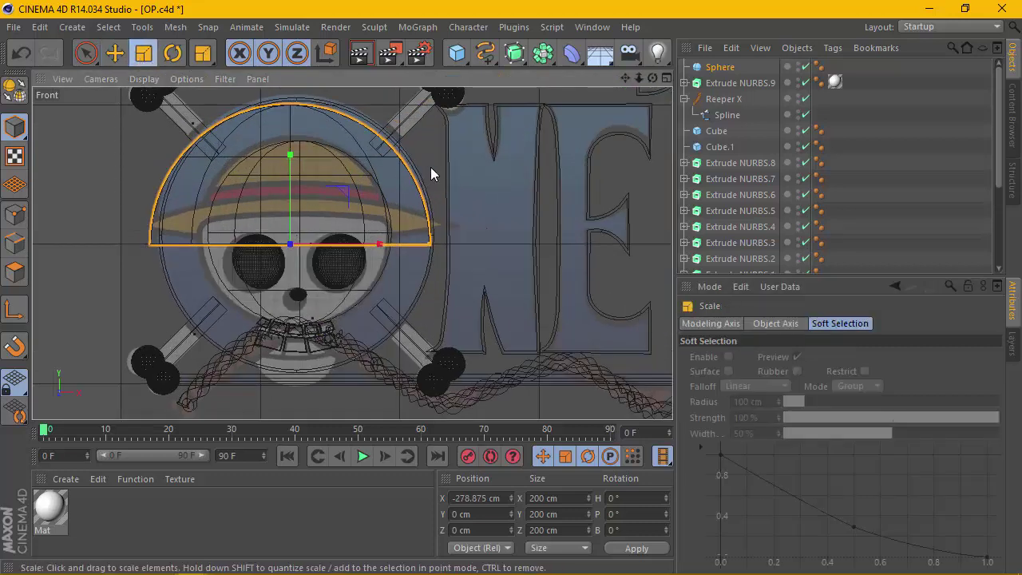
pyautogui.moveTo(430, 173); pyautogui.dragTo(92, 96)
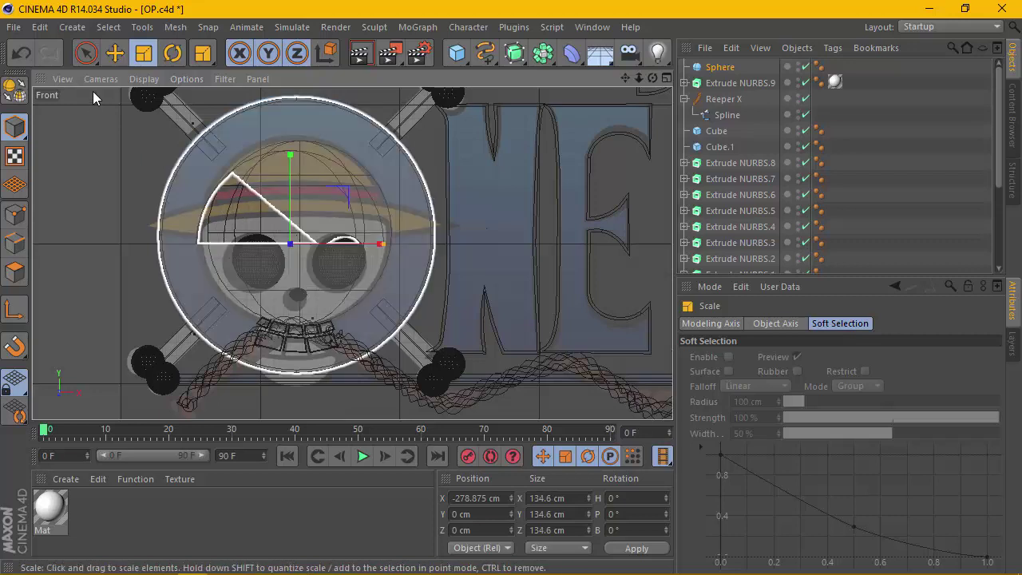
pyautogui.click(86, 53)
pyautogui.click(115, 53)
pyautogui.moveTo(285, 168); pyautogui.dragTo(287, 158)
pyautogui.moveTo(378, 234); pyautogui.dragTo(384, 238)
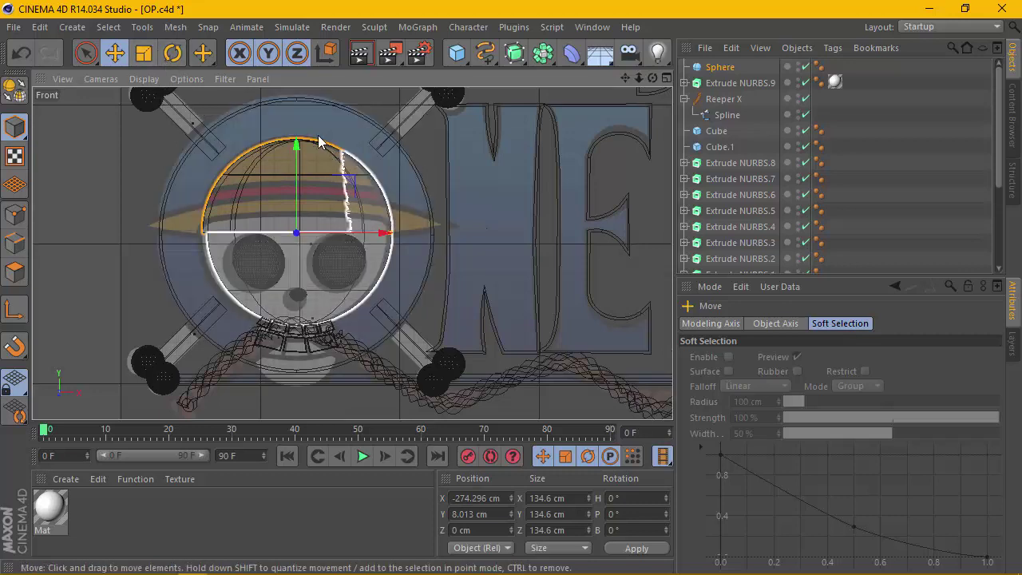
# Step: Fine-tune the hemisphere to about 124.77 cm, sitting on the skull's head
pyautogui.click(146, 53)
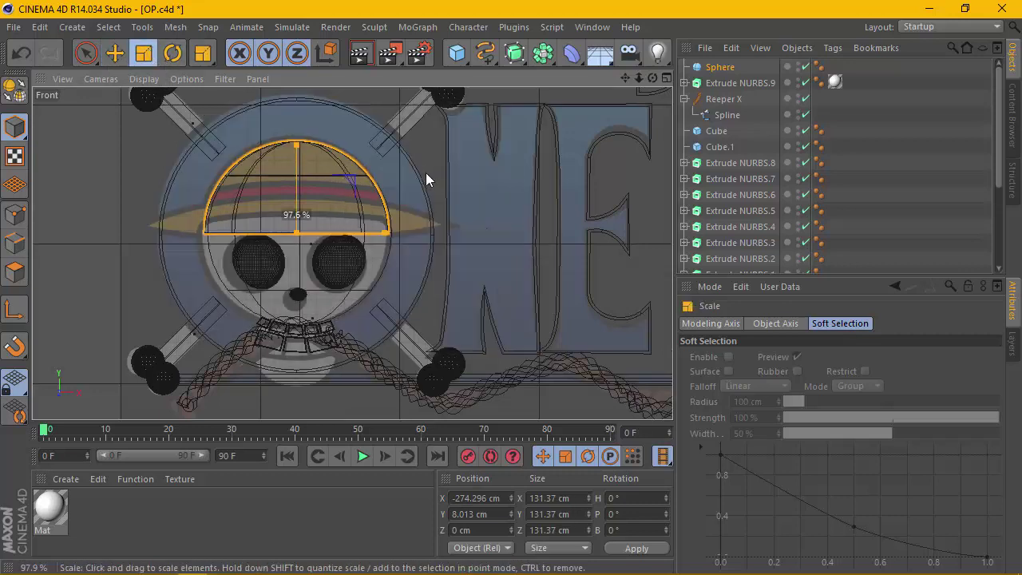
pyautogui.moveTo(426, 172); pyautogui.dragTo(406, 177)
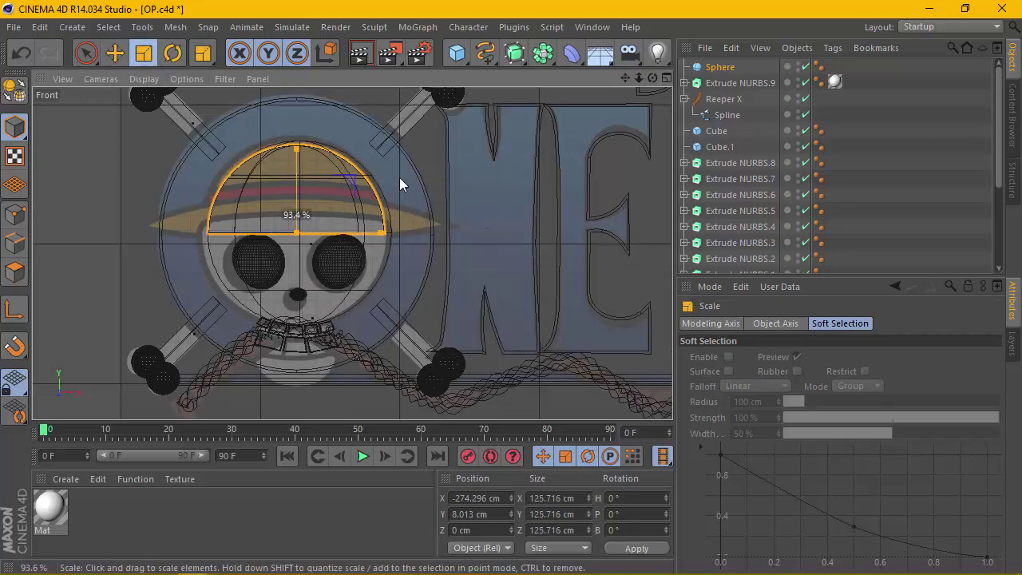
pyautogui.click(115, 52)
pyautogui.moveTo(292, 149); pyautogui.dragTo(290, 144)
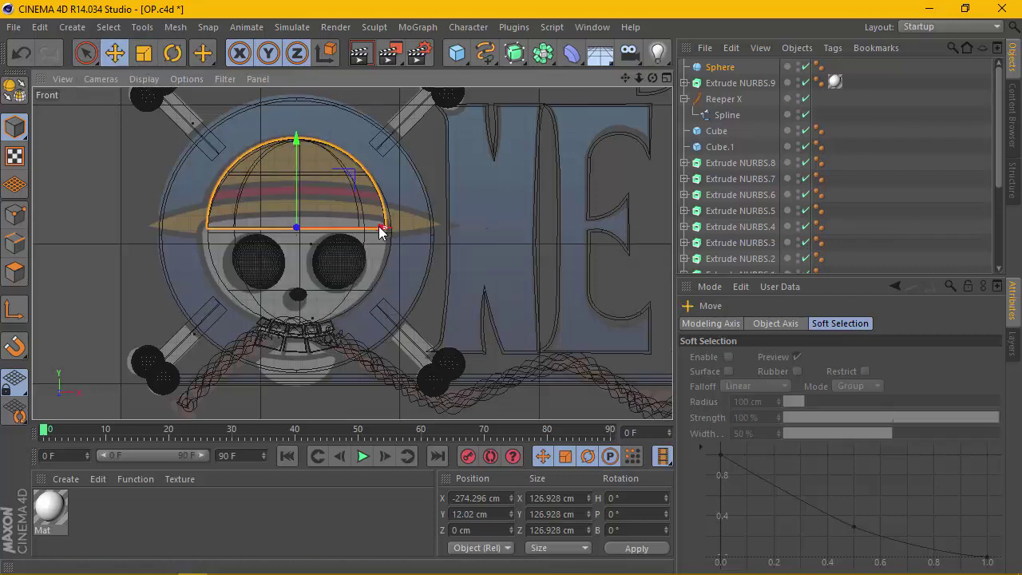
pyautogui.moveTo(379, 227); pyautogui.dragTo(348, 234)
pyautogui.hotkey('ctrl', 'z')
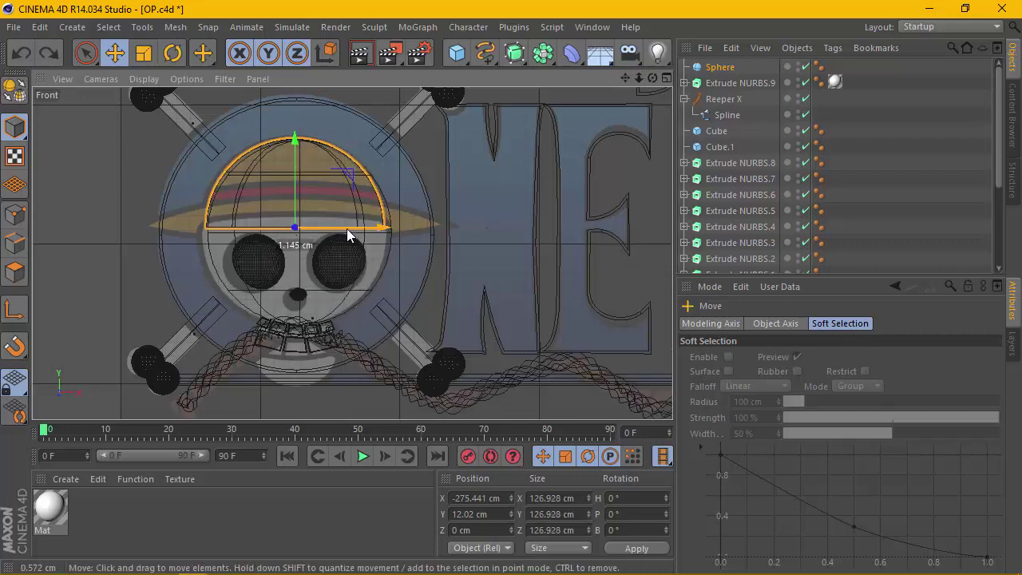
pyautogui.click(144, 52)
pyautogui.moveTo(408, 158); pyautogui.dragTo(404, 157)
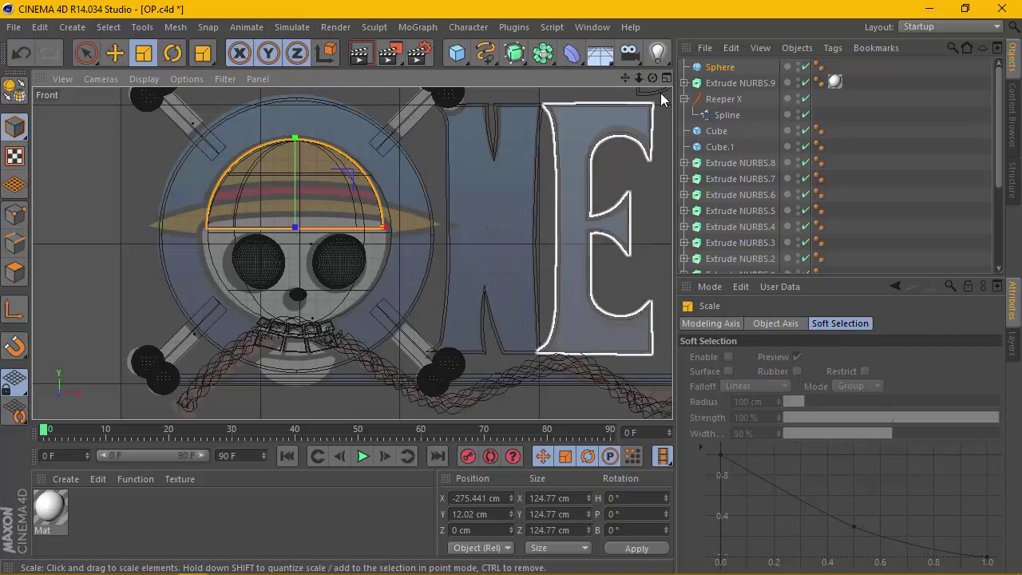
pyautogui.click(667, 78)
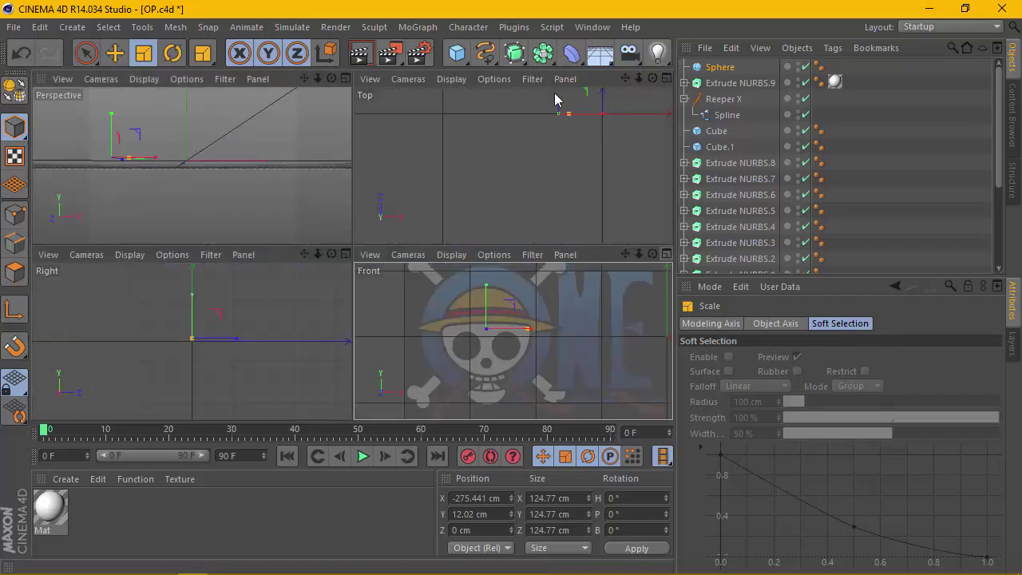
# Step: Convert the hemisphere into an editable polygon object
pyautogui.click(345, 79)
pyautogui.scroll(3, 171, 235)
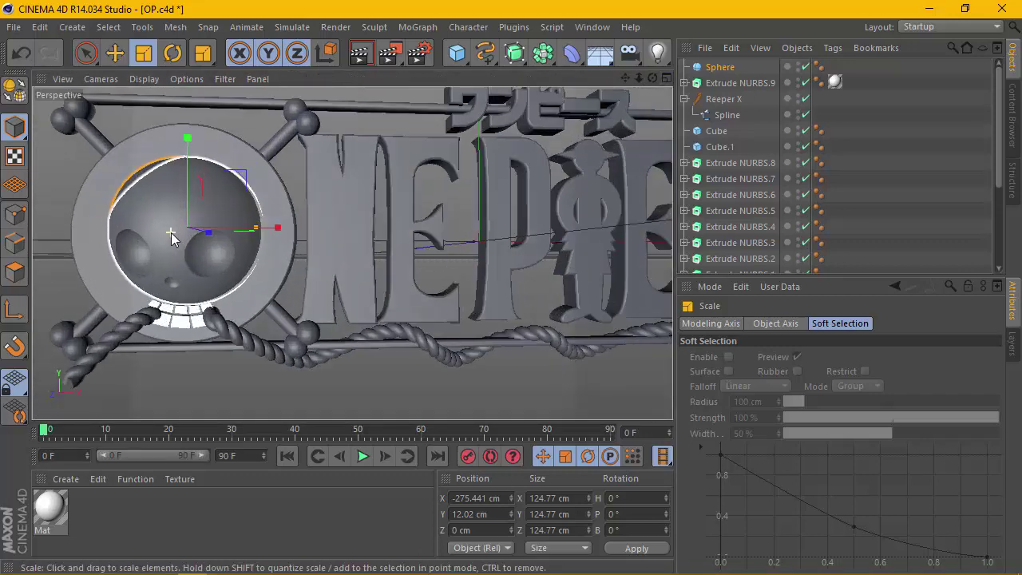
pyautogui.click(719, 67)
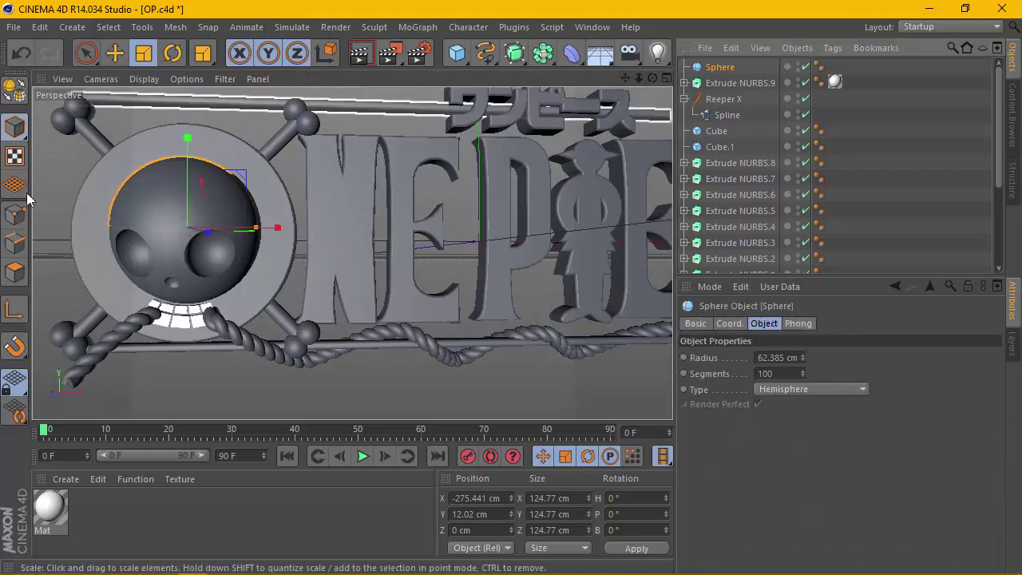
pyautogui.click(25, 274)
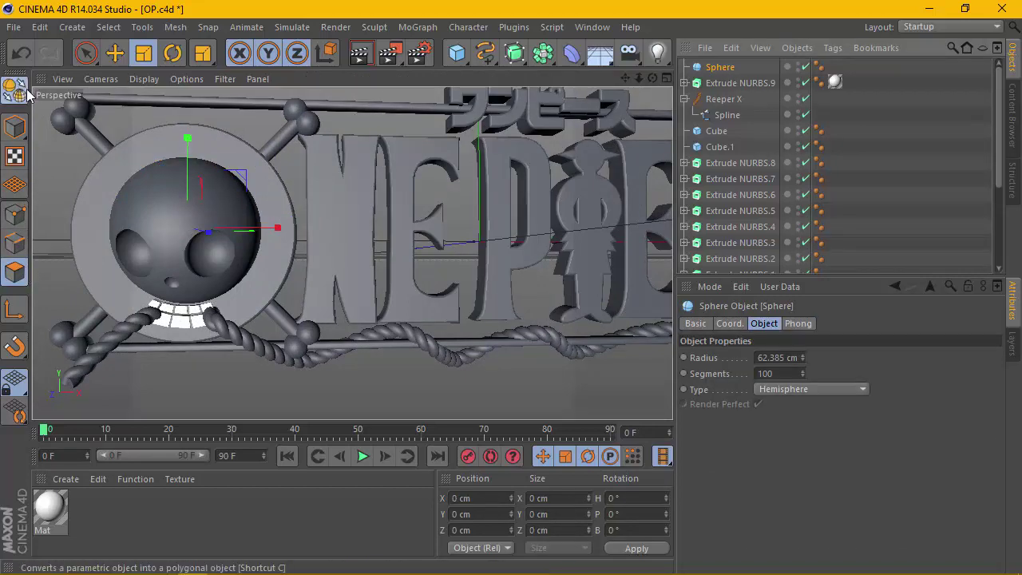
pyautogui.click(15, 89)
pyautogui.scroll(2, 181, 206)
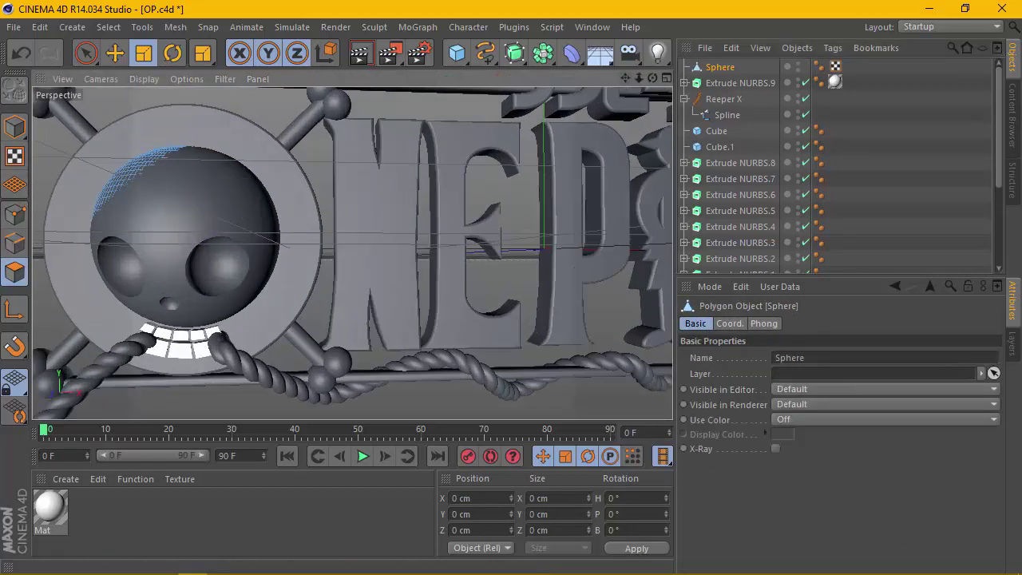
pyautogui.moveTo(625, 78)
pyautogui.mouseDown()
pyautogui.moveTo(646, 80)
pyautogui.moveTo(525, 118)
pyautogui.moveTo(185, 188)
pyautogui.mouseUp()
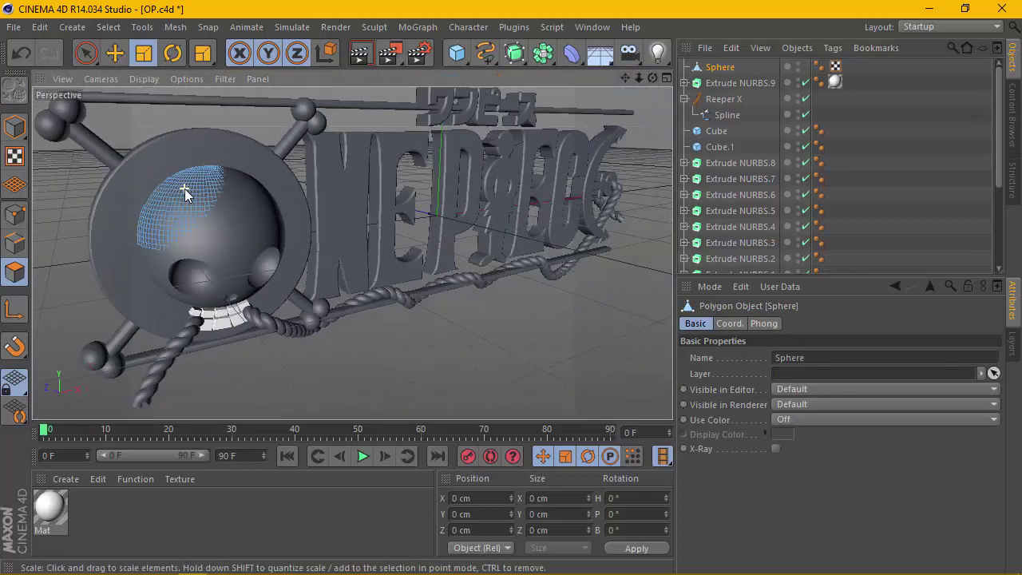
pyautogui.scroll(-3, 184, 188)
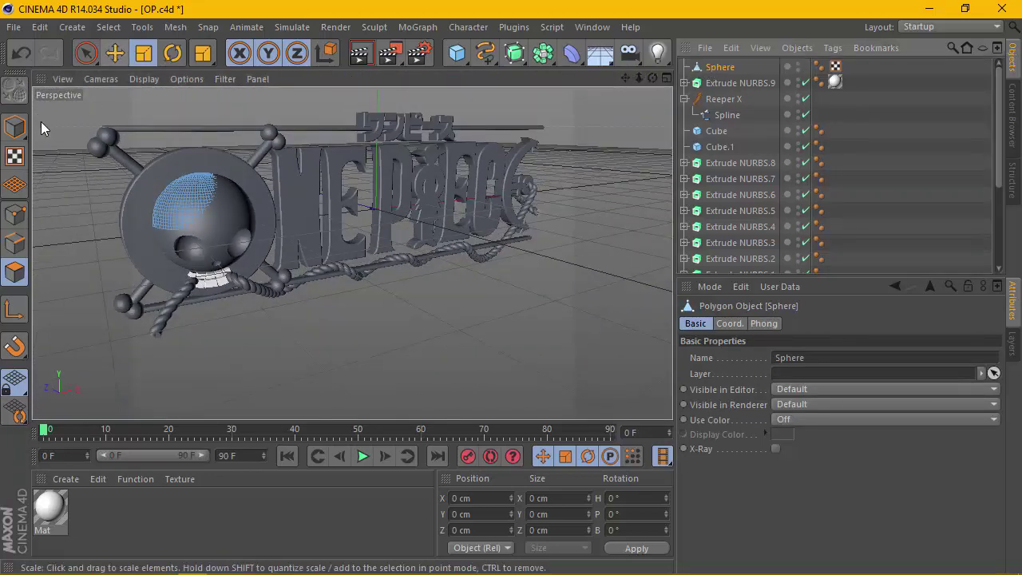
# Step: Pull the hat dome forward along Z to about -250 cm
pyautogui.click(15, 127)
pyautogui.click(114, 52)
pyautogui.moveTo(184, 224)
pyautogui.mouseDown()
pyautogui.moveTo(233, 262)
pyautogui.moveTo(285, 269)
pyautogui.mouseUp()
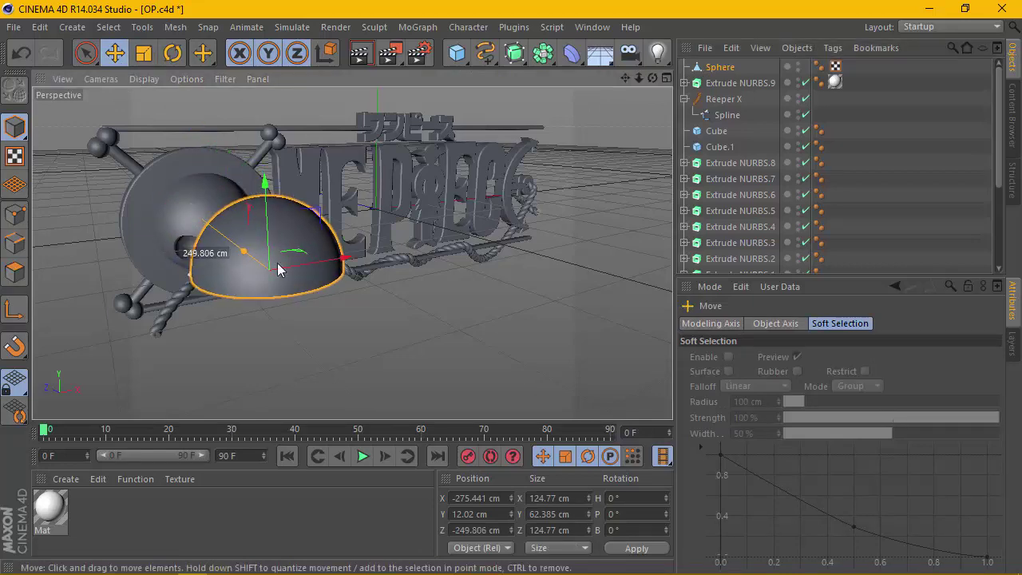
pyautogui.keyDown('alt'); pyautogui.moveTo(634, 96); pyautogui.dragTo(351, 252); pyautogui.keyUp('alt')
pyautogui.moveTo(652, 78); pyautogui.dragTo(350, 142)
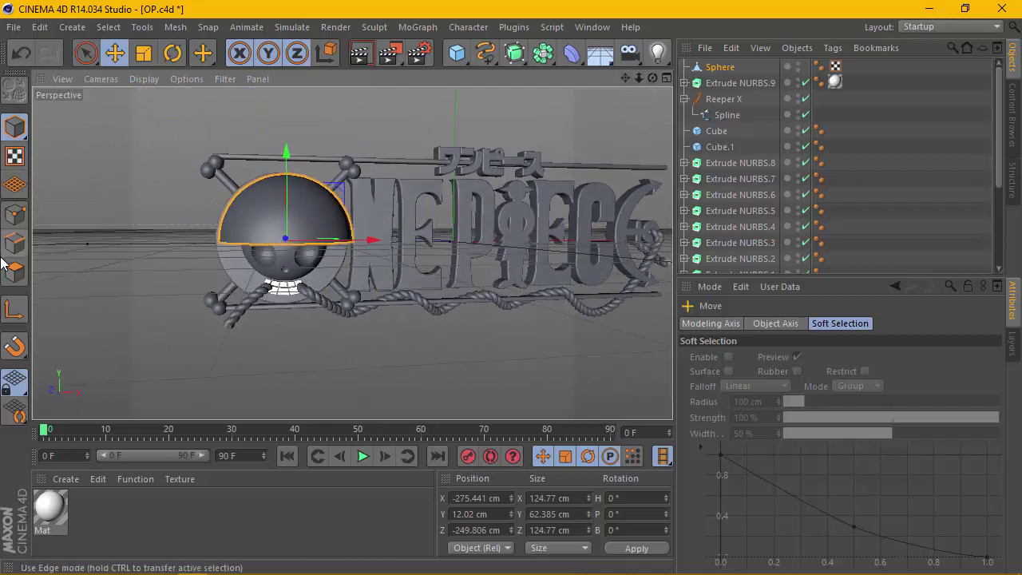
pyautogui.click(15, 272)
pyautogui.scroll(2, 279, 220)
pyautogui.rightClick(289, 209)
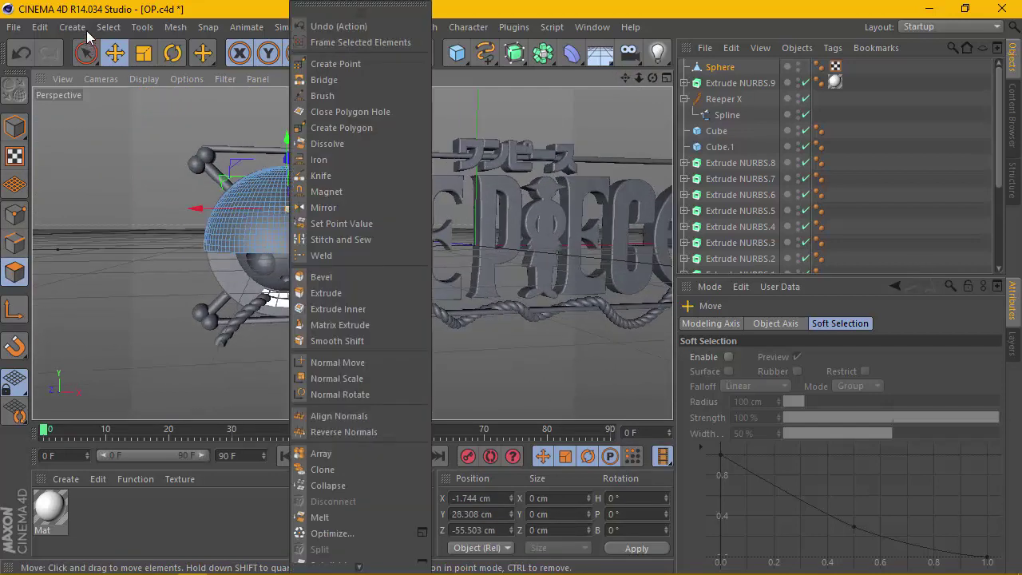
# Step: Select all the dome's polygons and extrude them by 5 cm
pyautogui.click(89, 27)
pyautogui.click(104, 31)
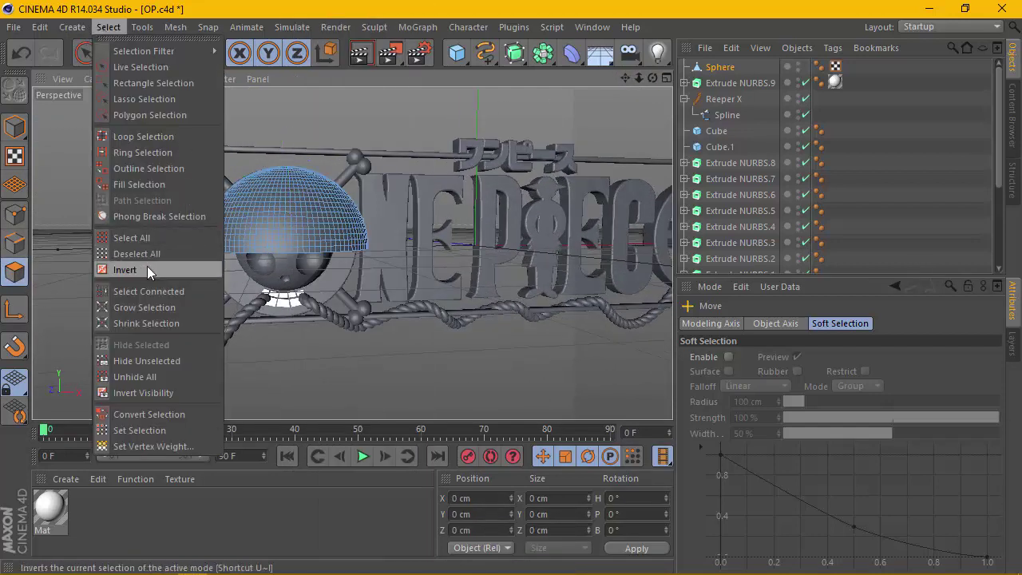
pyautogui.click(160, 238)
pyautogui.rightClick(312, 229)
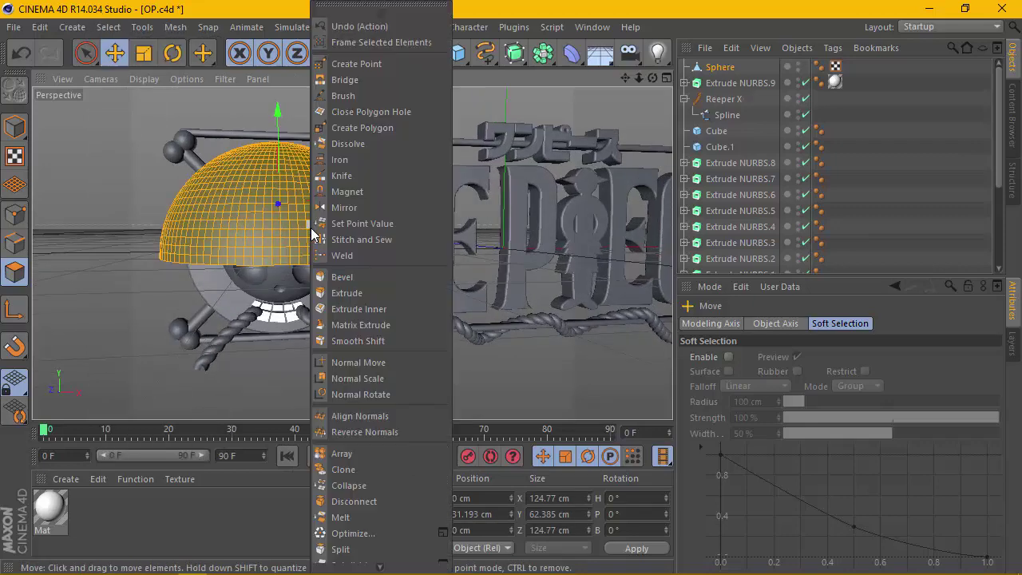
pyautogui.click(375, 292)
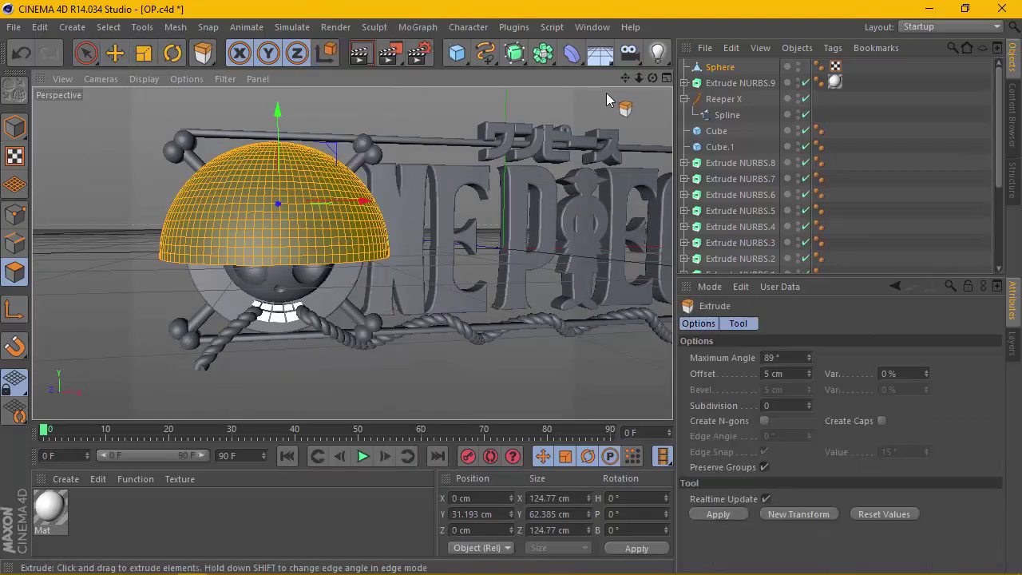
pyautogui.moveTo(650, 76); pyautogui.dragTo(631, 104)
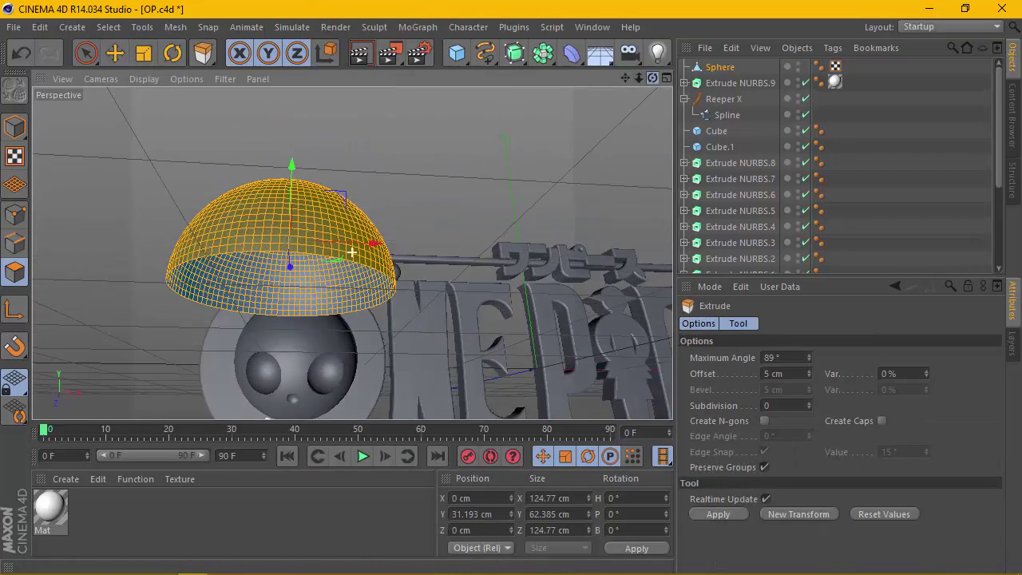
pyautogui.click(740, 513)
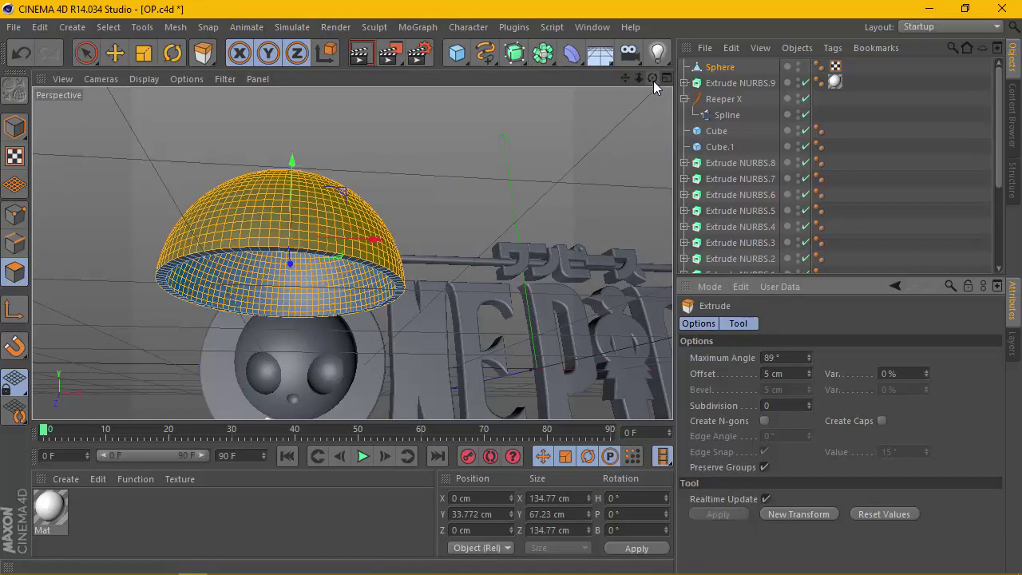
pyautogui.moveTo(653, 78)
pyautogui.mouseDown()
pyautogui.moveTo(499, 164)
pyautogui.moveTo(531, 124)
pyautogui.mouseUp()
pyautogui.moveTo(628, 77); pyautogui.dragTo(600, 80)
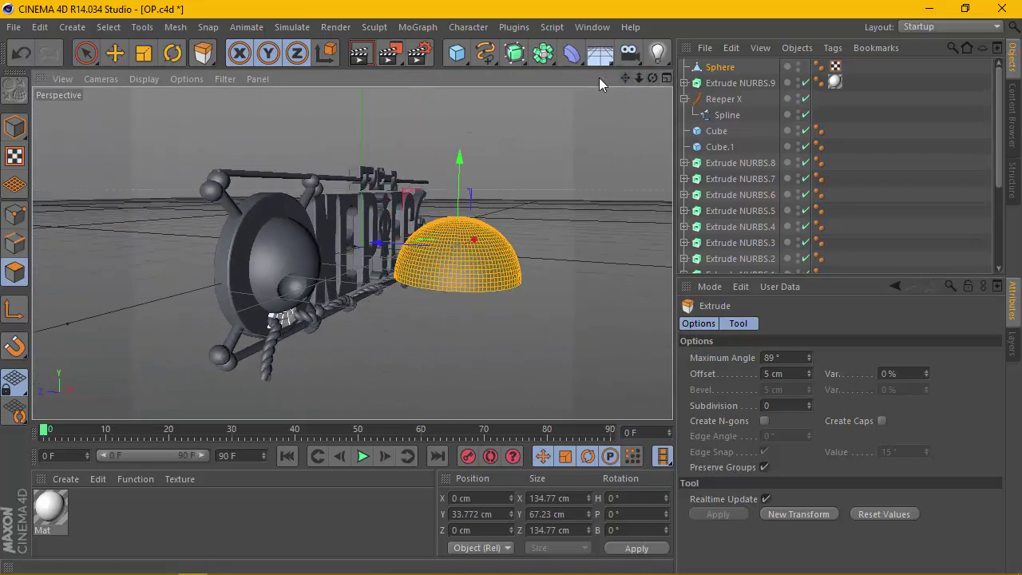
# Step: Move the thickened dome back onto the skull at Z -16.24 cm
pyautogui.click(14, 126)
pyautogui.click(115, 53)
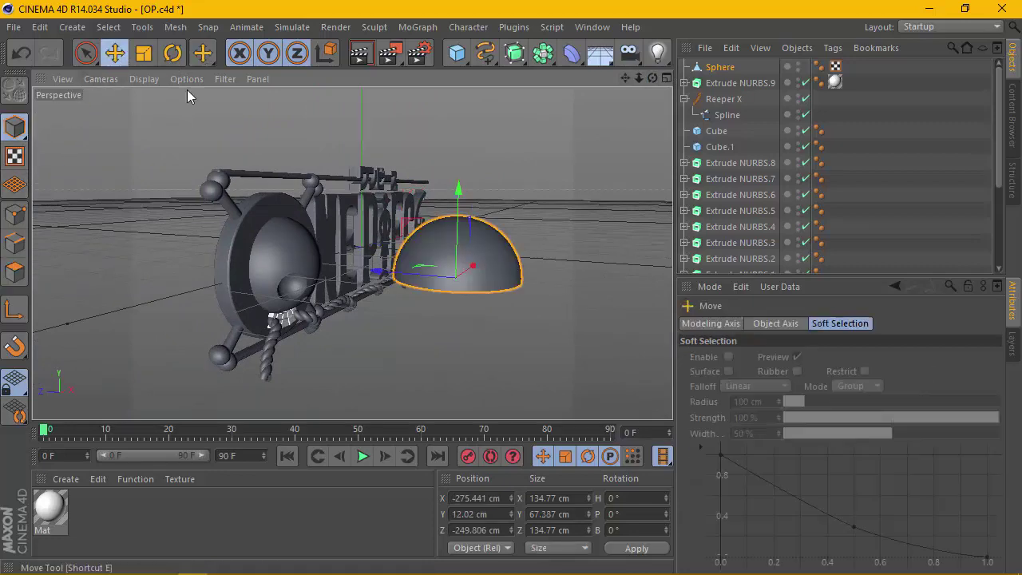
pyautogui.moveTo(405, 276); pyautogui.dragTo(244, 235)
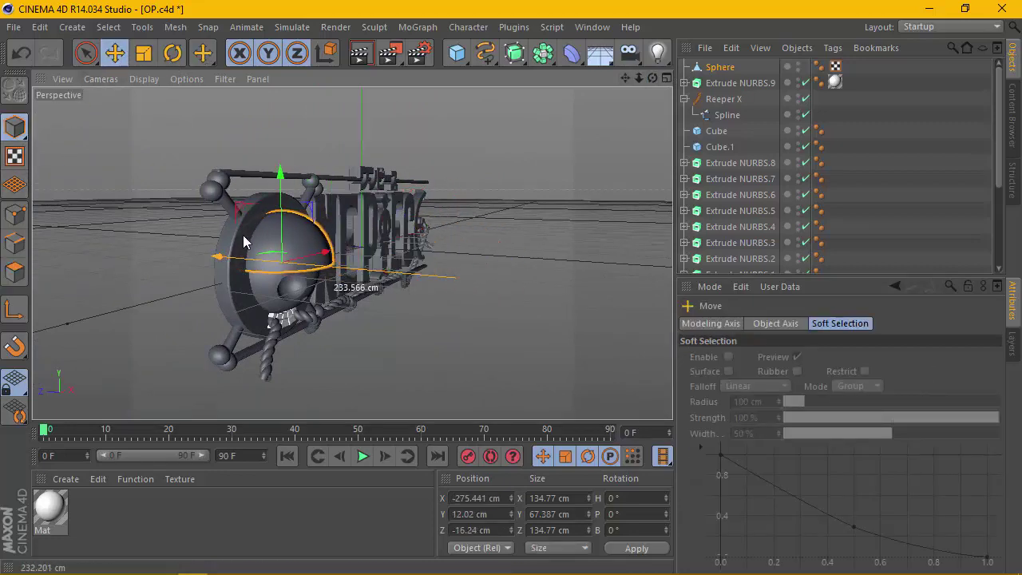
pyautogui.moveTo(652, 78); pyautogui.dragTo(344, 159)
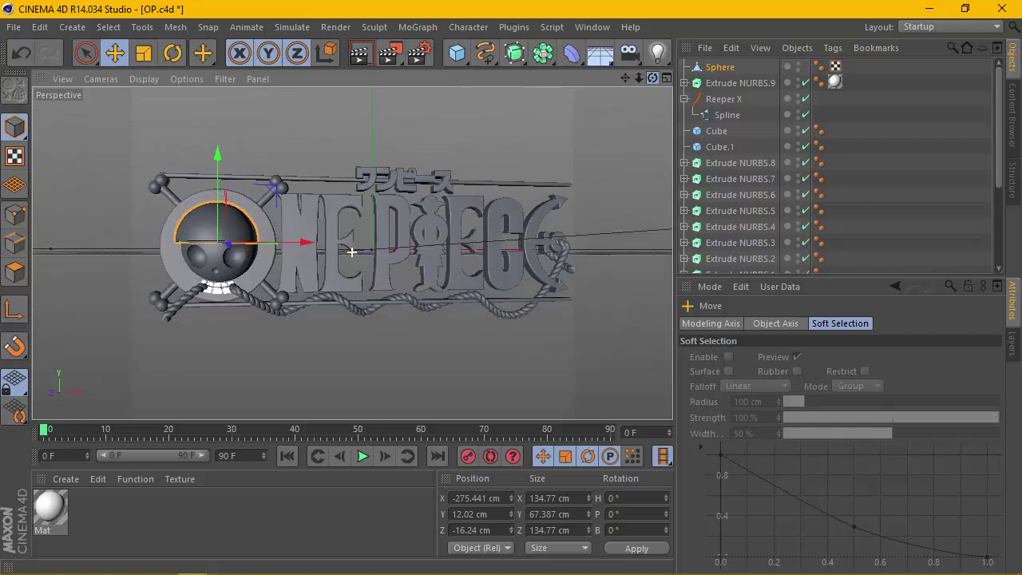
# Step: Nudge the hat dome to about X -275.561, Y 10.986 cm in the Front view
pyautogui.scroll(2, 264, 269)
pyautogui.moveTo(264, 269); pyautogui.dragTo(274, 277)
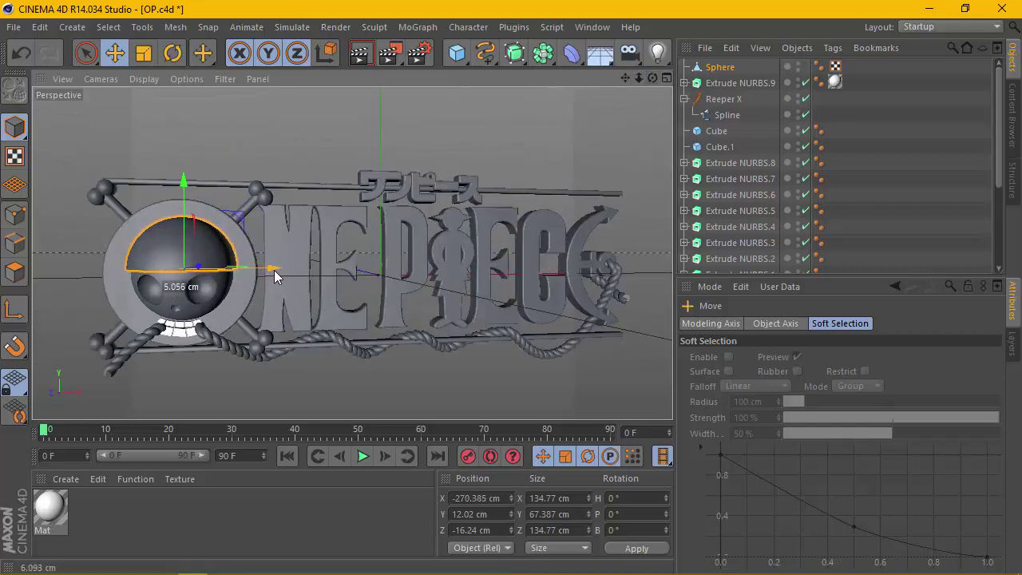
pyautogui.click(667, 78)
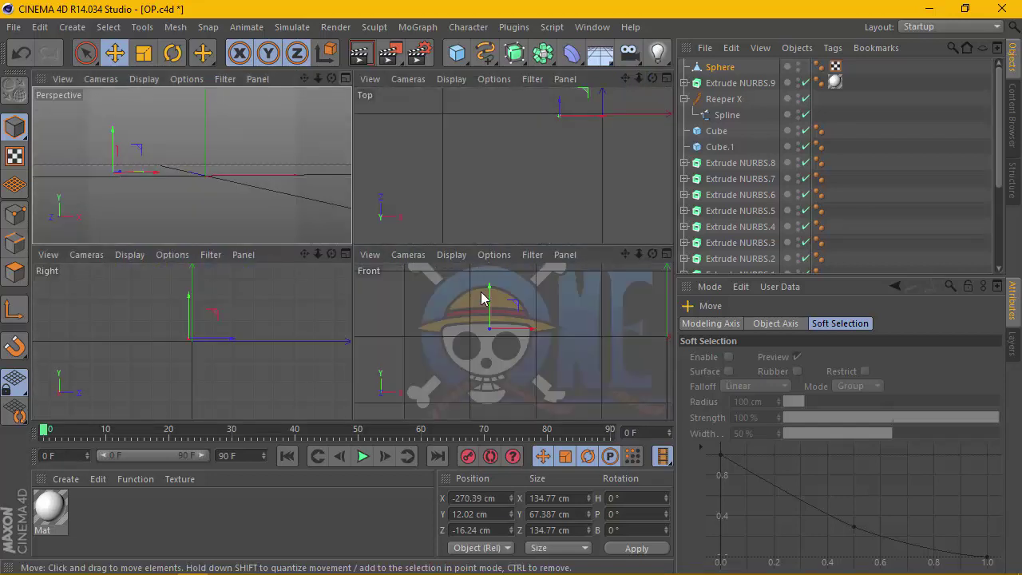
pyautogui.click(667, 254)
pyautogui.scroll(2, 372, 193)
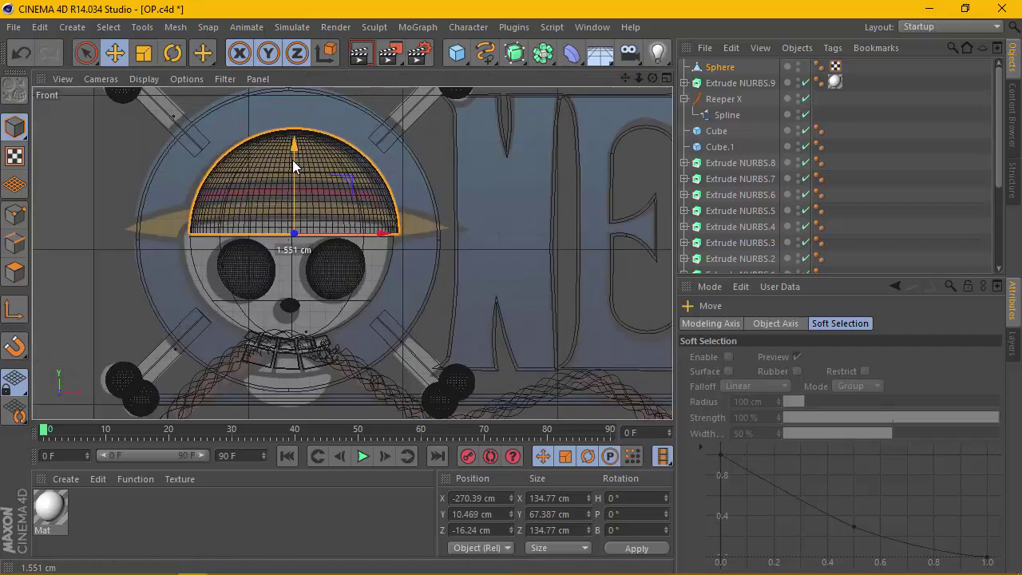
pyautogui.moveTo(292, 160); pyautogui.dragTo(294, 170)
pyautogui.moveTo(328, 234); pyautogui.dragTo(329, 233)
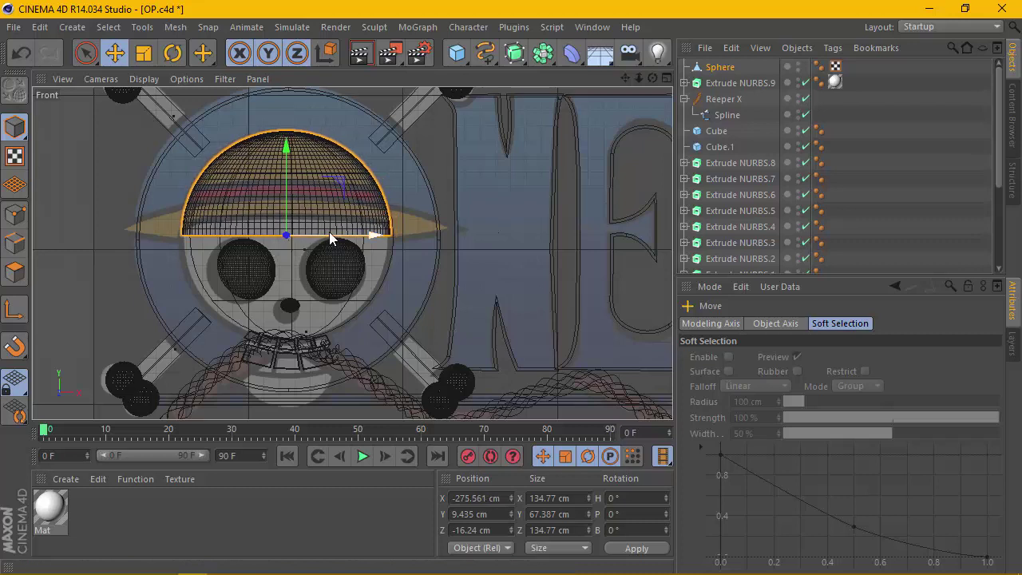
pyautogui.moveTo(287, 191); pyautogui.dragTo(286, 186)
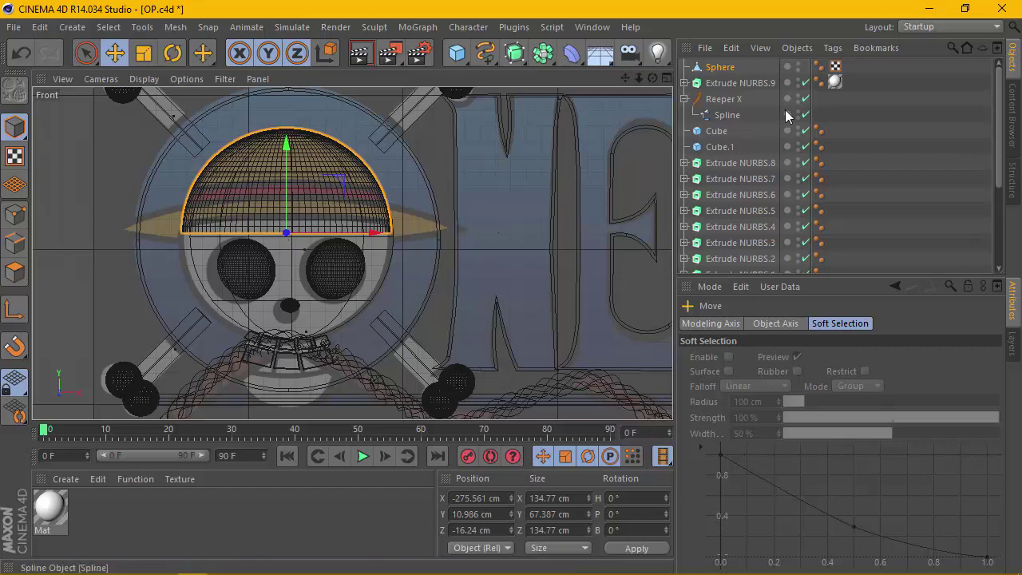
# Step: Add a second Sphere with 100 segments
pyautogui.click(459, 55)
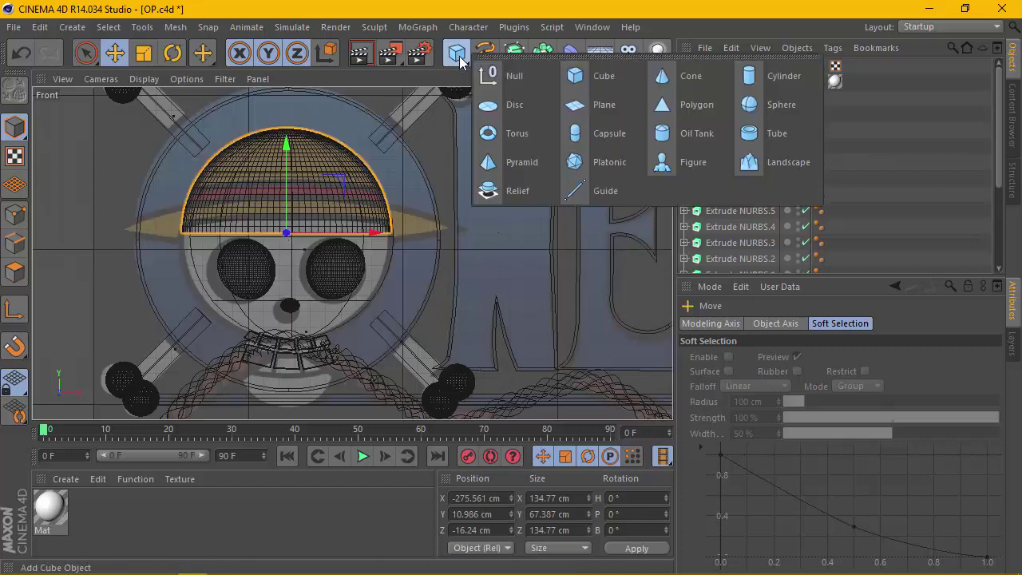
pyautogui.click(759, 104)
pyautogui.scroll(-3, 441, 157)
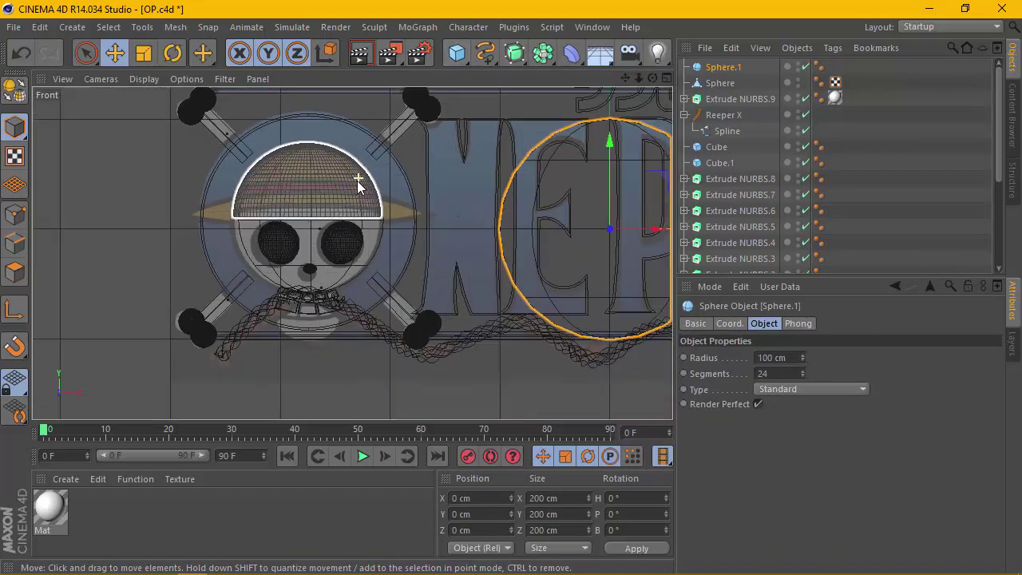
pyautogui.doubleClick(785, 373)
pyautogui.write('100')
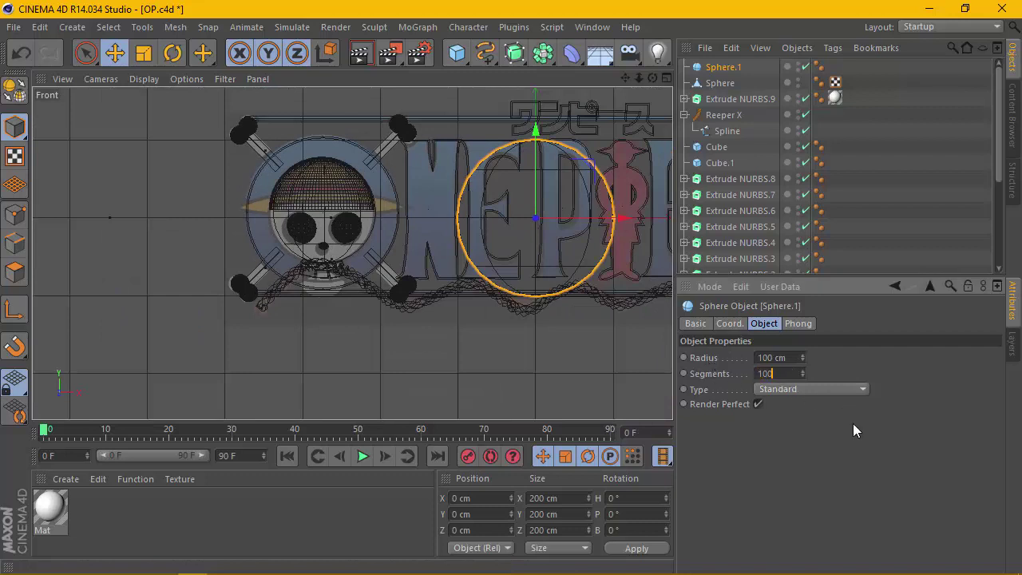
pyautogui.press('Return')
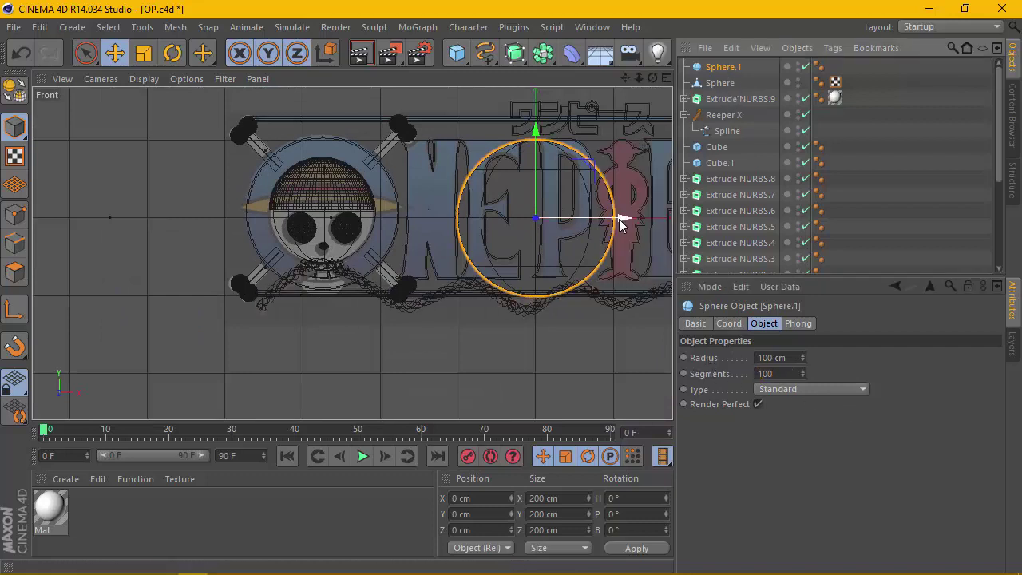
# Step: Move the sphere to about X -271.67, Y 4.172 cm and make it editable
pyautogui.moveTo(622, 223); pyautogui.dragTo(399, 215)
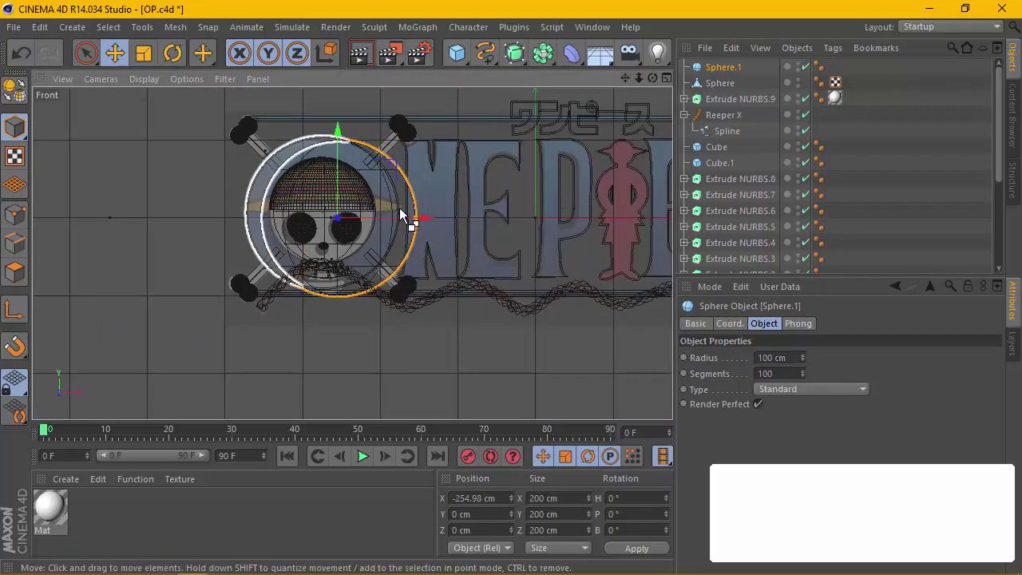
pyautogui.scroll(2, 400, 216)
pyautogui.moveTo(382, 192); pyautogui.dragTo(366, 216)
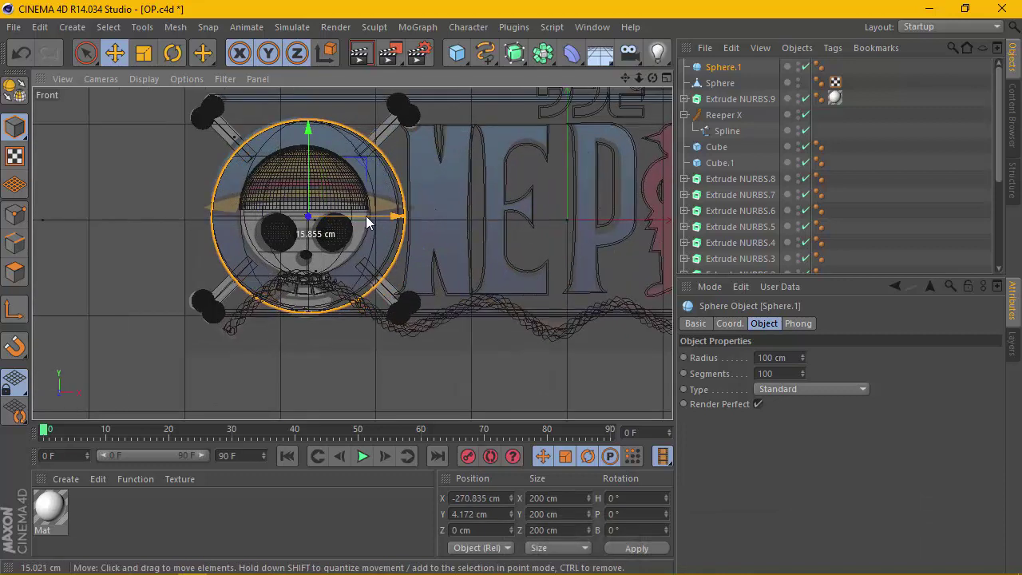
pyautogui.click(722, 67)
pyautogui.click(11, 88)
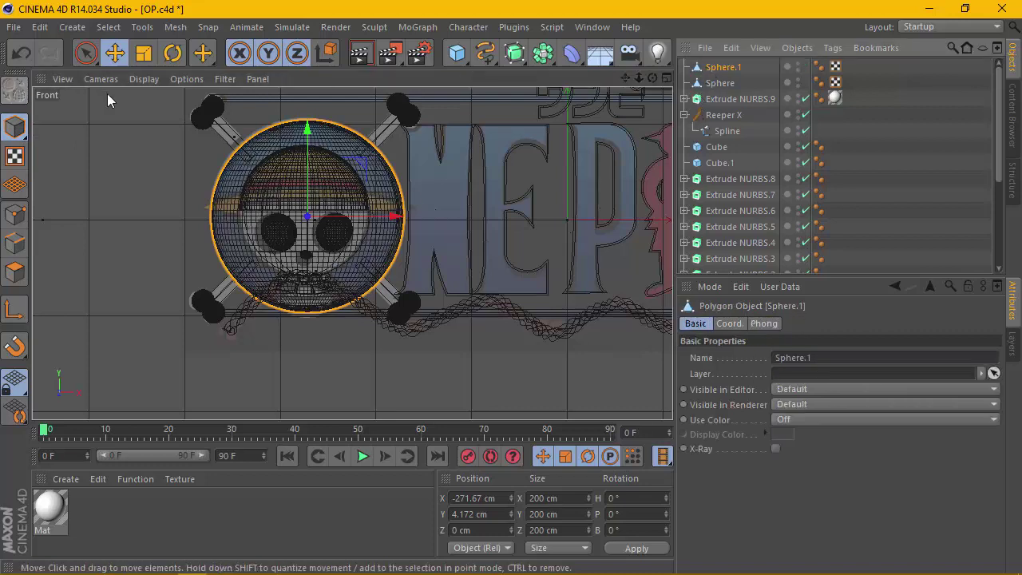
# Step: Squash the second sphere flat, about 24.4 cm tall and 200 cm wide, as the hat brim
pyautogui.click(143, 52)
pyautogui.moveTo(308, 126)
pyautogui.mouseDown()
pyautogui.moveTo(306, 212)
pyautogui.moveTo(309, 166)
pyautogui.mouseUp()
pyautogui.click(115, 52)
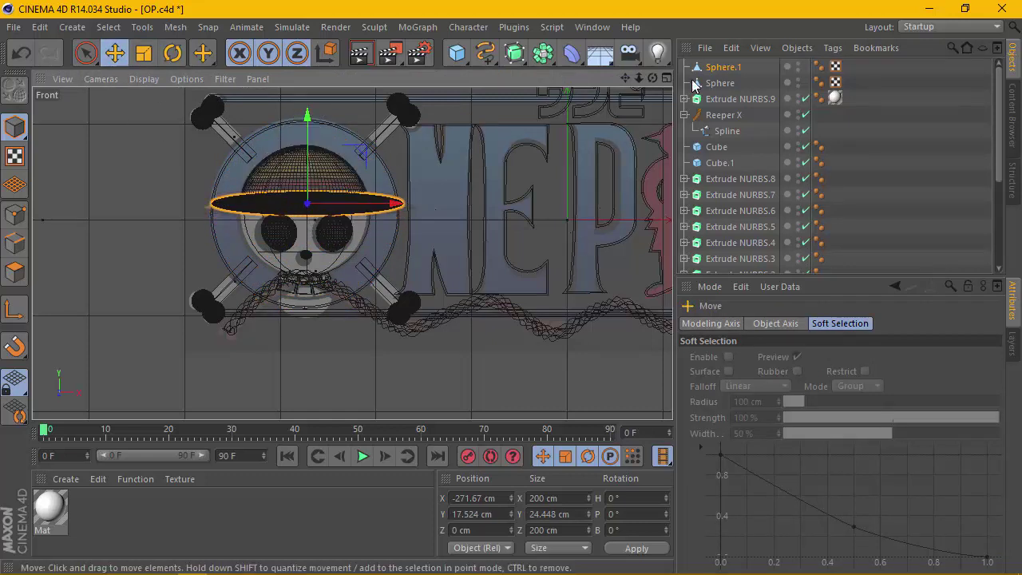
# Step: Orbit the Perspective view to face the skull emblem, then show the four-view layout
pyautogui.click(667, 77)
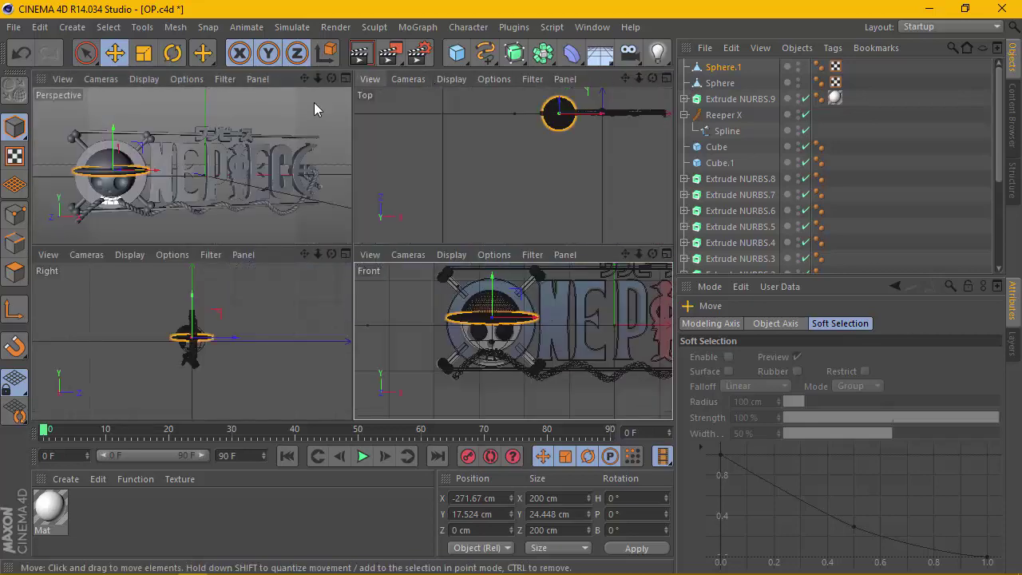
pyautogui.click(346, 77)
pyautogui.moveTo(652, 78)
pyautogui.mouseDown()
pyautogui.moveTo(352, 253)
pyautogui.moveTo(367, 256)
pyautogui.mouseUp()
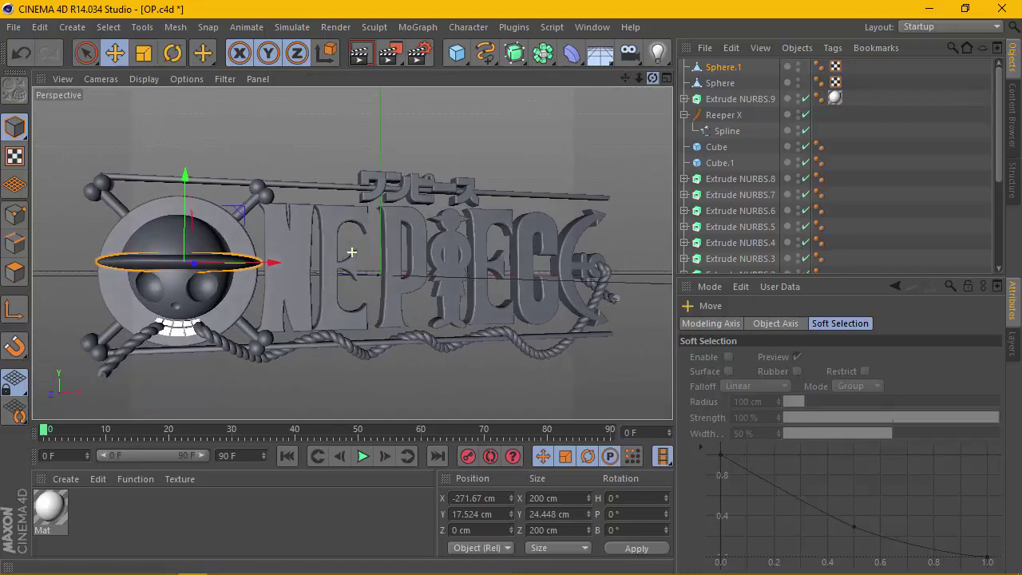
pyautogui.moveTo(638, 78); pyautogui.dragTo(608, 128)
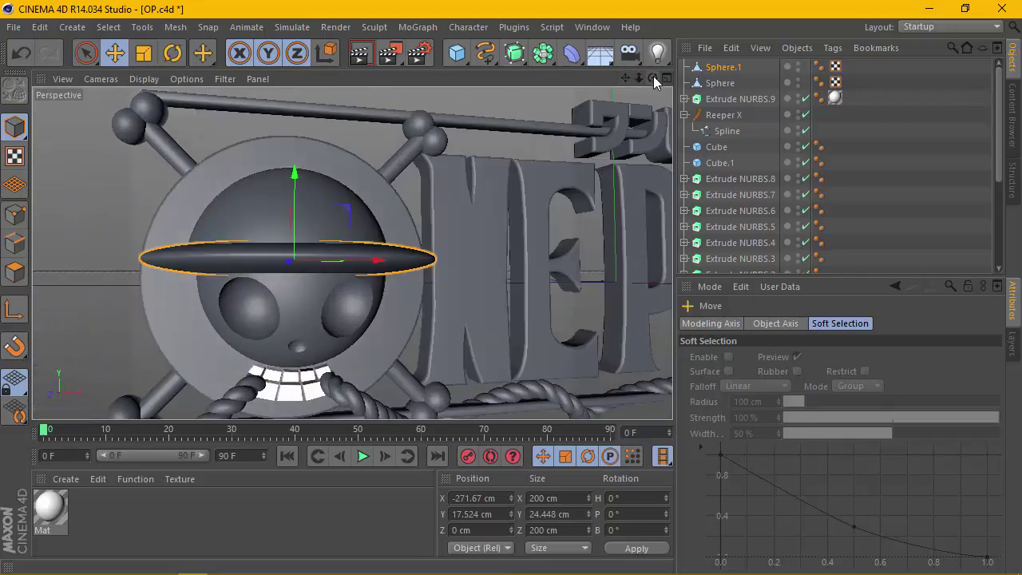
pyautogui.moveTo(653, 76); pyautogui.dragTo(324, 185)
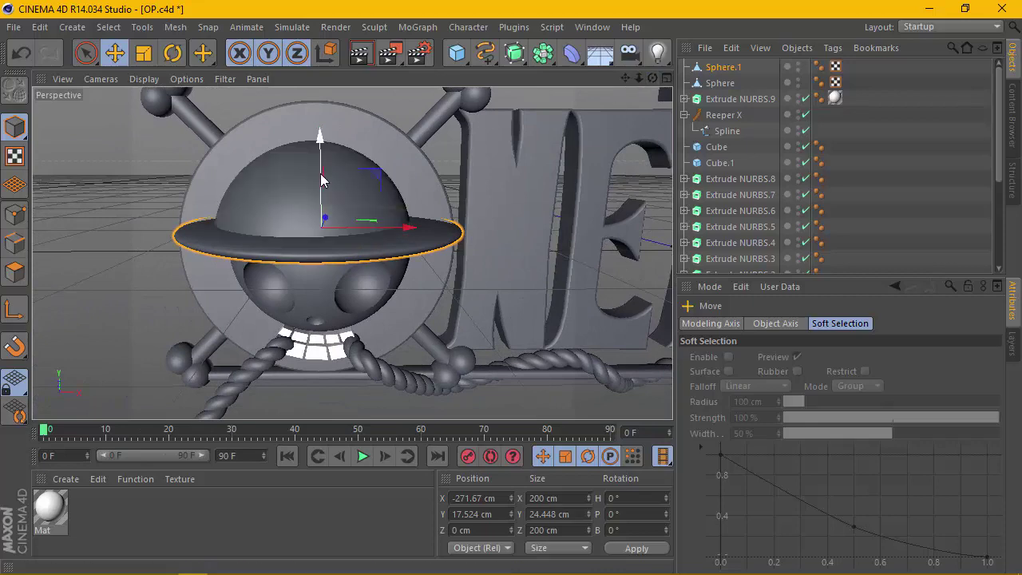
pyautogui.click(667, 76)
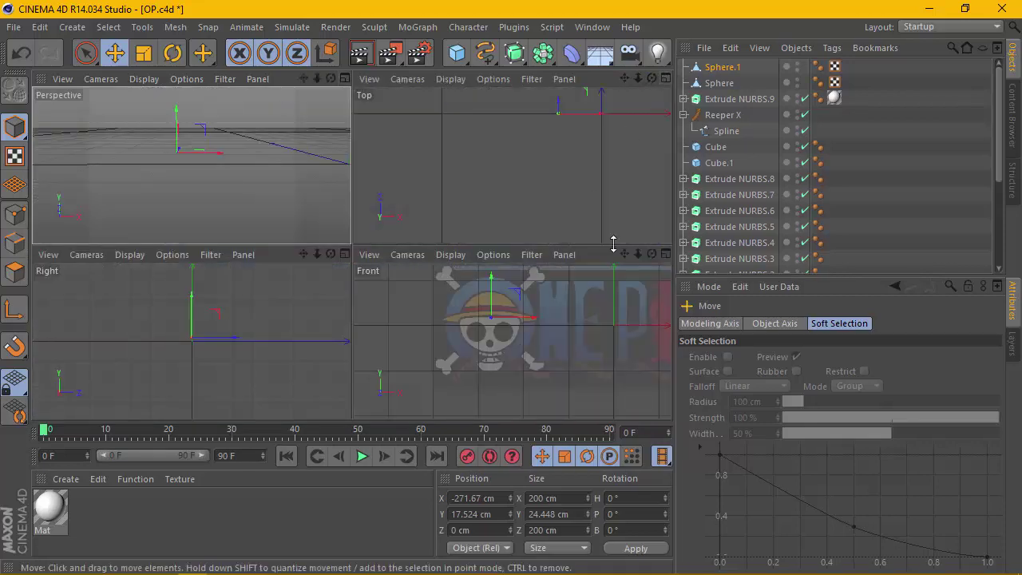
# Step: In the maximised Front view, scale the hat brim wider and thinner, toward 18.6 cm tall
pyautogui.press('F4')
pyautogui.scroll(4, 348, 214)
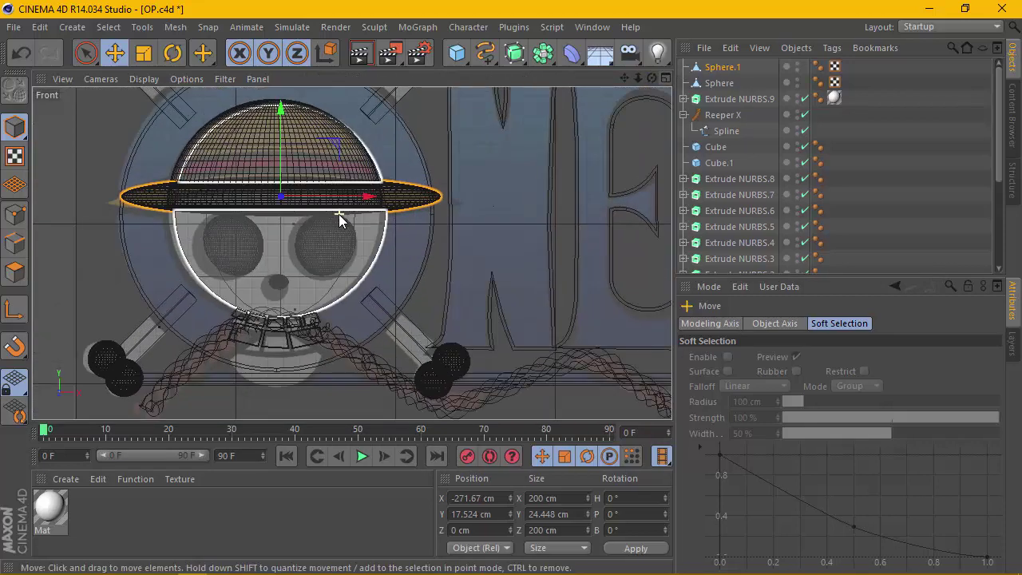
pyautogui.keyDown('alt'); pyautogui.moveTo(374, 105); pyautogui.dragTo(386, 128, button='middle'); pyautogui.keyUp('alt')
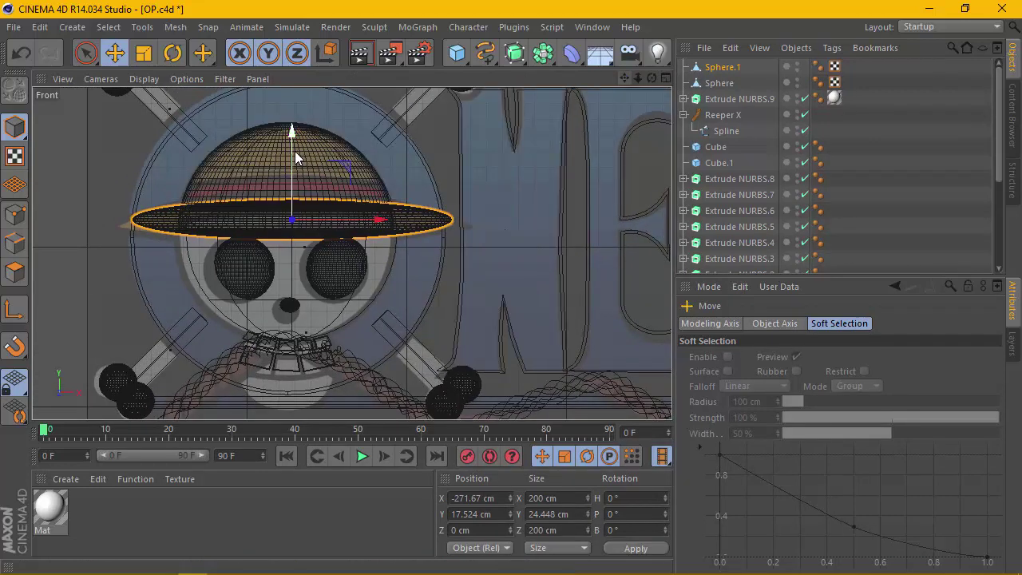
pyautogui.click(144, 53)
pyautogui.moveTo(290, 126)
pyautogui.mouseDown()
pyautogui.moveTo(286, 176)
pyautogui.moveTo(296, 145)
pyautogui.mouseUp()
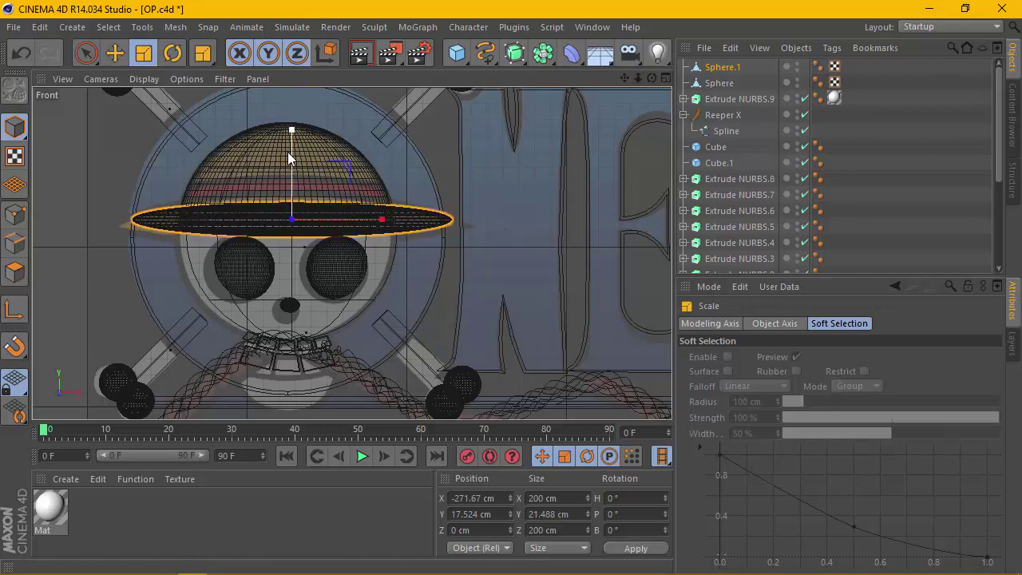
pyautogui.moveTo(381, 220); pyautogui.dragTo(390, 228)
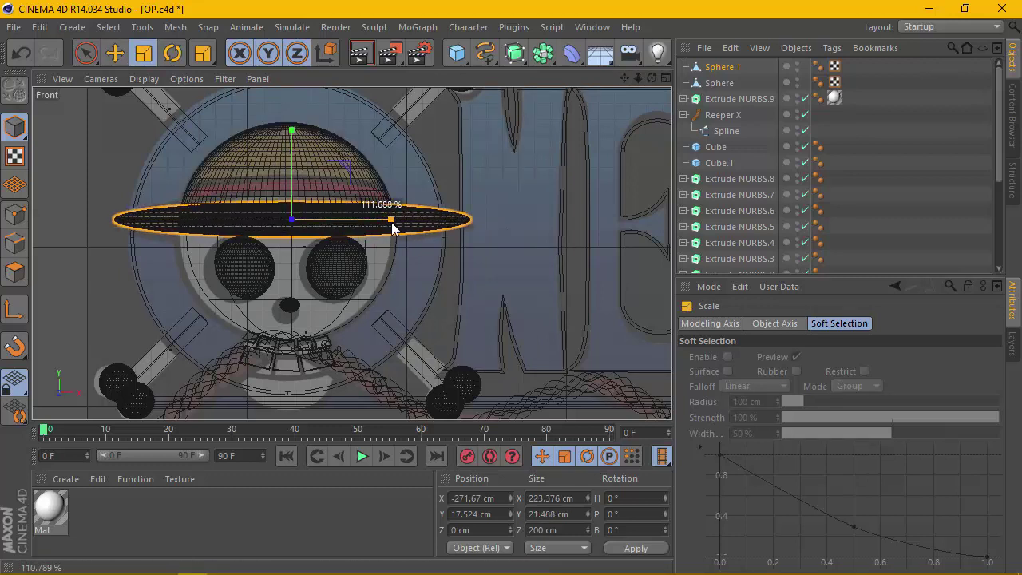
pyautogui.moveTo(292, 138)
pyautogui.mouseDown()
pyautogui.moveTo(295, 223)
pyautogui.moveTo(306, 152)
pyautogui.mouseUp()
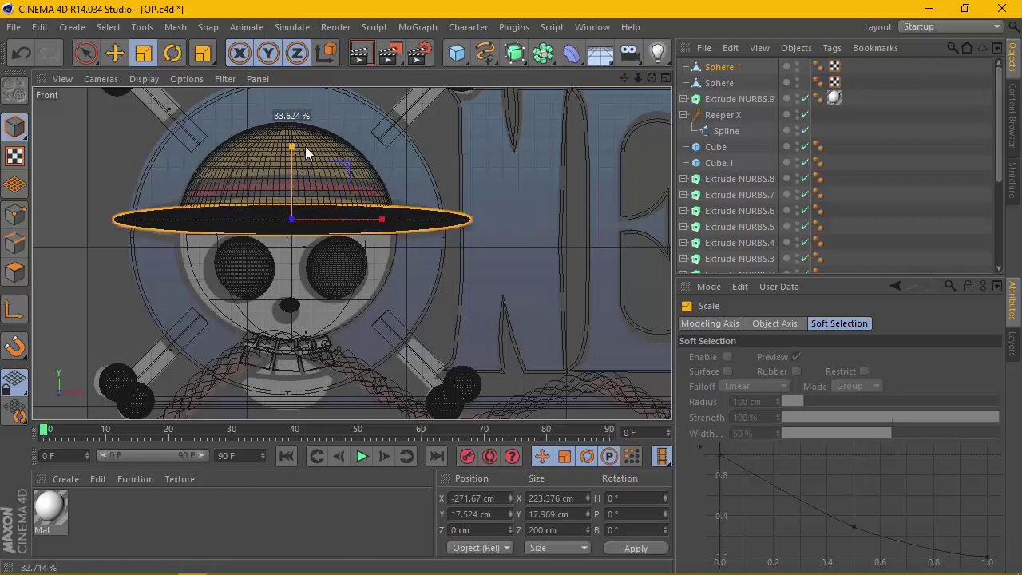
pyautogui.moveTo(306, 152)
pyautogui.mouseDown()
pyautogui.moveTo(289, 154)
pyautogui.moveTo(288, 132)
pyautogui.mouseUp()
# Step: Undo an accidental brim move and trim the brim width to about 219 cm
pyautogui.click(114, 54)
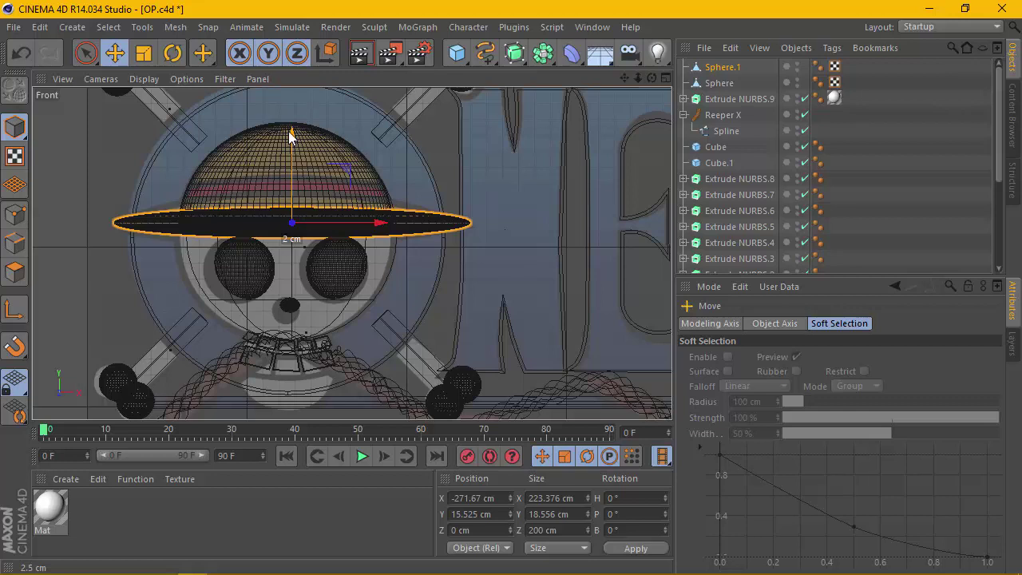
pyautogui.hotkey('ctrl', 'z')
pyautogui.click(144, 53)
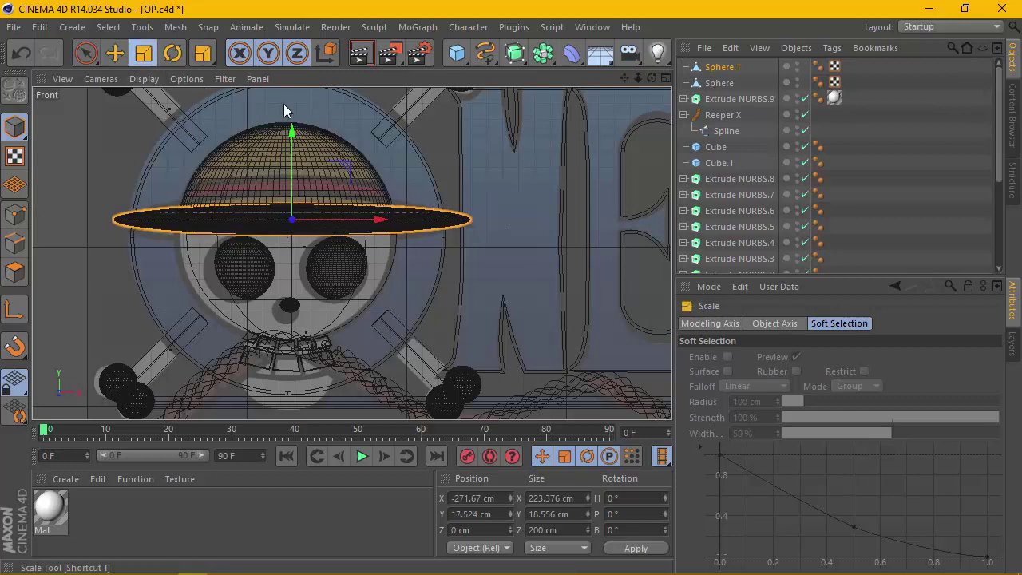
pyautogui.moveTo(383, 220); pyautogui.dragTo(379, 225)
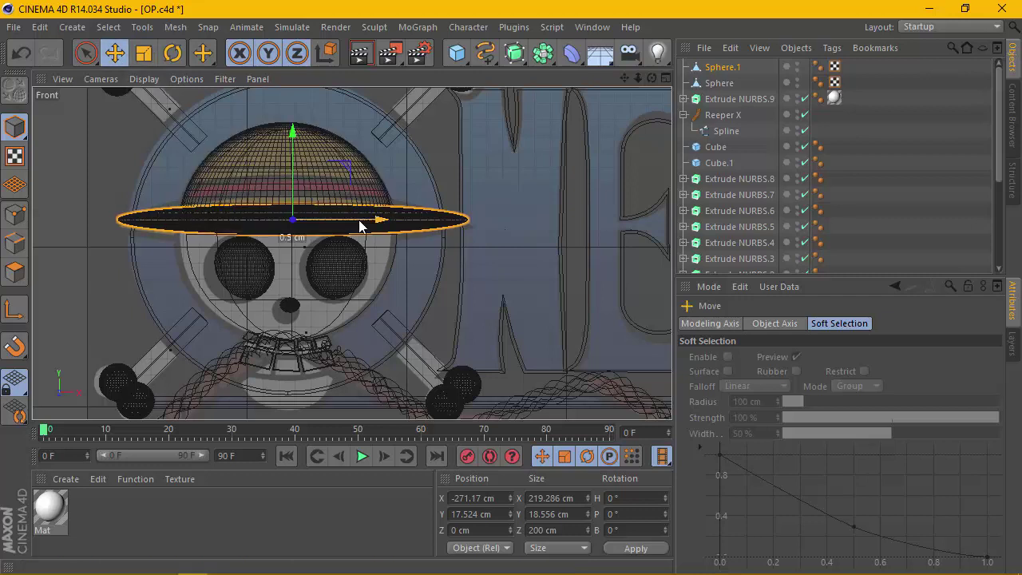
# Step: Centre the hat crown sphere over the skull by moving it along X
pyautogui.click(665, 78)
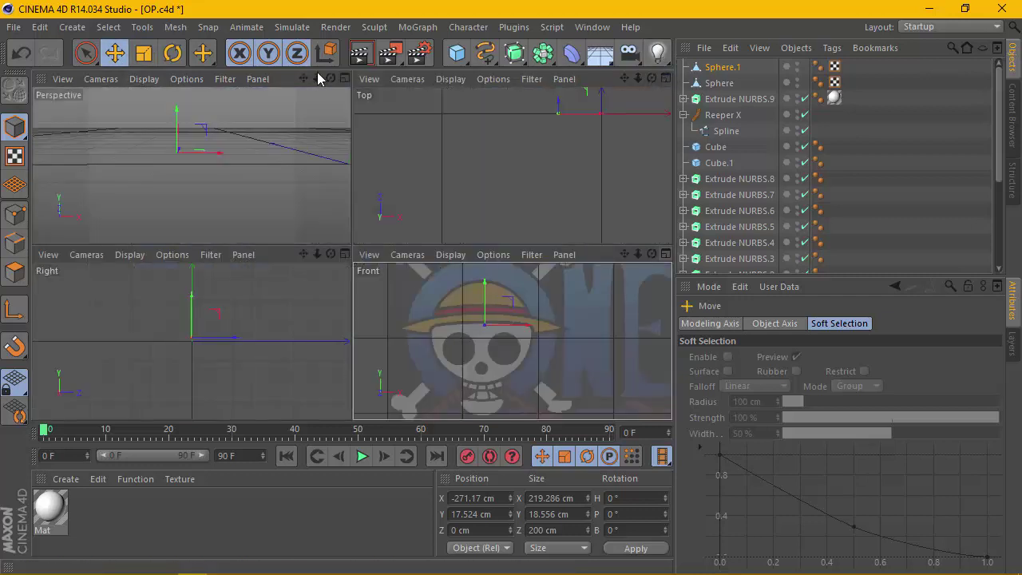
pyautogui.click(345, 78)
pyautogui.scroll(3, 344, 192)
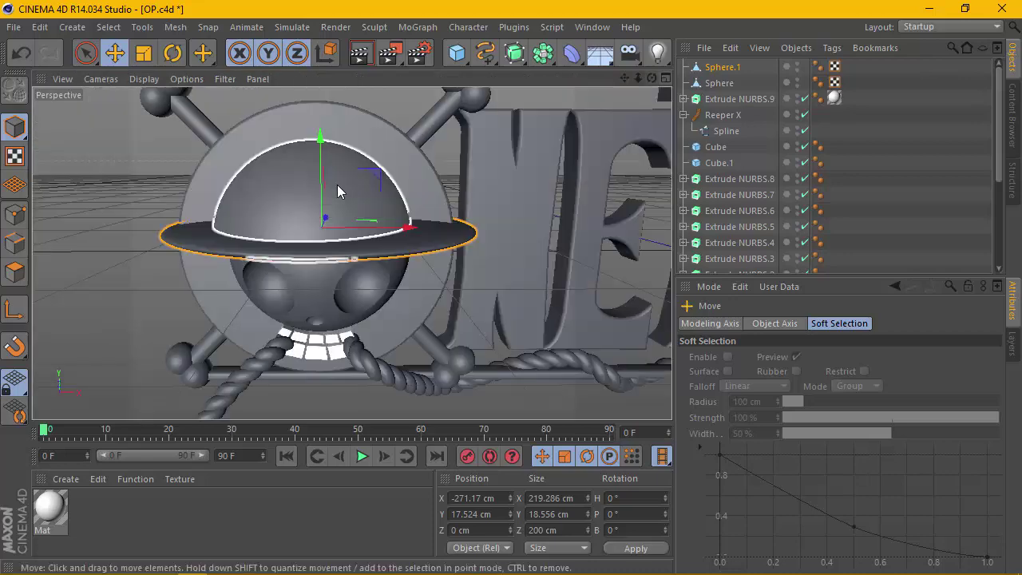
pyautogui.scroll(-3, 350, 184)
pyautogui.moveTo(638, 78)
pyautogui.mouseDown()
pyautogui.moveTo(614, 83)
pyautogui.moveTo(651, 80)
pyautogui.mouseUp()
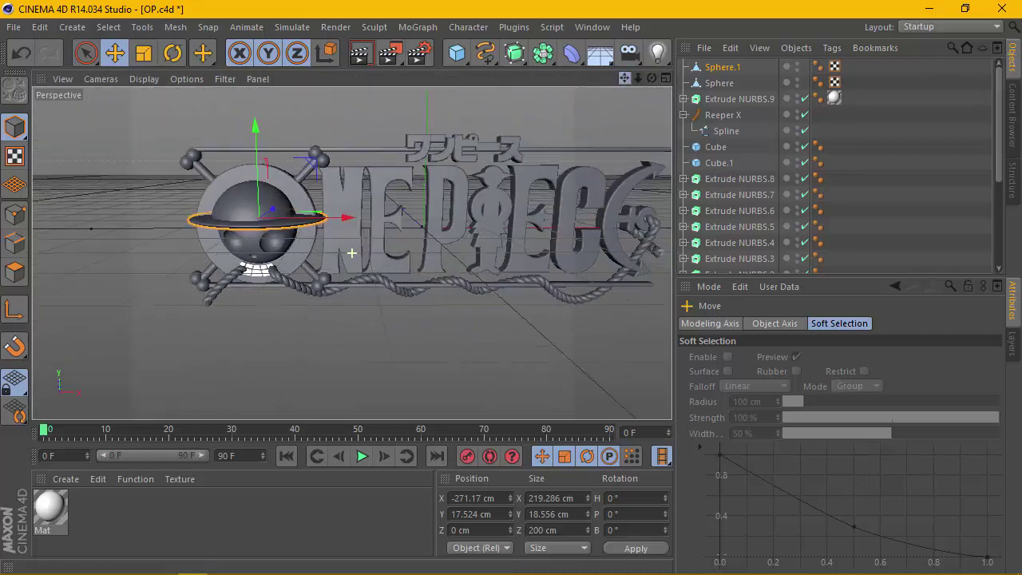
pyautogui.keyDown('alt'); pyautogui.moveTo(350, 252); pyautogui.dragTo(376, 240); pyautogui.keyUp('alt')
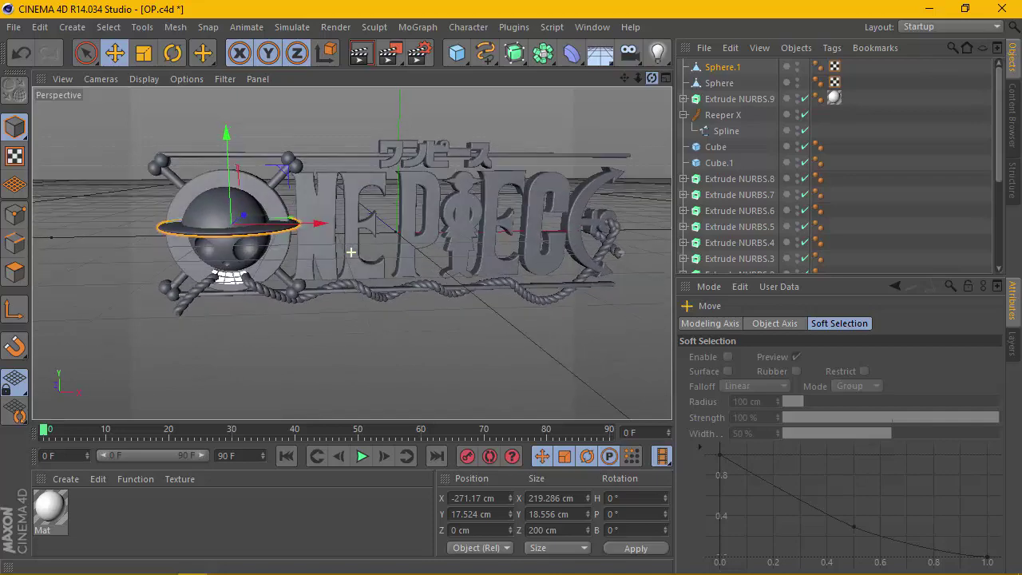
pyautogui.click(227, 204)
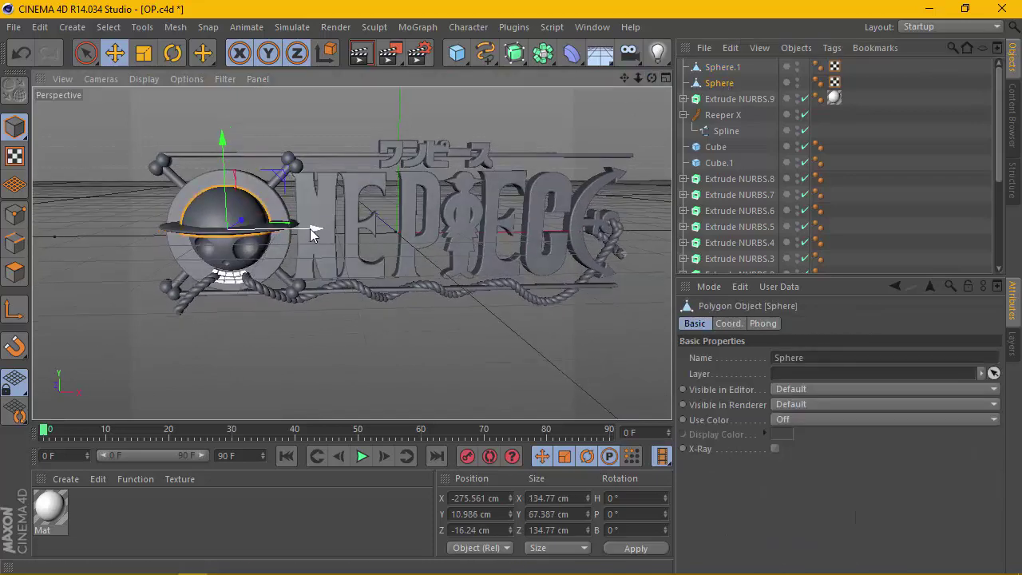
pyautogui.moveTo(310, 228); pyautogui.dragTo(350, 252)
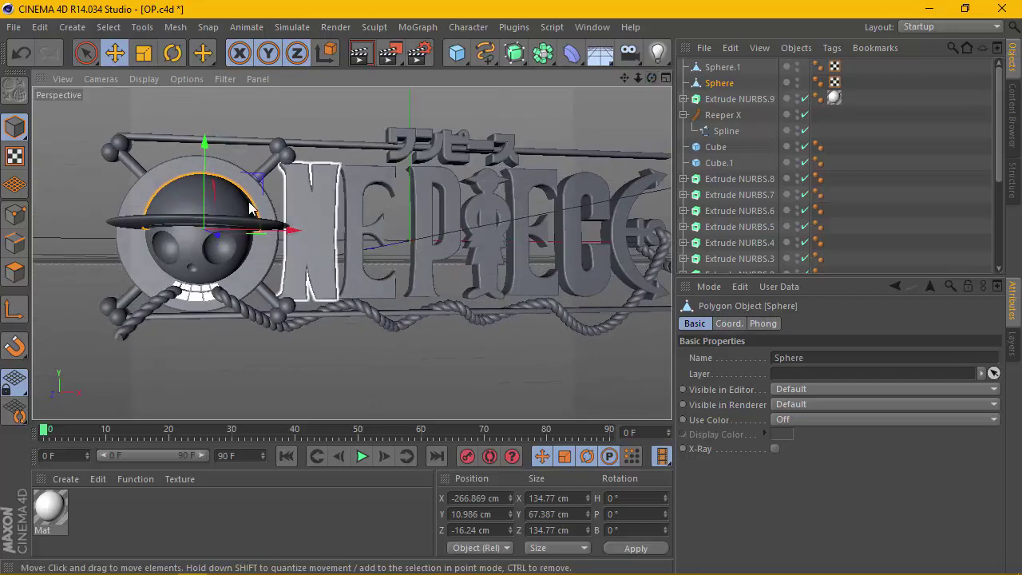
# Step: Lower the hat brim slightly on Y to about 15.8 cm
pyautogui.scroll(3, 593, 111)
pyautogui.moveTo(627, 76)
pyautogui.mouseDown()
pyautogui.moveTo(351, 252)
pyautogui.moveTo(390, 244)
pyautogui.mouseUp()
pyautogui.scroll(2, 370, 258)
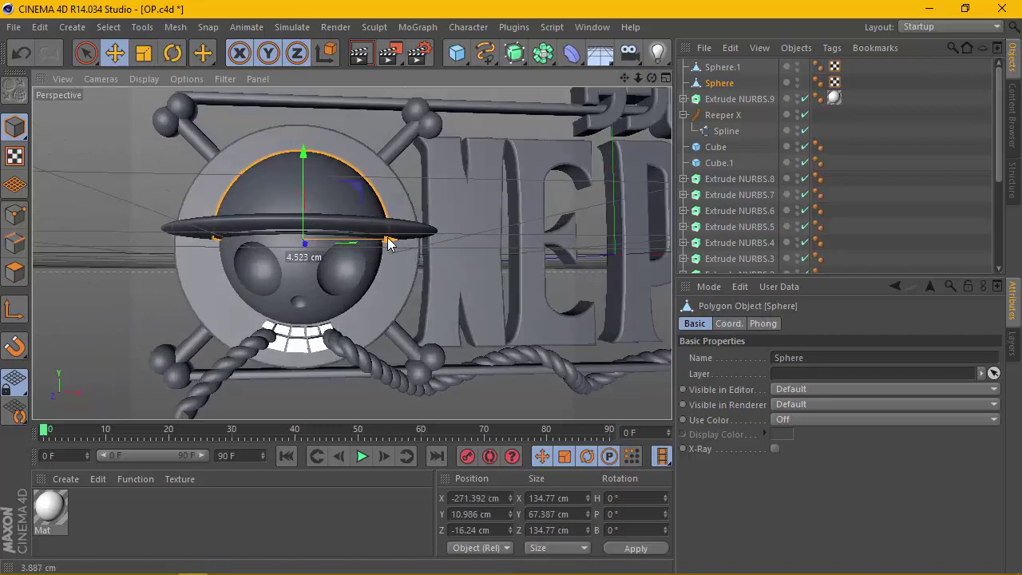
pyautogui.scroll(3, 232, 278)
pyautogui.scroll(1, 237, 256)
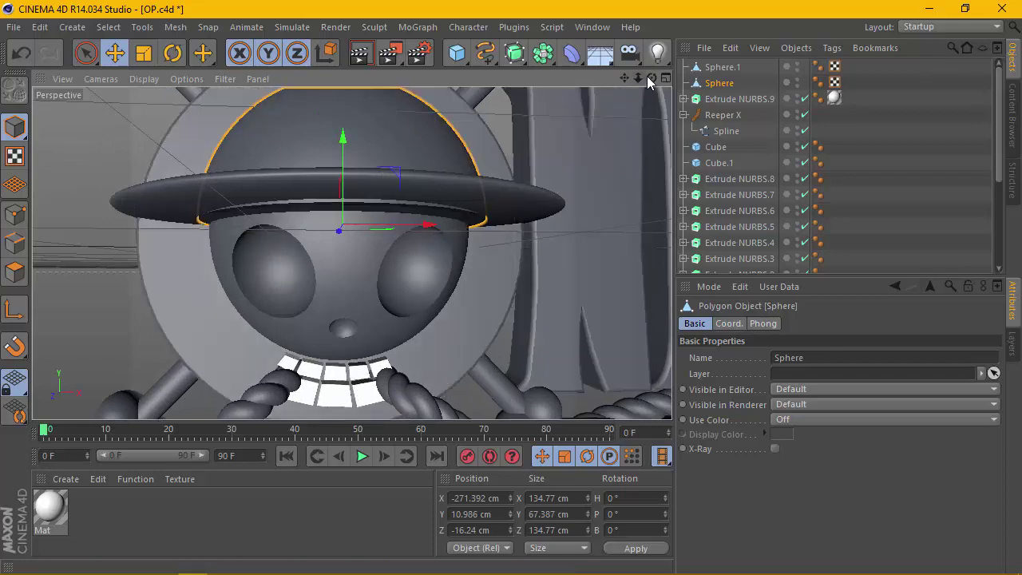
pyautogui.moveTo(651, 78); pyautogui.dragTo(351, 253)
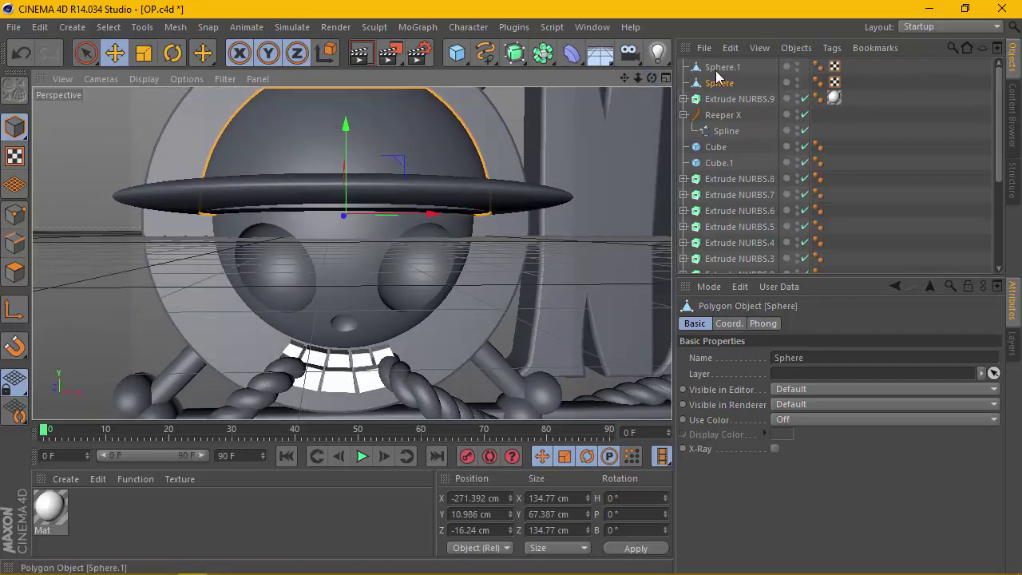
pyautogui.click(717, 68)
pyautogui.moveTo(345, 114); pyautogui.dragTo(347, 124)
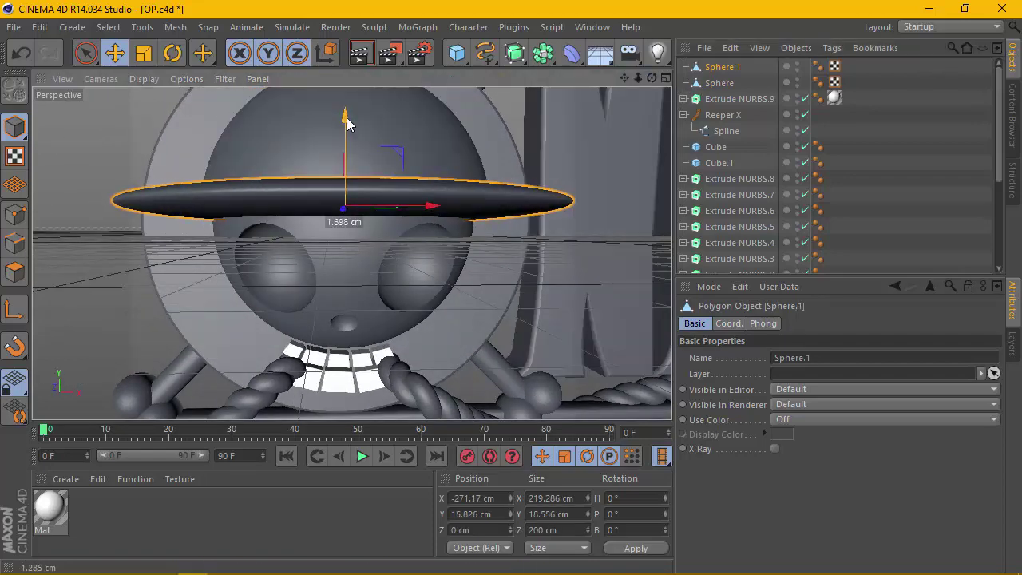
# Step: Frame the whole ONE PIECE logo and render a viewport preview
pyautogui.scroll(-1, 335, 159)
pyautogui.scroll(-2, 325, 179)
pyautogui.scroll(-1, 326, 189)
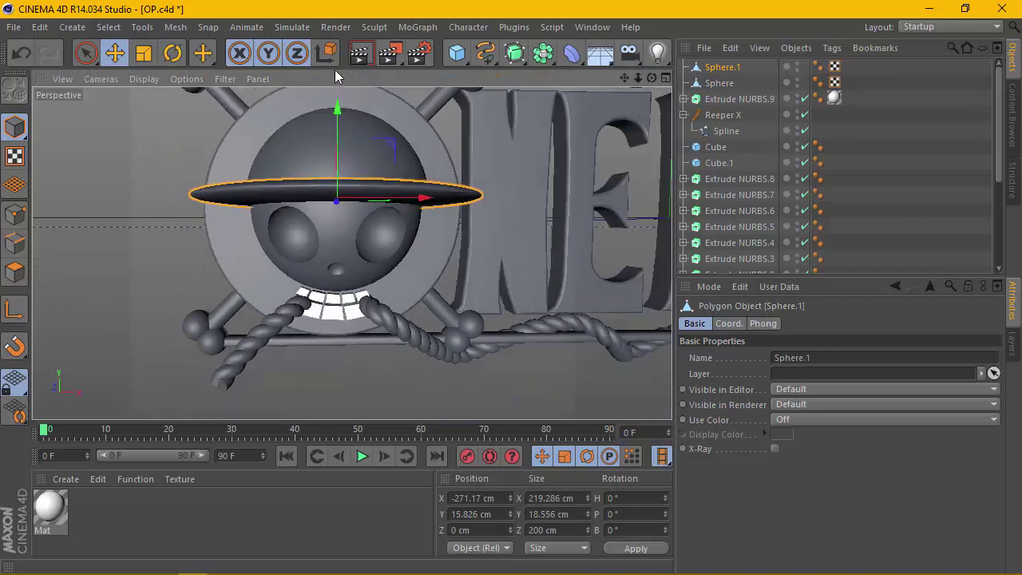
pyautogui.click(360, 53)
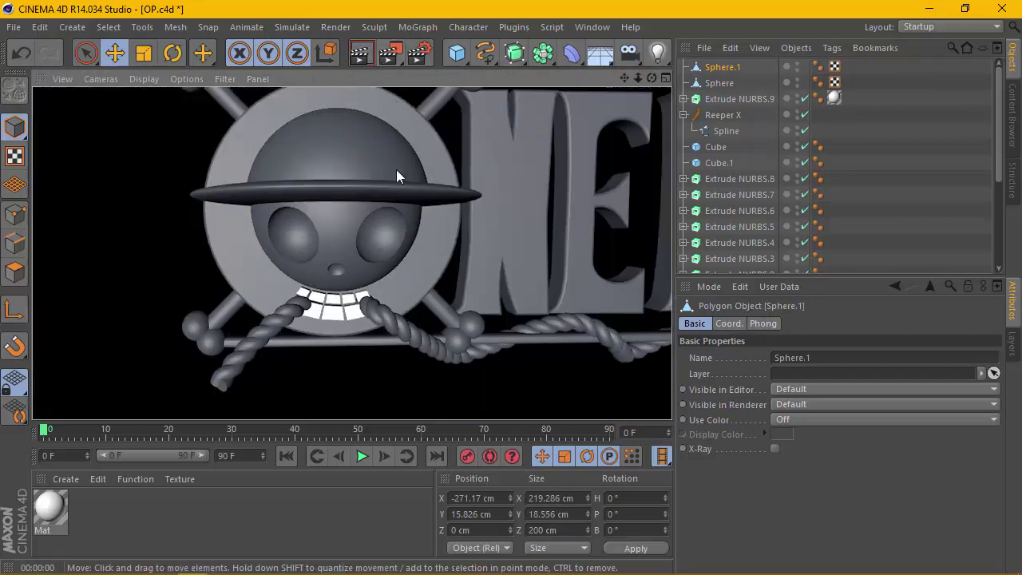
pyautogui.scroll(-2, 396, 171)
pyautogui.scroll(-1, 394, 174)
pyautogui.scroll(-1, 395, 174)
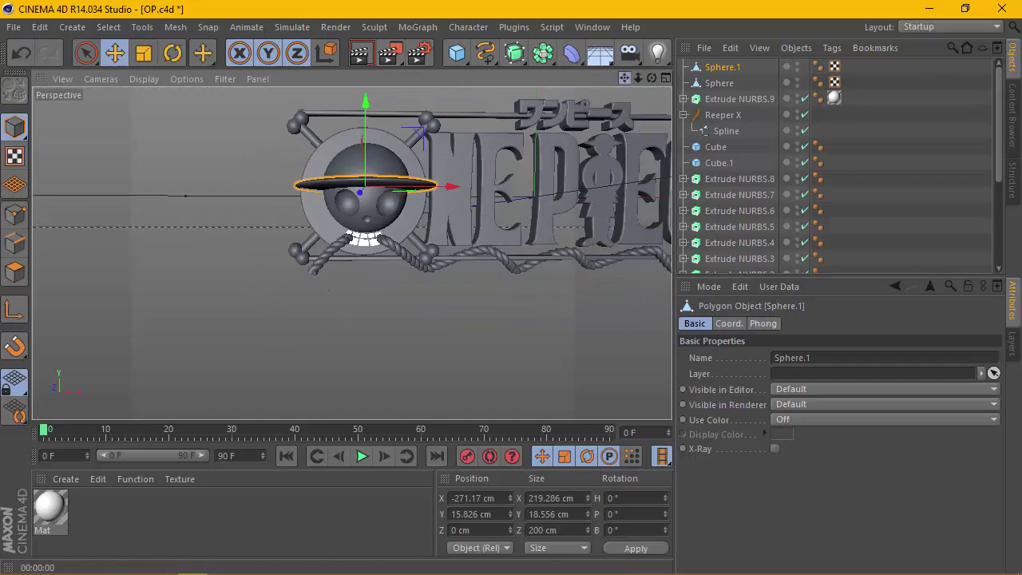
pyautogui.scroll(-2, 352, 240)
pyautogui.scroll(1, 352, 252)
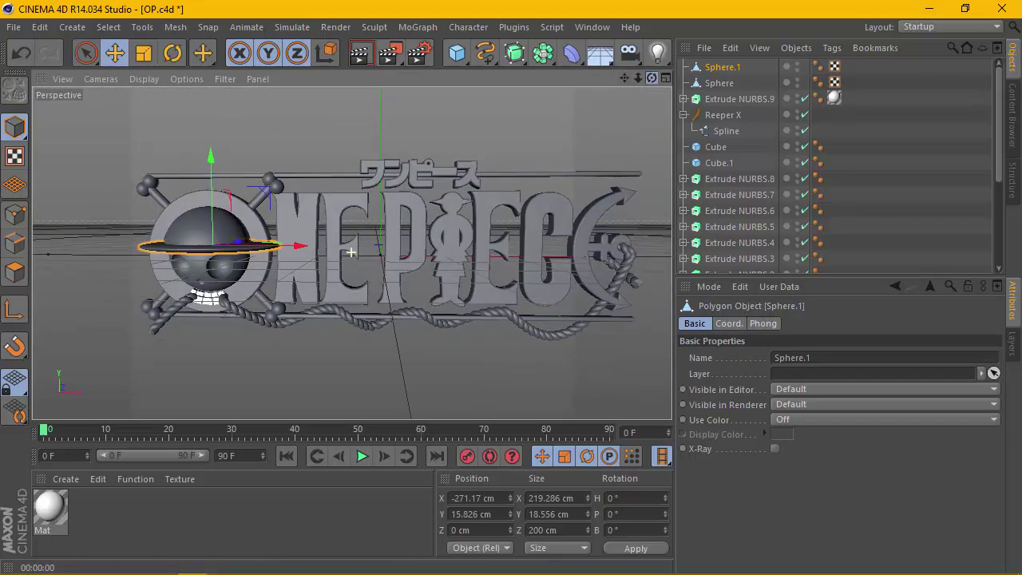
pyautogui.moveTo(627, 78); pyautogui.dragTo(342, 93)
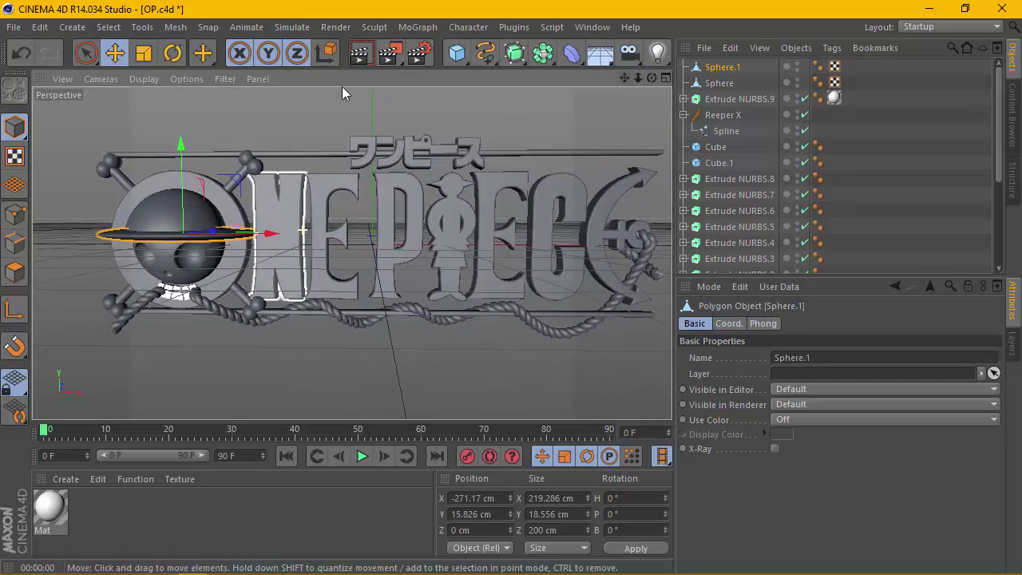
pyautogui.click(359, 52)
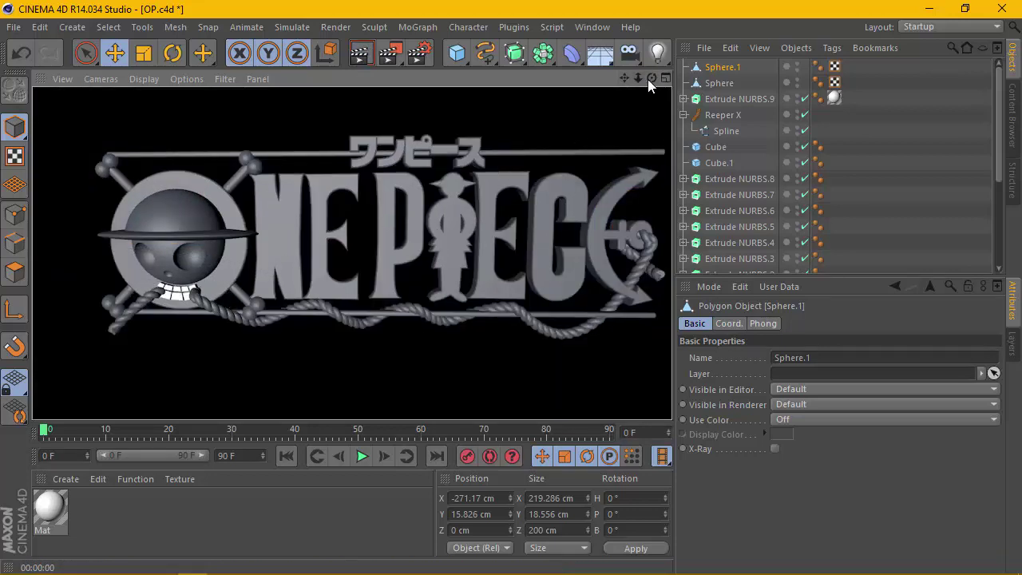
# Step: Orbit to a side view of the skull and undo an accidental hat change
pyautogui.moveTo(652, 77); pyautogui.dragTo(559, 87)
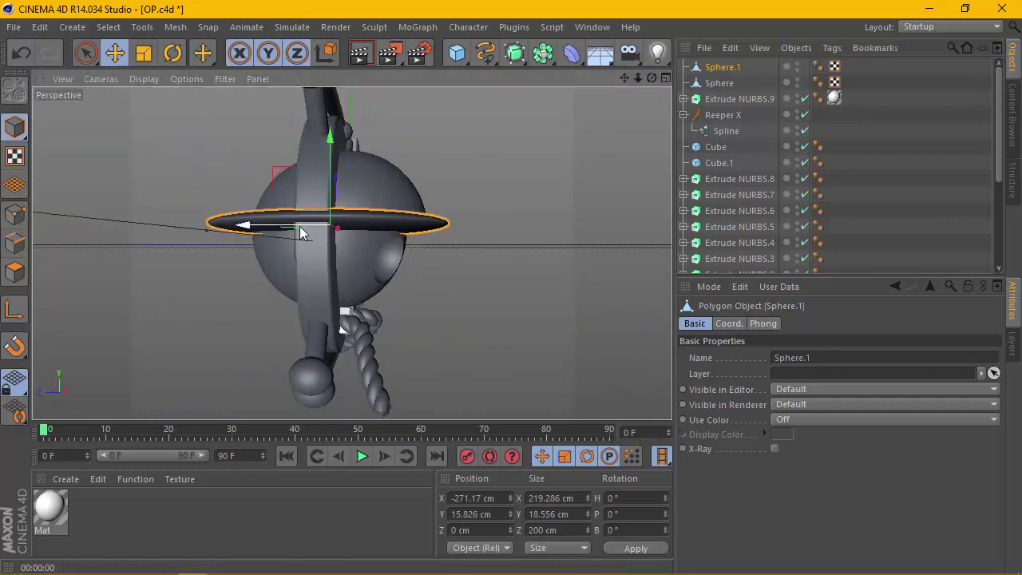
pyautogui.moveTo(300, 226); pyautogui.dragTo(426, 200)
pyautogui.hotkey('ctrl', 'z')
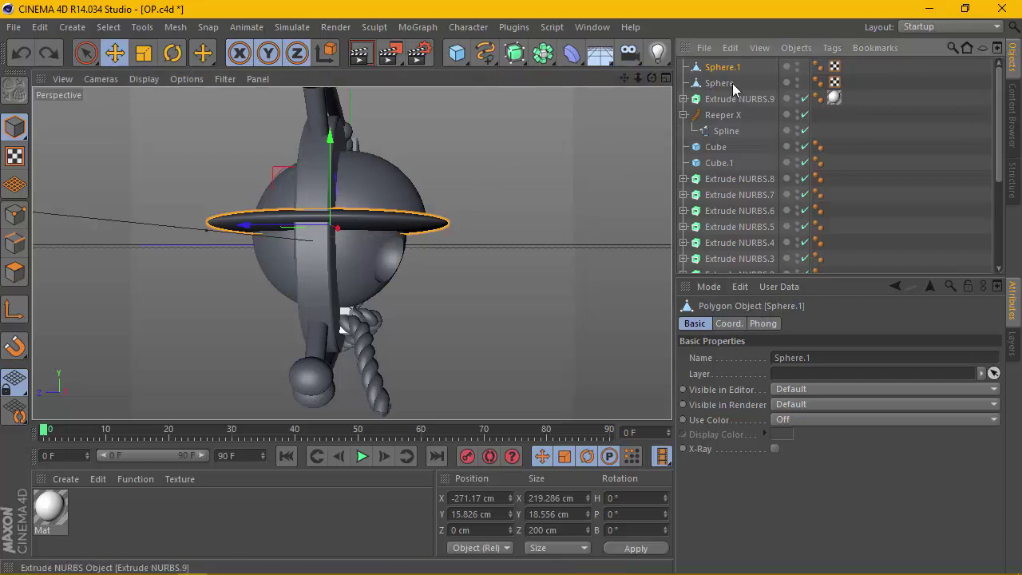
pyautogui.click(732, 83)
pyautogui.moveTo(652, 77); pyautogui.dragTo(657, 95)
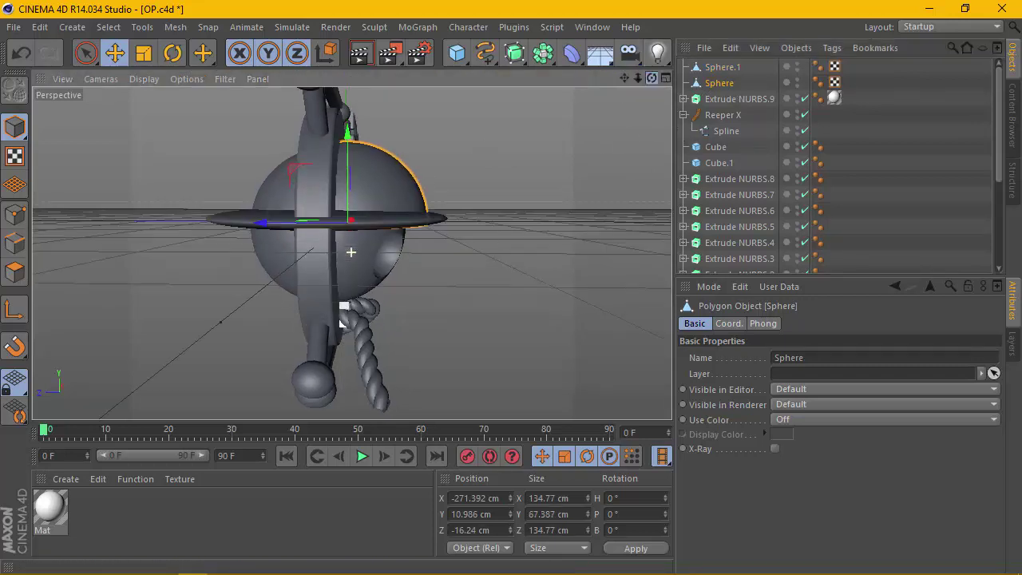
pyautogui.moveTo(286, 221); pyautogui.dragTo(271, 217)
pyautogui.moveTo(654, 75); pyautogui.dragTo(351, 252)
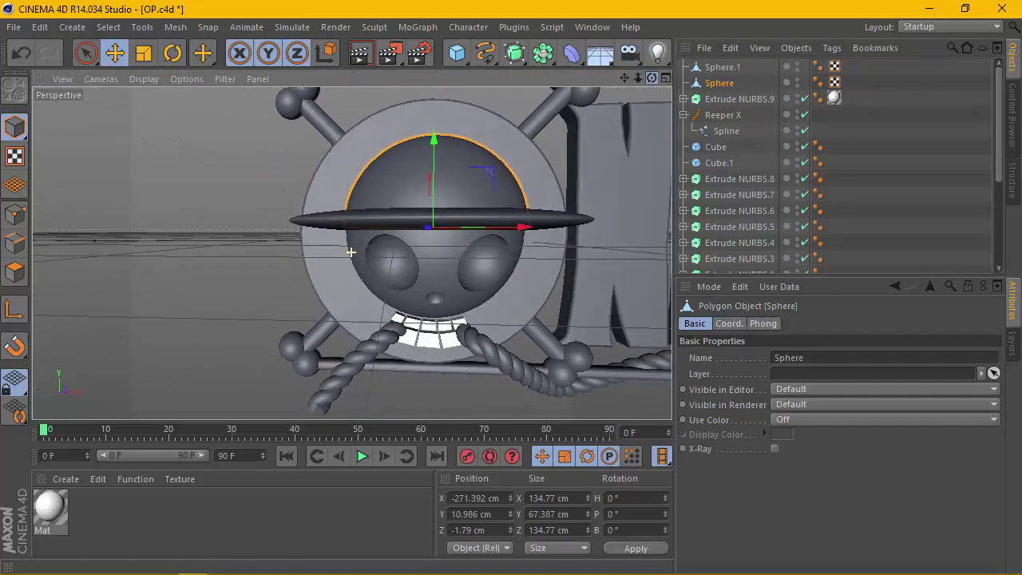
pyautogui.moveTo(351, 252); pyautogui.dragTo(351, 252)
pyautogui.moveTo(636, 85); pyautogui.dragTo(351, 224)
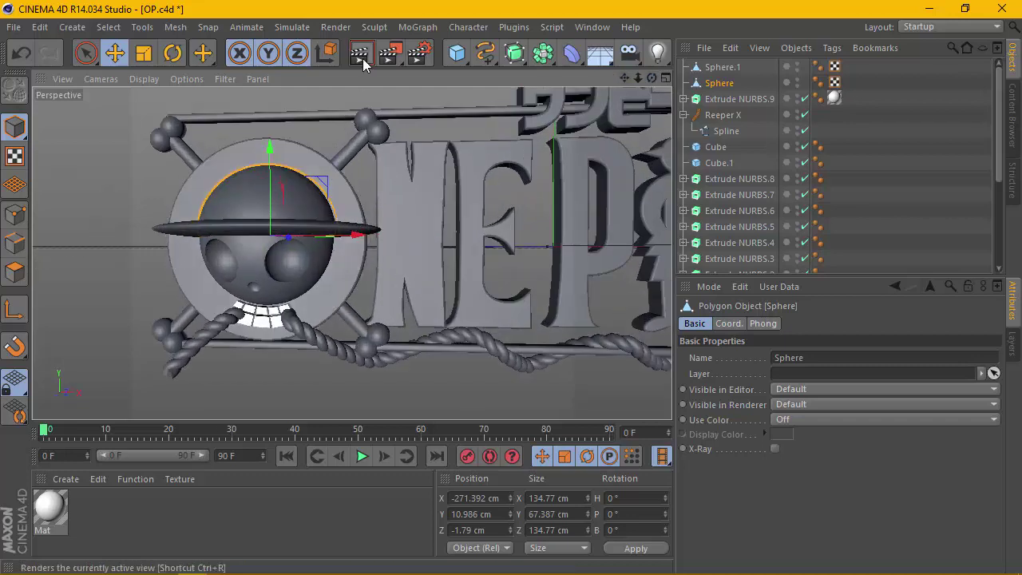
pyautogui.click(359, 53)
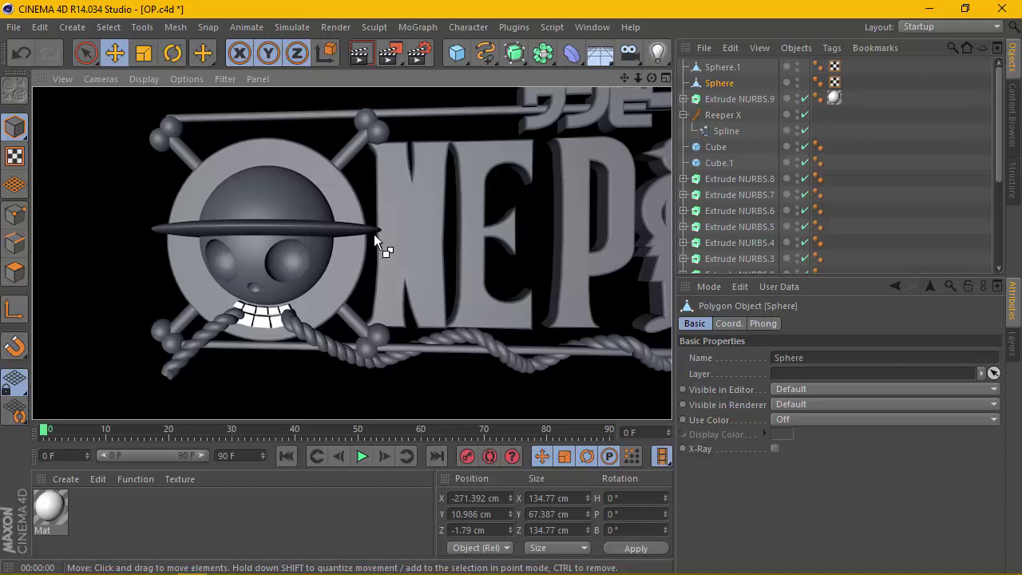
pyautogui.keyDown('alt'); pyautogui.moveTo(374, 234); pyautogui.dragTo(517, 299, button='right'); pyautogui.keyUp('alt')
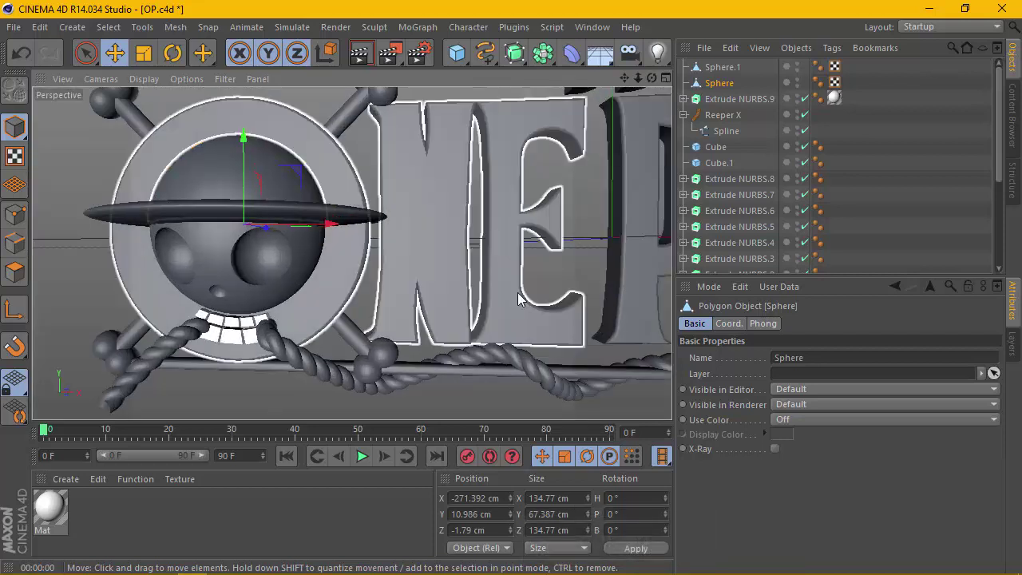
pyautogui.scroll(2, 520, 292)
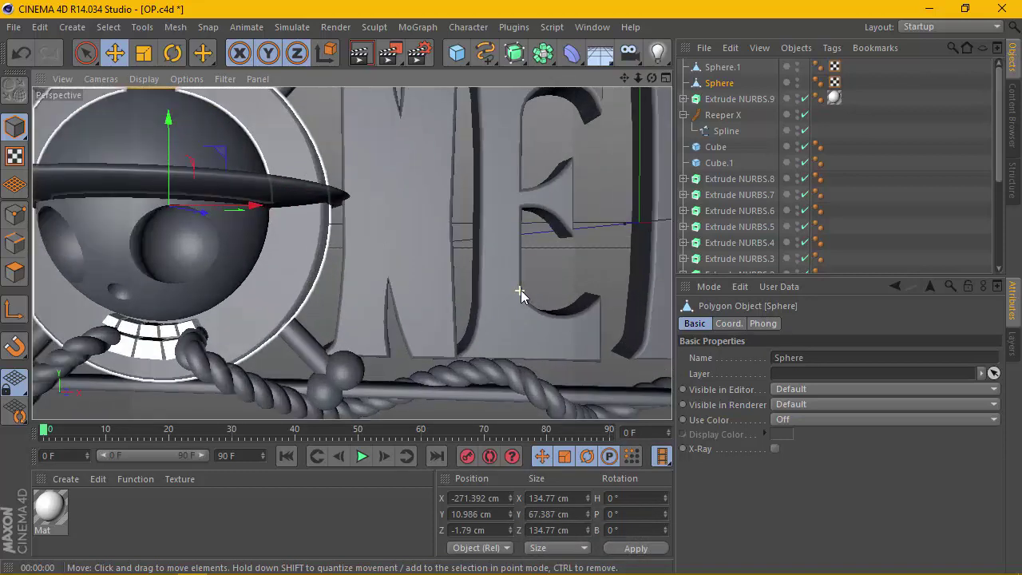
pyautogui.scroll(-2, 521, 292)
pyautogui.moveTo(651, 78); pyautogui.dragTo(743, 103)
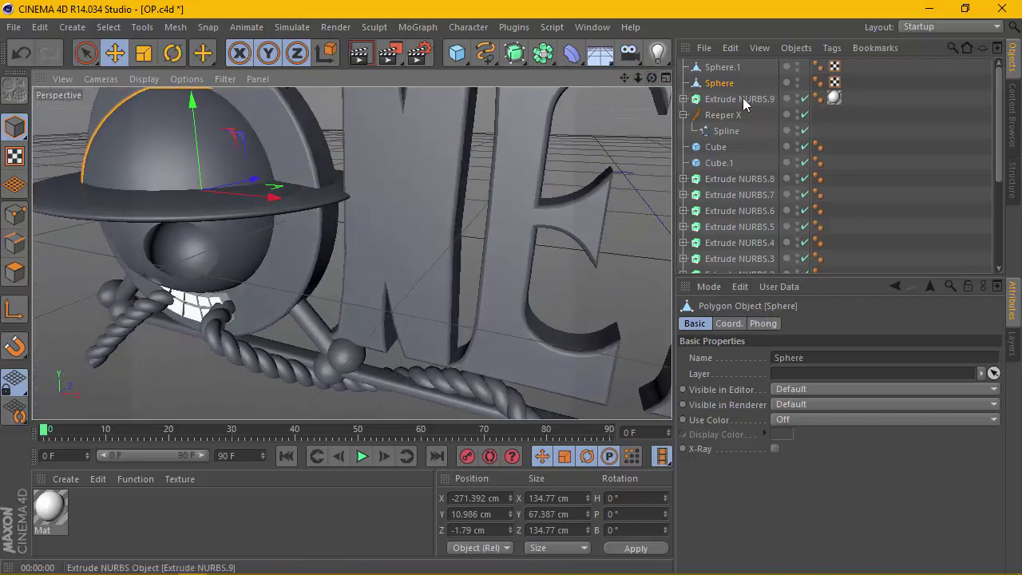
# Step: Edit the rope spline's points and zoom the four-view Front view onto the teeth
pyautogui.click(726, 131)
pyautogui.click(216, 331)
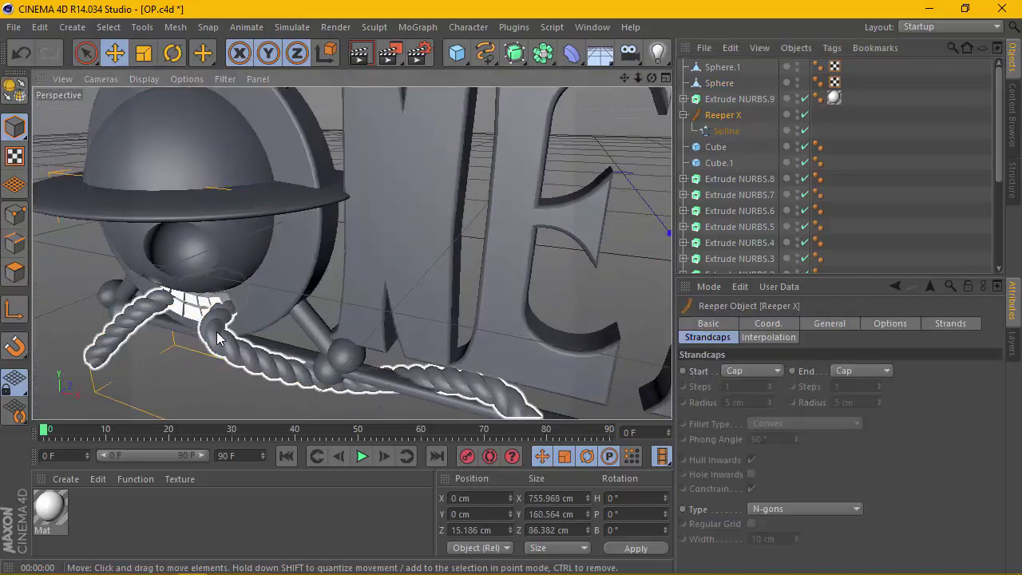
pyautogui.click(14, 214)
pyautogui.keyDown('alt'); pyautogui.moveTo(202, 334); pyautogui.dragTo(408, 251); pyautogui.keyUp('alt')
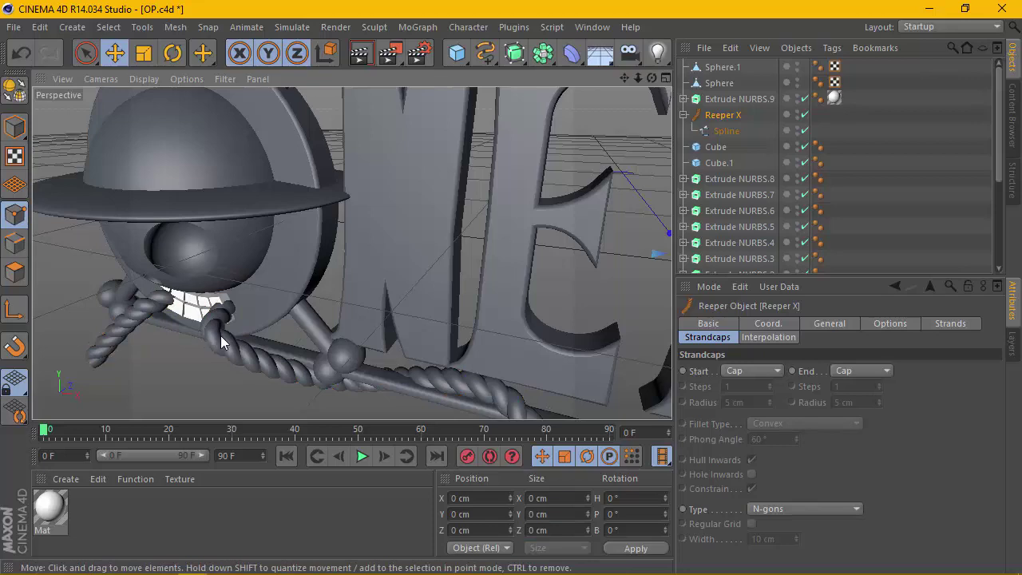
pyautogui.moveTo(651, 82); pyautogui.dragTo(623, 83)
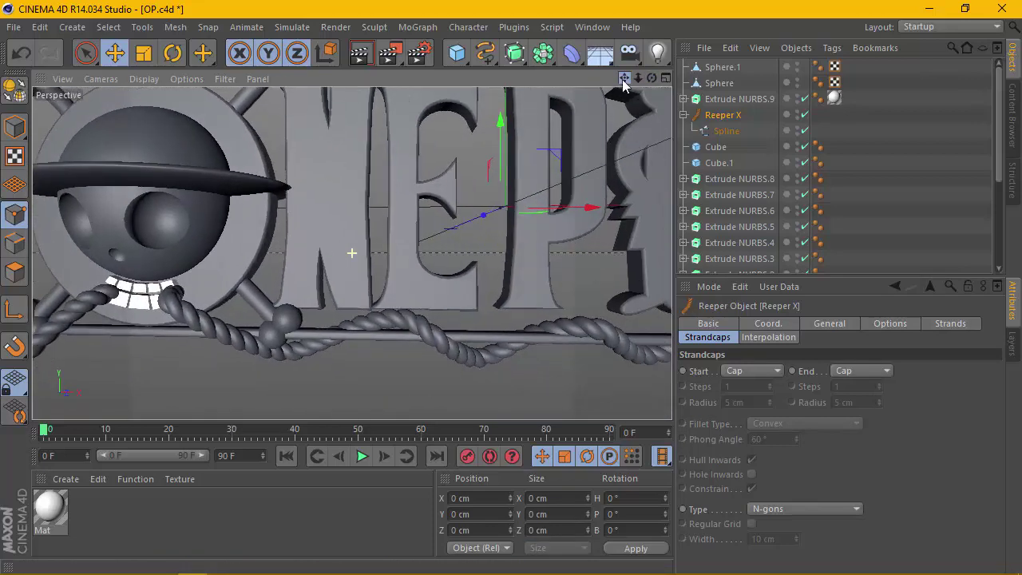
pyautogui.click(665, 79)
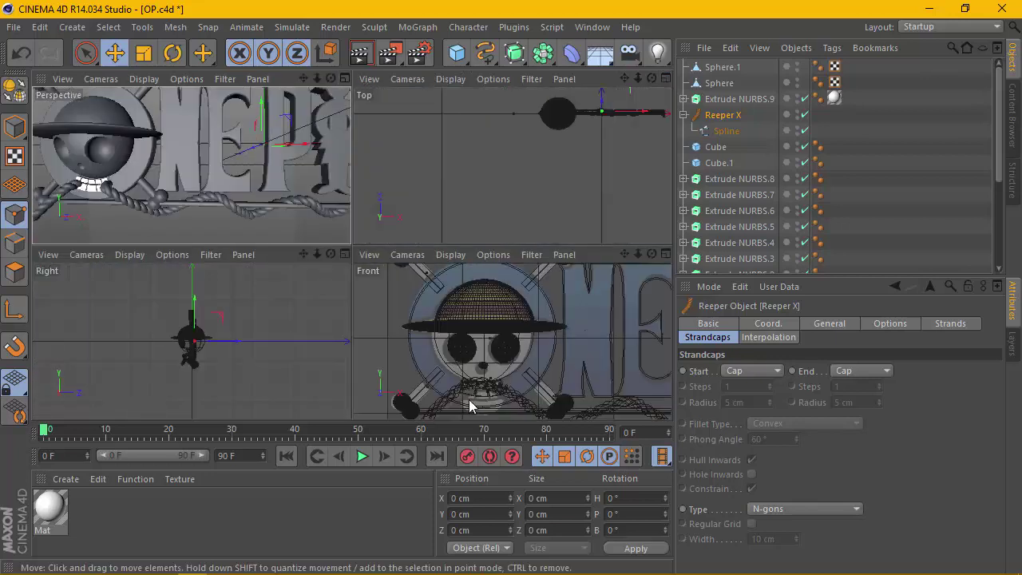
pyautogui.moveTo(622, 254); pyautogui.dragTo(627, 253)
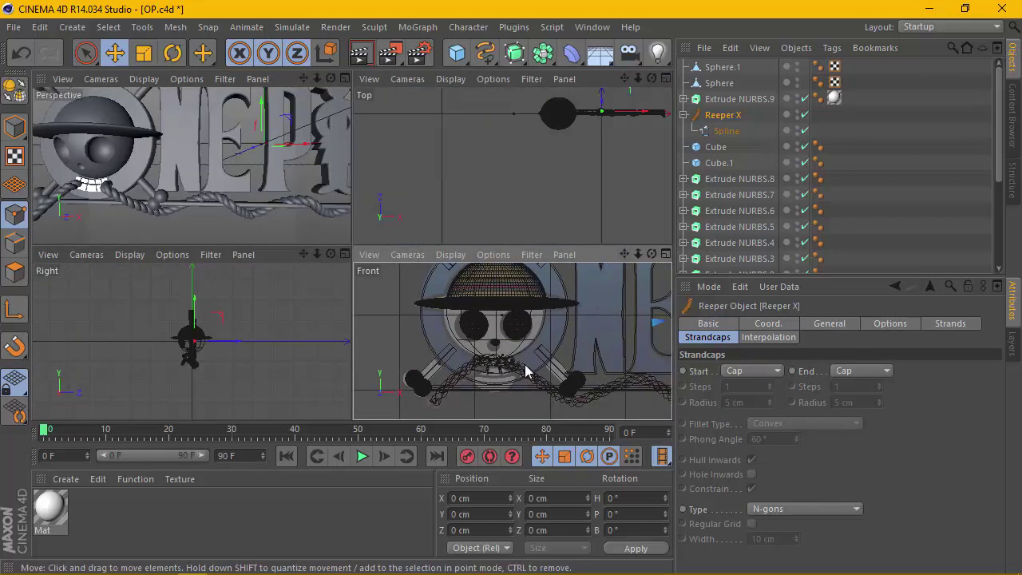
pyautogui.scroll(2, 524, 371)
pyautogui.scroll(2, 560, 349)
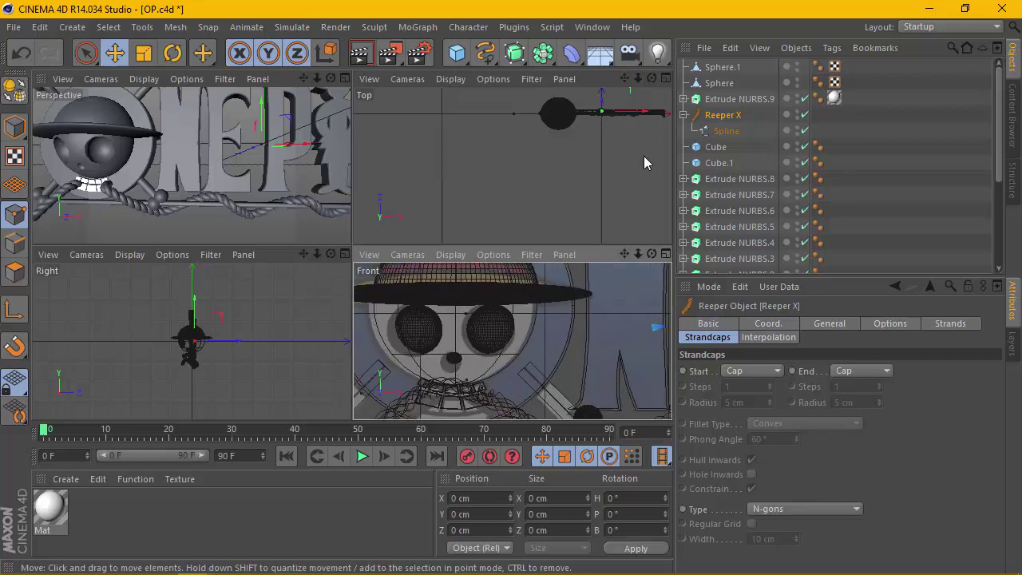
pyautogui.moveTo(624, 254); pyautogui.dragTo(518, 385)
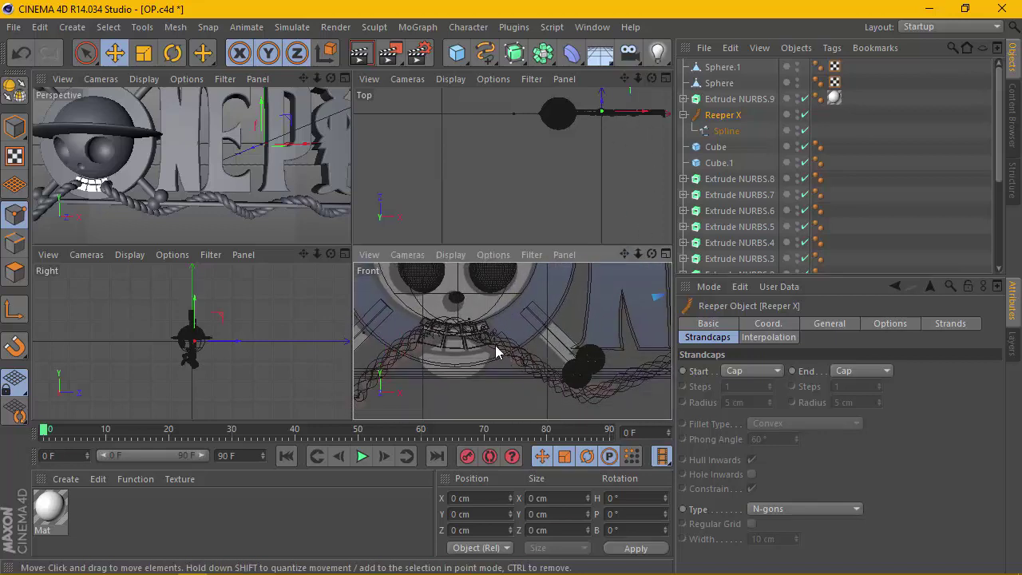
pyautogui.scroll(2, 496, 351)
pyautogui.scroll(2, 483, 339)
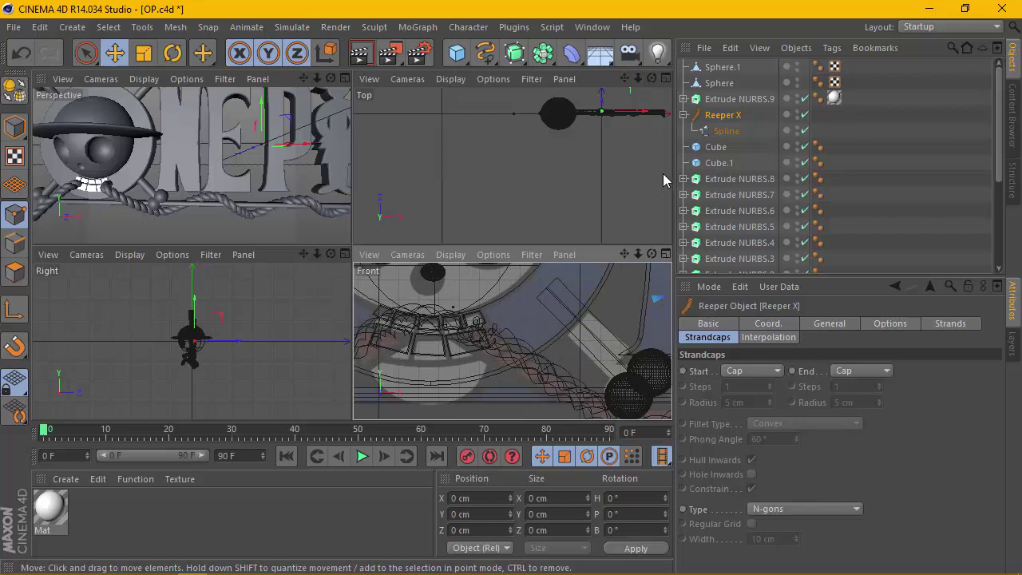
# Step: Lower the rope path point beside the teeth about 3 cm on Y, undoing a stray depth change
pyautogui.click(722, 131)
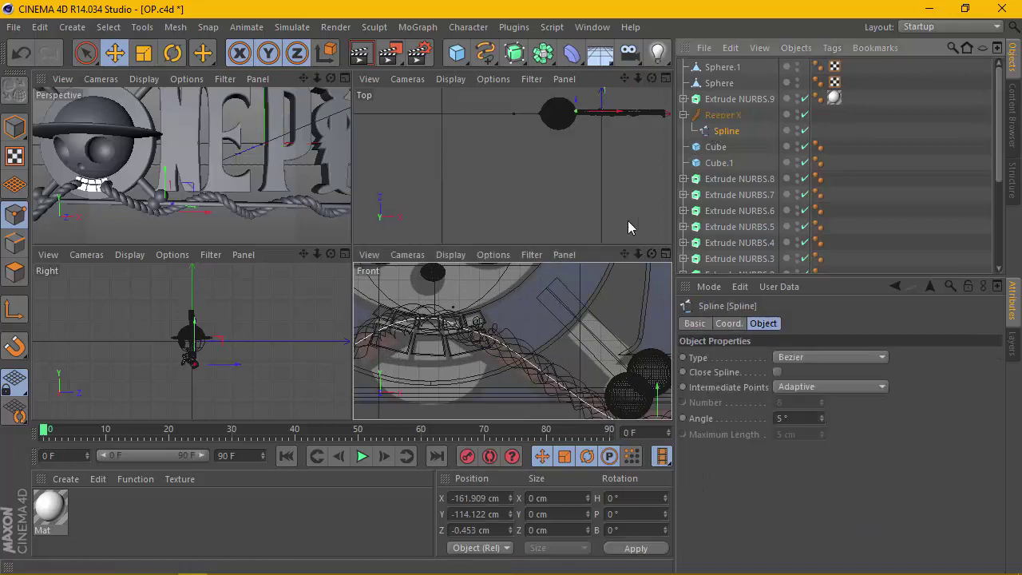
pyautogui.click(499, 344)
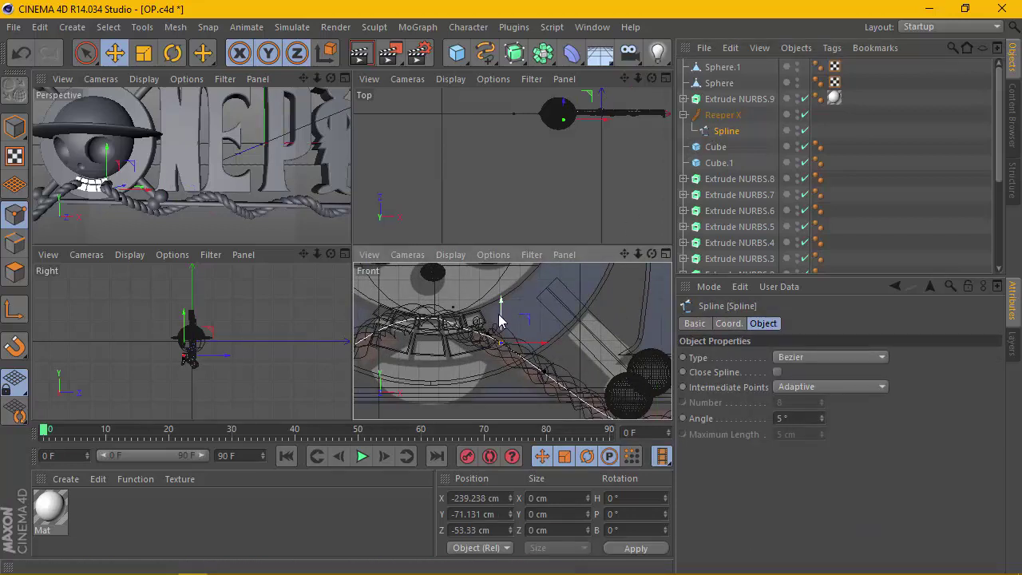
pyautogui.moveTo(499, 321); pyautogui.dragTo(499, 325)
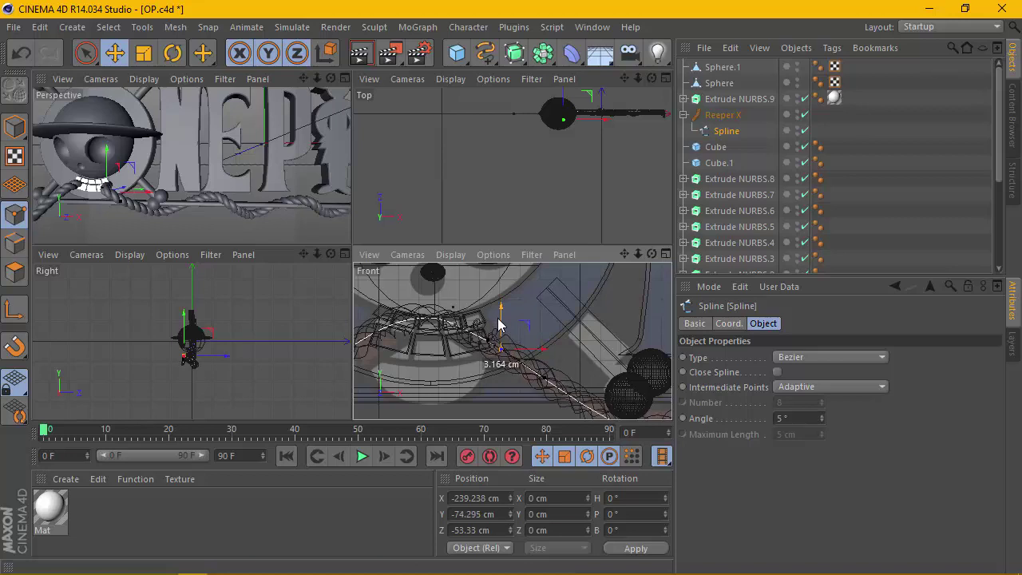
pyautogui.press('F1')
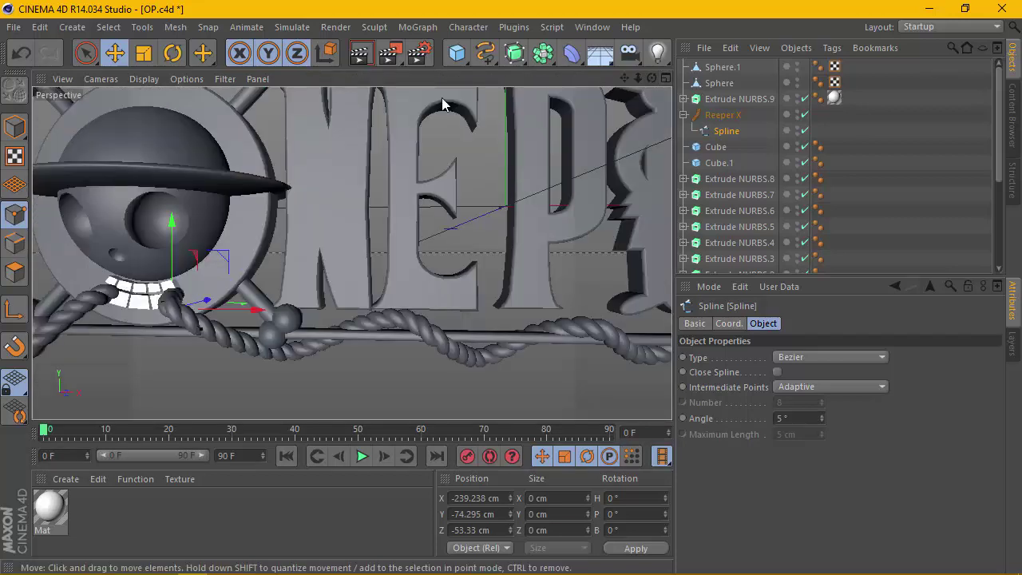
pyautogui.moveTo(206, 301); pyautogui.dragTo(206, 305)
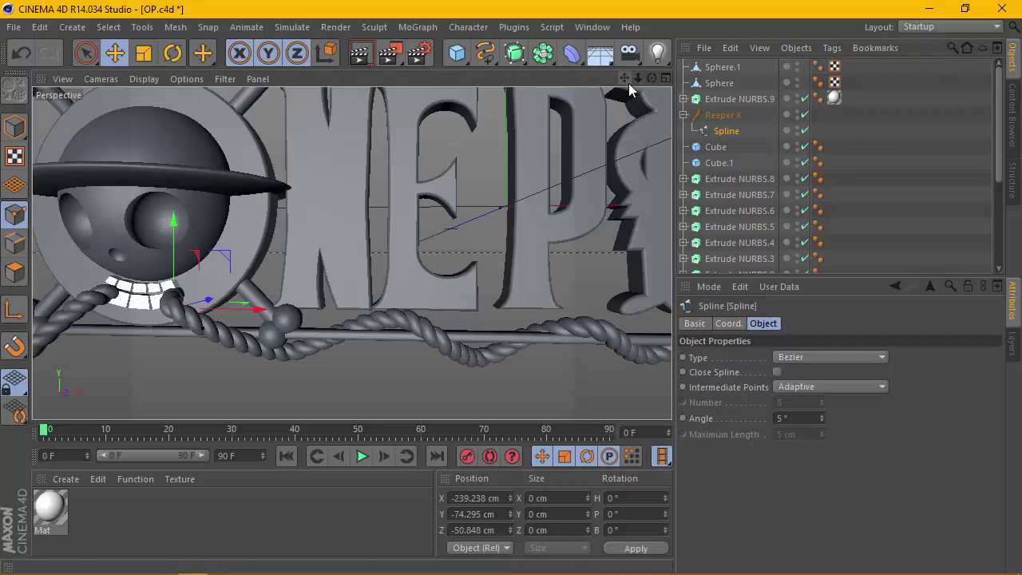
pyautogui.hotkey('ctrl', 'z')
pyautogui.moveTo(652, 78); pyautogui.dragTo(354, 248)
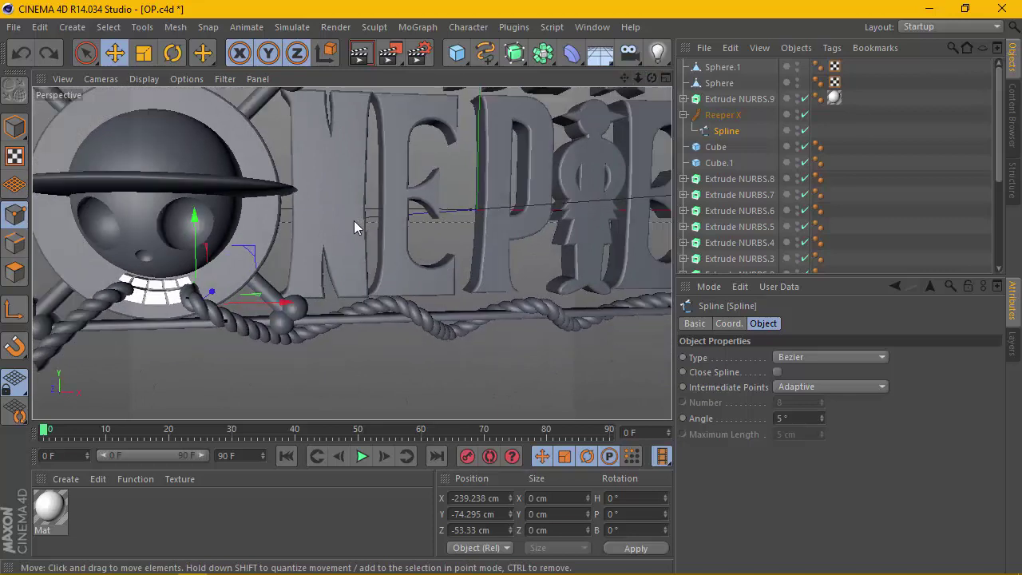
# Step: Rotate the selected rope point near the teeth, then reset its rotation to zero
pyautogui.press('r')
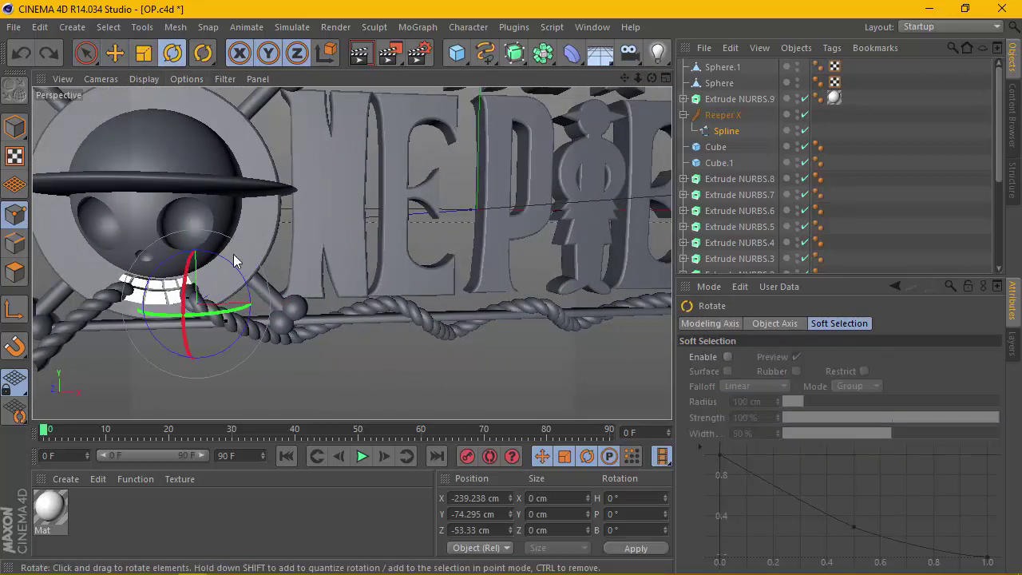
pyautogui.moveTo(158, 326); pyautogui.dragTo(142, 293)
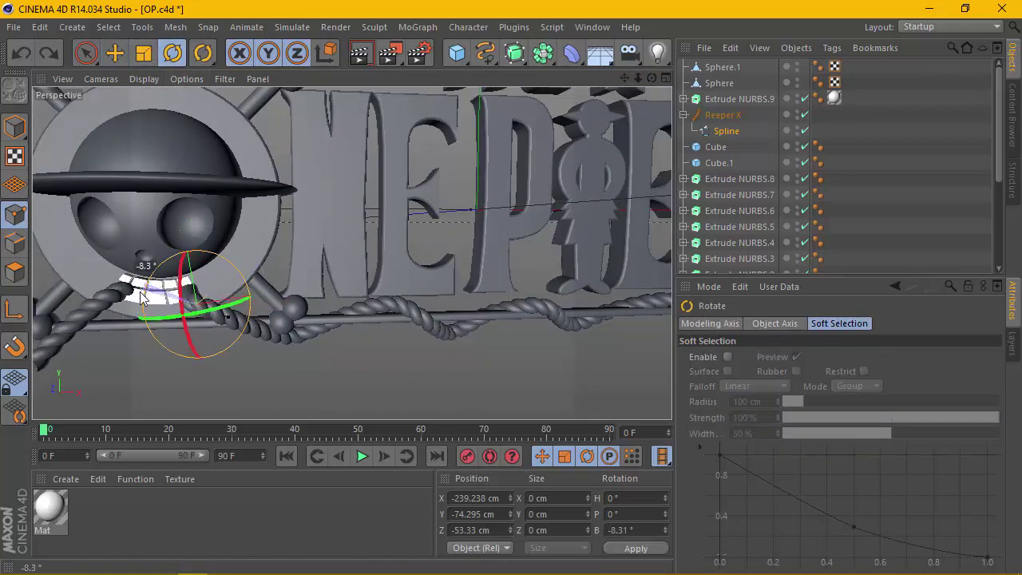
pyautogui.moveTo(142, 293); pyautogui.dragTo(212, 390)
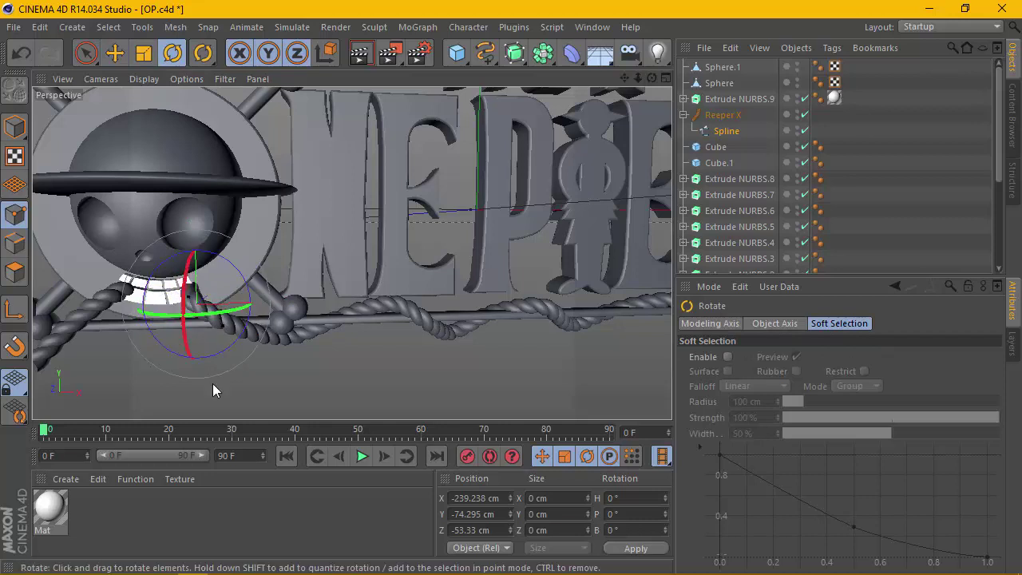
pyautogui.moveTo(653, 77); pyautogui.dragTo(217, 246)
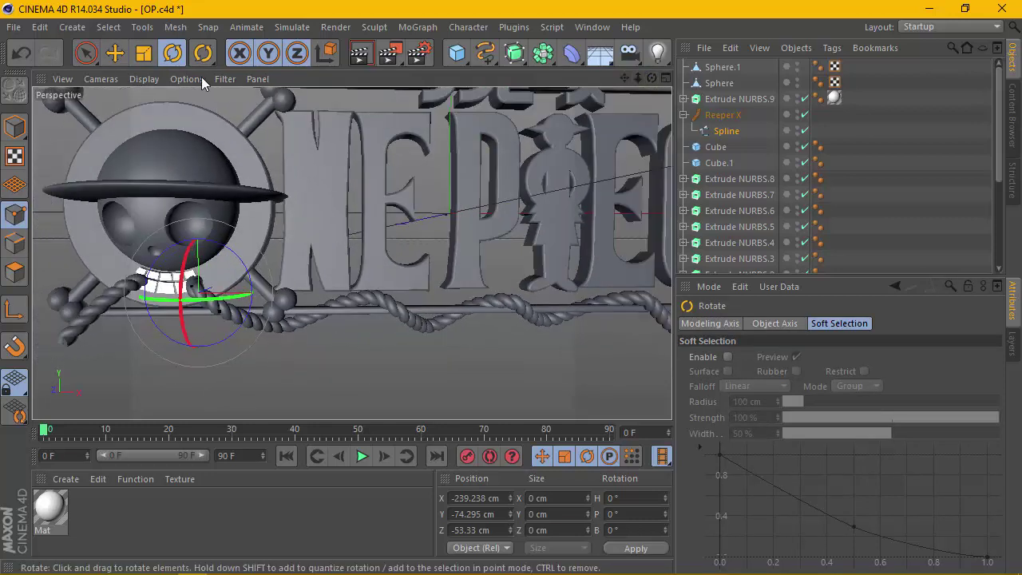
# Step: Return to Model mode, frame the whole logo, and render a preview on black
pyautogui.click(14, 126)
pyautogui.click(297, 363)
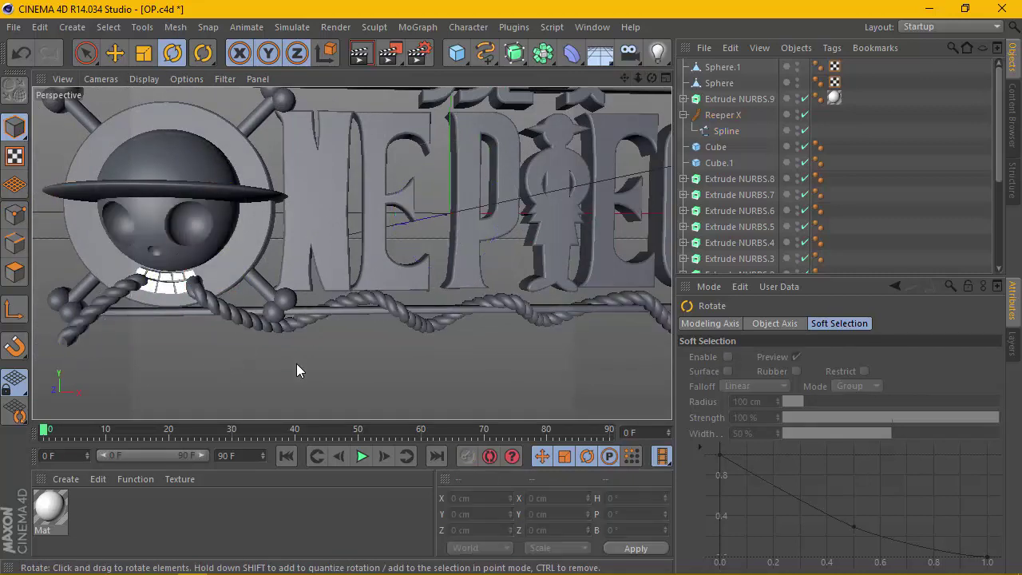
pyautogui.keyDown('alt'); pyautogui.moveTo(297, 366); pyautogui.dragTo(207, 318); pyautogui.keyUp('alt')
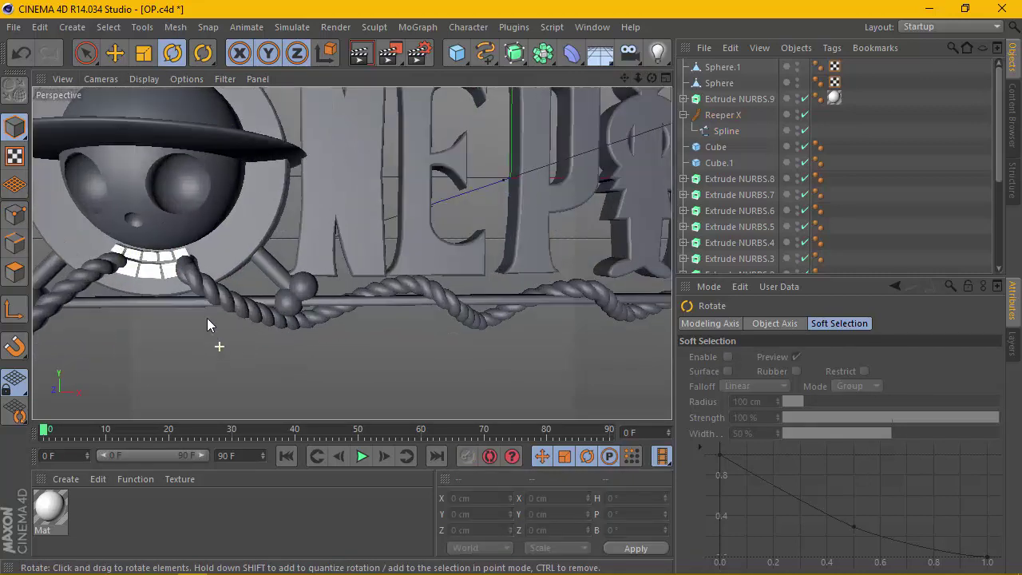
pyautogui.click(202, 300)
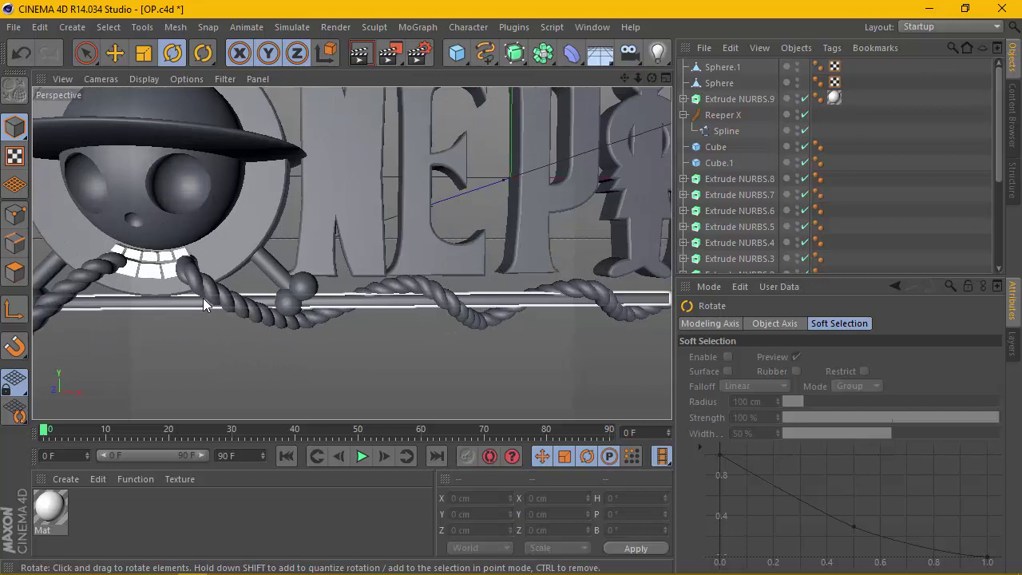
pyautogui.hotkey('ctrl', 'shift', 'z')
pyautogui.hotkey('ctrl', 'shift', 'z')
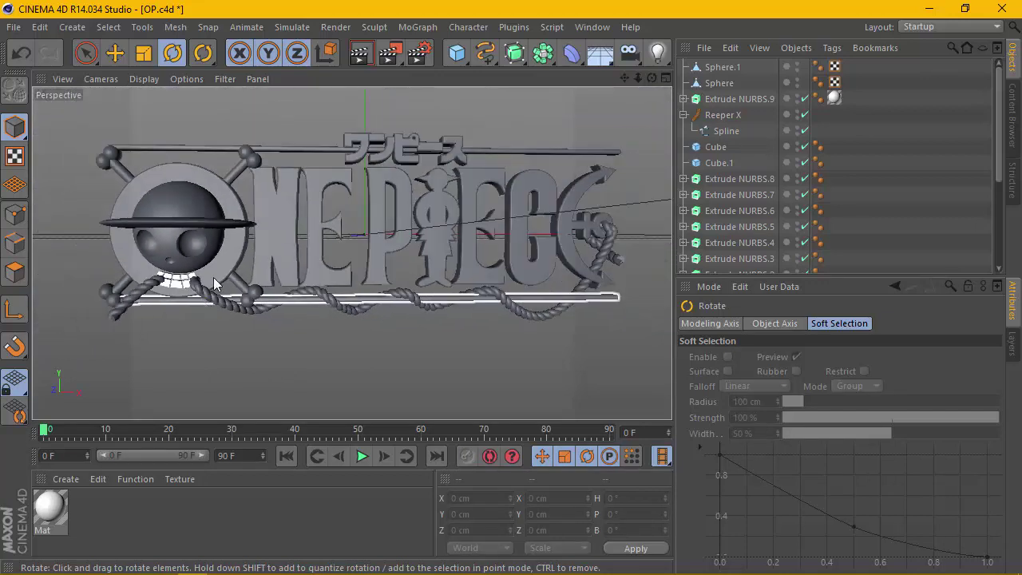
pyautogui.click(377, 56)
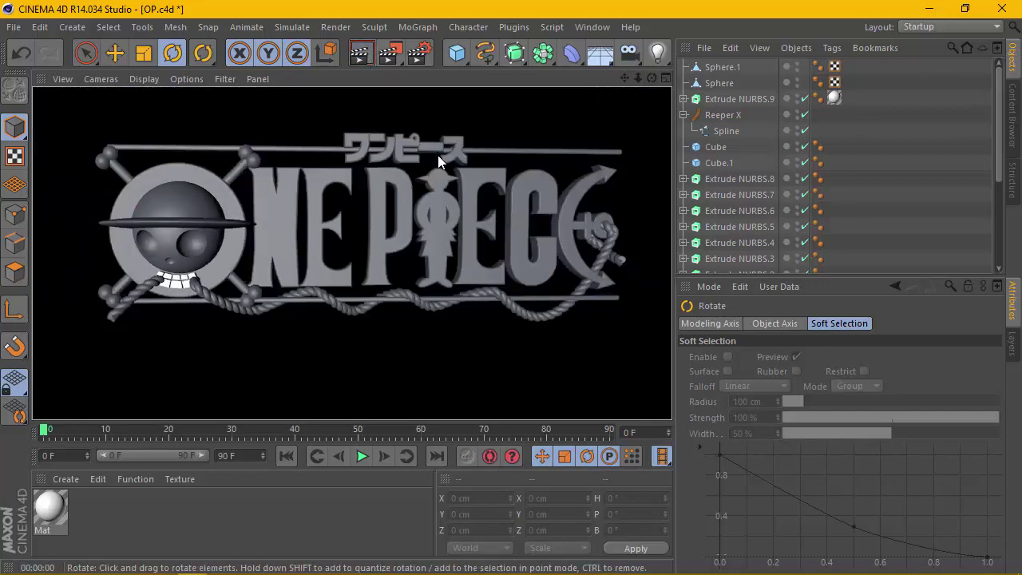